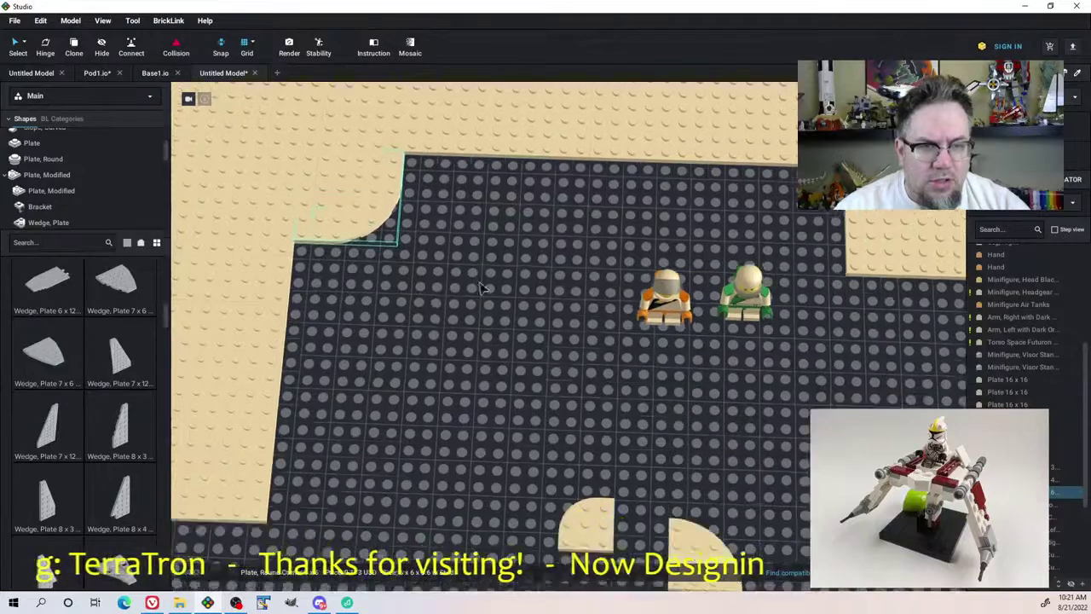
Move the tan 6 x 4 right wedge plate from the loose parts onto the outer end of the terrain's protruding 16 x 16 plate
scroll(438, 248, down, 4)
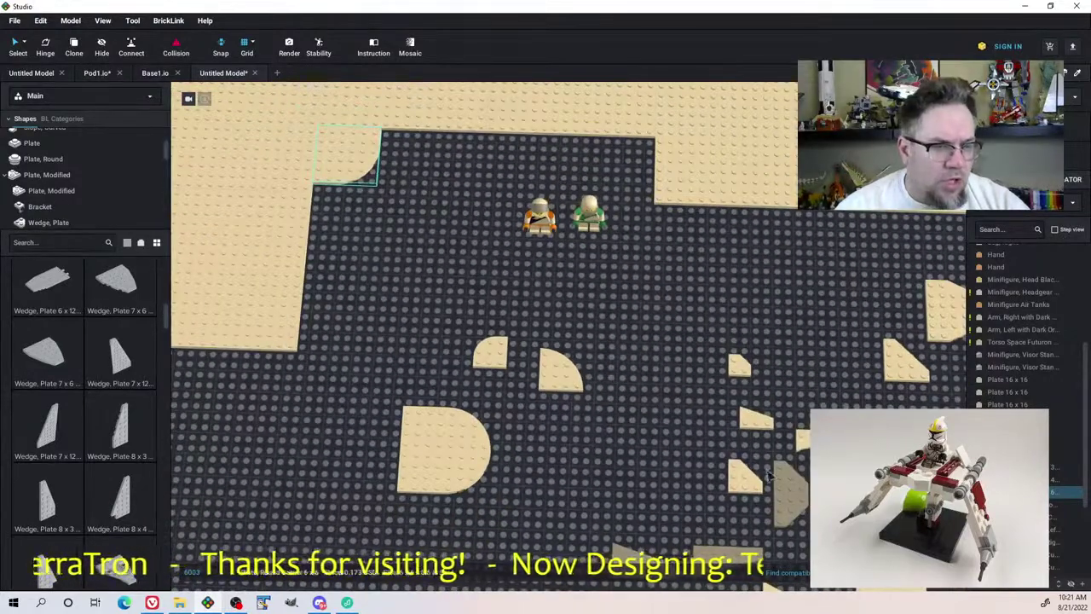
middle_drag(813, 439, 729, 315)
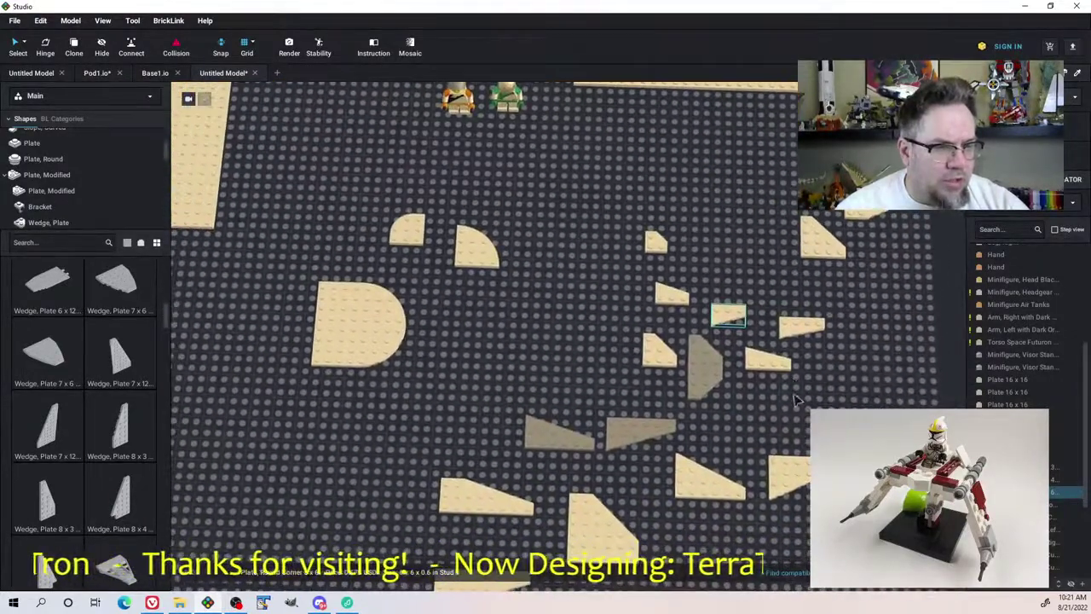
drag(797, 474, 307, 229)
middle_drag(278, 186, 358, 292)
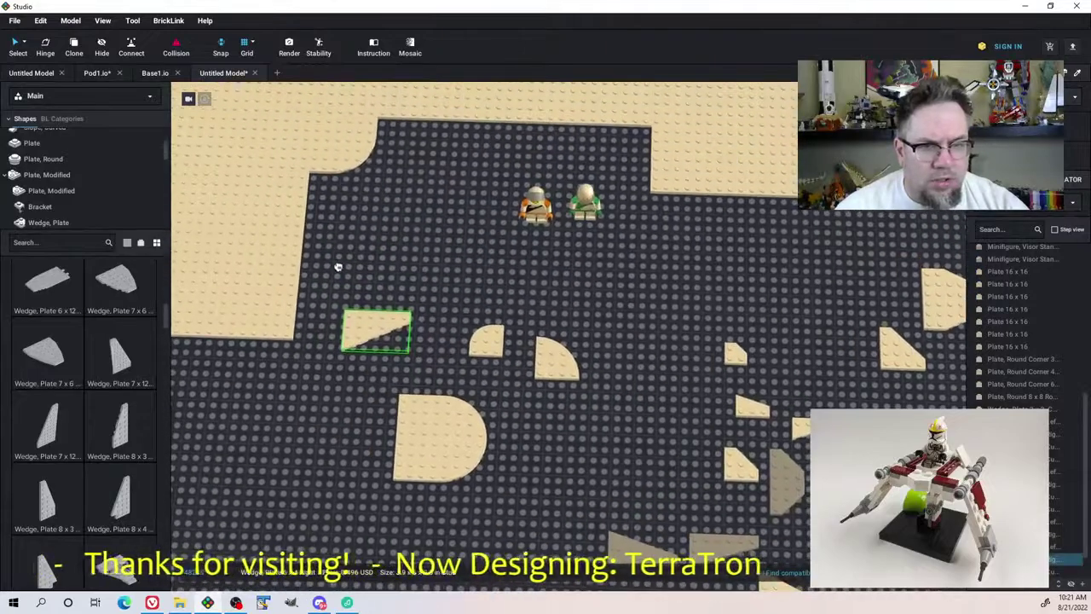
drag(386, 334, 267, 364)
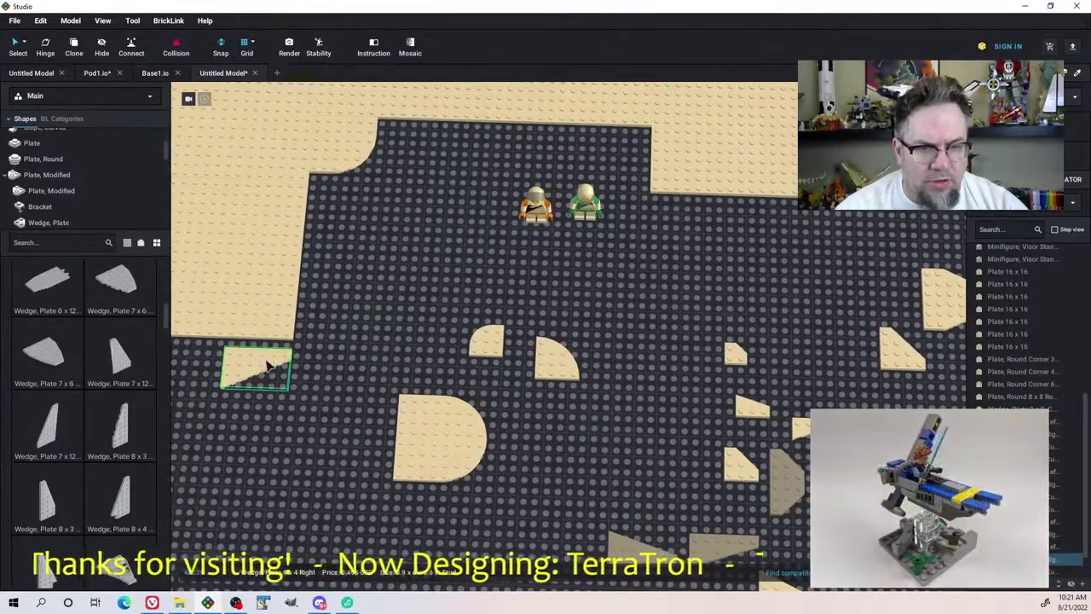
right_drag(320, 343, 171, 288)
middle_drag(399, 128, 362, 293)
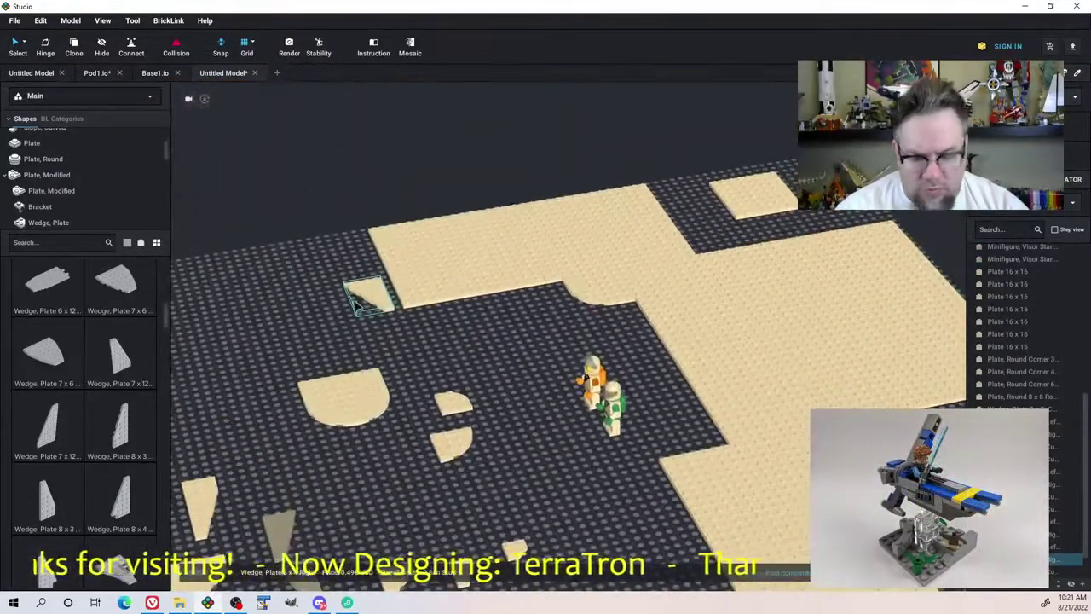
right_drag(356, 292, 483, 305)
Rotate the tan 6 x 4 left wedge plate and place it on the same end of the terrain, aligned with the opposite outer corner
drag(852, 476, 287, 345)
key(Right)
key(Right)
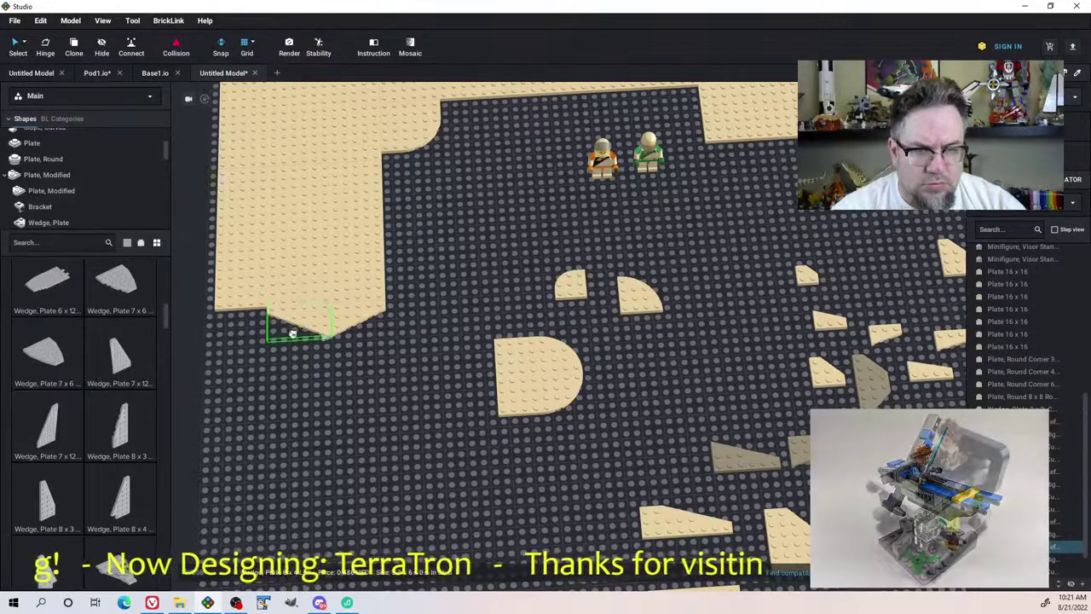
click(261, 340)
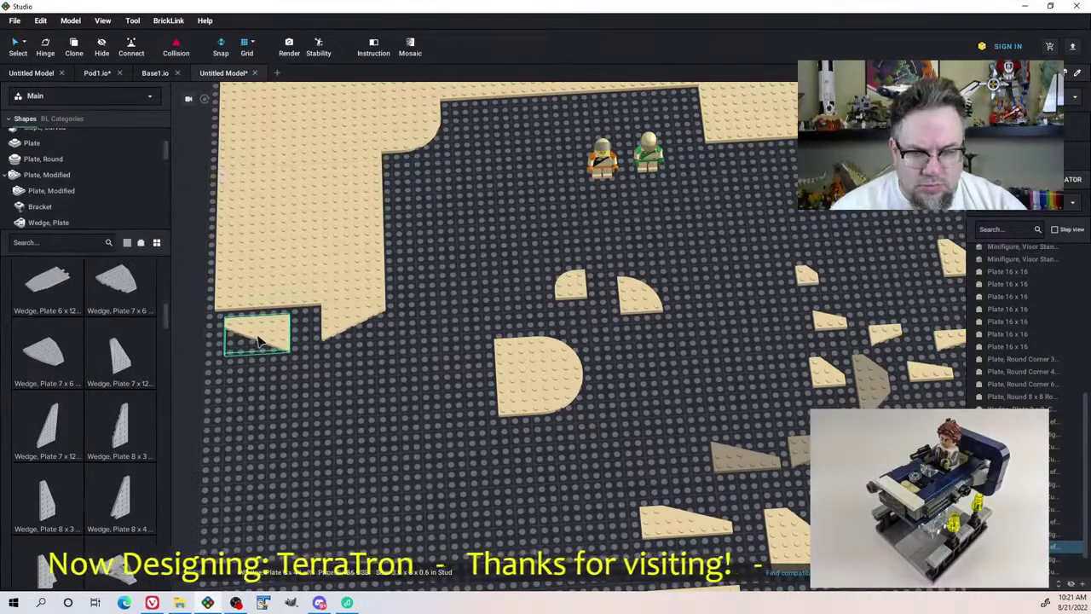
key(a)
key(w)
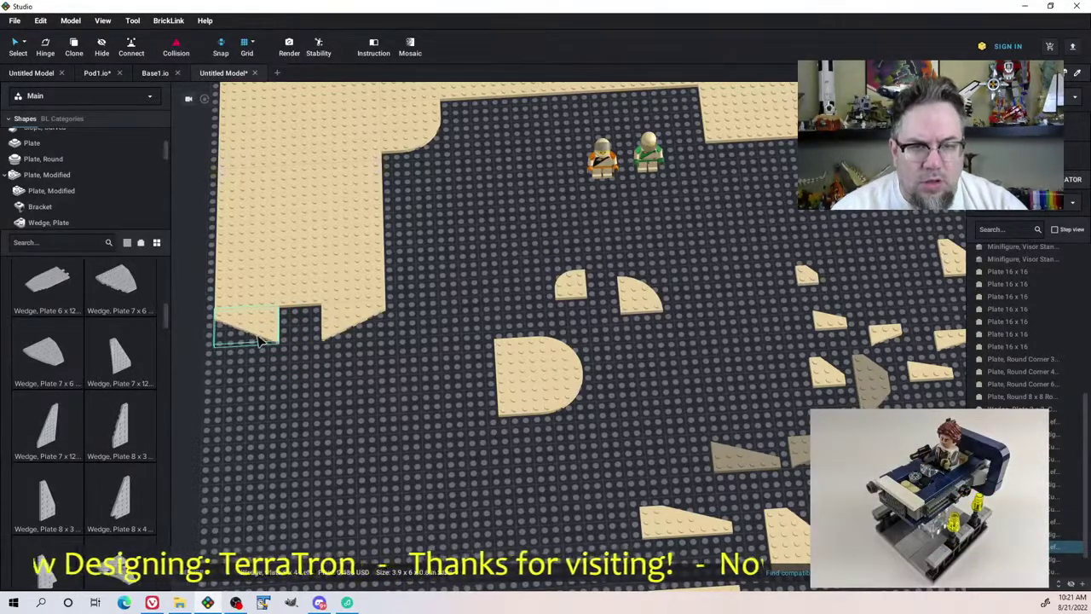
Place the tan 3 x 2 left wedge plate against the inner side edge of the protruding terrain, near its tapered end
click(371, 365)
middle_drag(342, 346, 353, 409)
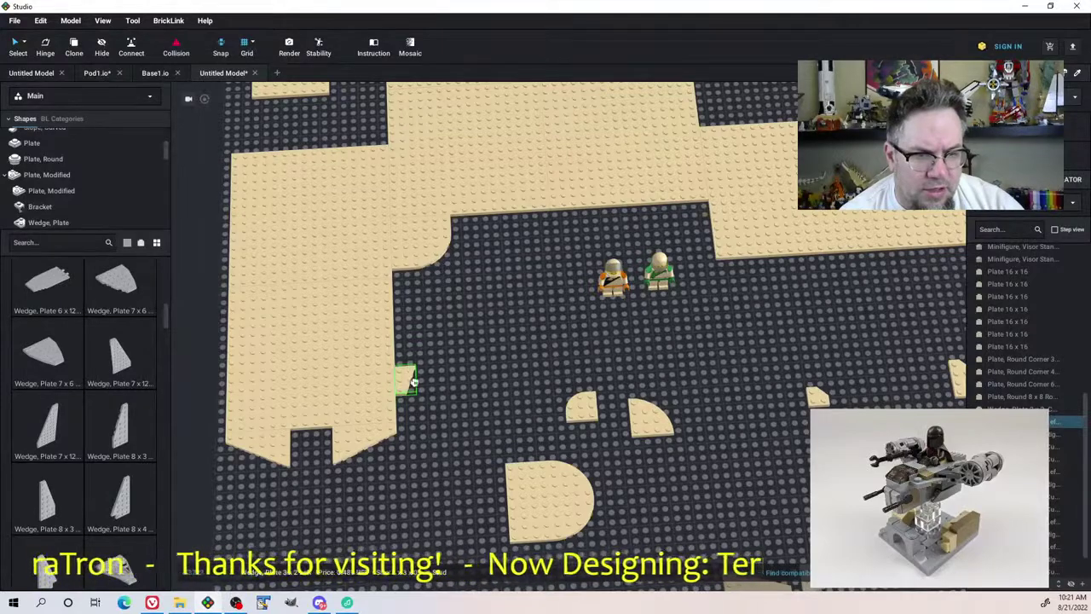
click(409, 379)
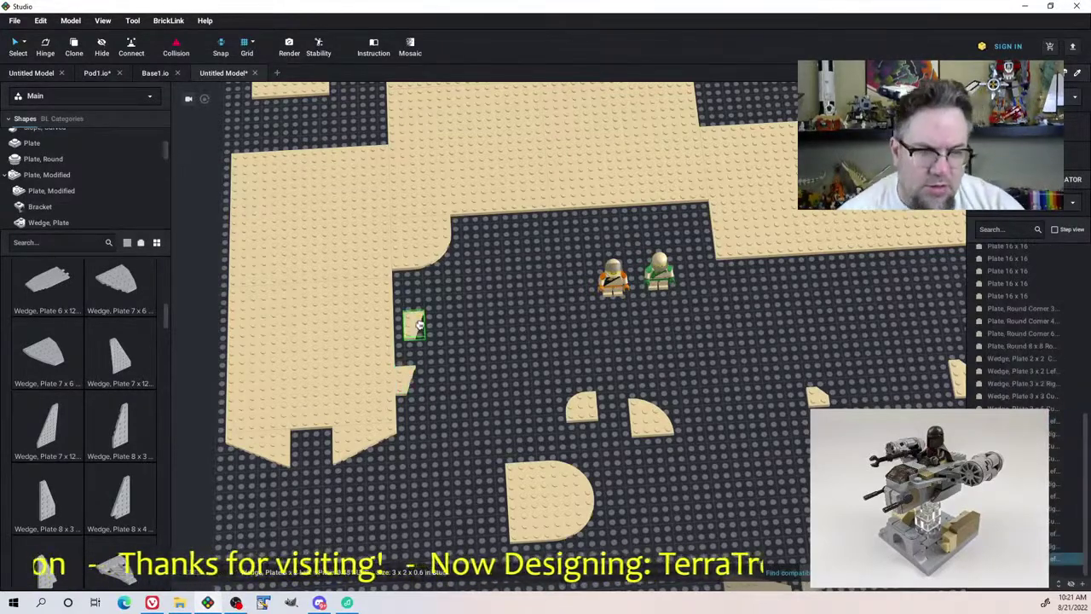
key(Escape)
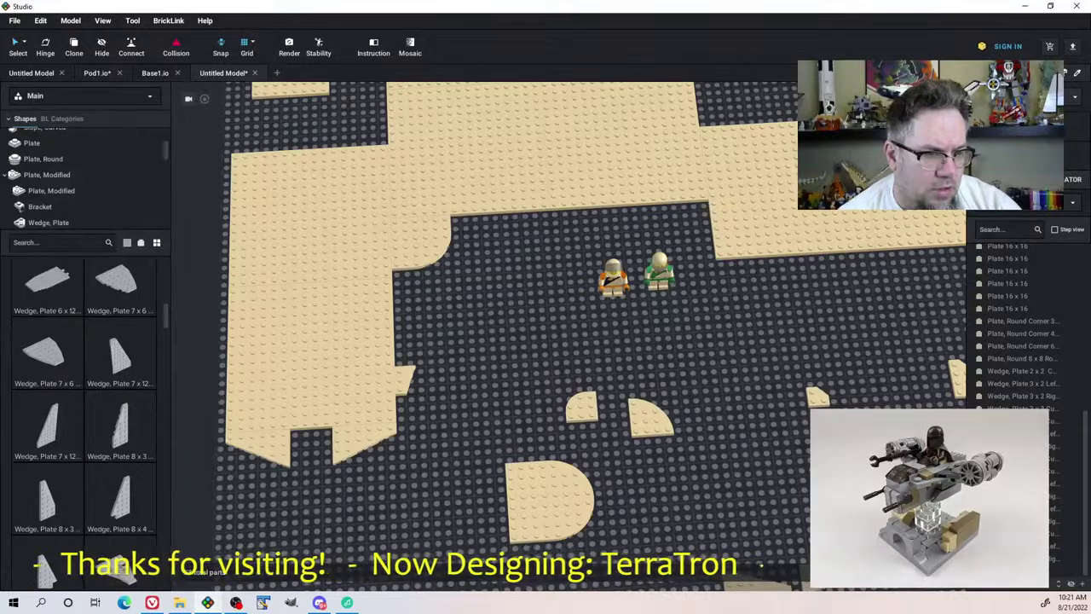
Rotate the 3 x 2 right wedge plate and place it on the same side edge, closer to the inner corner
click(1022, 396)
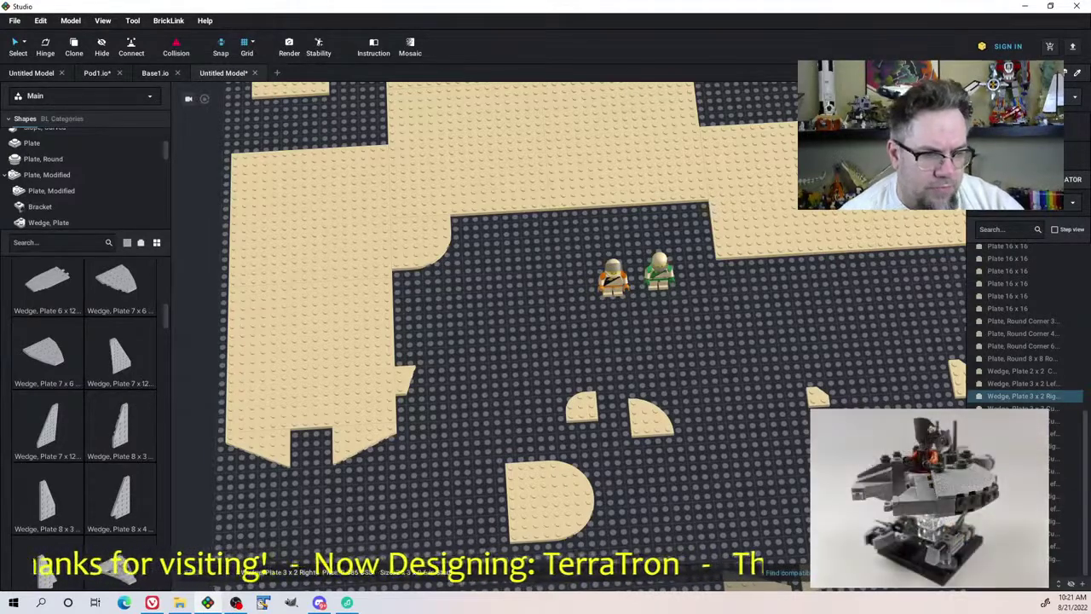
key(Right)
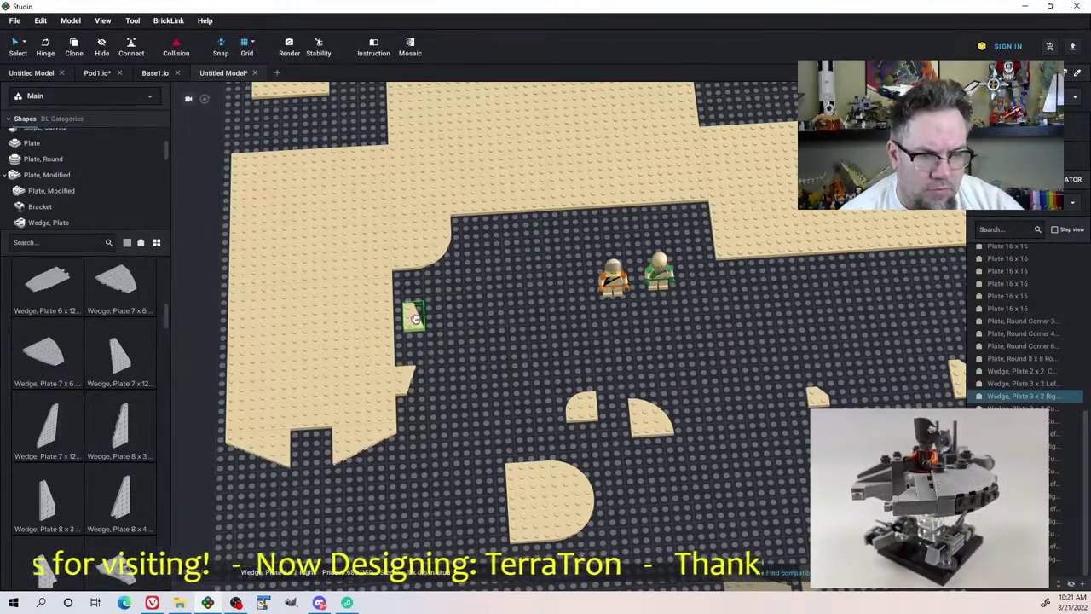
click(408, 310)
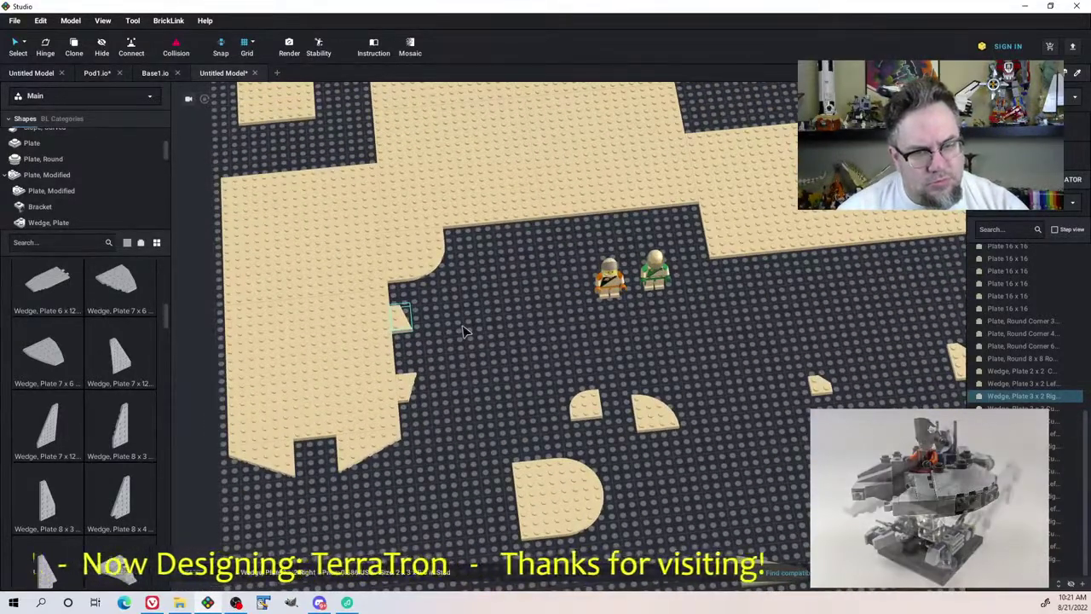
Shift the 6 x 4 left wedge plate two studs along the terrain's end toward the 6 x 4 right wedge plate
middle_drag(460, 326, 506, 347)
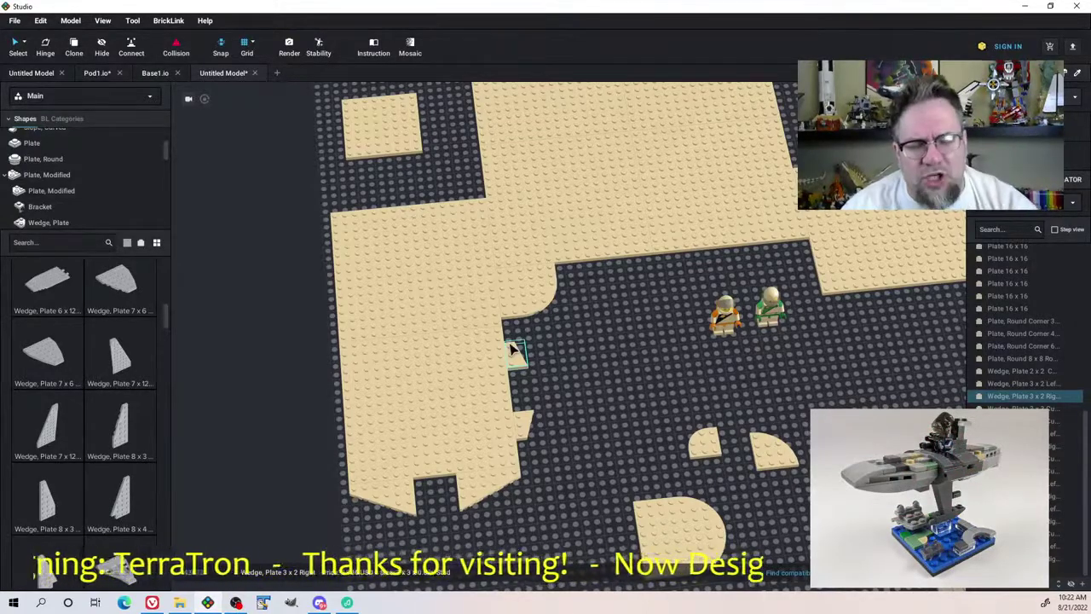
click(520, 343)
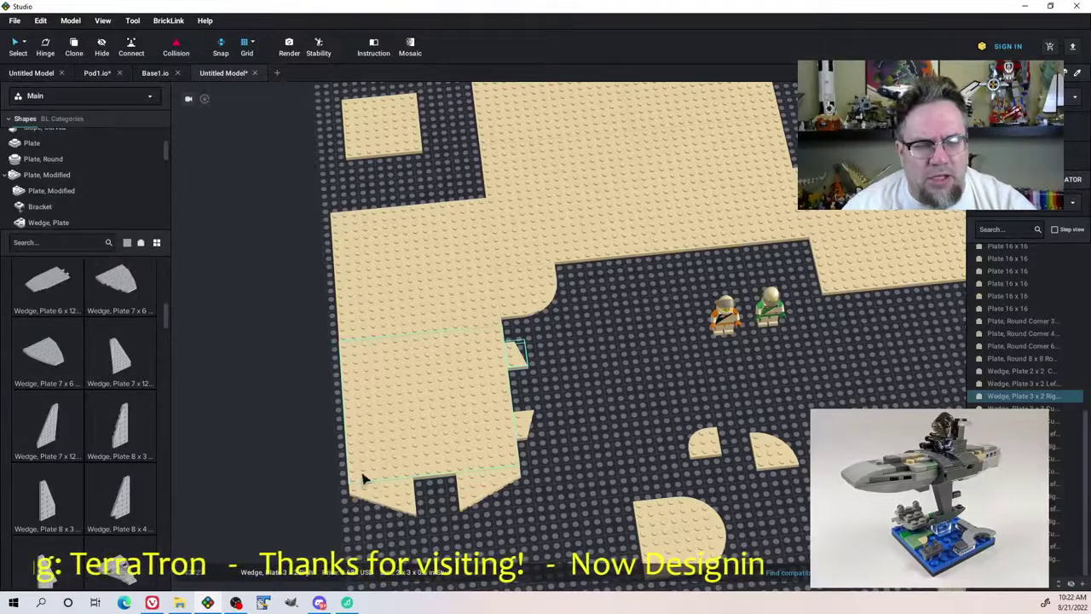
click(438, 508)
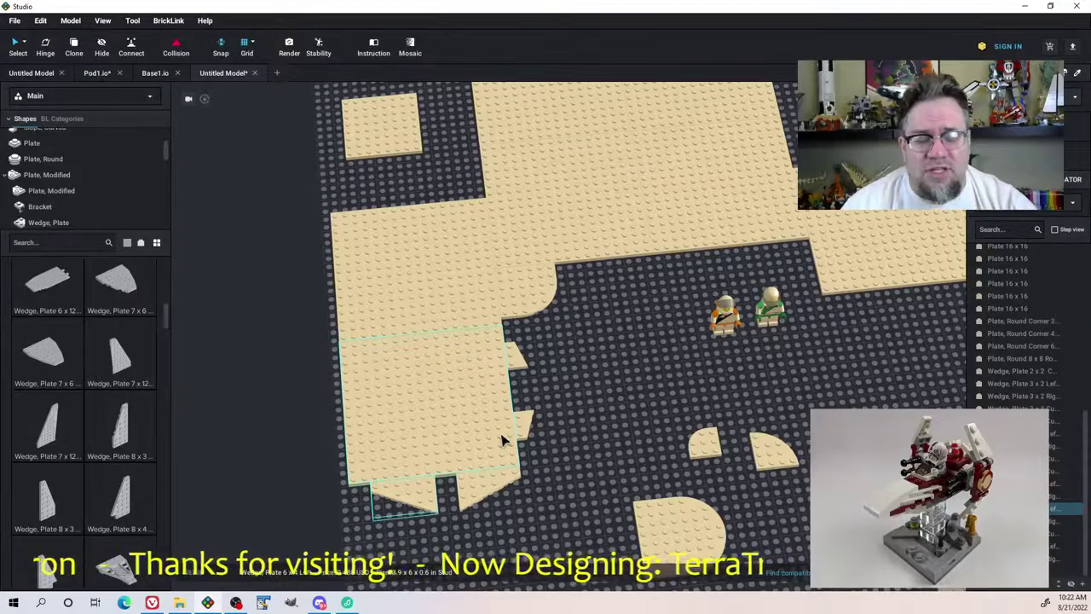
Move the 6 x 6 round corner plate out of the inner corner and farther along the long terrain edge toward the minifigures
mouse_move(552, 416)
right_down()
mouse_move(514, 385)
mouse_move(539, 407)
right_up()
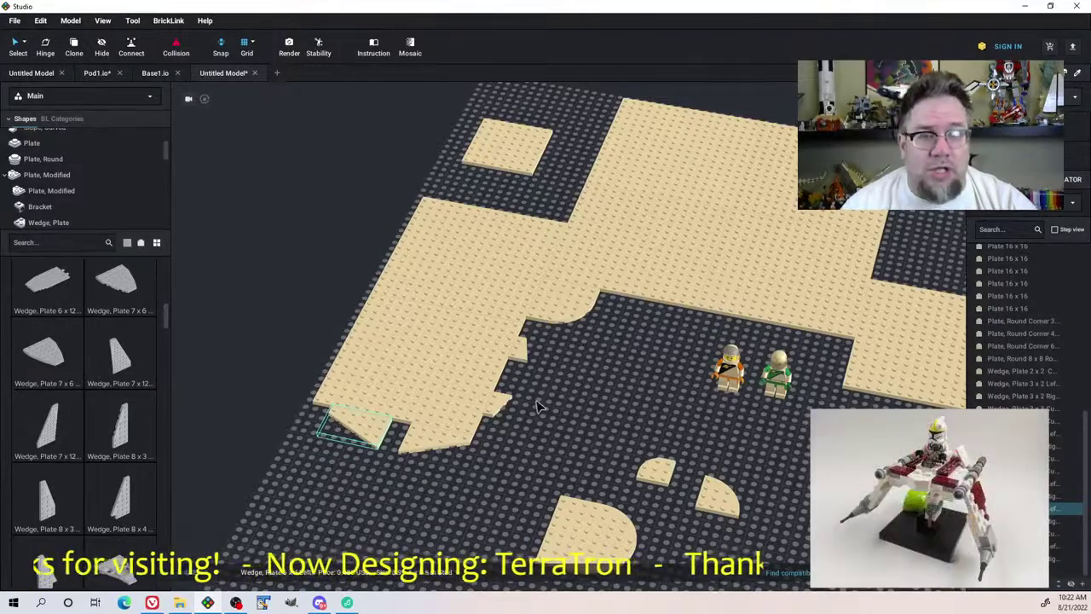
right_drag(535, 400, 591, 407)
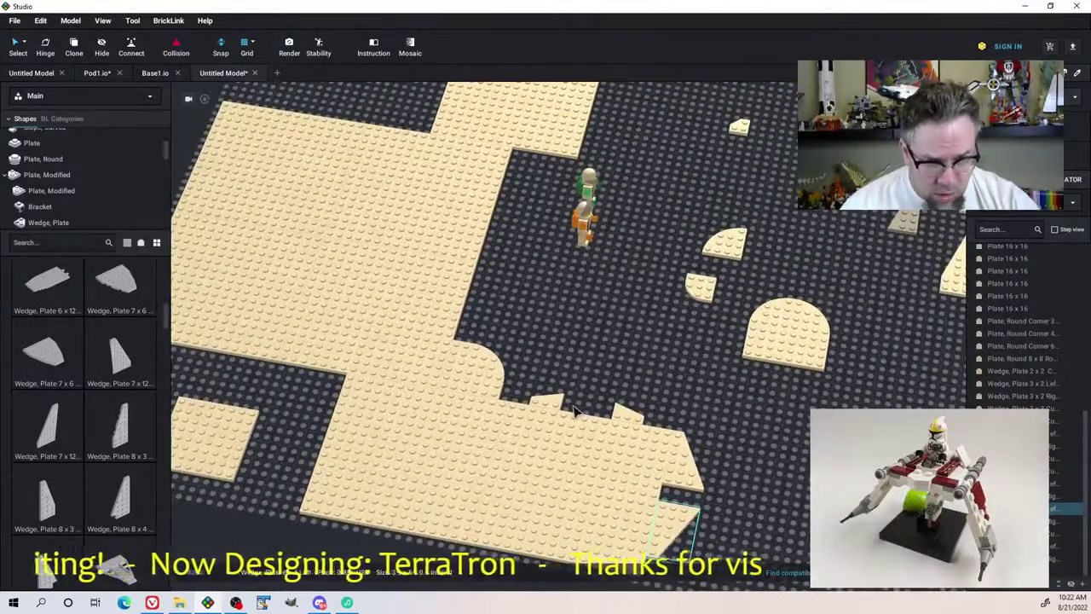
drag(486, 378, 511, 327)
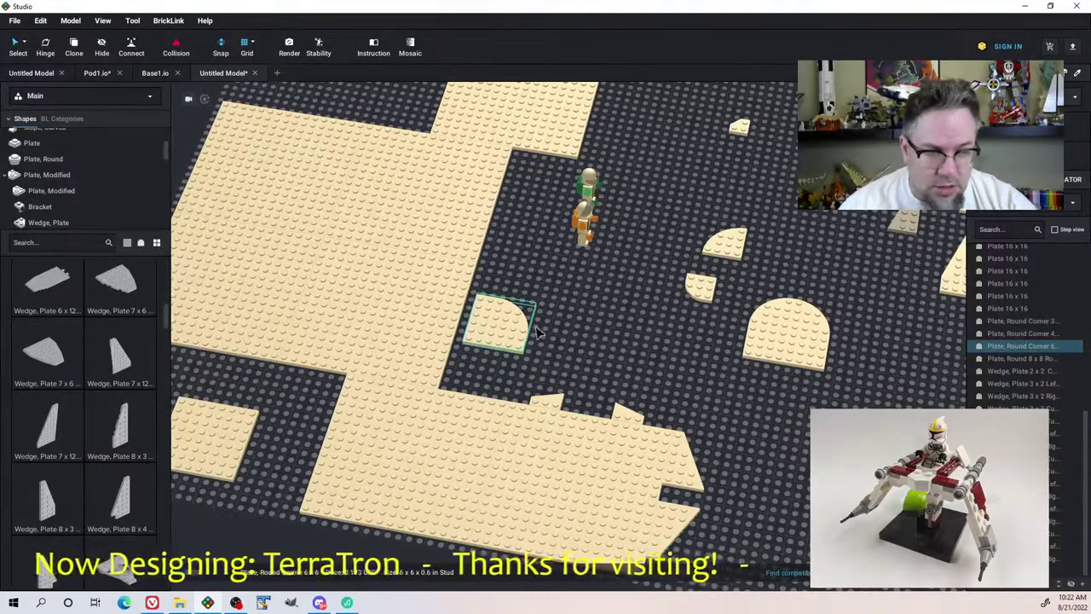
key(a)
key(a)
right_drag(538, 334, 499, 324)
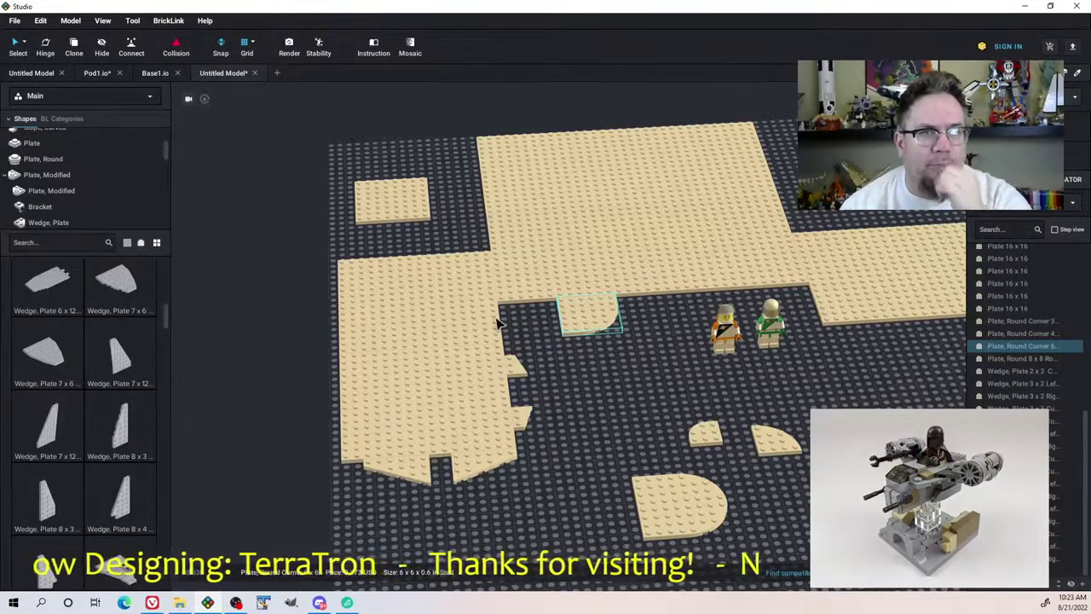
right_drag(500, 317, 581, 397)
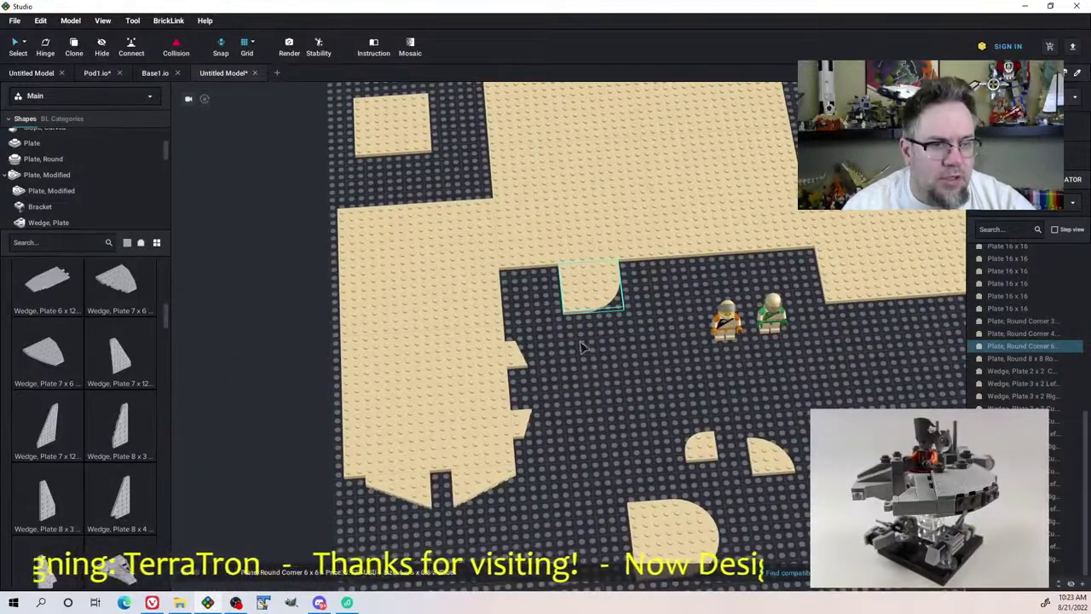
drag(588, 309, 652, 307)
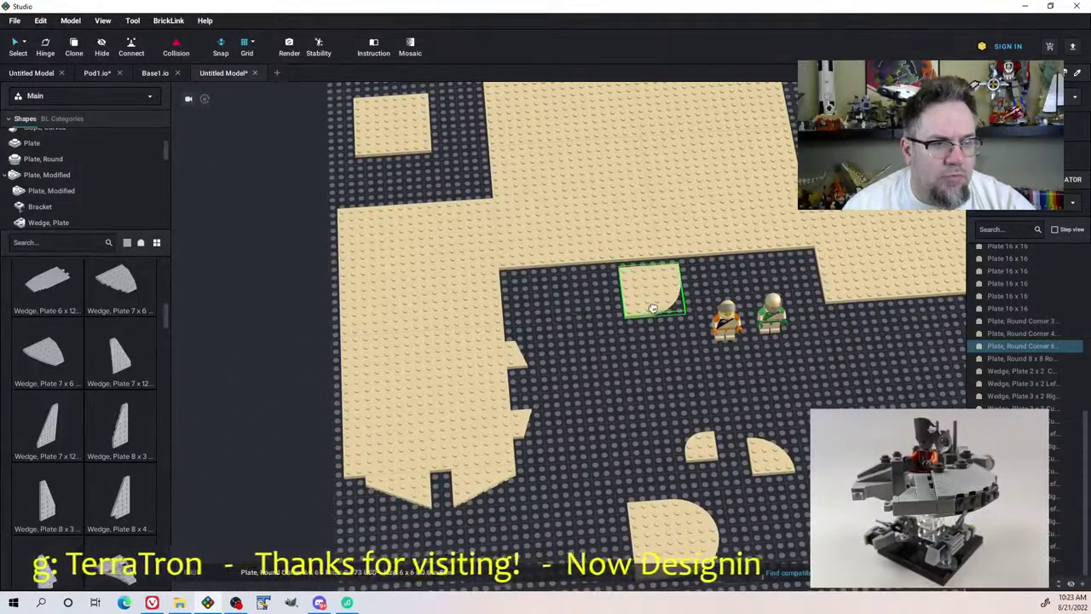
right_drag(654, 308, 641, 285)
Move the 6 x 6 cut corner wedge plate to the long terrain edge, flush against the 6 x 6 round corner plate
drag(511, 203, 460, 246)
right_drag(460, 246, 518, 261)
key(a)
key(a)
key(a)
key(a)
key(a)
key(a)
key(a)
key(a)
key(a)
key(a)
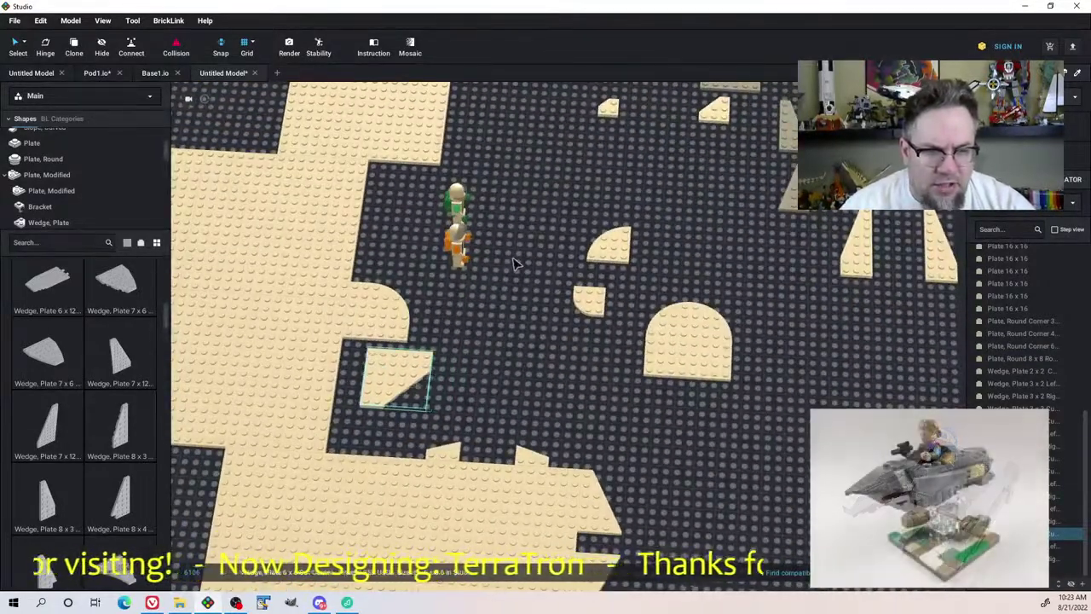
key(w)
key(w)
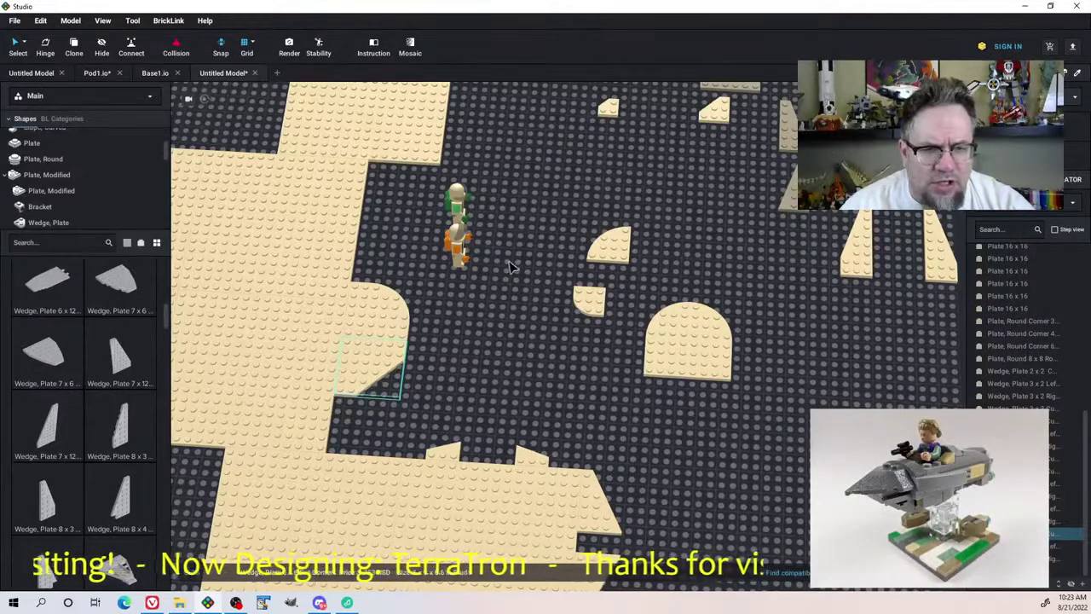
Move the 3 x 2 left wedge plate one stud closer to the 3 x 2 right wedge plate on the side edge
right_drag(513, 267, 485, 272)
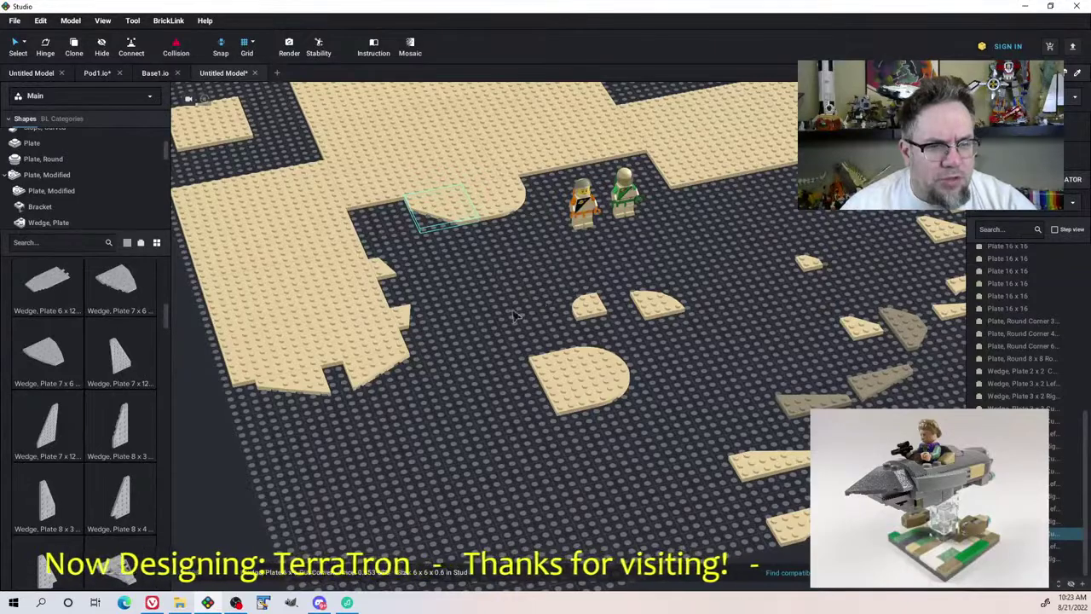
scroll(501, 335, up, 2)
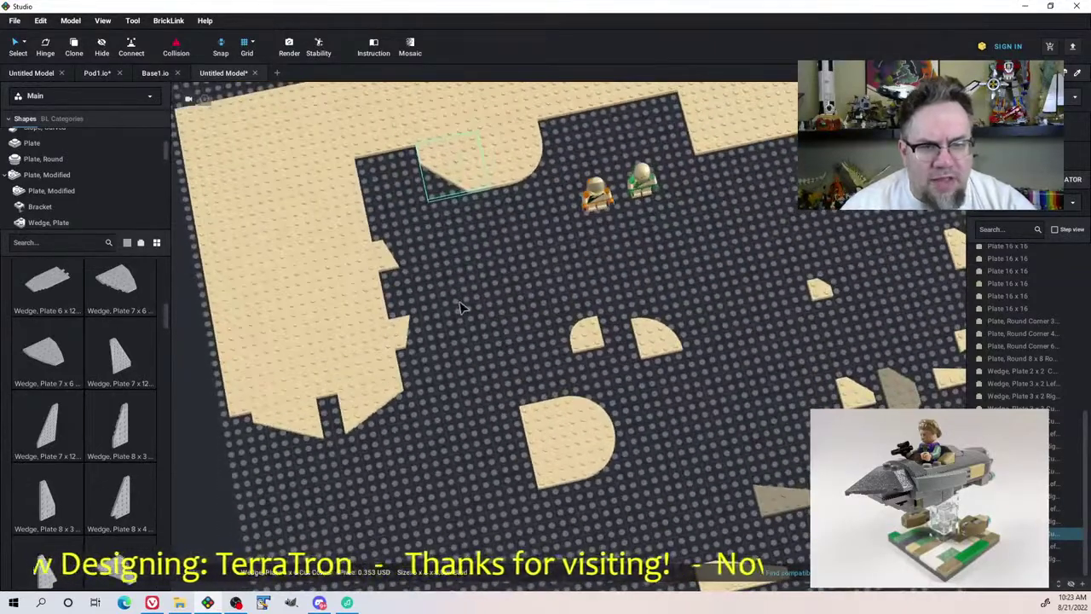
drag(405, 327, 409, 317)
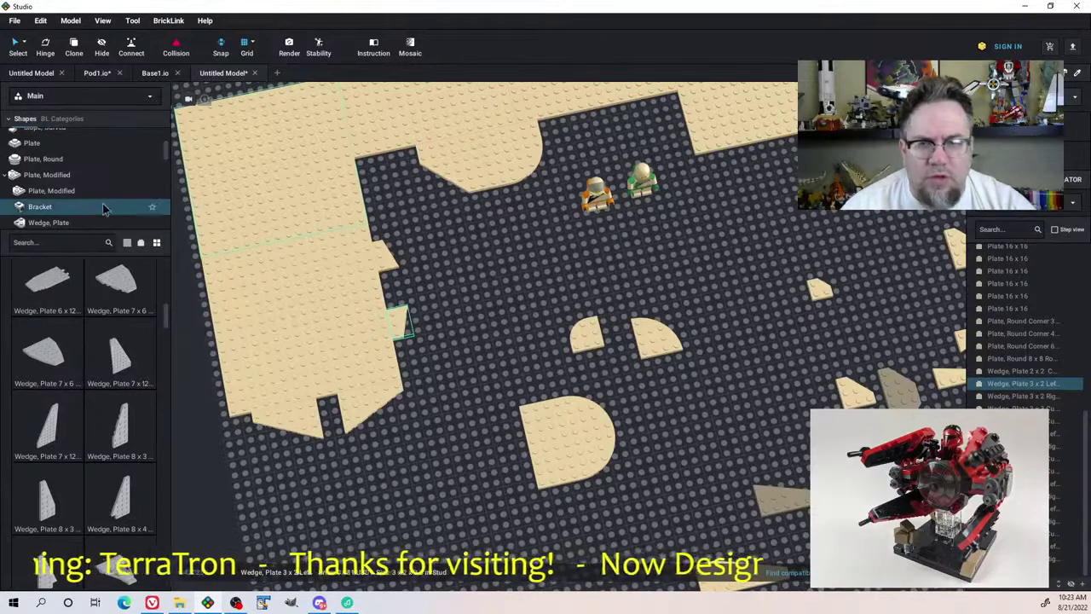
Find Plate 2 x 4 in the Plate category and add one beside the gap between the two 3 x 2 wedge plates
click(51, 142)
scroll(103, 414, down, 5)
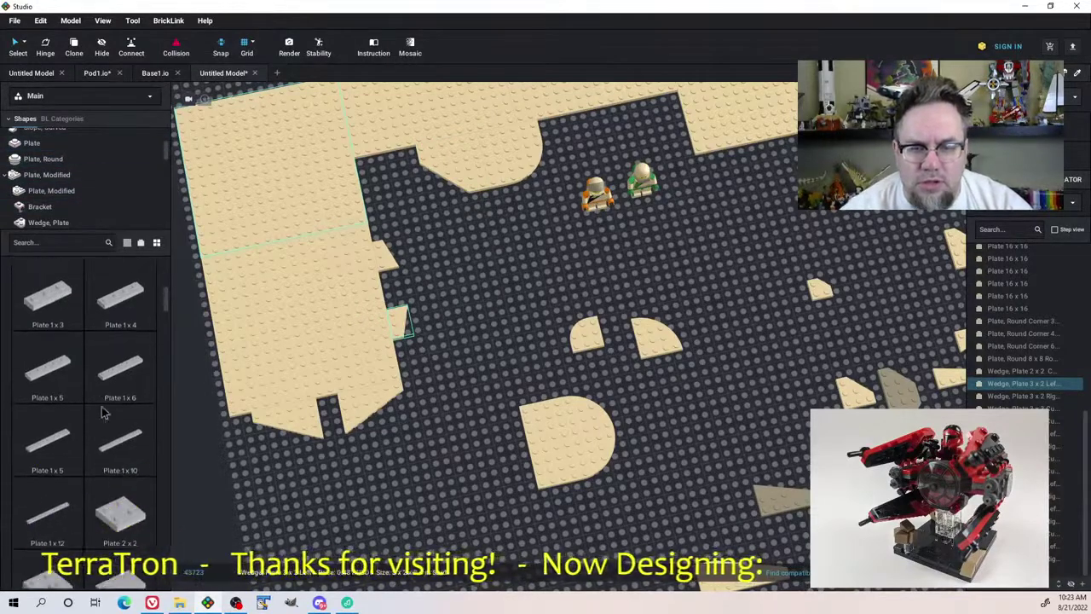
drag(108, 419, 409, 281)
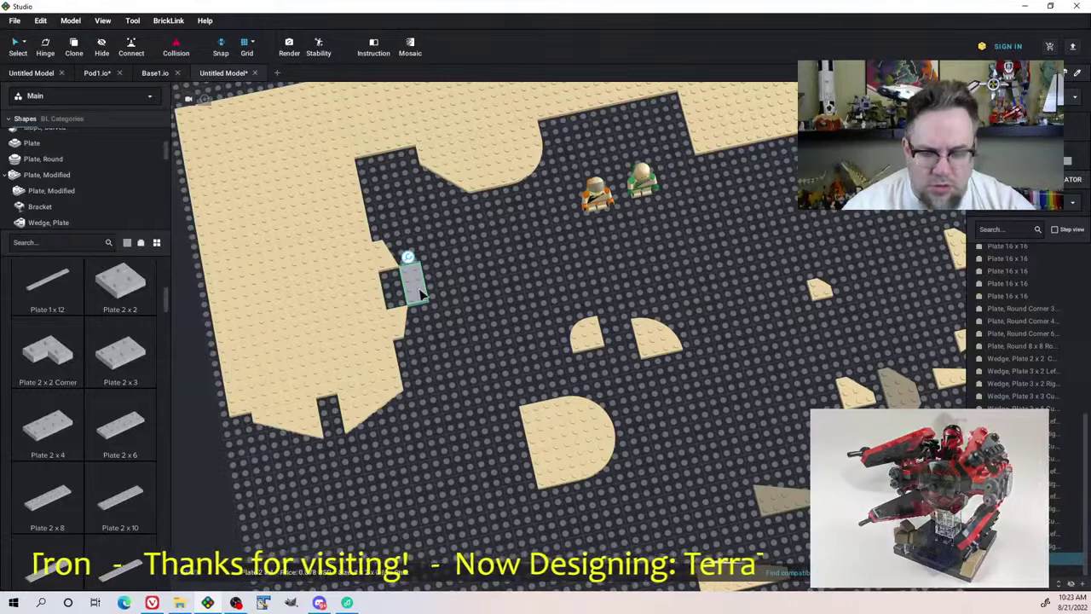
Set the part colour to tan, recolour the new 2 x 4 plate to match, and fit it between the two 3 x 2 wedge plates
click(127, 243)
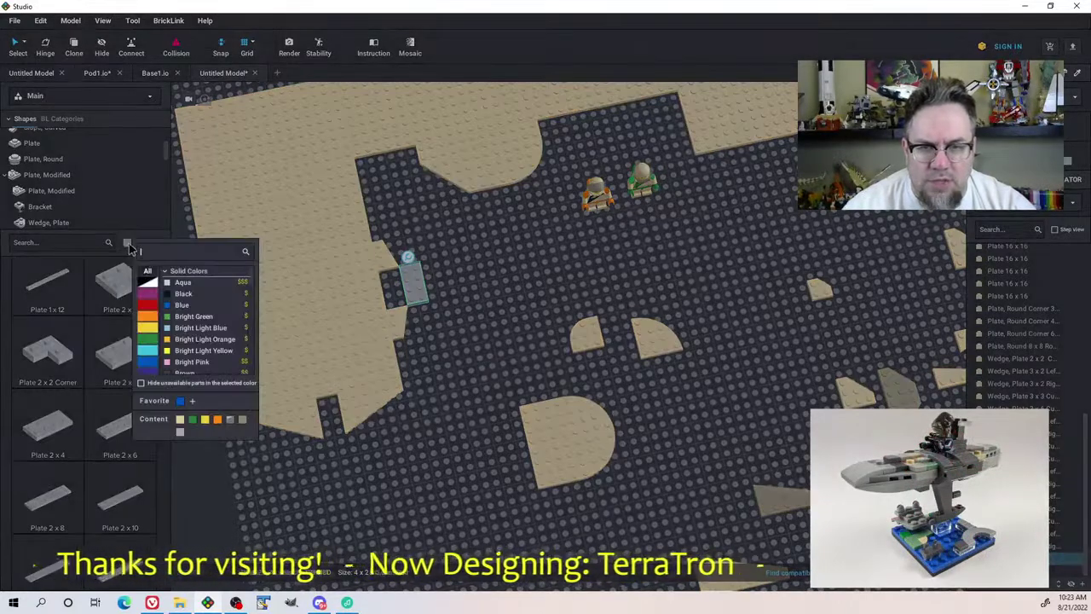
click(187, 426)
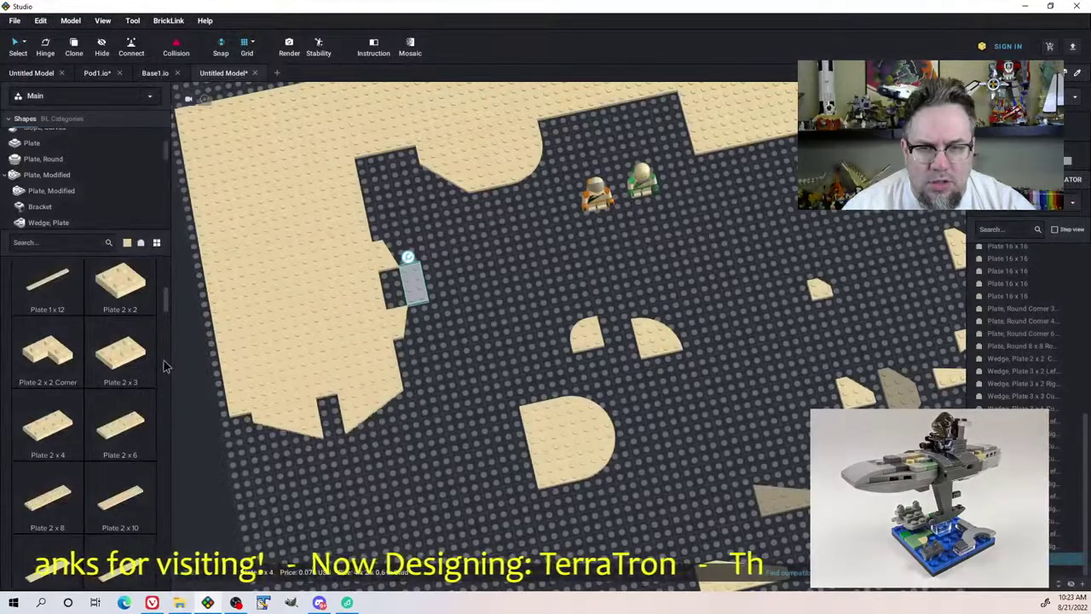
click(993, 161)
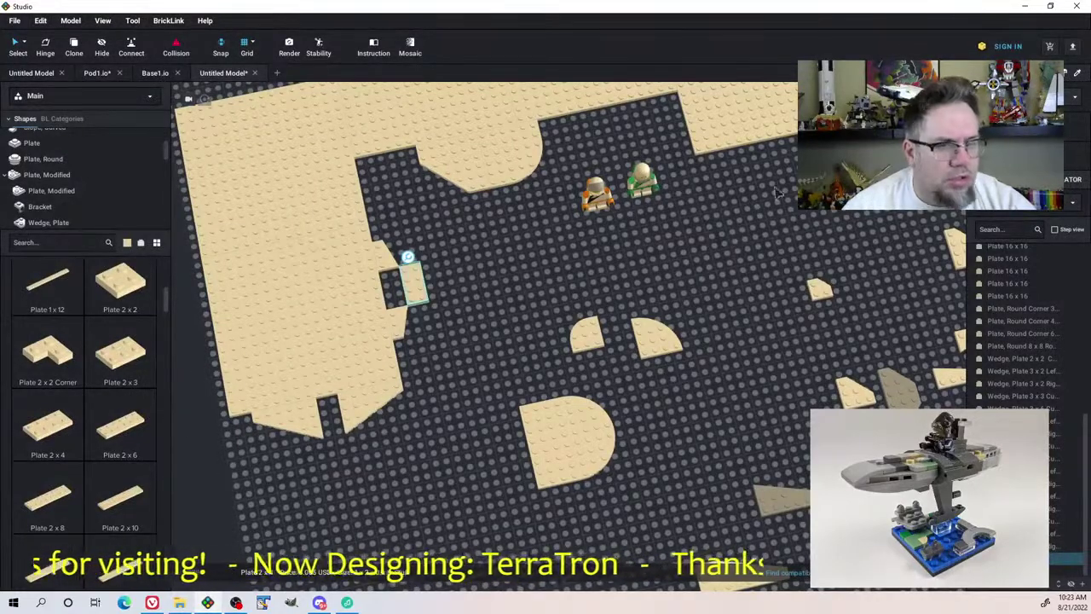
right_drag(496, 272, 423, 288)
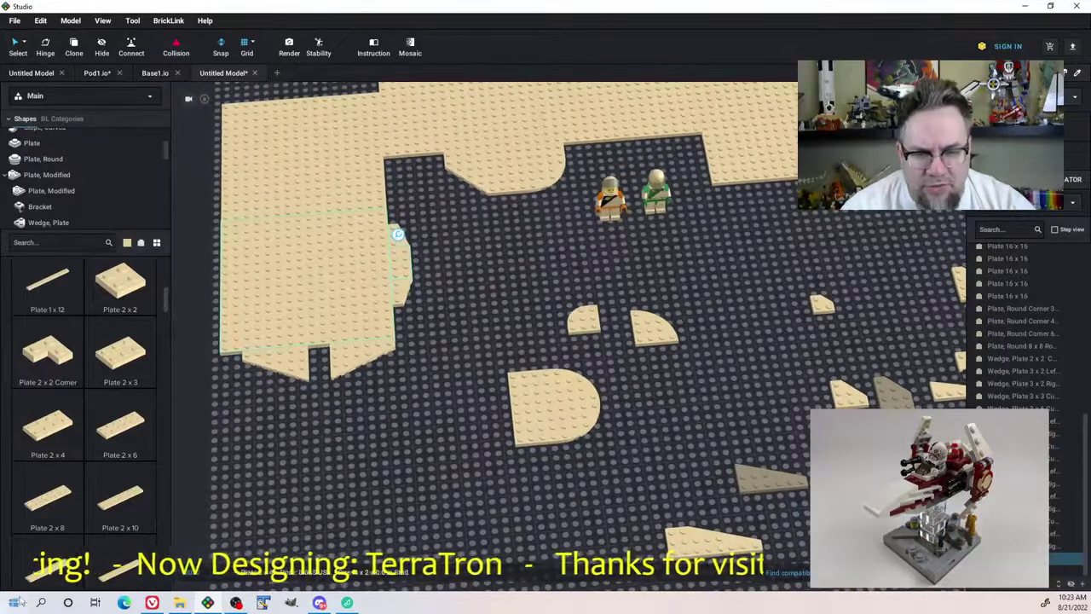
mouse_move(151, 602)
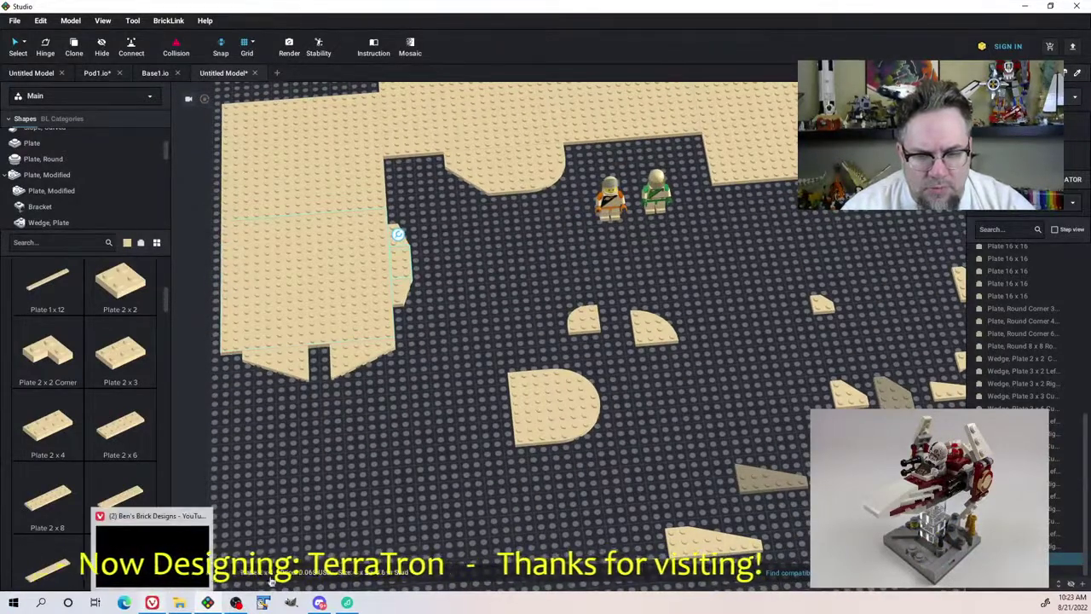
Switch to the web browser and search for silent running
click(152, 603)
click(235, 30)
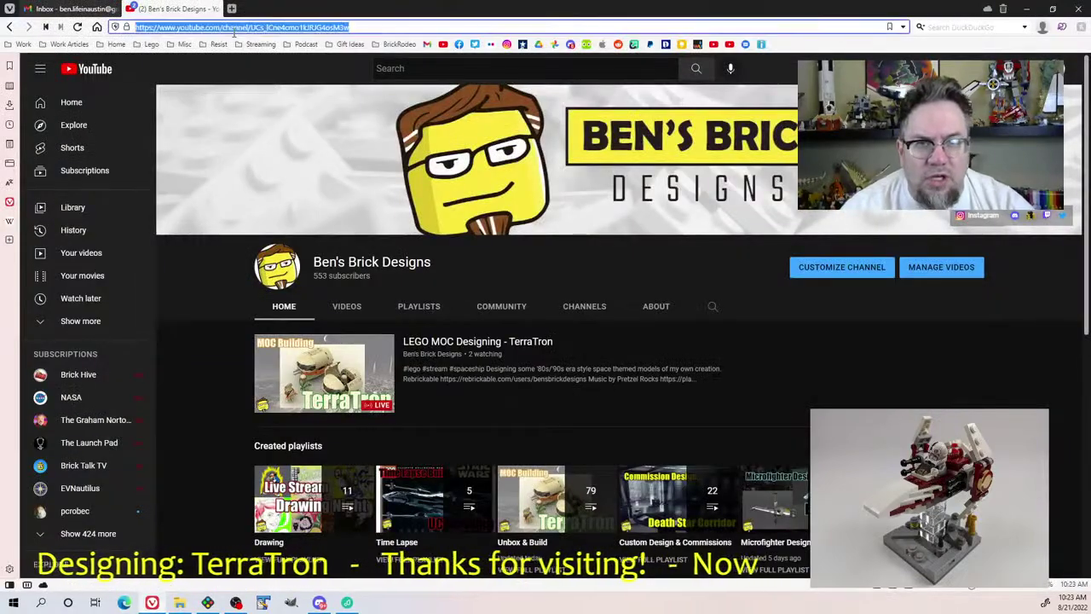
text(silent)
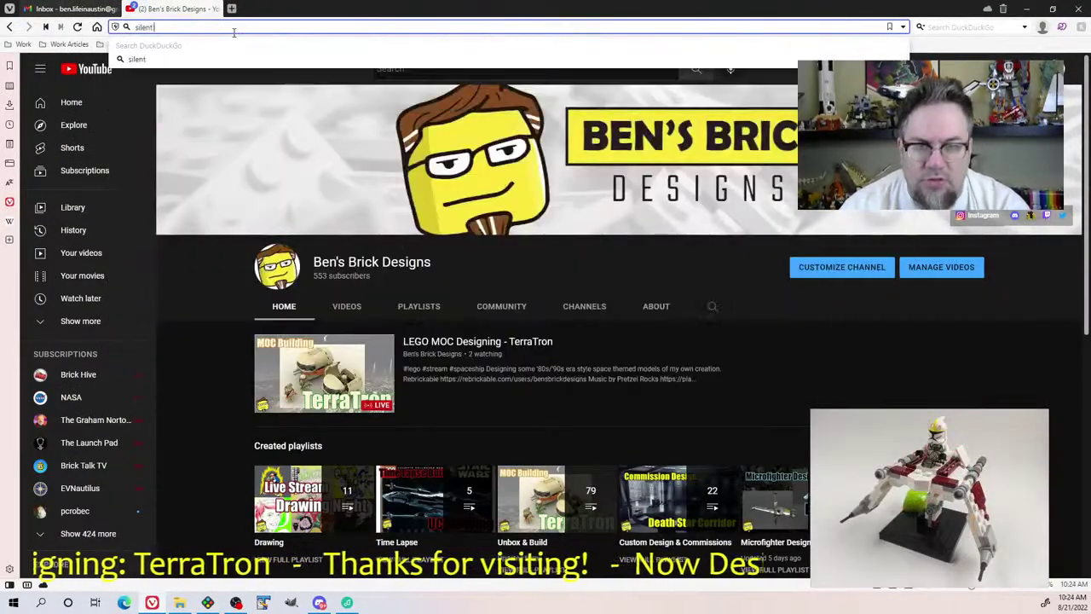
text( running)
key(Return)
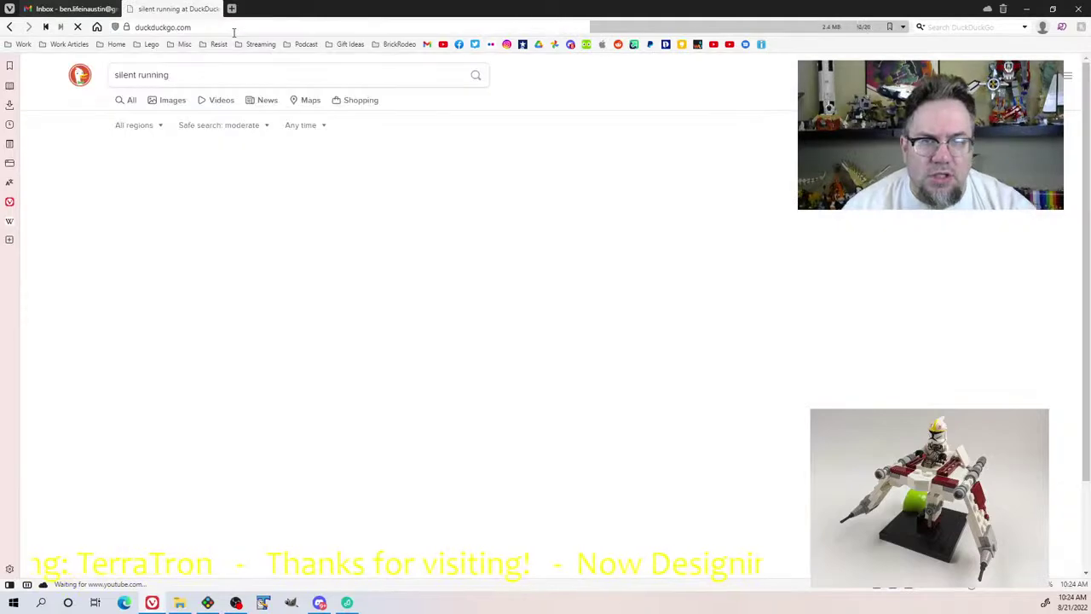
Refine the search to silent running ship and look through the image results for spaceship reference pictures
text(ship)
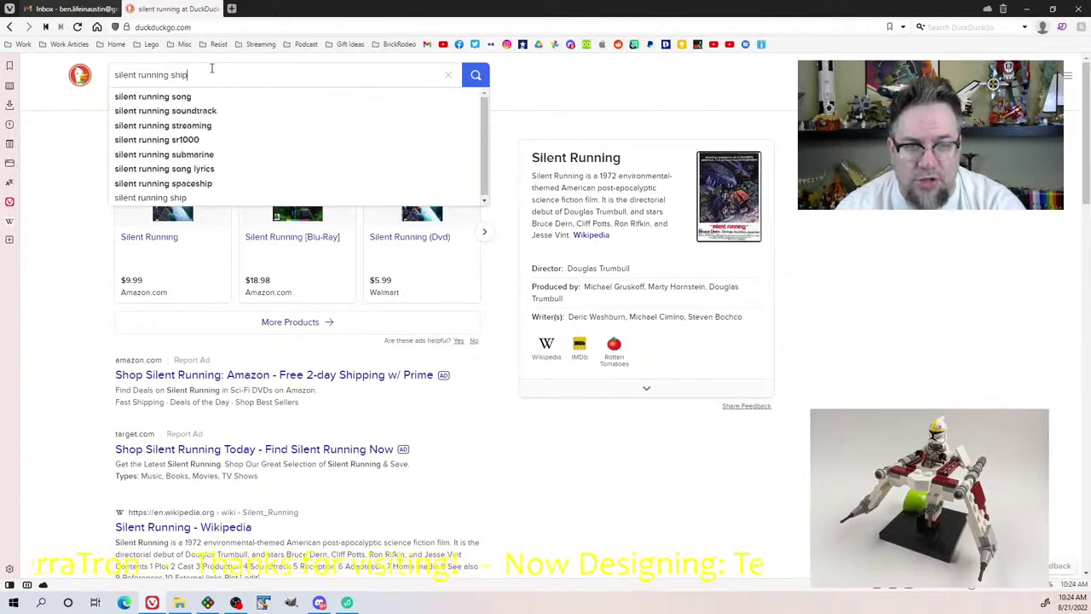
key(Return)
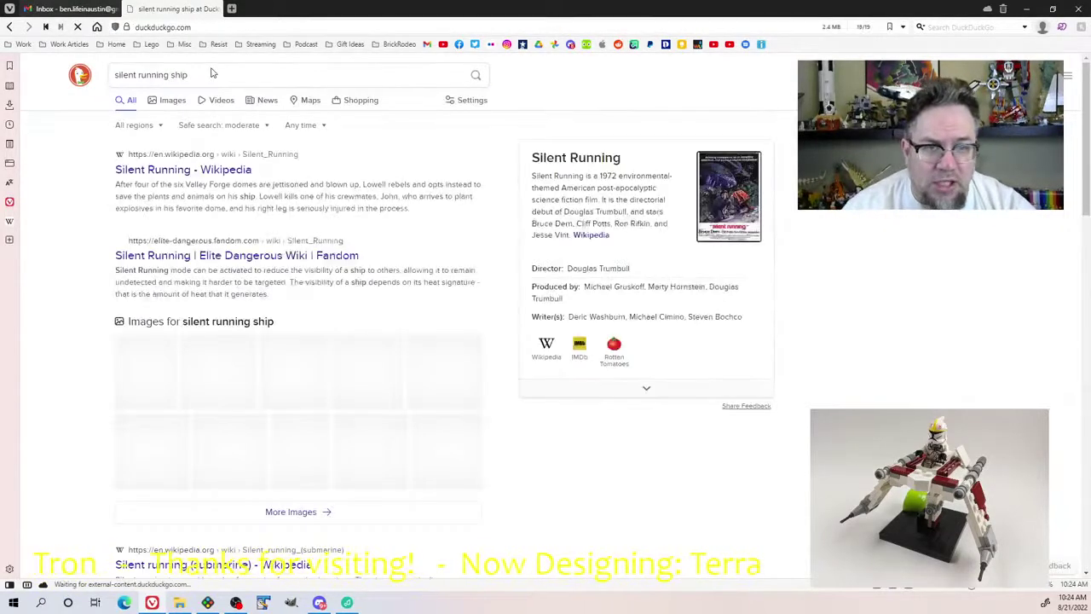
click(170, 100)
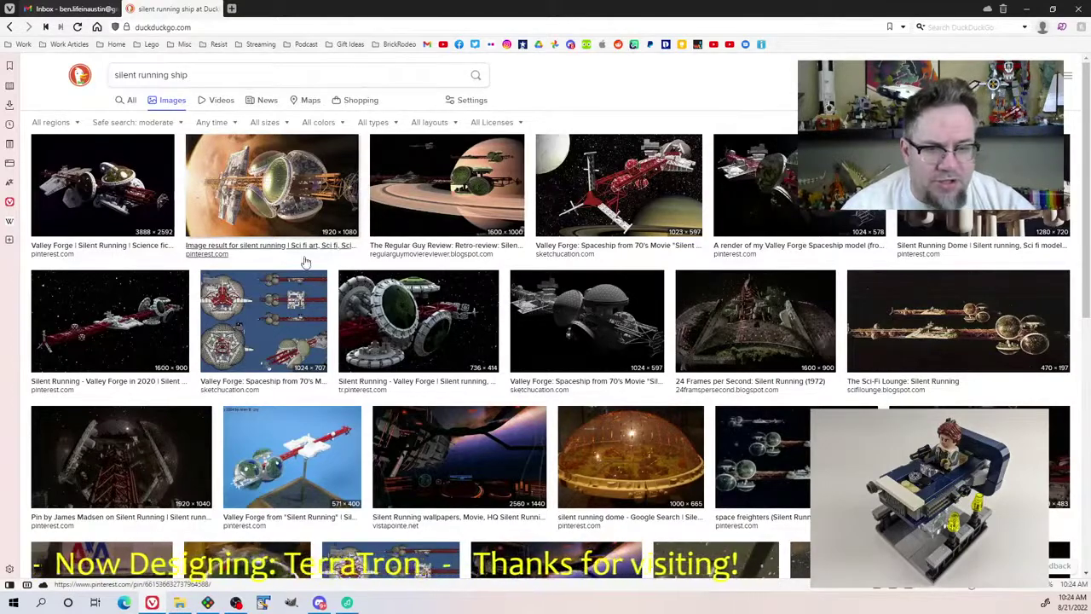
scroll(306, 262, down, 3)
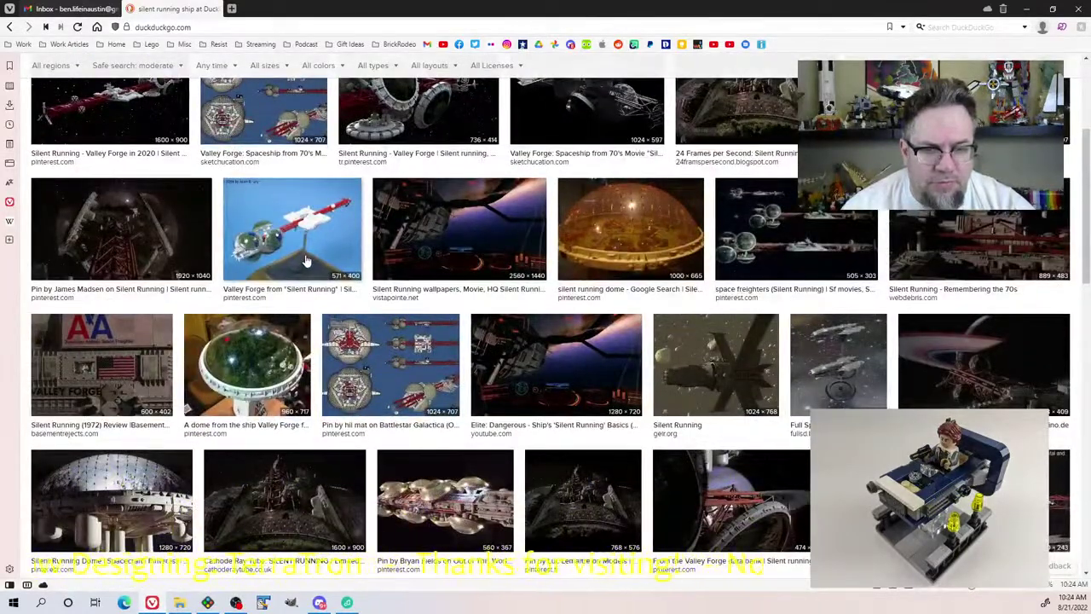
scroll(277, 200, up, 3)
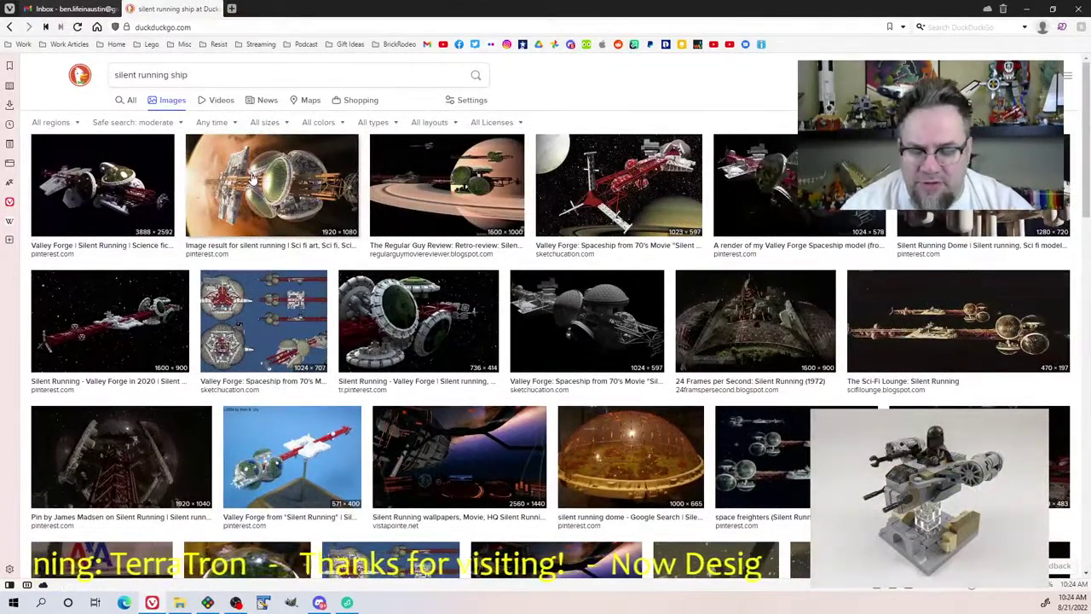
Switch back to Studio and search the parts library for baseplate to find the 32 x 32 size
key(alt+Tab)
right_drag(528, 332, 509, 223)
middle_drag(508, 220, 411, 301)
right_drag(415, 304, 437, 322)
click(60, 243)
text(ba)
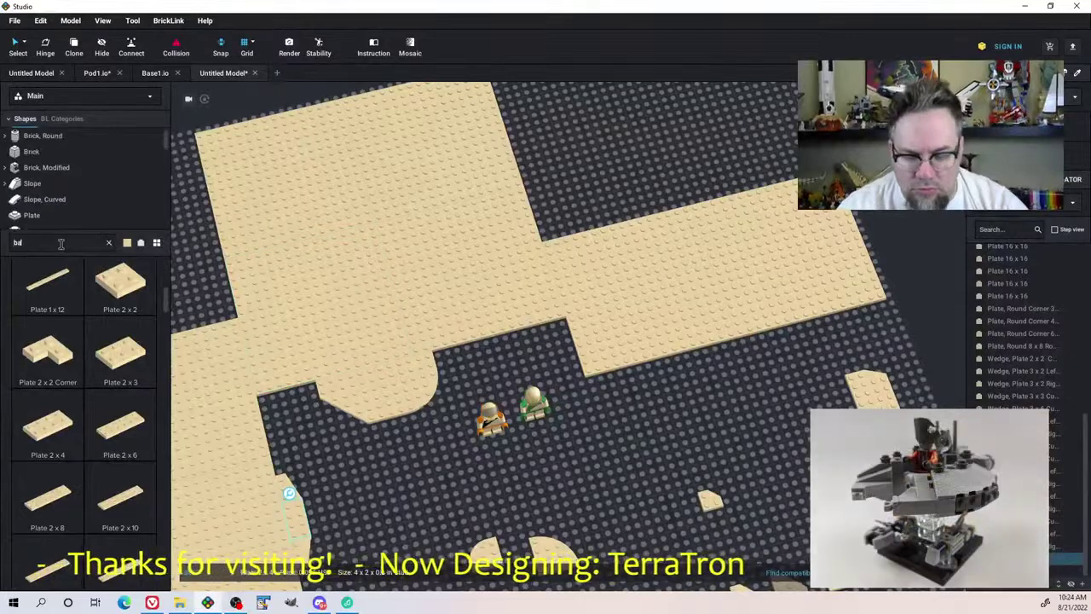
text(seplate)
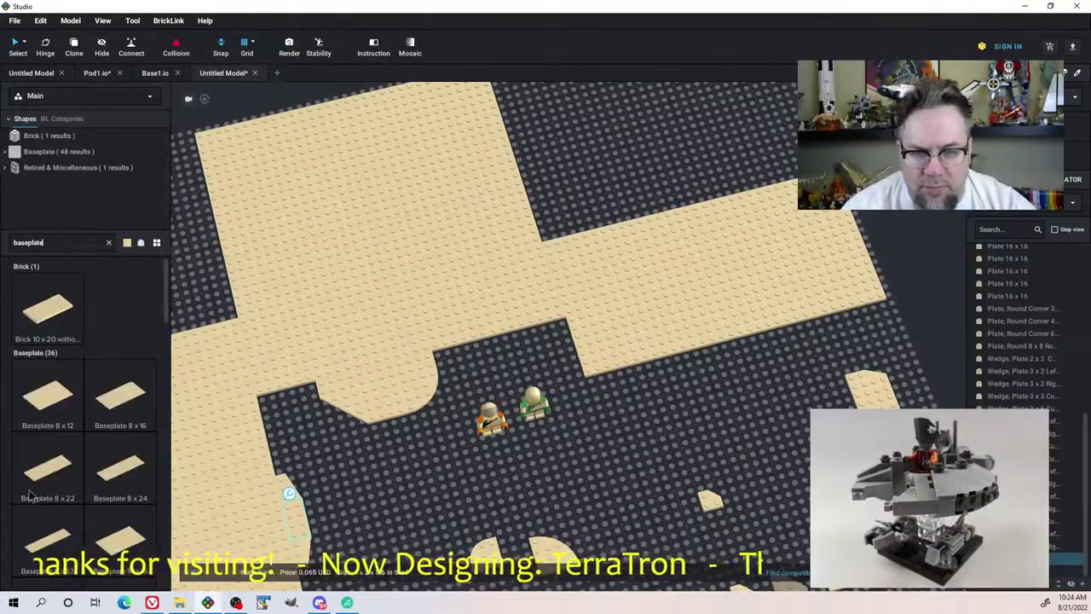
scroll(97, 426, down, 5)
scroll(96, 426, down, 5)
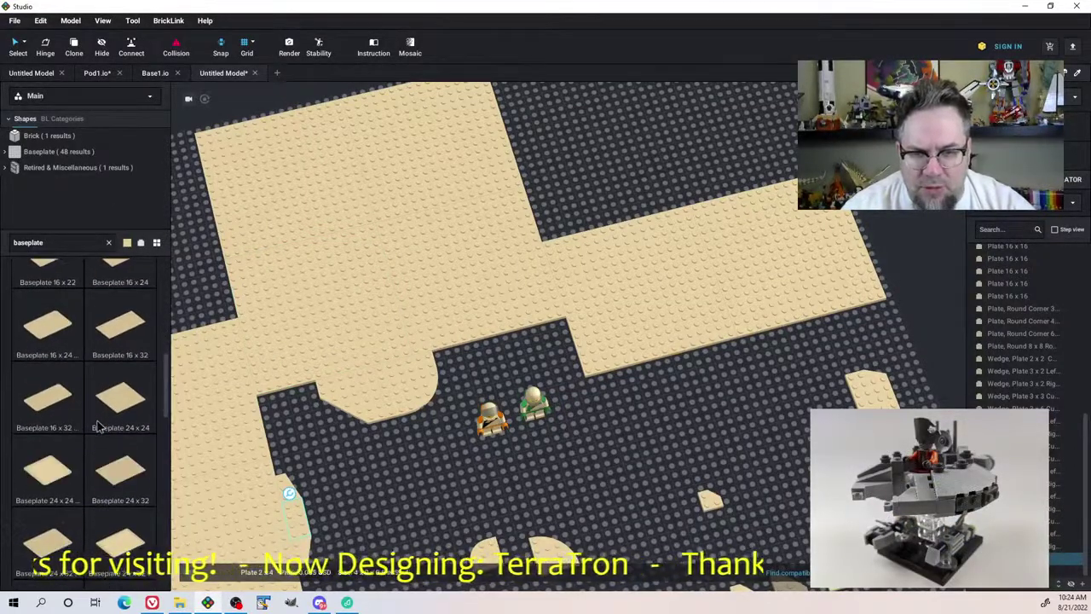
scroll(98, 426, down, 2)
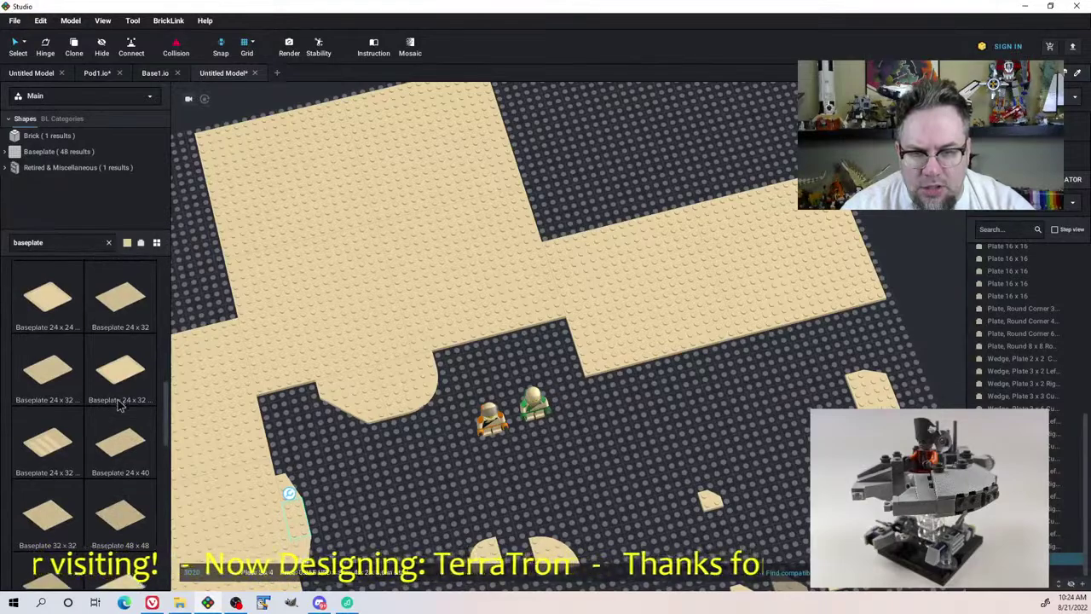
scroll(119, 407, down, 4)
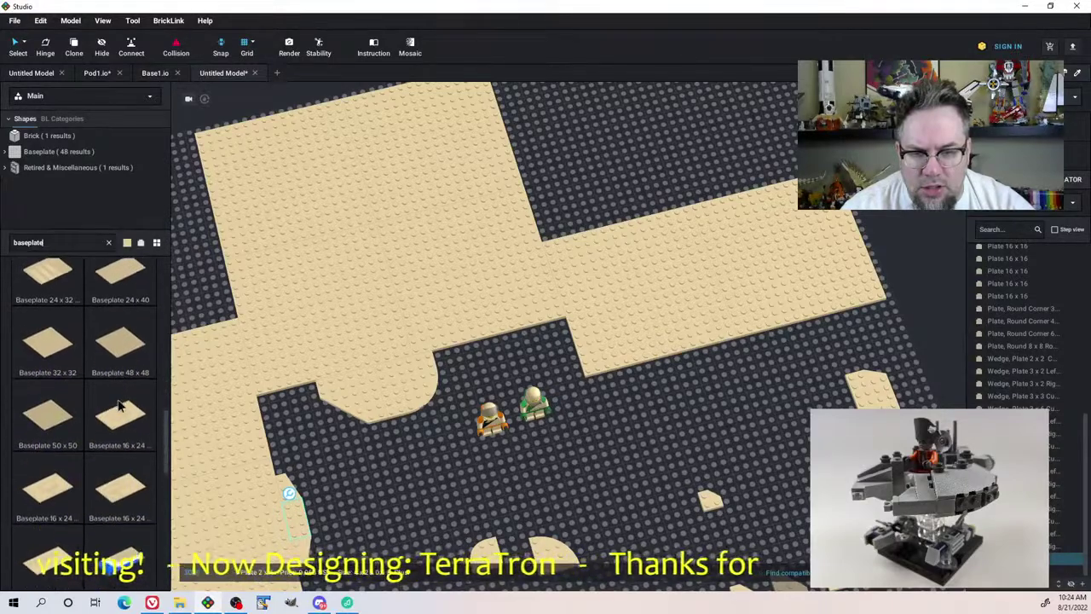
Place a Baseplate 32 x 32 on the empty grid behind the terrain and add a copy flush against its side edge
click(48, 354)
middle_drag(642, 226, 623, 283)
scroll(623, 282, up, 3)
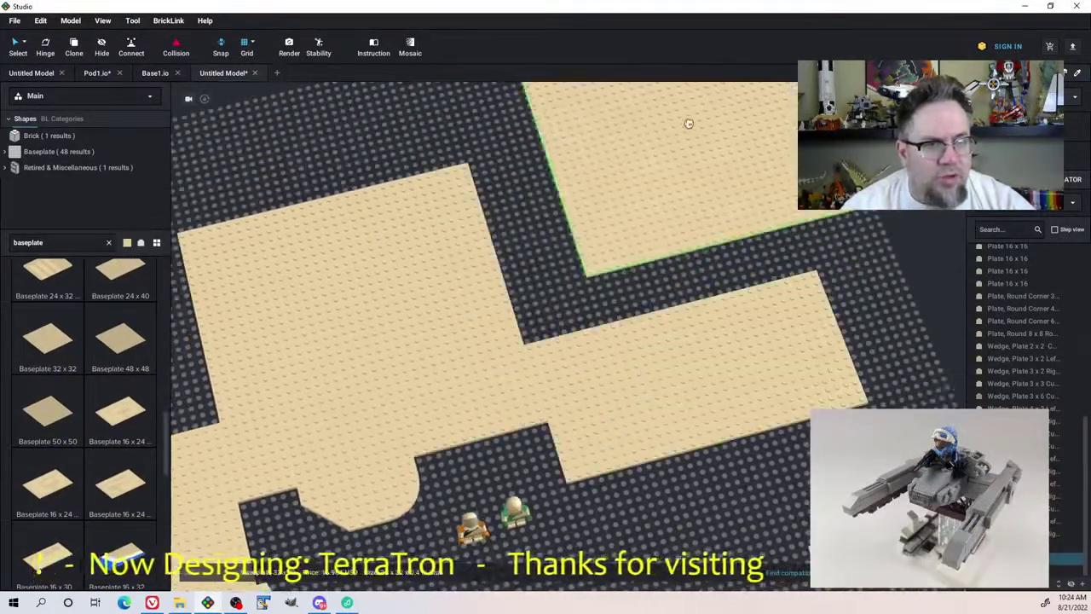
click(565, 235)
key(ctrl+c)
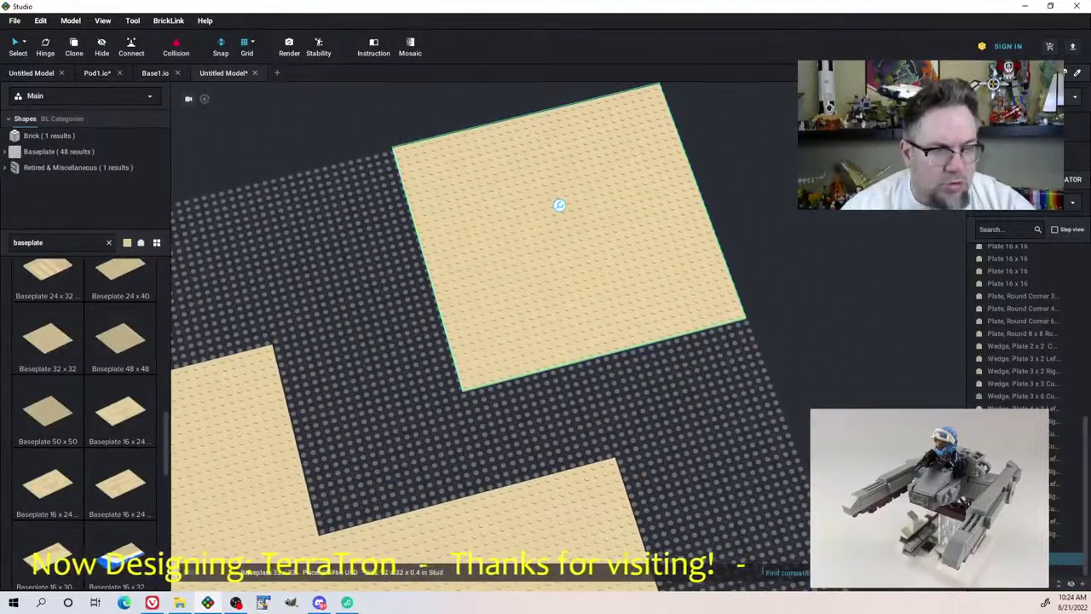
key(ctrl+v)
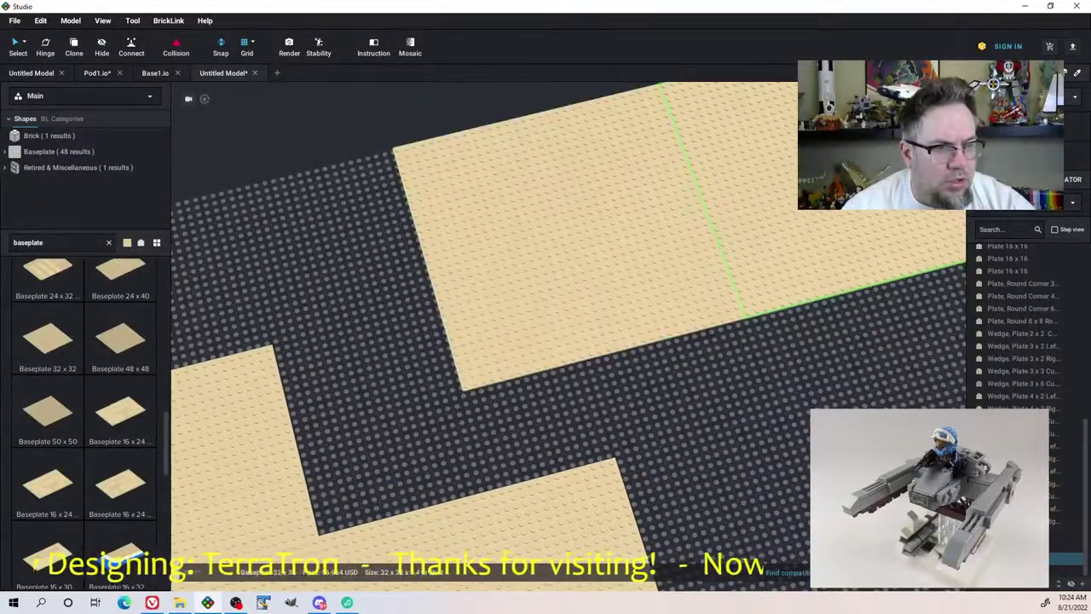
click(694, 324)
scroll(681, 358, down, 4)
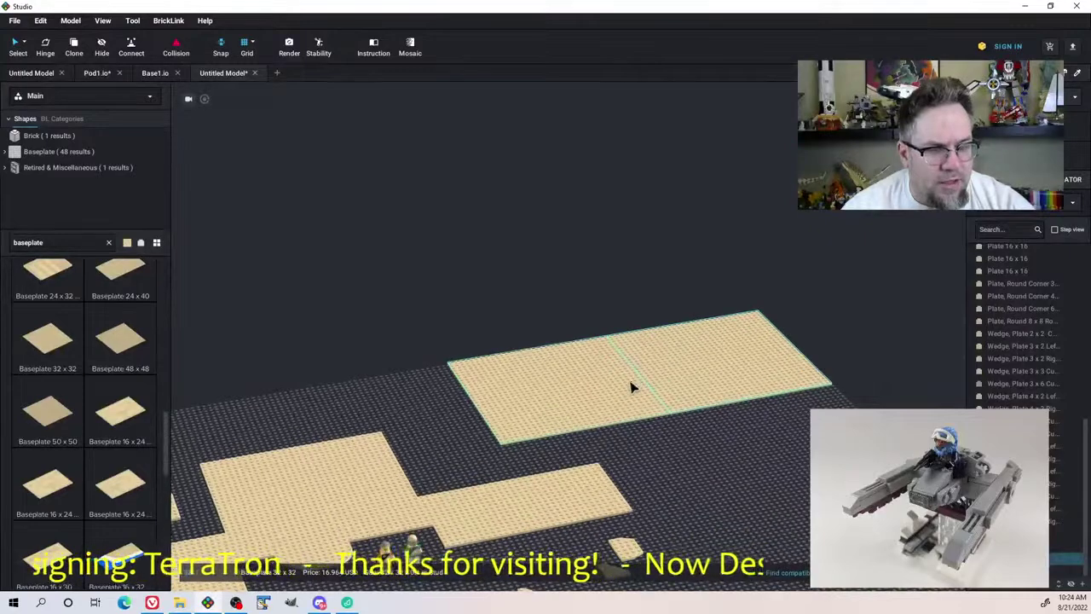
Move the two joined 32 x 32 baseplates behind the terrain and delete them
middle_drag(630, 384, 699, 305)
right_drag(699, 304, 731, 315)
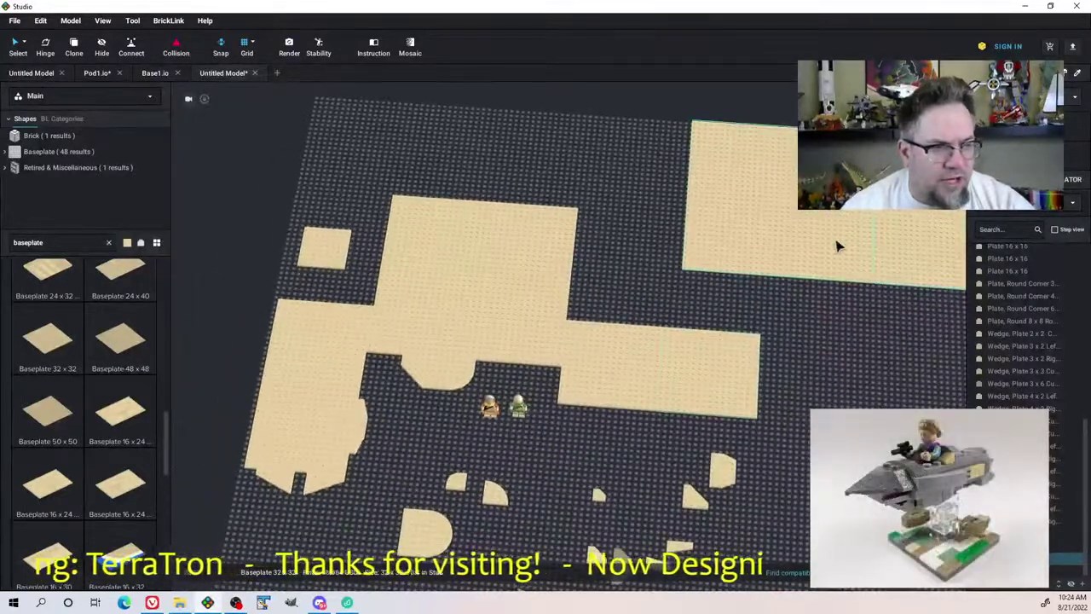
drag(835, 244, 482, 152)
key(Delete)
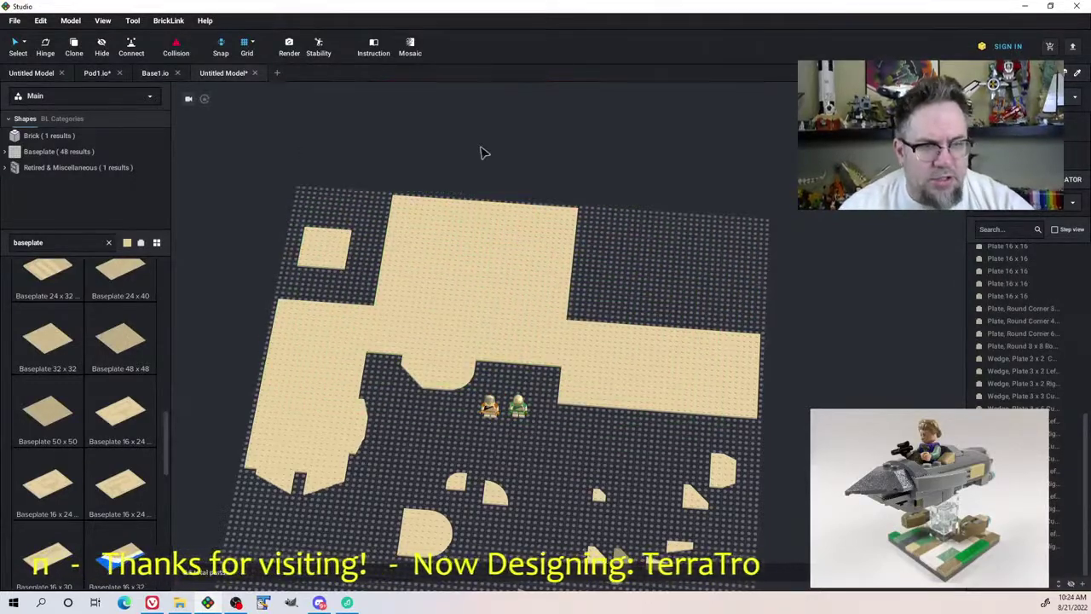
Switch to the web browser and search images for explorians lego
click(152, 603)
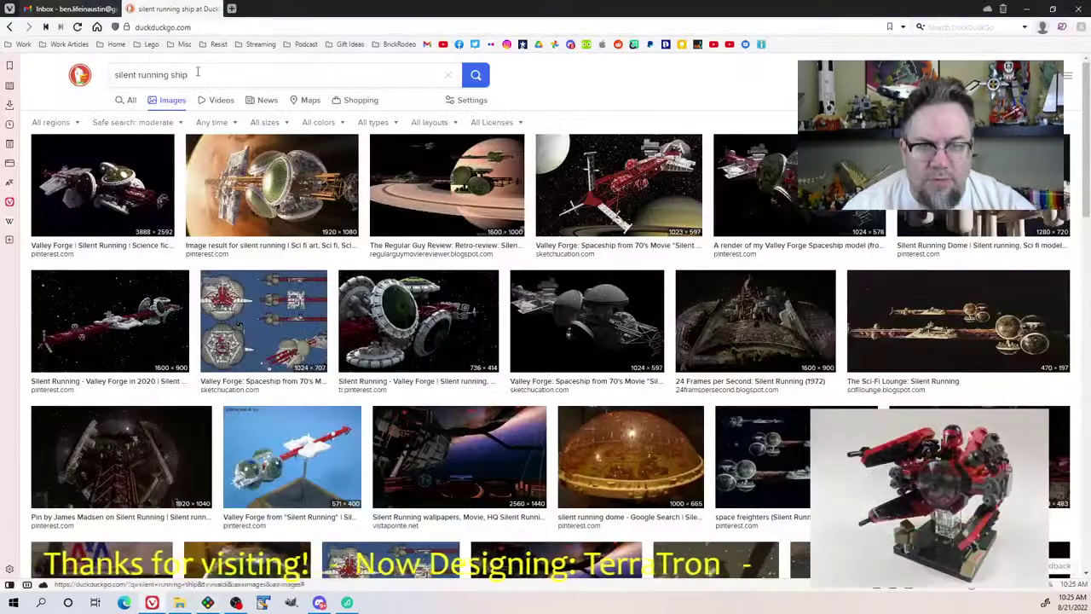
drag(188, 75, 116, 75)
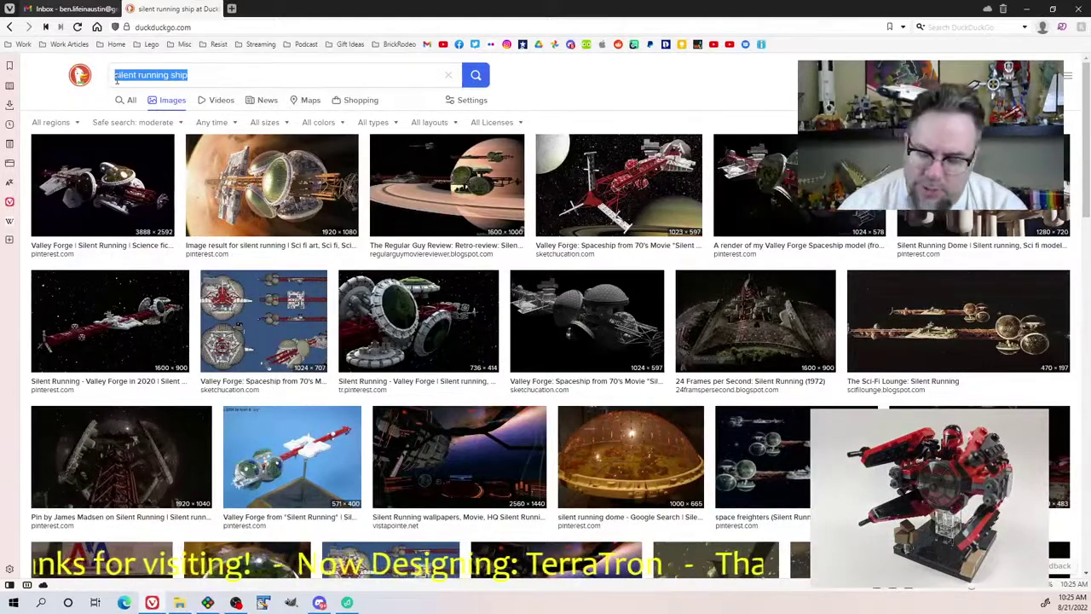
text(exp)
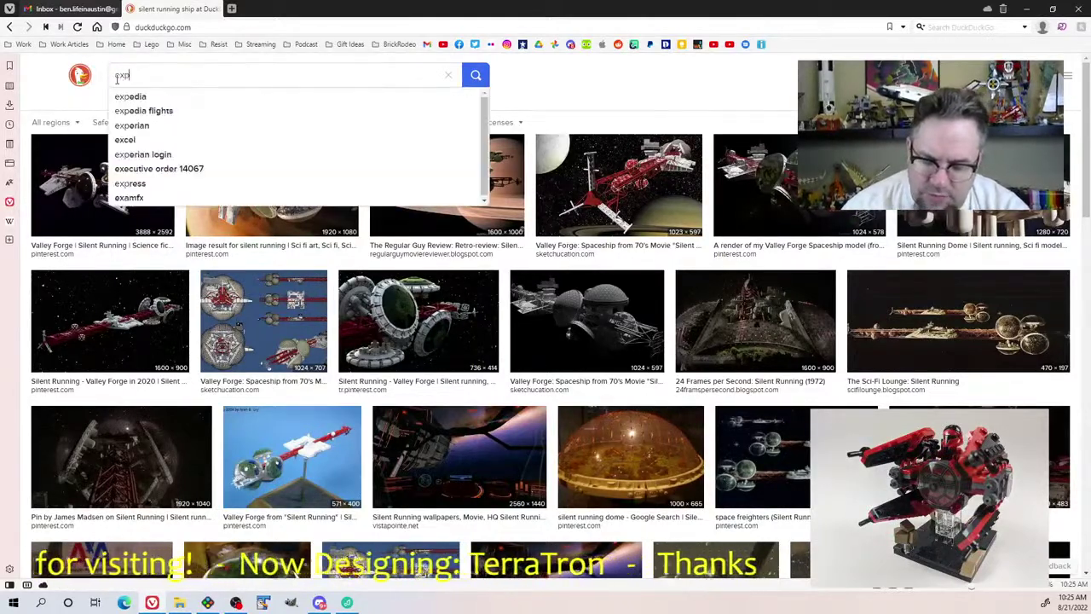
text(lorian)
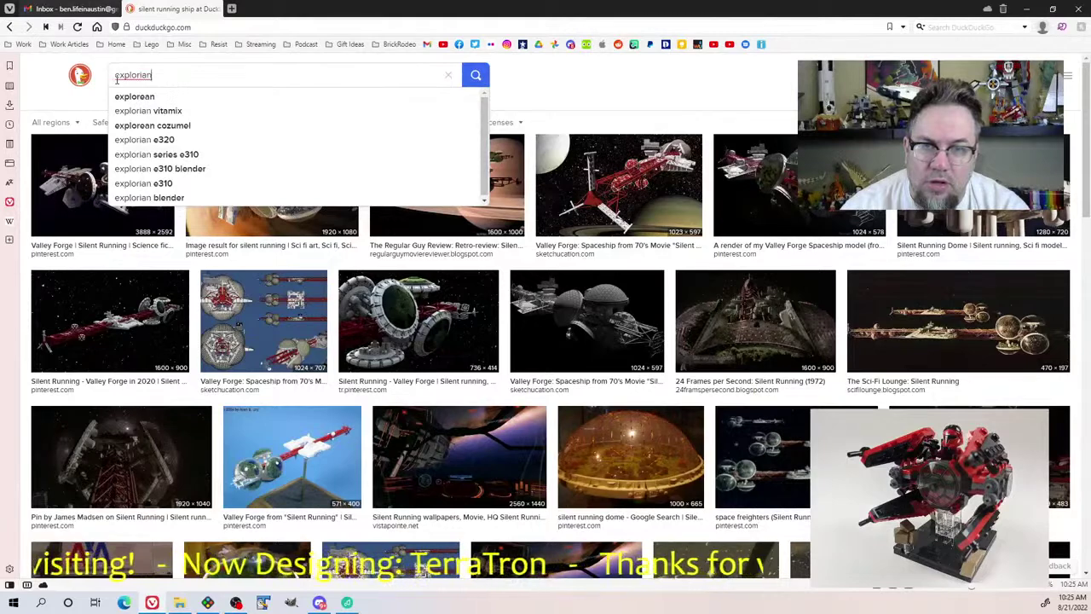
text(s lego)
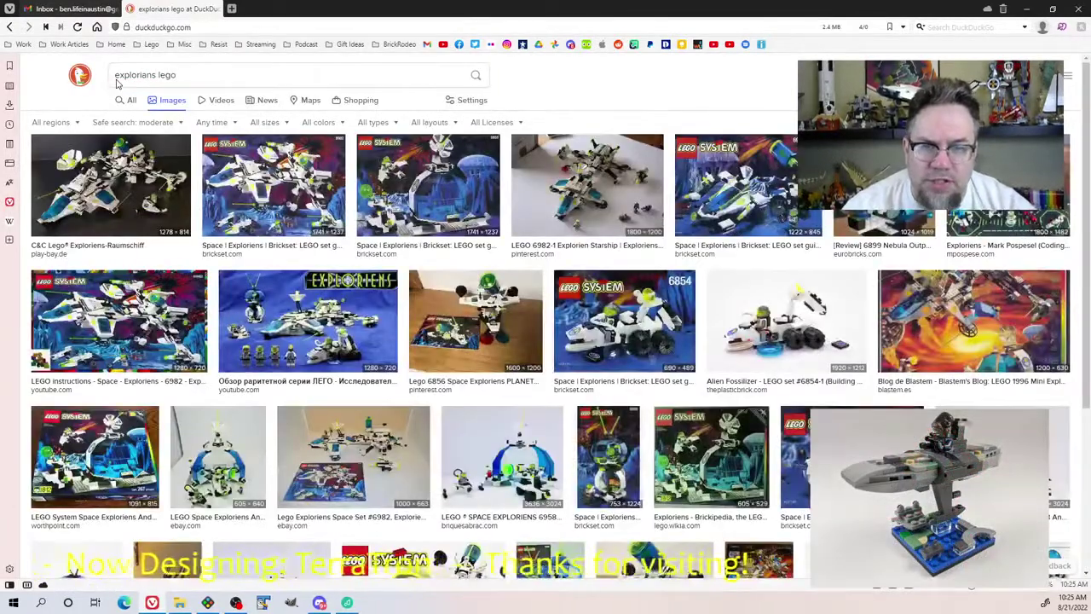
Examine the enlarged box pictures of Exploriens set 6958 and browse the surrounding image results
click(454, 208)
scroll(453, 208, down, 1)
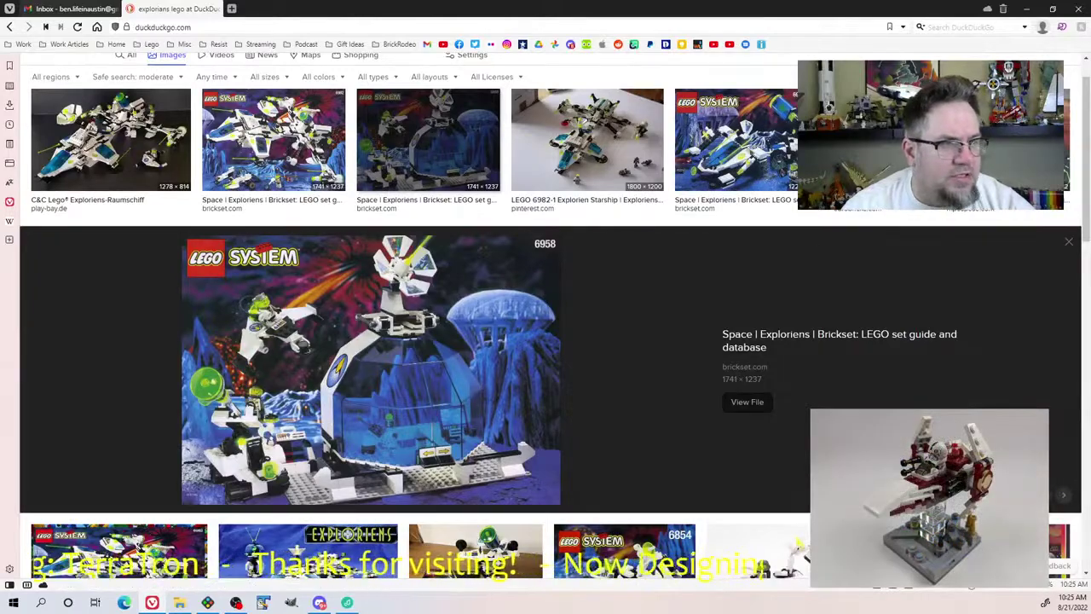
scroll(849, 264, down, 3)
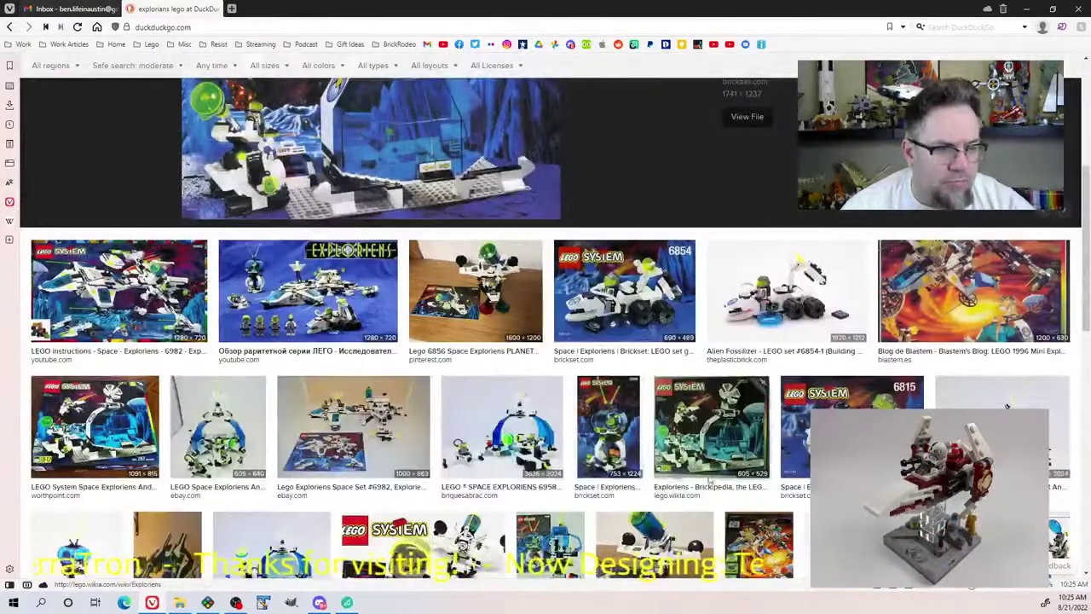
click(706, 450)
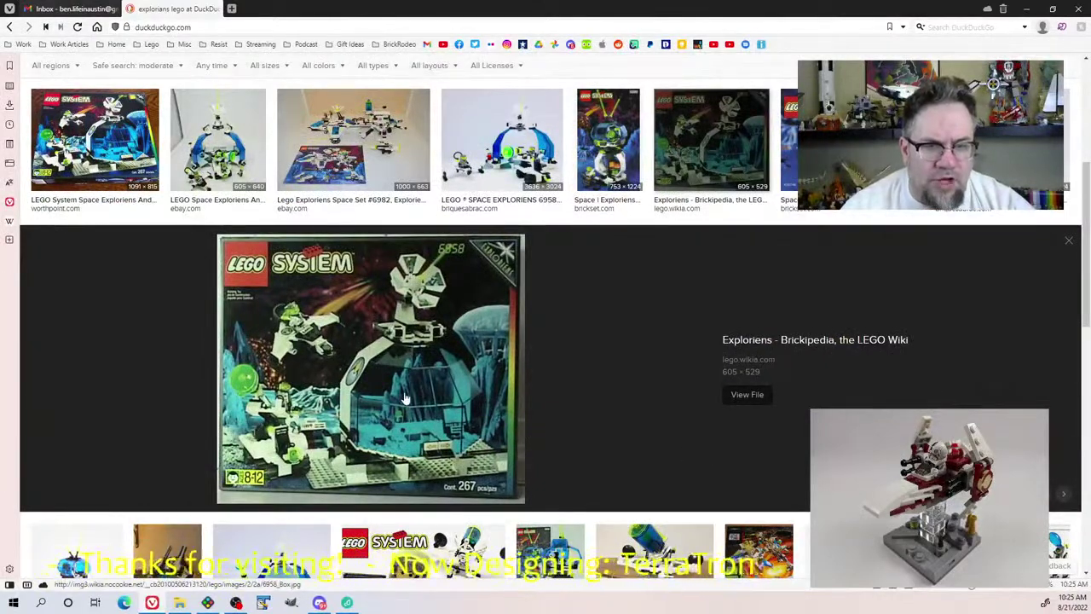
scroll(266, 309, up, 3)
scroll(266, 310, up, 1)
scroll(349, 469, down, 4)
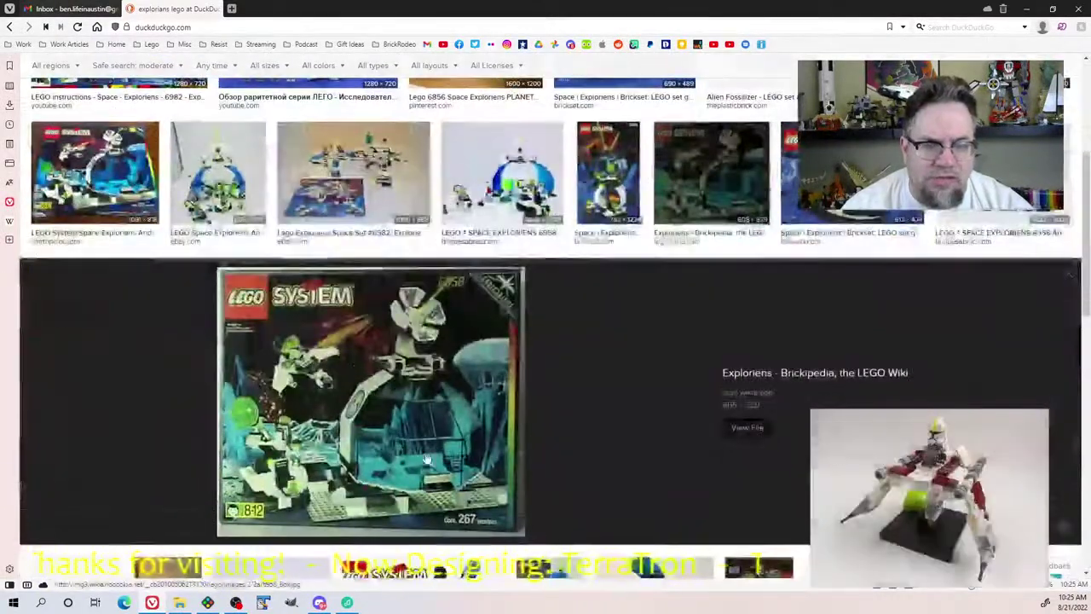
scroll(375, 345, up, 4)
Search images for spyrius lego and examine the enlarged box picture of set 6959, closing the preview when done
drag(182, 82, 61, 78)
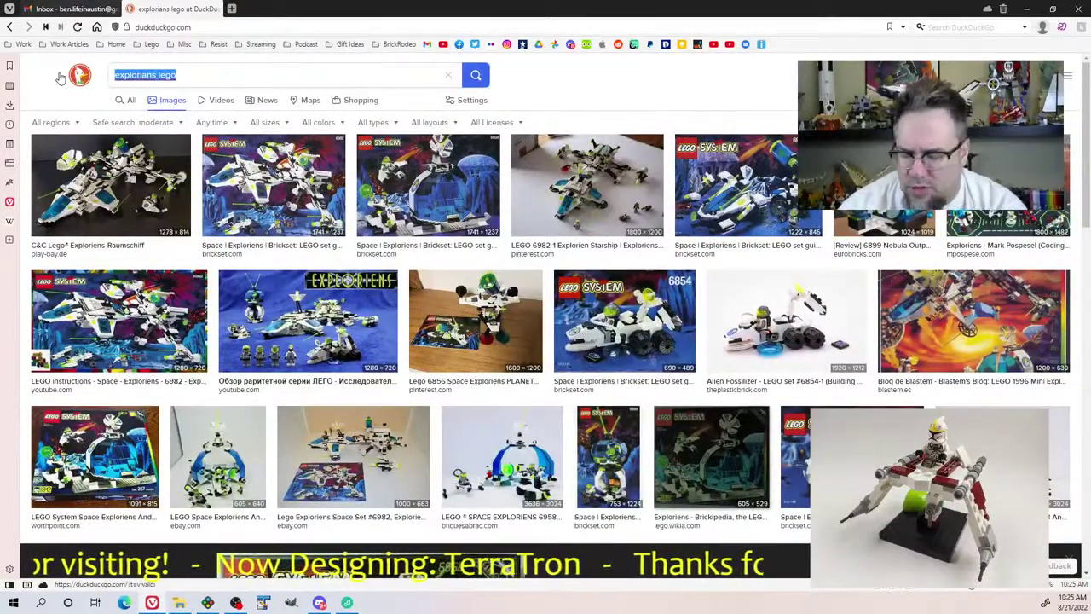
text(sp)
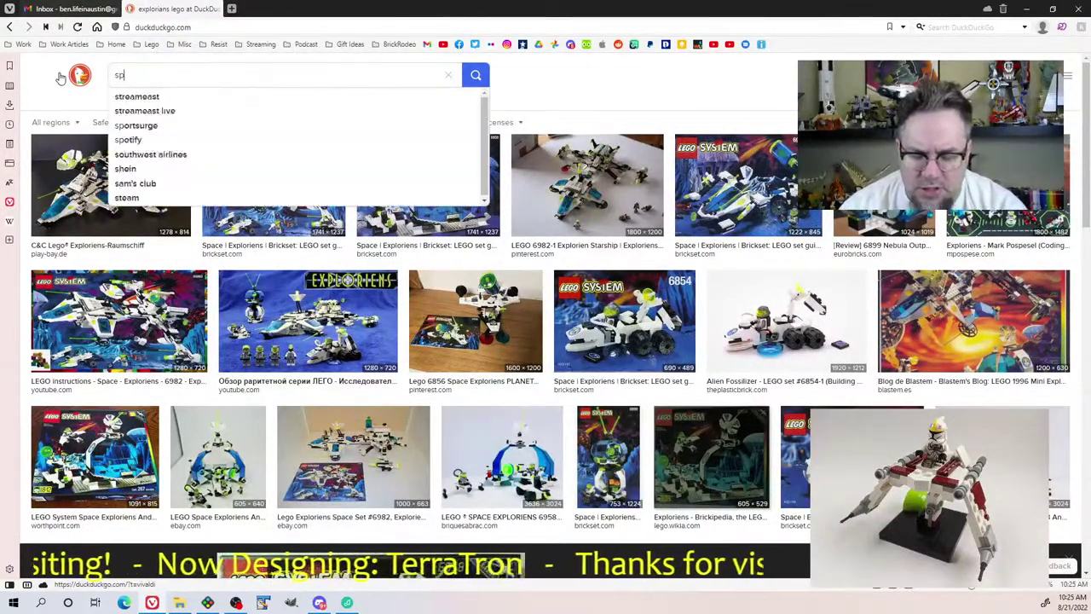
text(yrius lego)
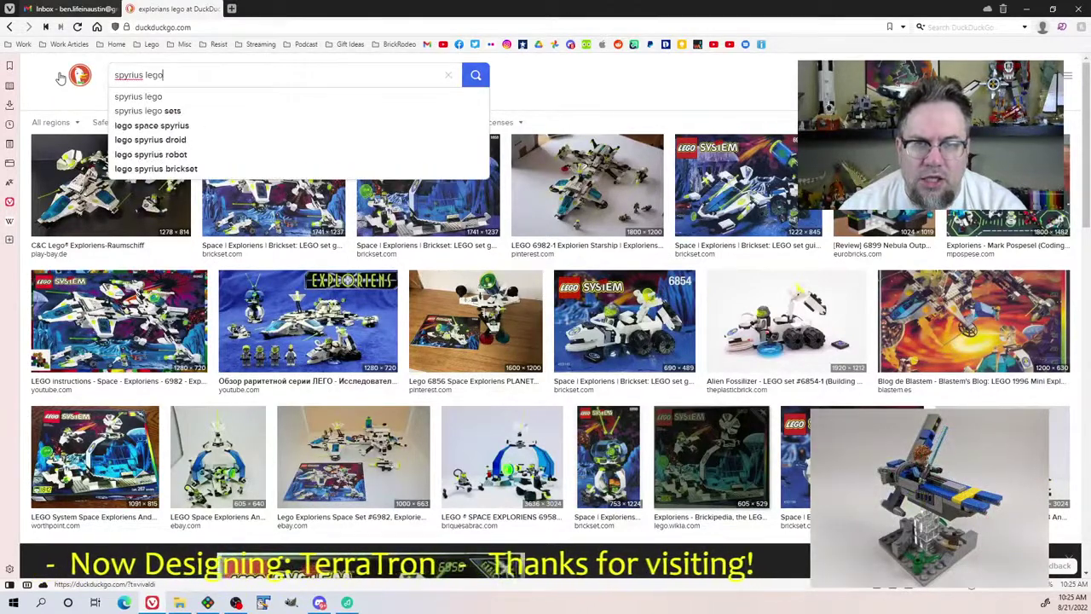
key(Return)
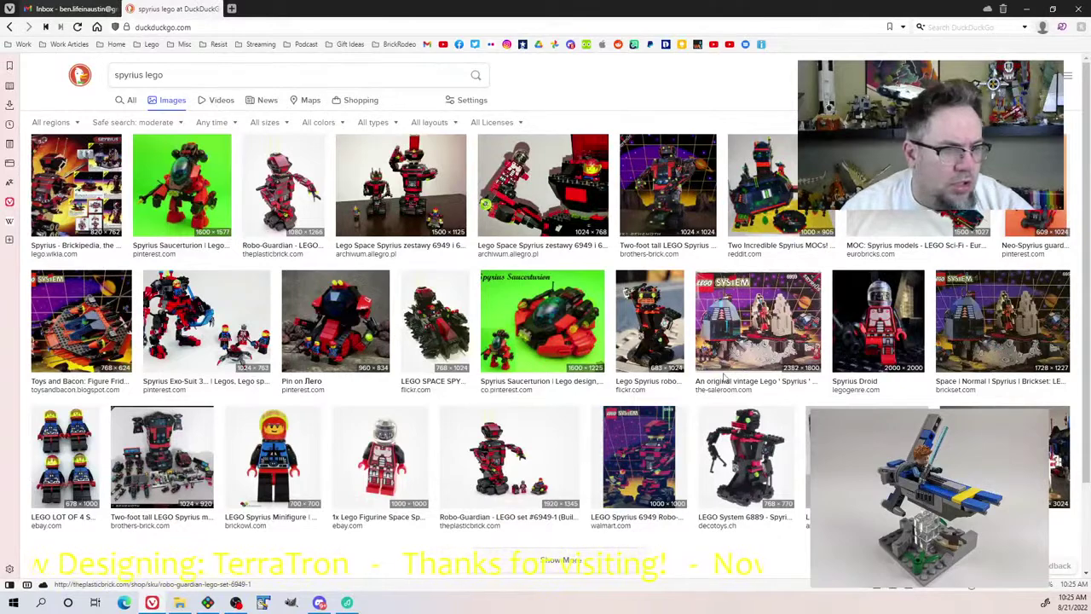
click(769, 348)
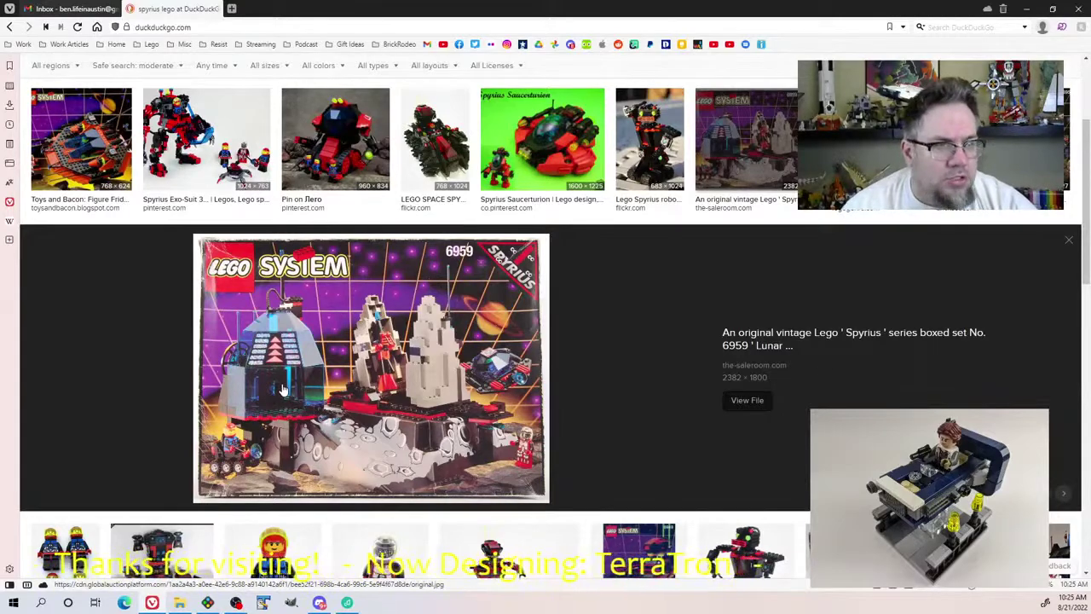
key(Escape)
scroll(284, 390, up, 5)
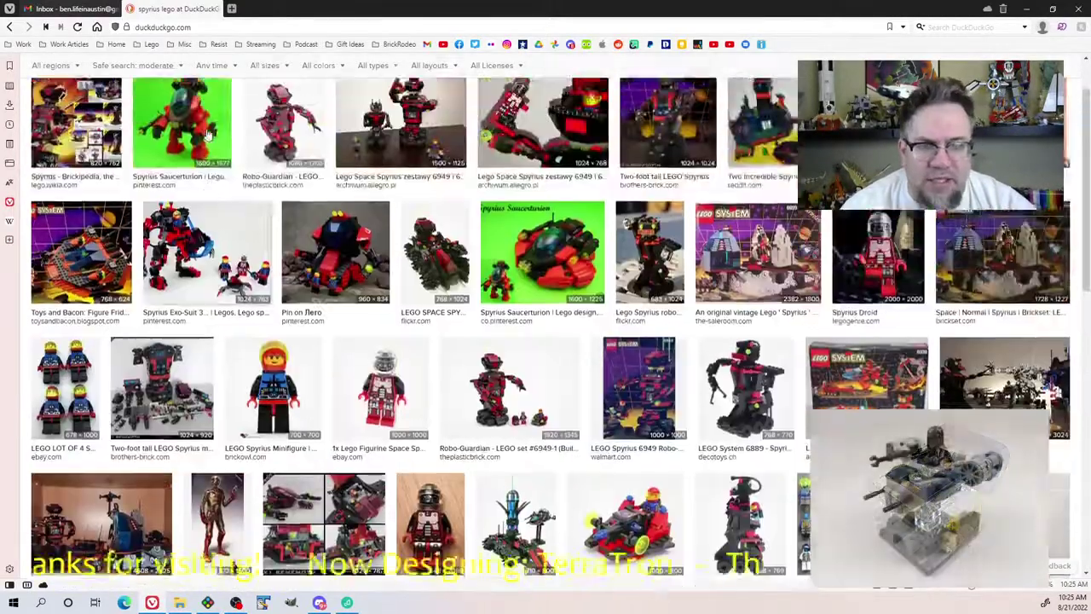
Examine the enlarged picture of Robo-Guardian set 6949-1 and browse the surrounding Spyrius image results
click(187, 77)
key(ctrl+a)
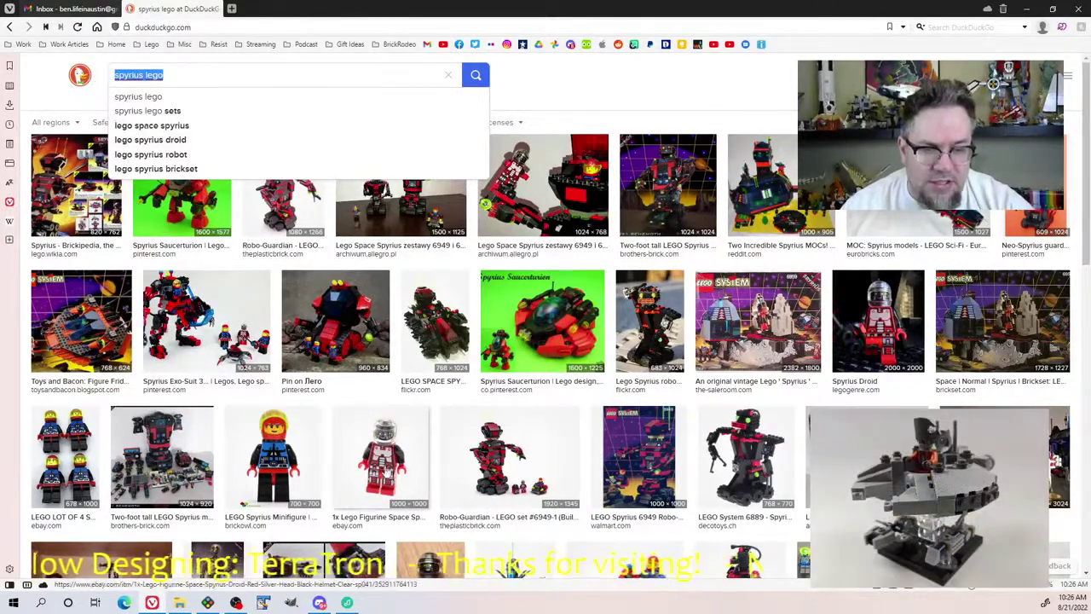
click(381, 460)
key(Escape)
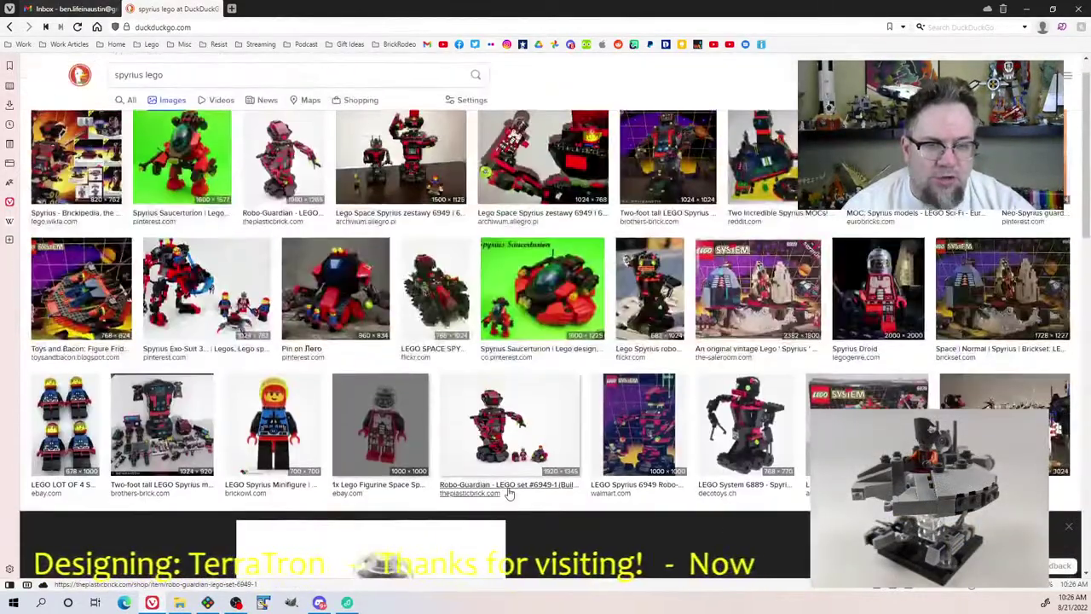
click(515, 499)
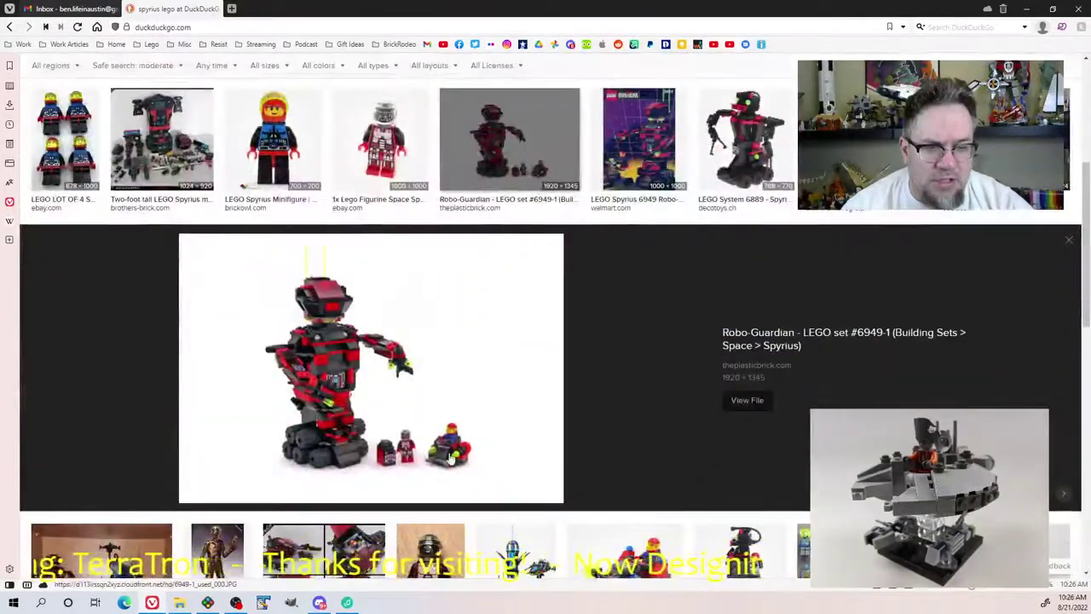
scroll(609, 450, up, 3)
scroll(620, 451, up, 1)
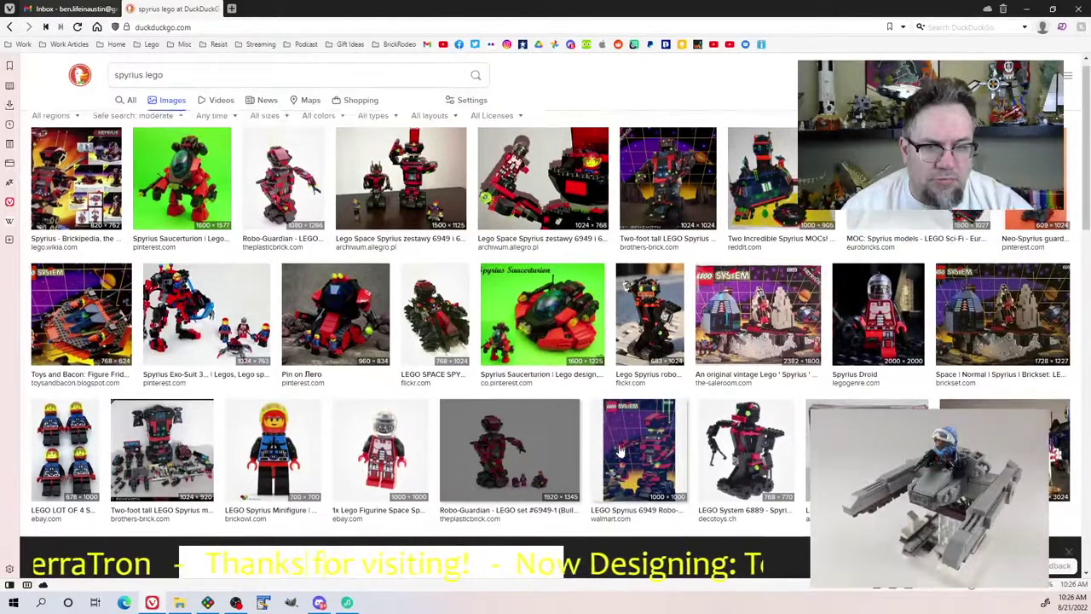
Search images for futuron lego
triple_click(167, 75)
click(166, 75)
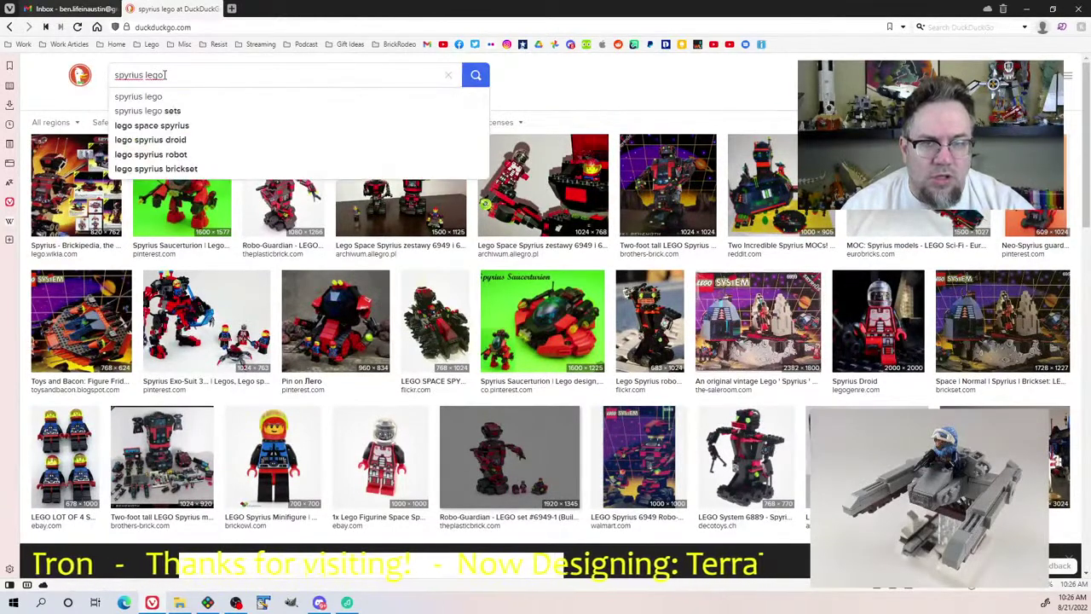
key(BackSpace)
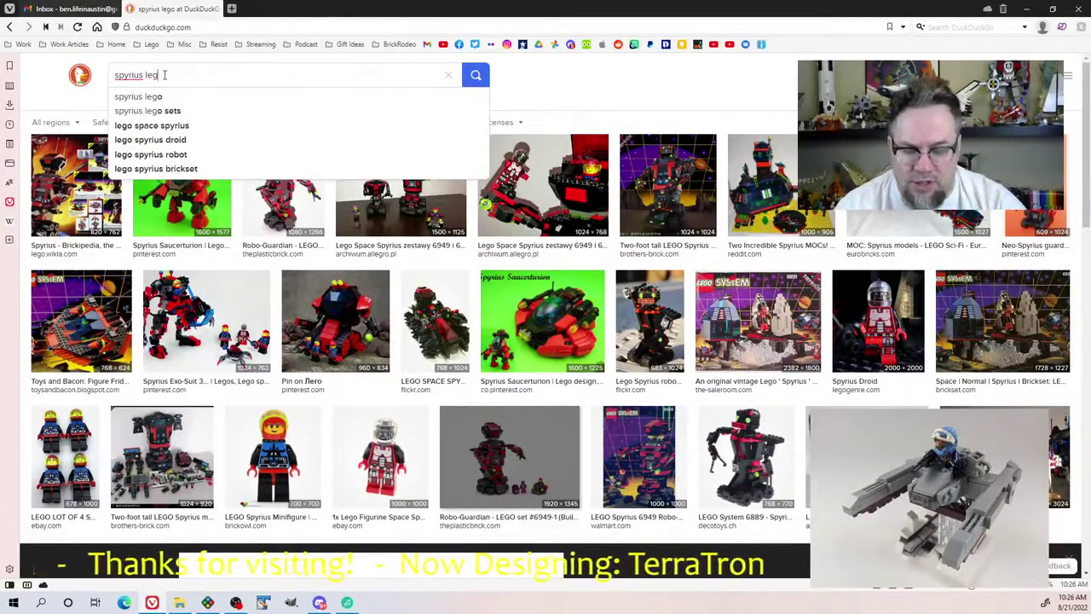
triple_click(165, 75)
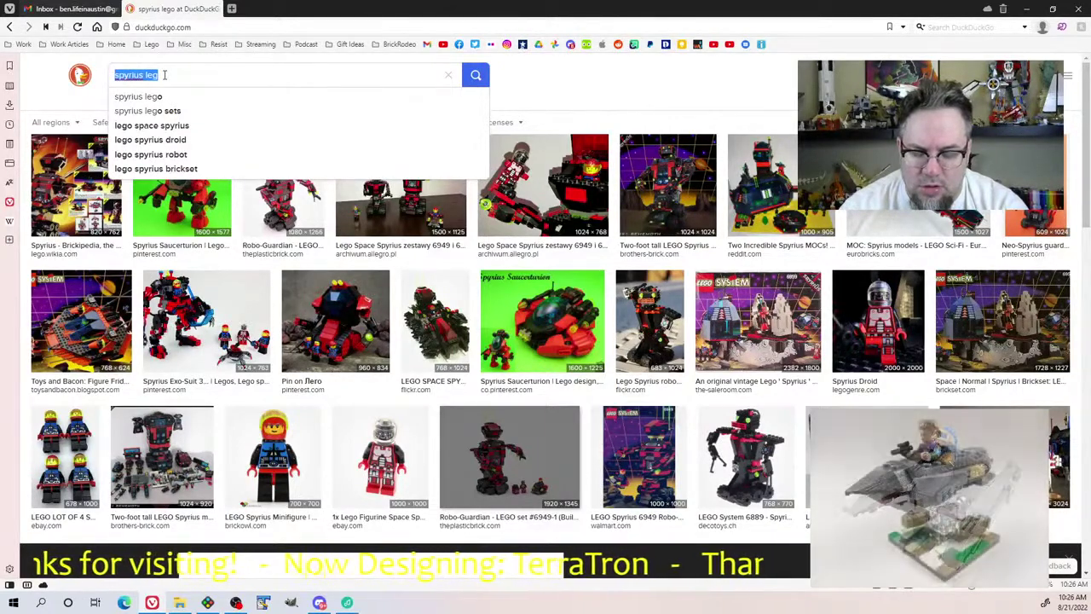
text(futuron lego)
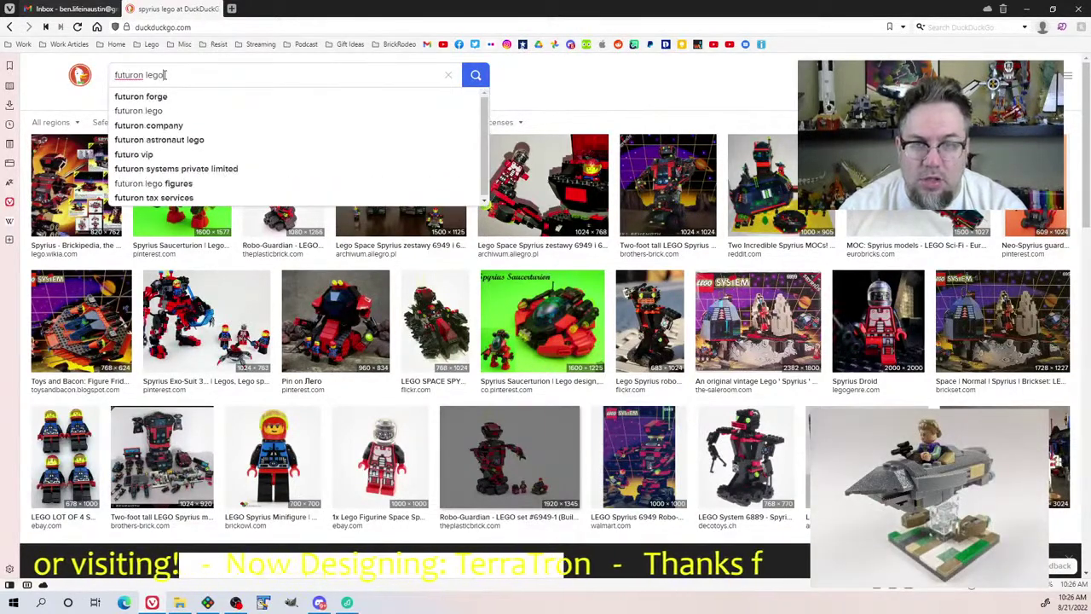
key(Return)
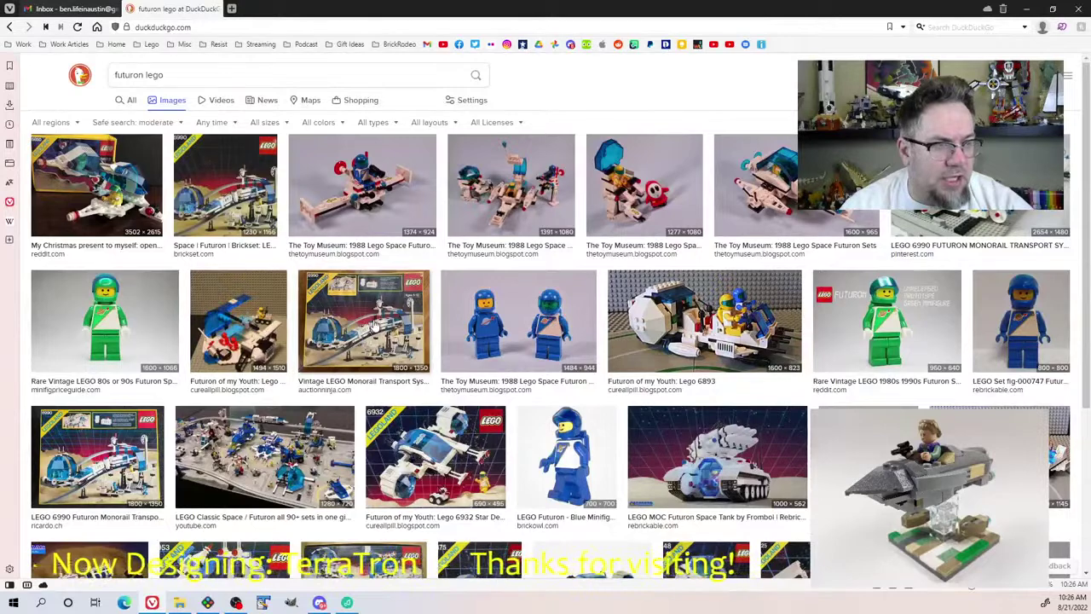
Examine the enlarged pictures of Futuron sets 6990 and 6953, and browse the remaining image results
click(980, 188)
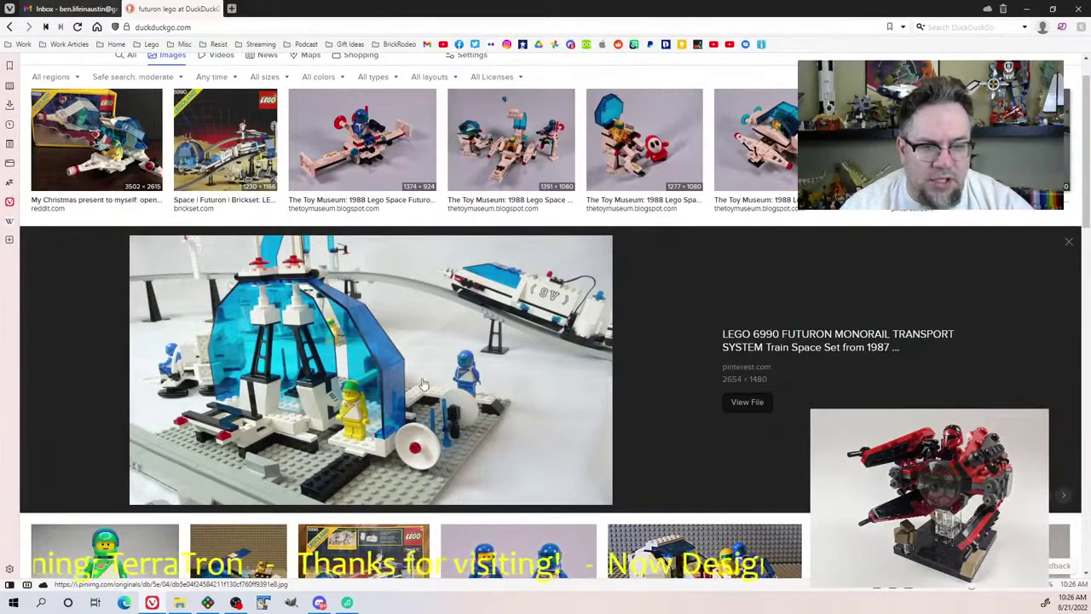
key(Escape)
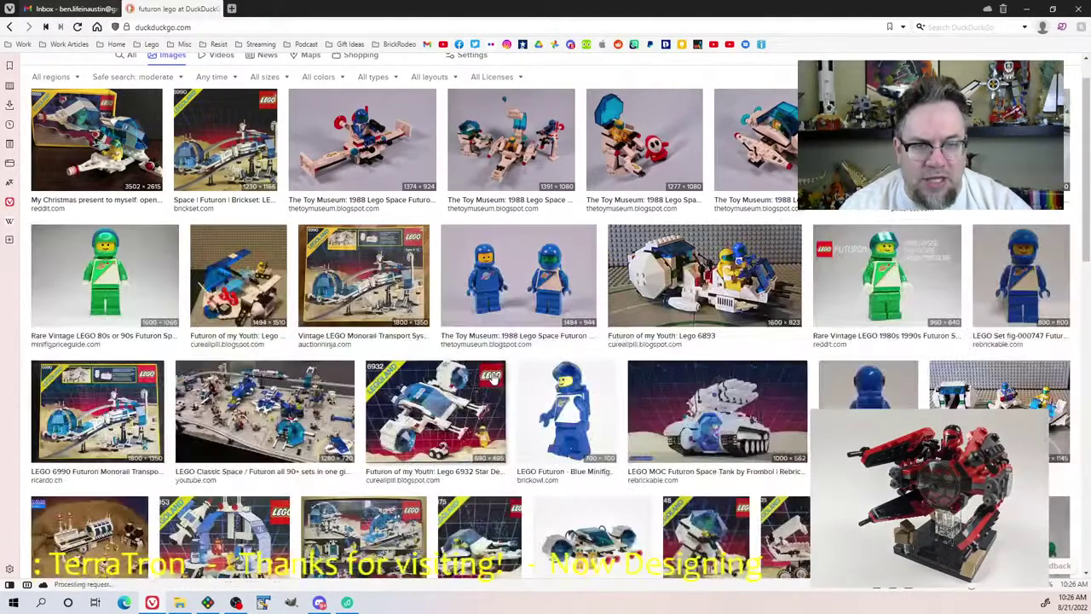
scroll(383, 324, down, 3)
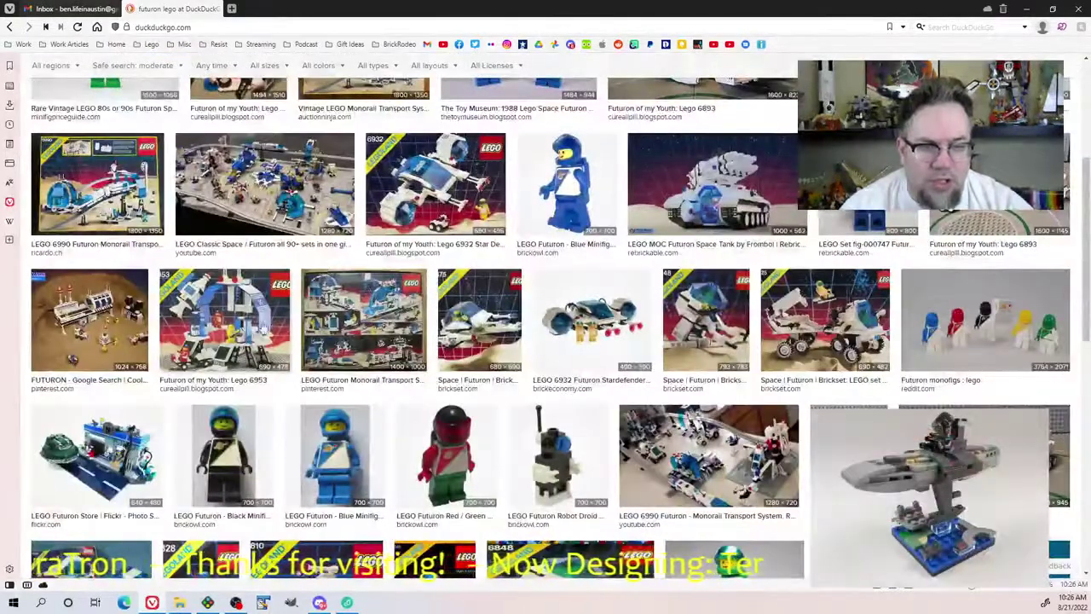
click(245, 347)
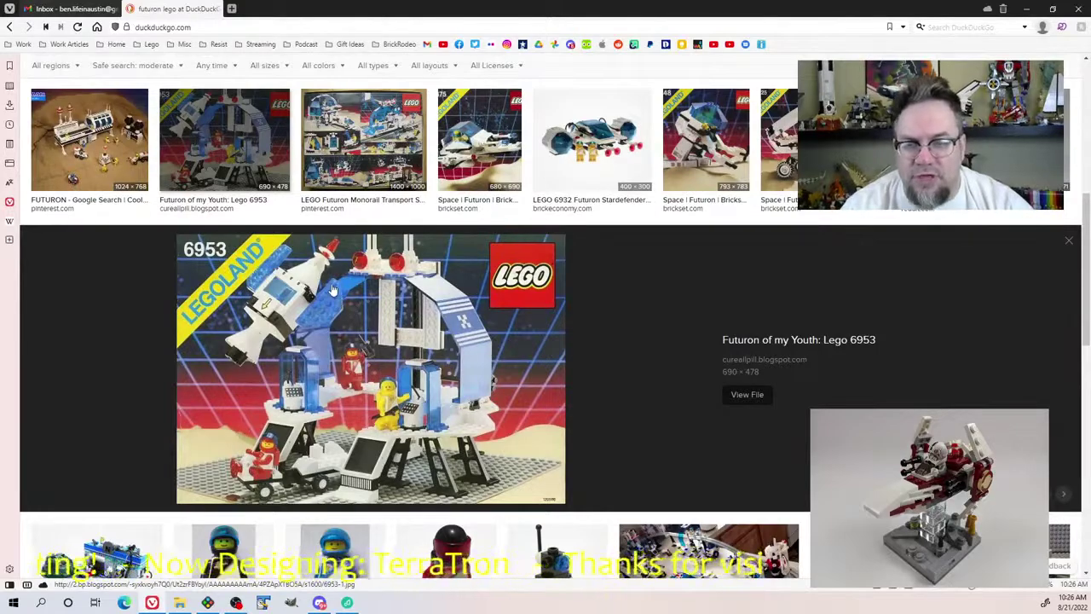
key(Escape)
scroll(209, 128, down, 3)
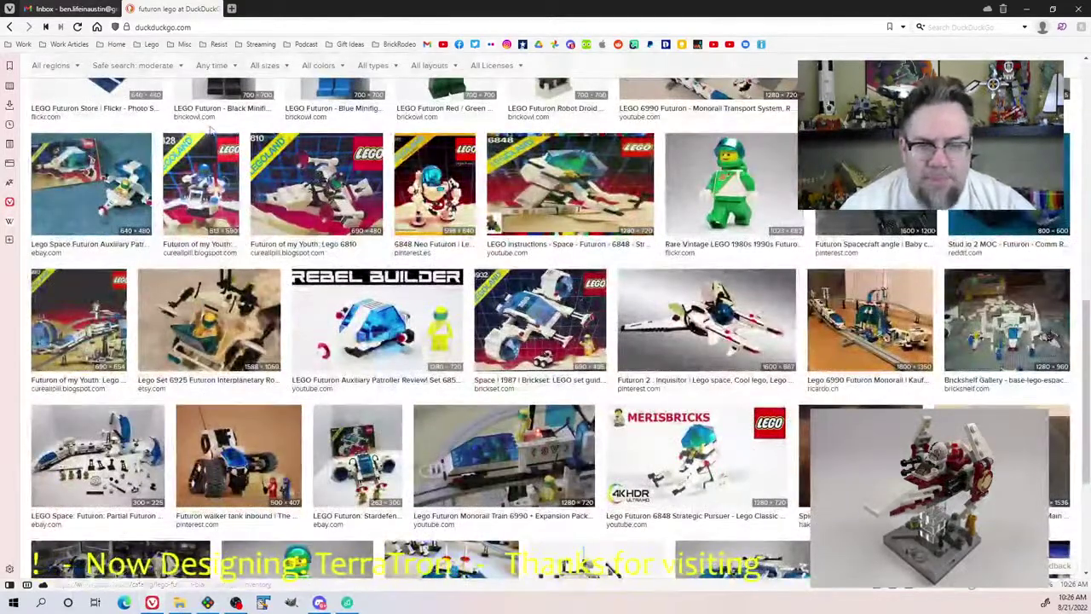
Switch to Studio, search the parts for dome panel, and place a rotated transparent green 10 x 10 x 12 quarter dome in the terrain's empty rear corner
key(alt+Tab)
mouse_move(579, 243)
right_down()
mouse_move(560, 227)
mouse_move(577, 228)
right_up()
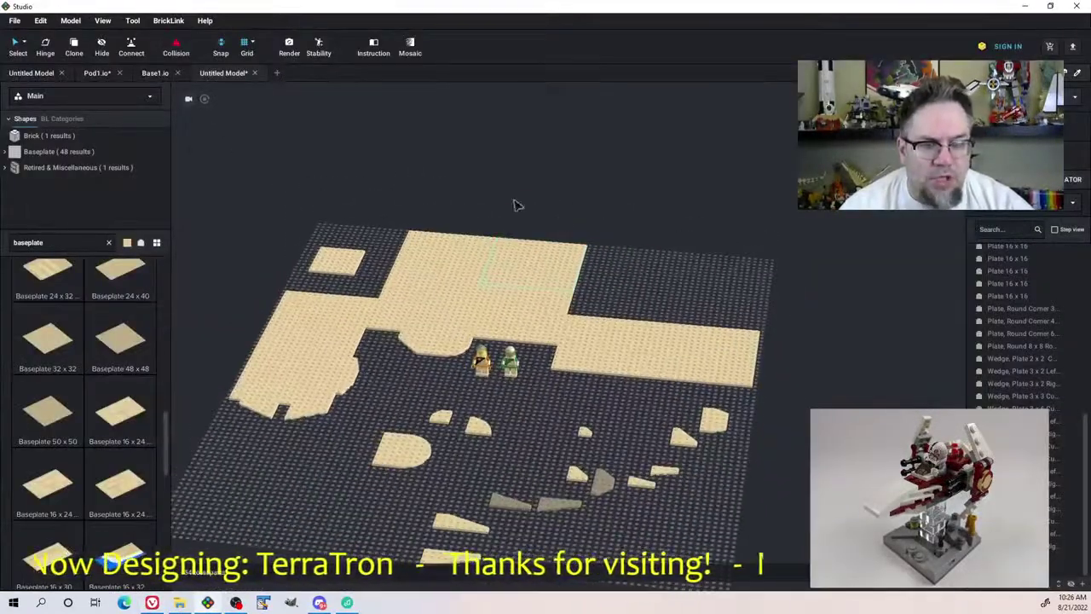
right_drag(516, 205, 568, 276)
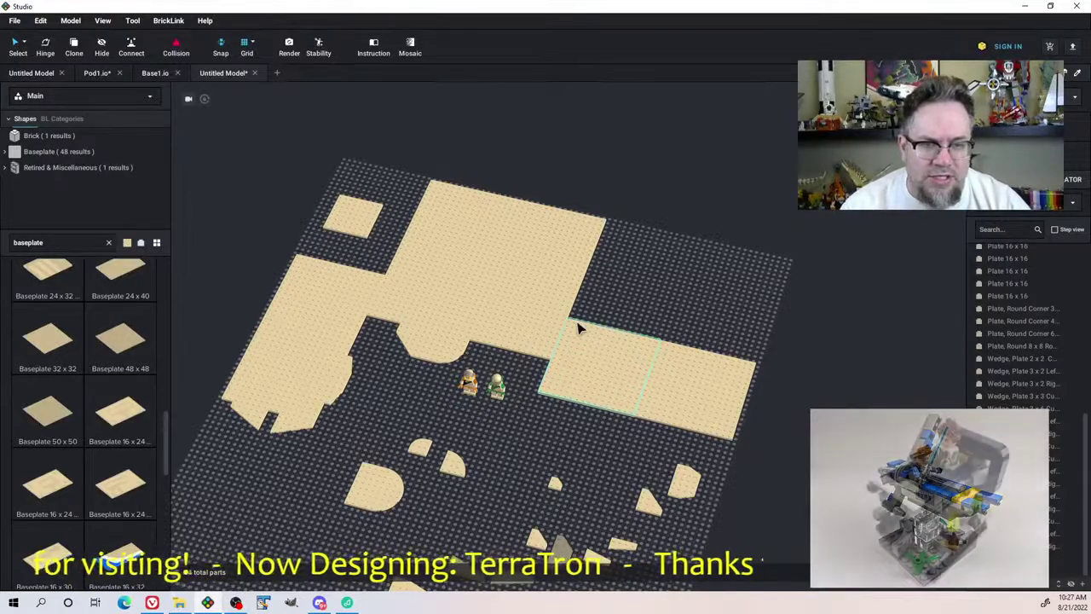
scroll(578, 328, up, 5)
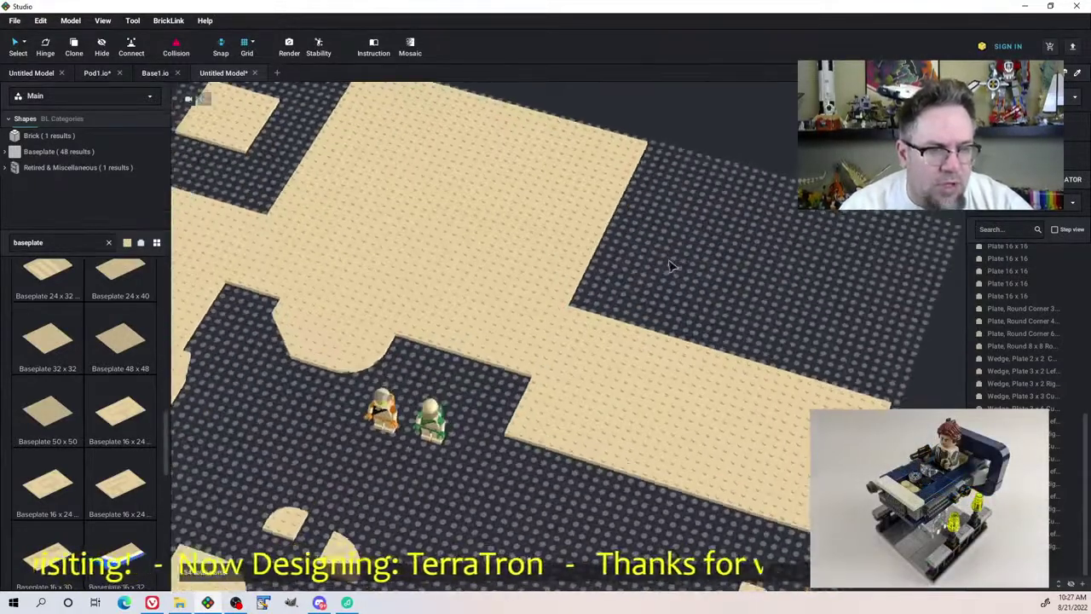
scroll(673, 245, down, 3)
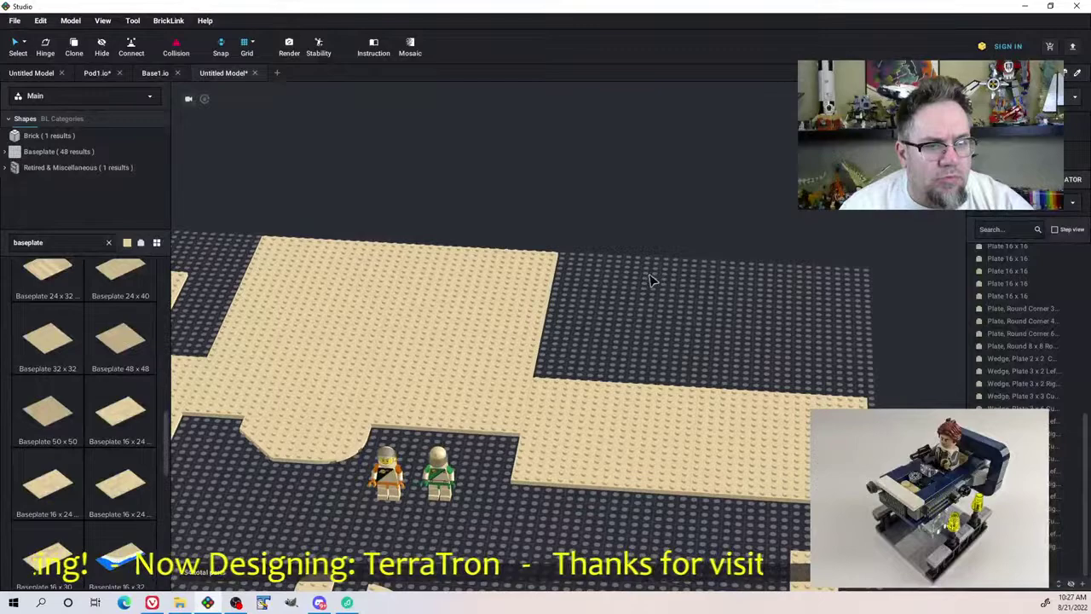
click(64, 243)
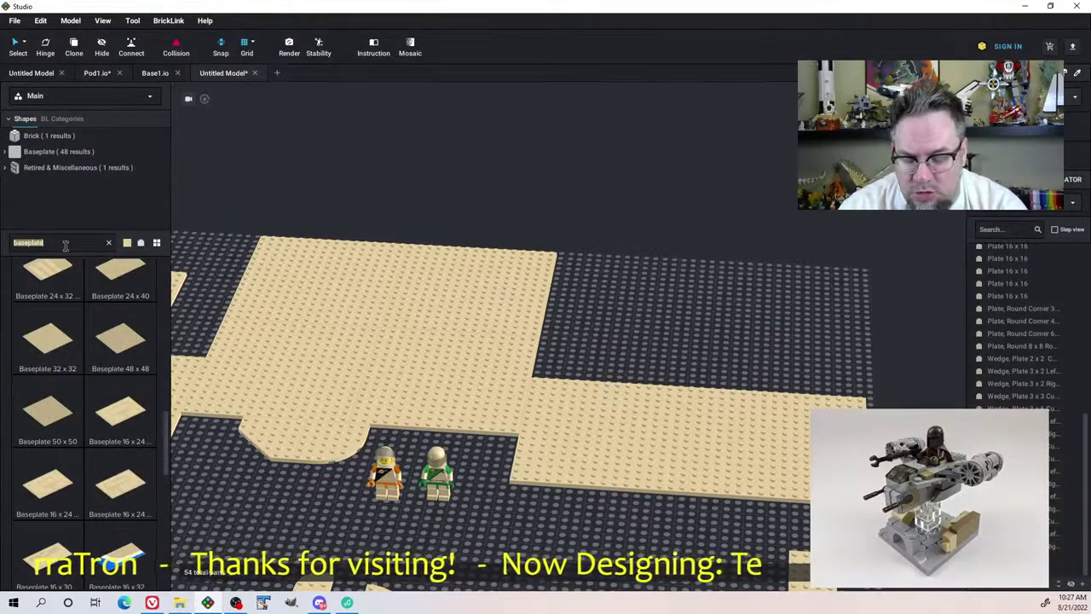
text(dome pl)
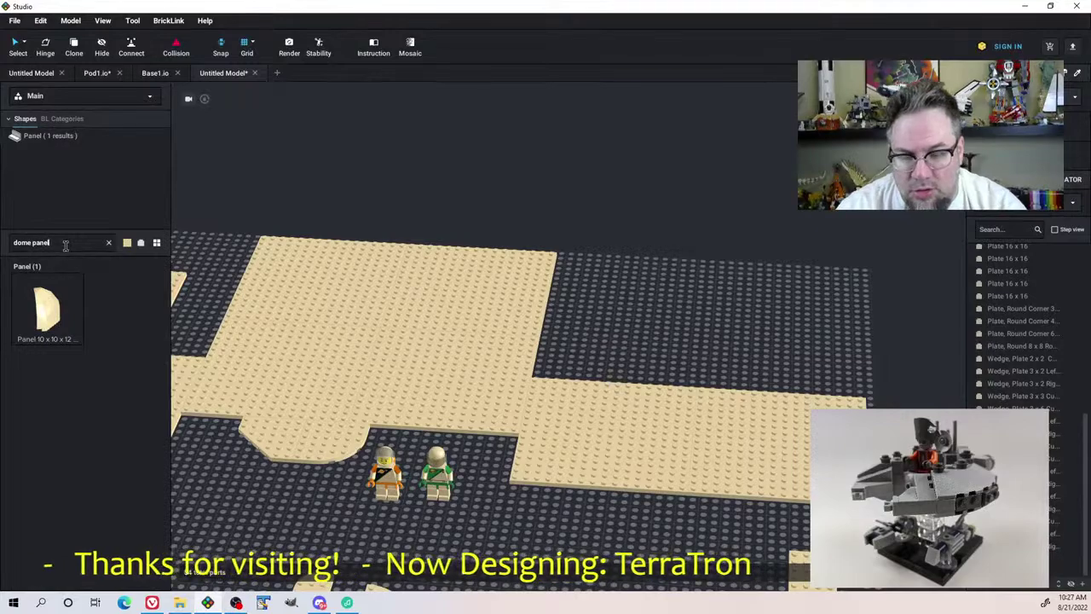
click(53, 320)
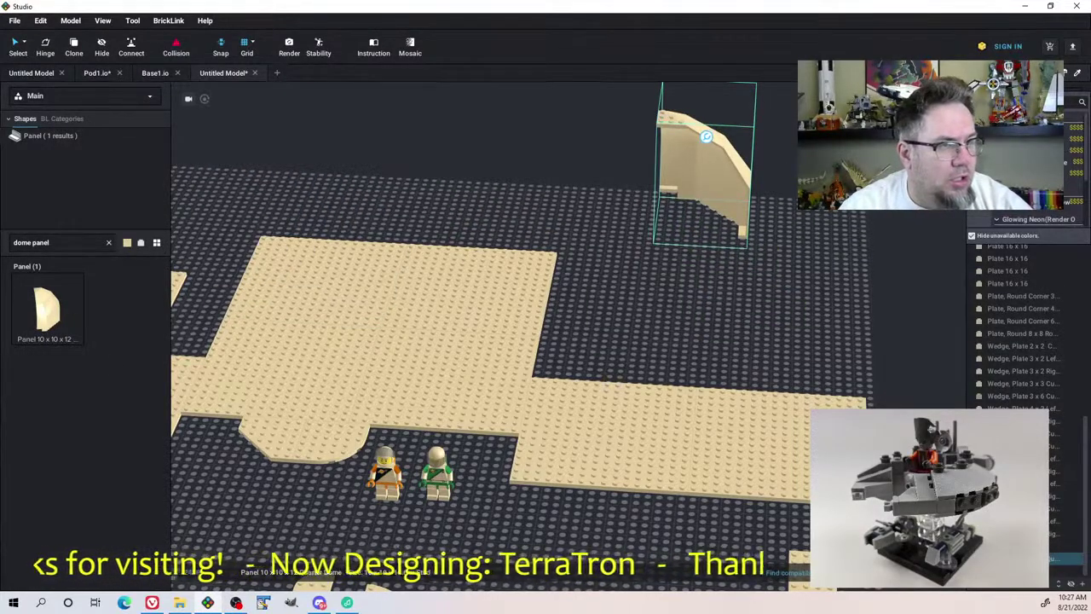
click(1018, 151)
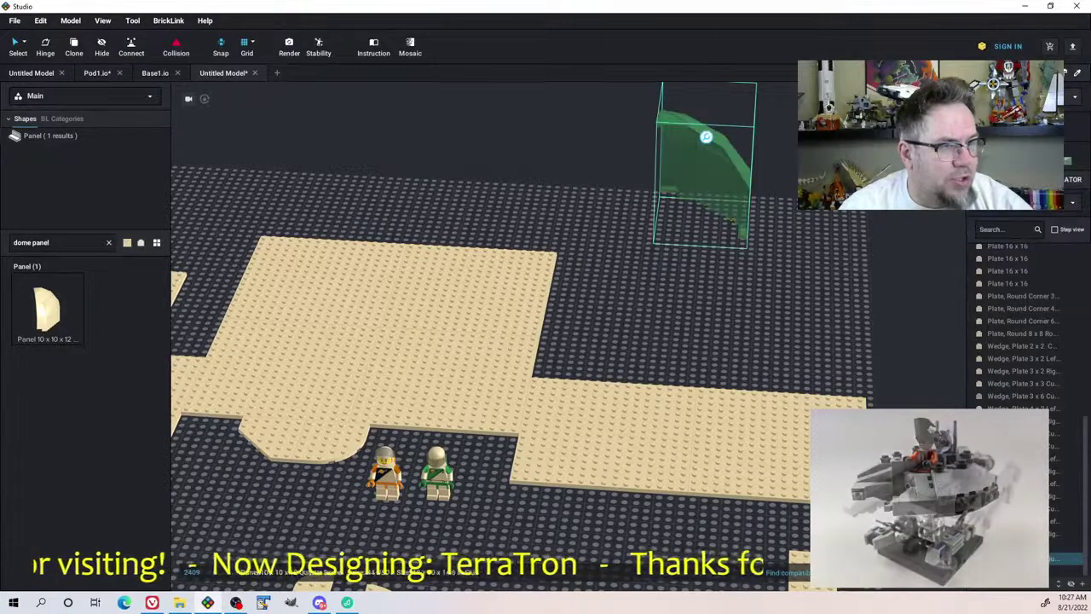
key(Left)
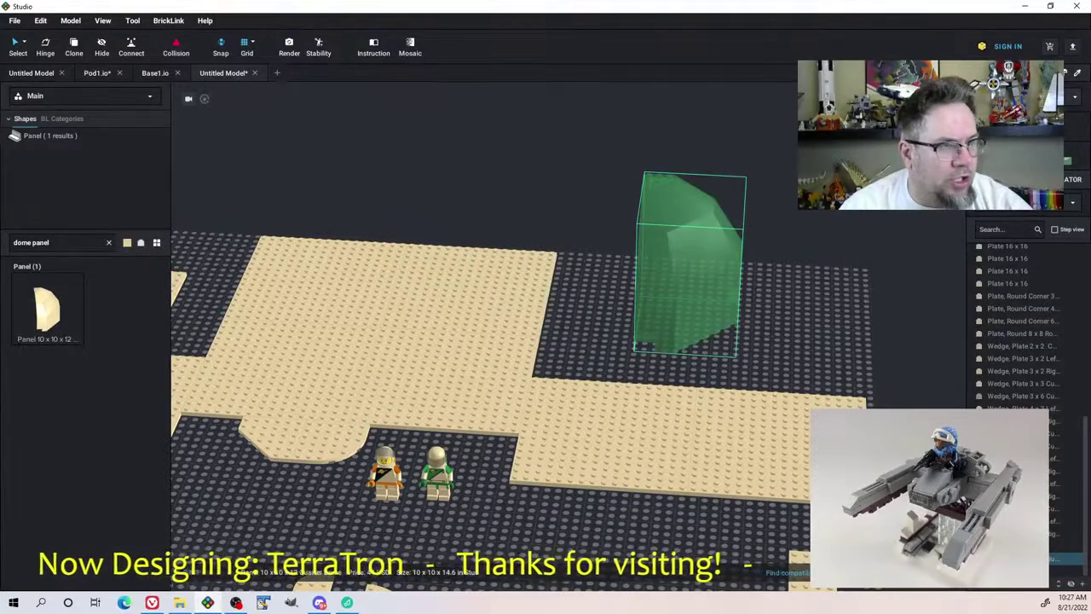
Try transparent yellow, green and blue on the quarter dome panel, and settle on transparent orange
click(1022, 96)
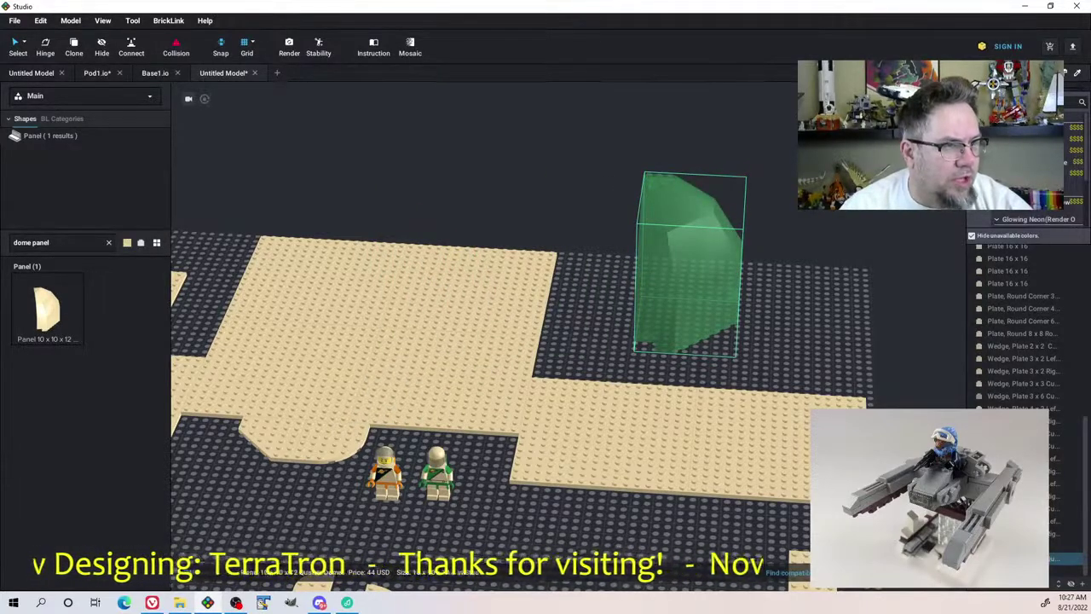
click(1023, 194)
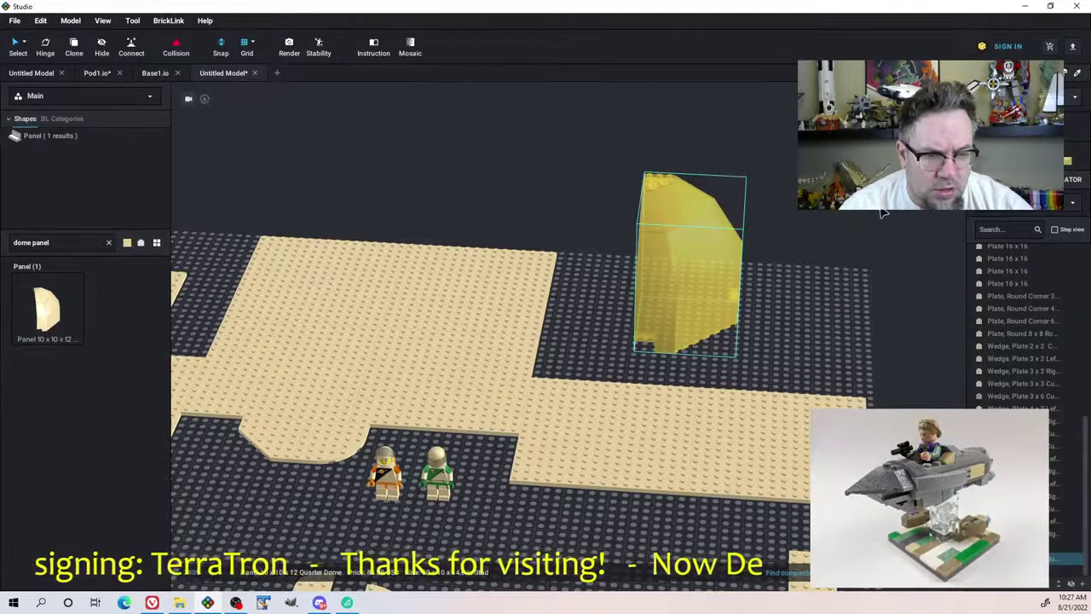
right_drag(509, 466, 733, 317)
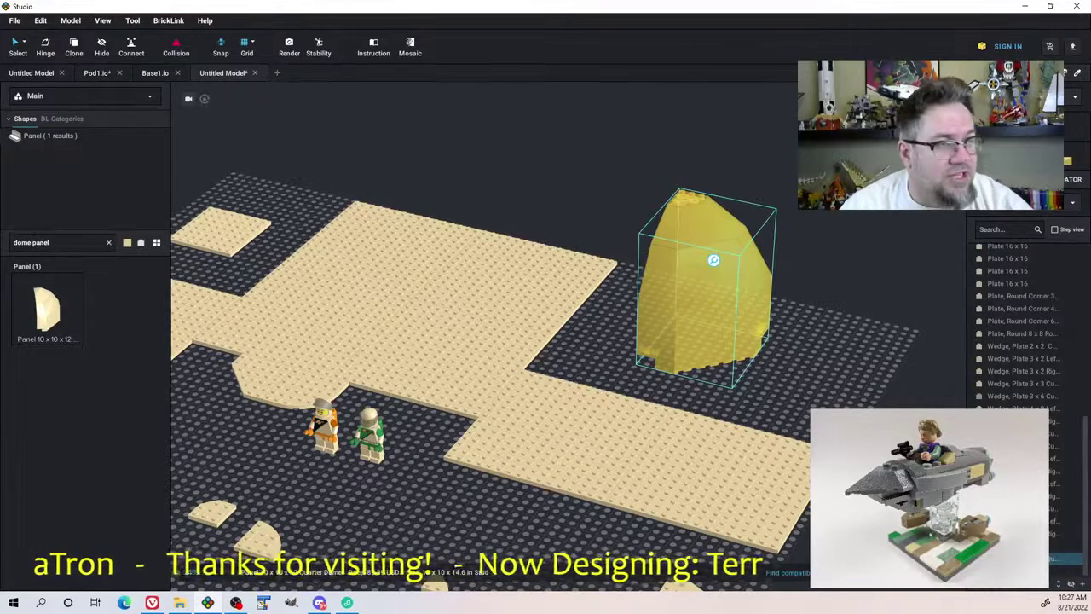
click(1023, 97)
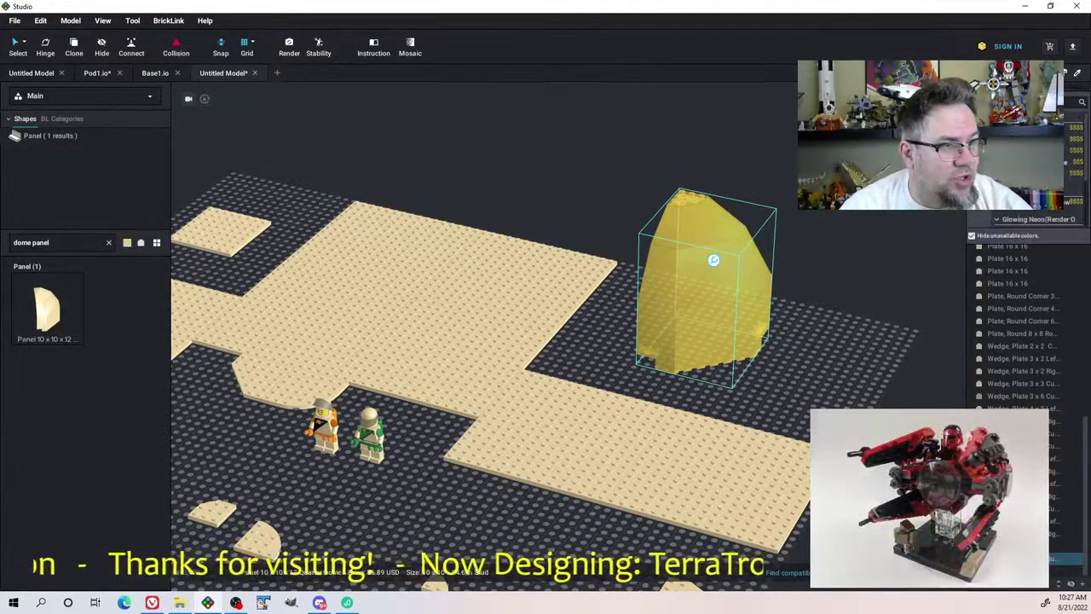
click(1019, 173)
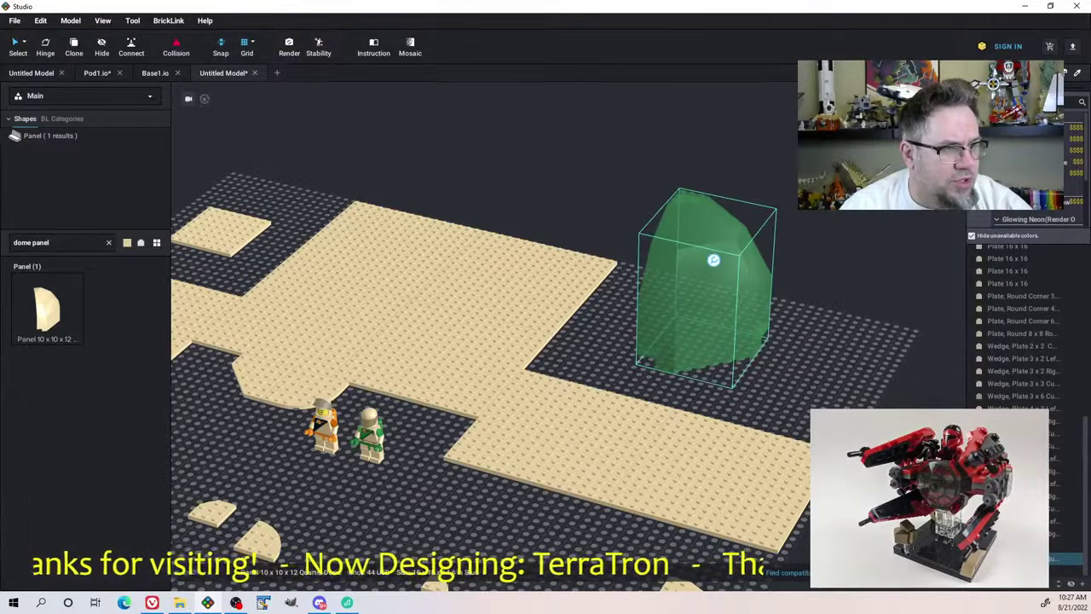
click(713, 260)
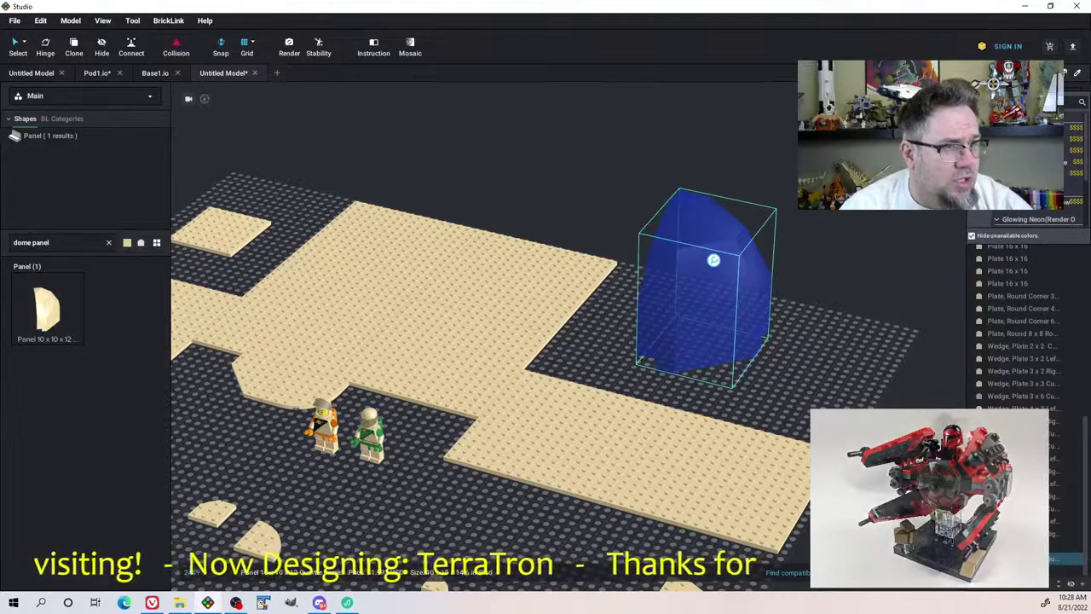
click(714, 259)
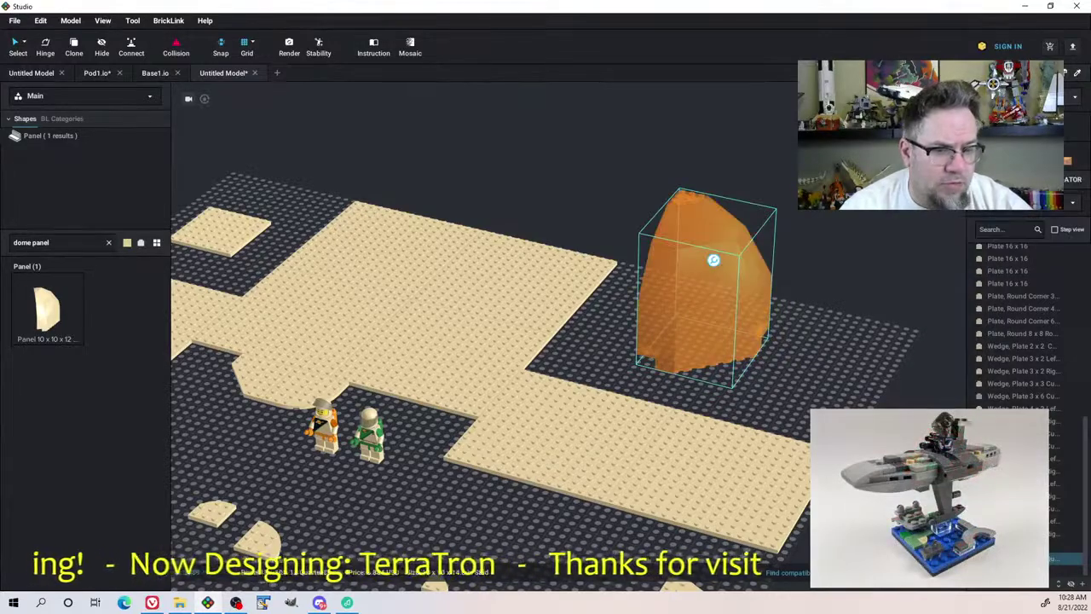
right_drag(826, 244, 770, 253)
key(ctrl+v)
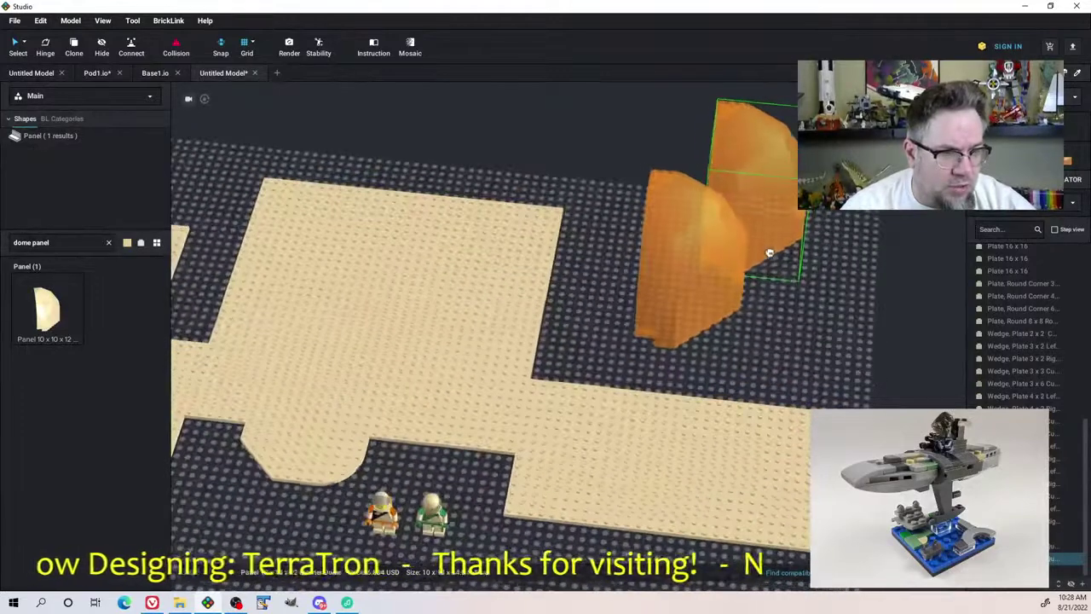
key(Right)
key(Right)
key(Right)
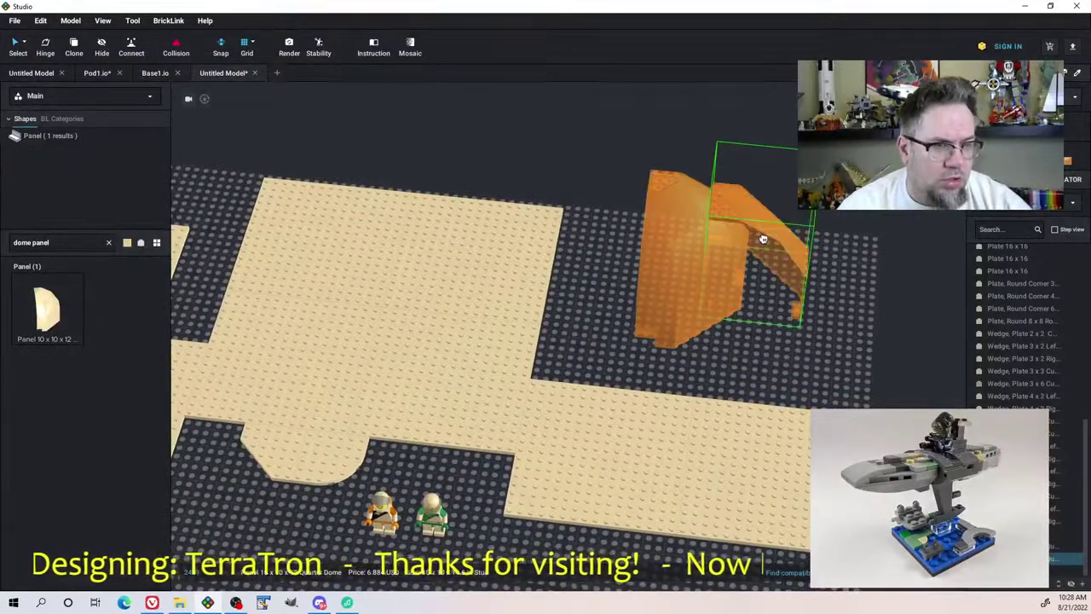
key(Escape)
Duplicate the transparent orange quarter dome panel, rotate the copy, and place it beside the first to form a half dome
click(697, 238)
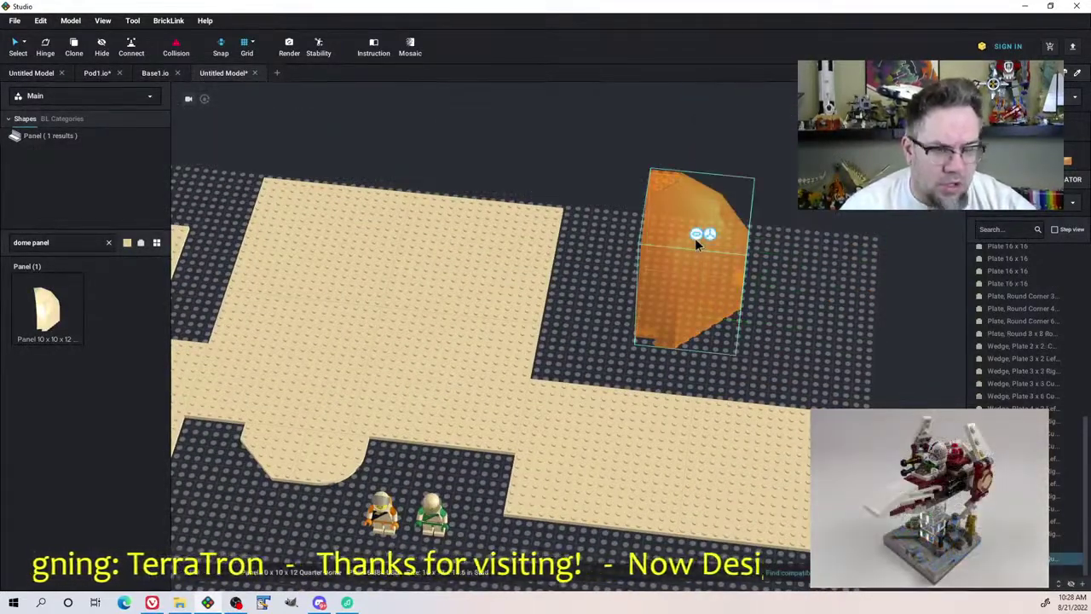
key(ctrl+v)
drag(793, 192, 791, 188)
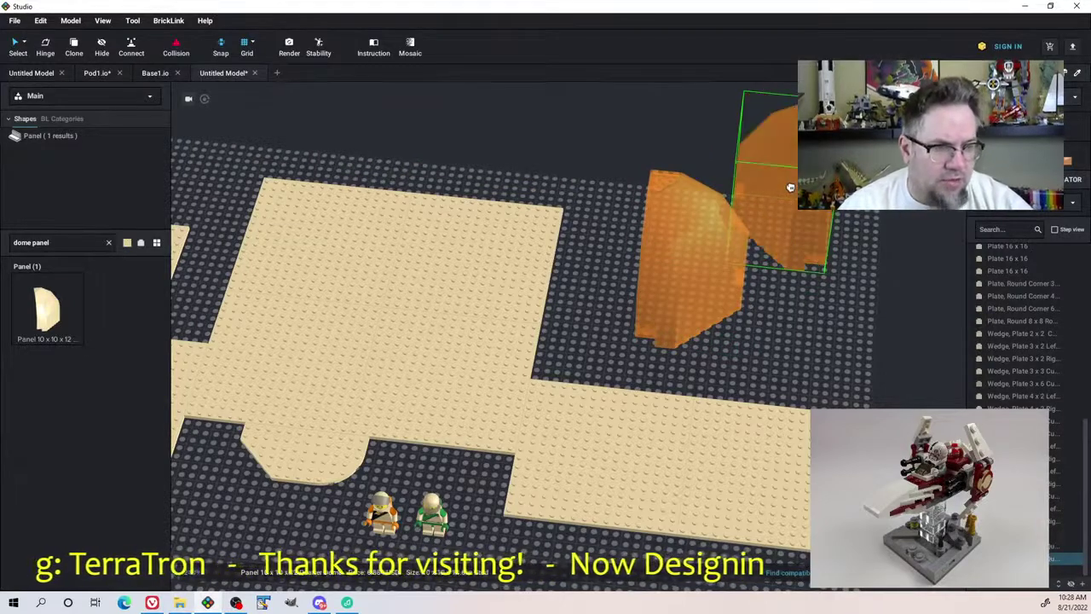
key(Right)
key(Right)
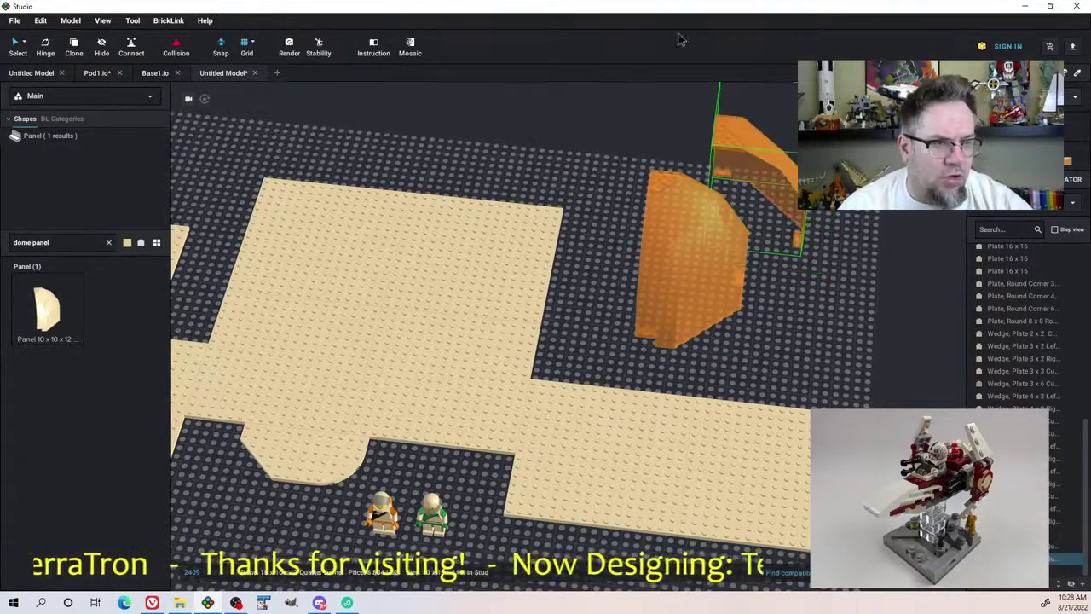
right_drag(645, 134, 700, 95)
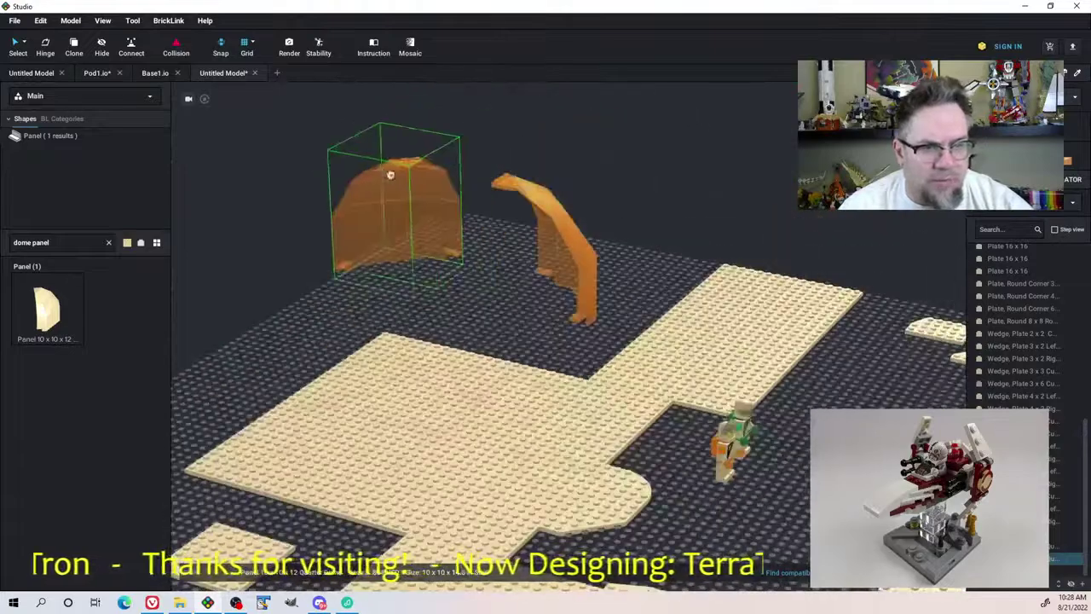
drag(475, 169, 474, 178)
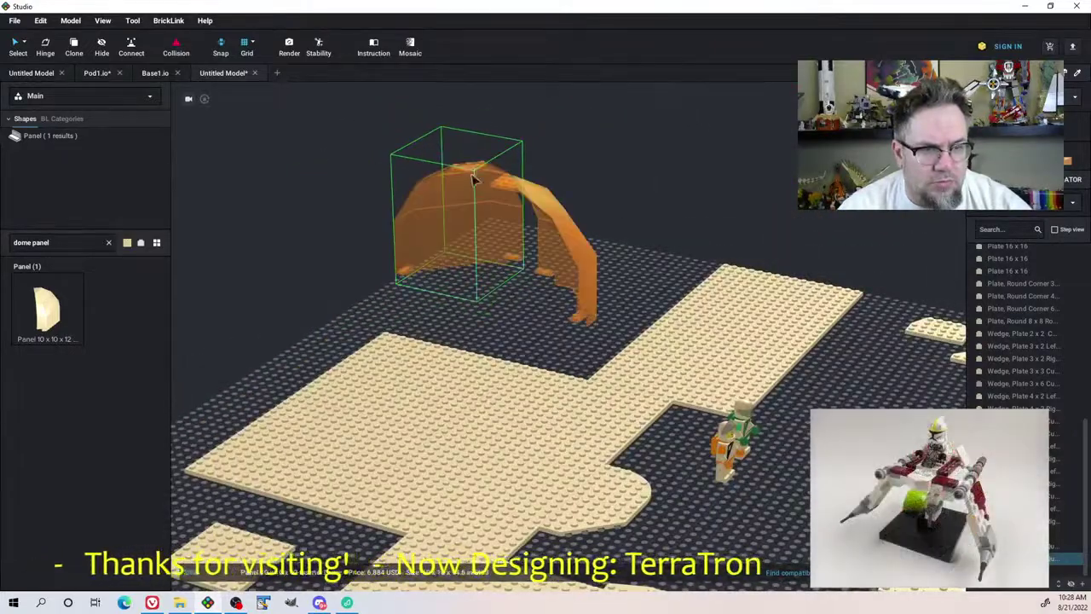
Select both transparent orange quarter dome panels and rotate the half dome as one unit
right_drag(474, 177, 556, 186)
key(d)
key(d)
key(d)
key(d)
key(d)
key(d)
click(561, 203)
click(556, 298)
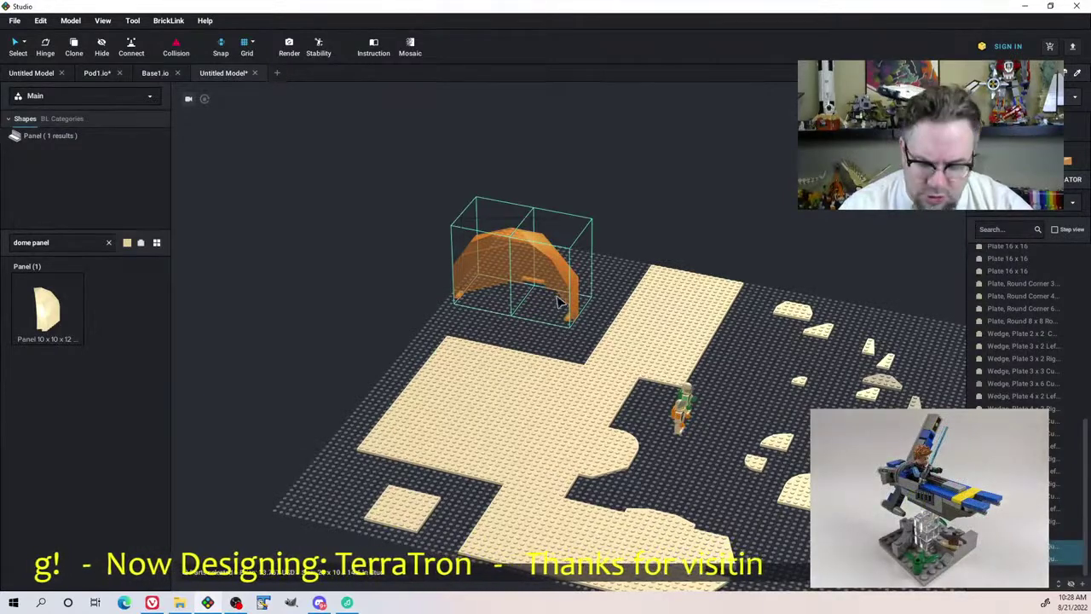
key(Right)
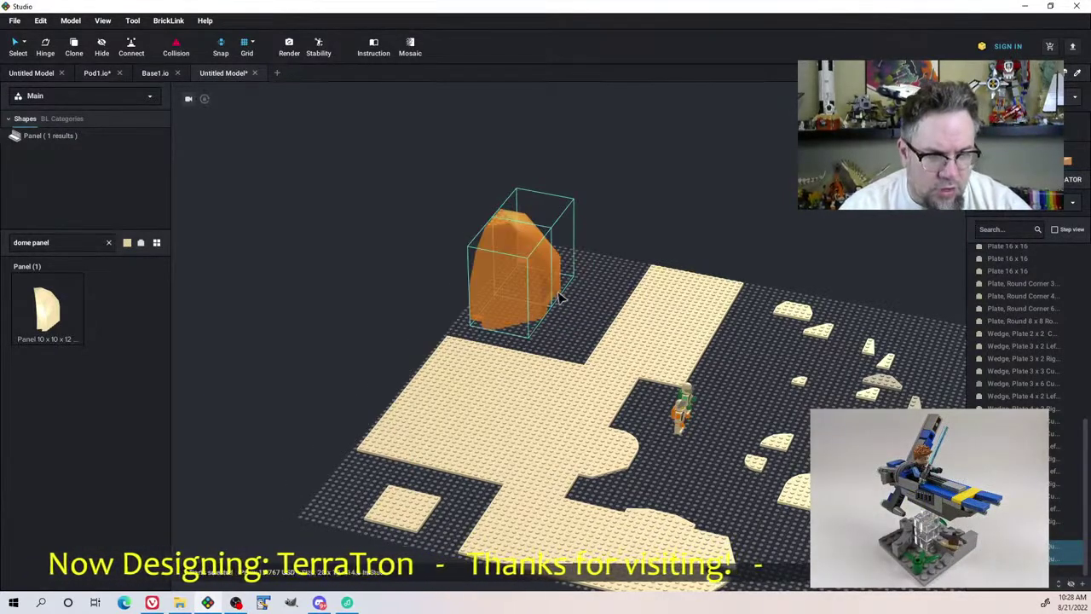
key(Right)
Move the rotated half dome around the terrain and set it in the empty corner beside the tan plates
drag(501, 306, 453, 411)
right_drag(454, 410, 470, 409)
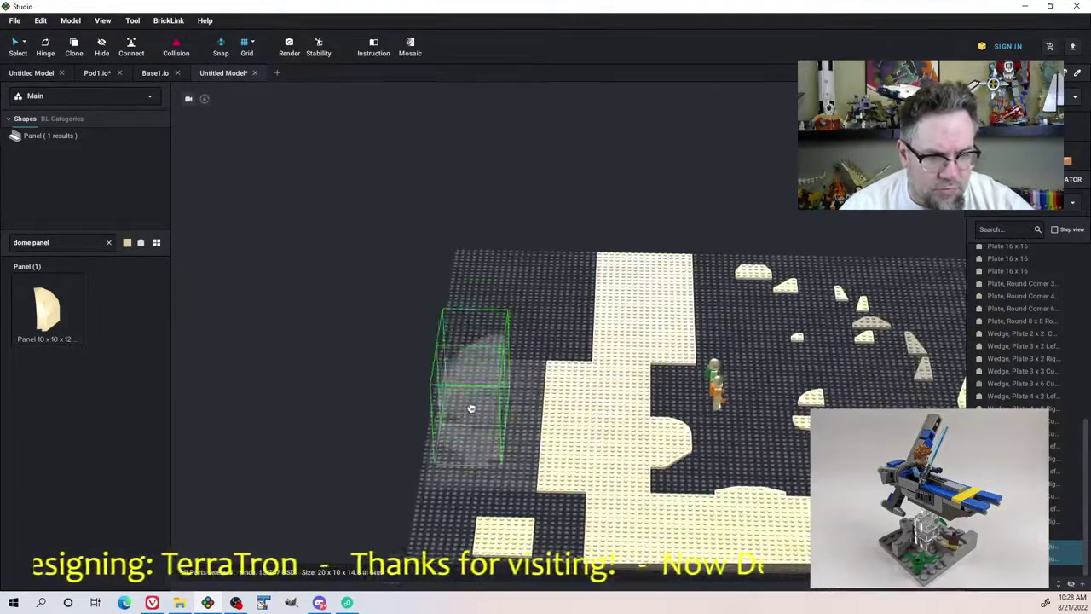
drag(470, 409, 497, 285)
right_drag(497, 285, 581, 341)
drag(470, 376, 511, 408)
right_drag(511, 407, 576, 467)
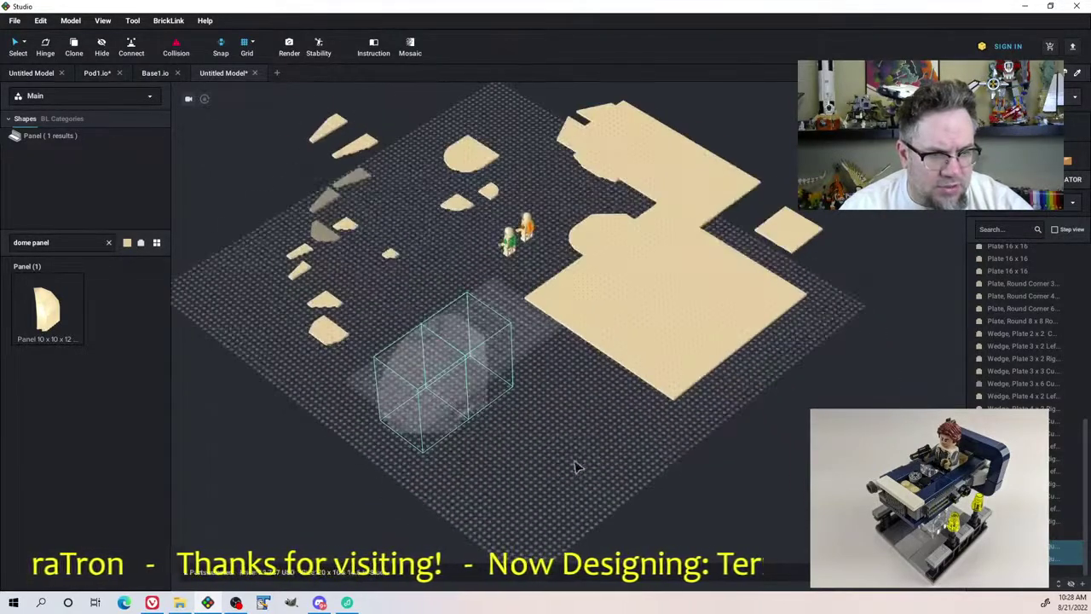
drag(435, 430, 525, 463)
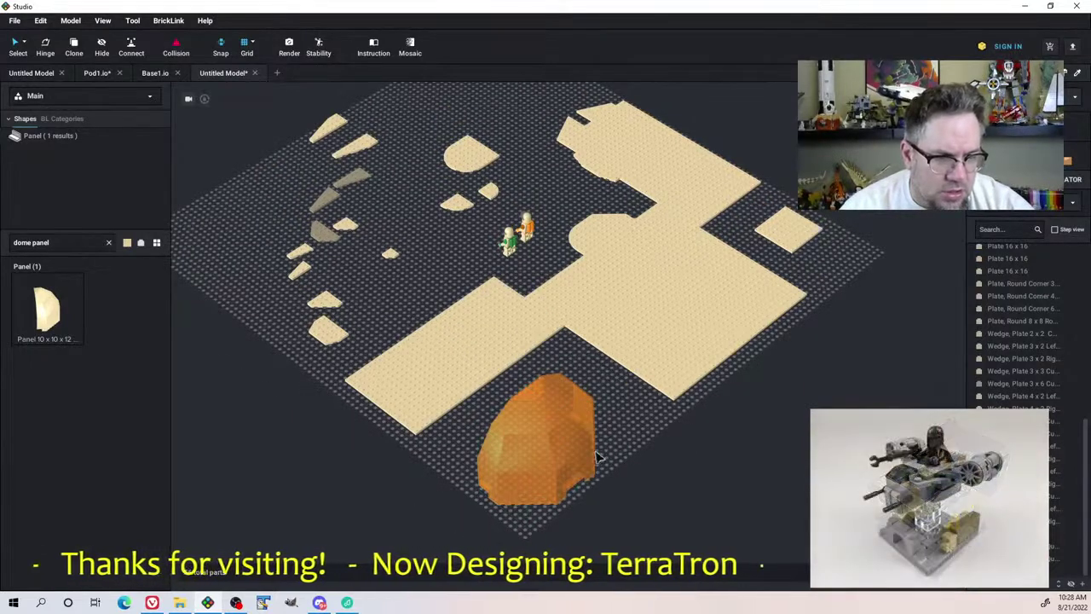
Separate the half dome by moving one quarter panel to the far side of the large tan section
drag(592, 460, 776, 303)
right_drag(775, 304, 765, 335)
scroll(761, 338, up, 5)
middle_drag(735, 321, 570, 297)
right_drag(570, 297, 753, 322)
key(w)
key(w)
key(w)
middle_drag(753, 321, 501, 297)
scroll(501, 296, down, 3)
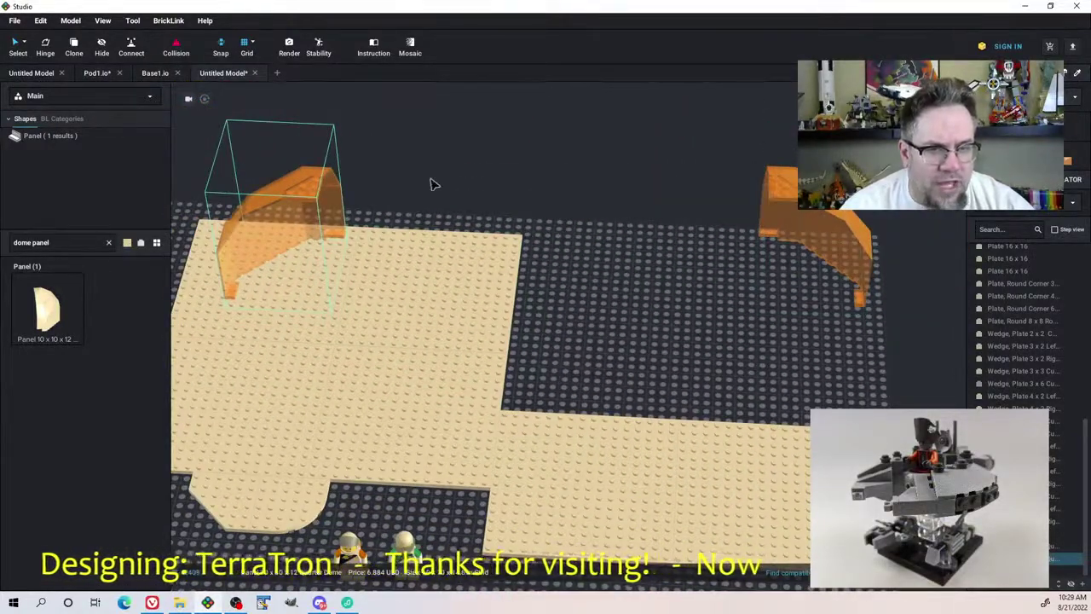
Delete both transparent orange quarter dome panels from the terrain
key(Delete)
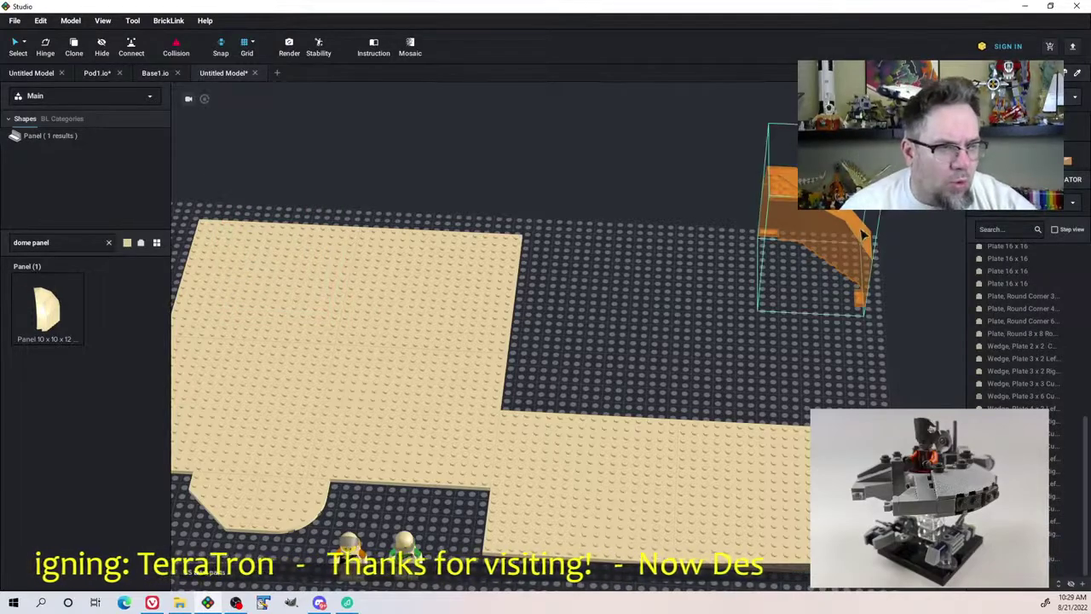
key(Delete)
right_drag(543, 176, 539, 261)
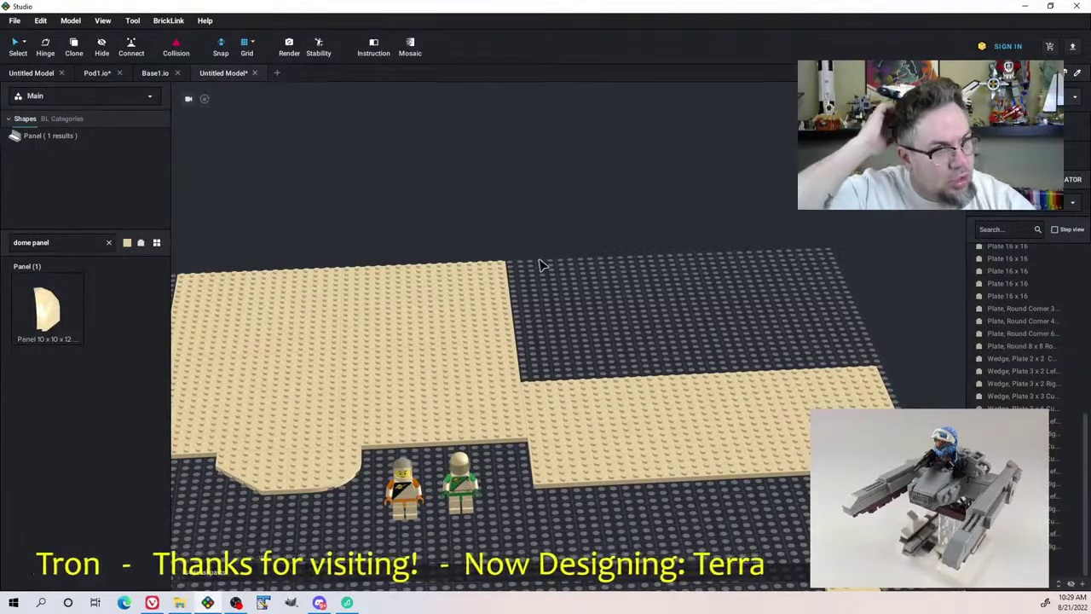
Search the parts for windscreen and browse the results toward the larger curved shapes
click(72, 247)
text(windsh)
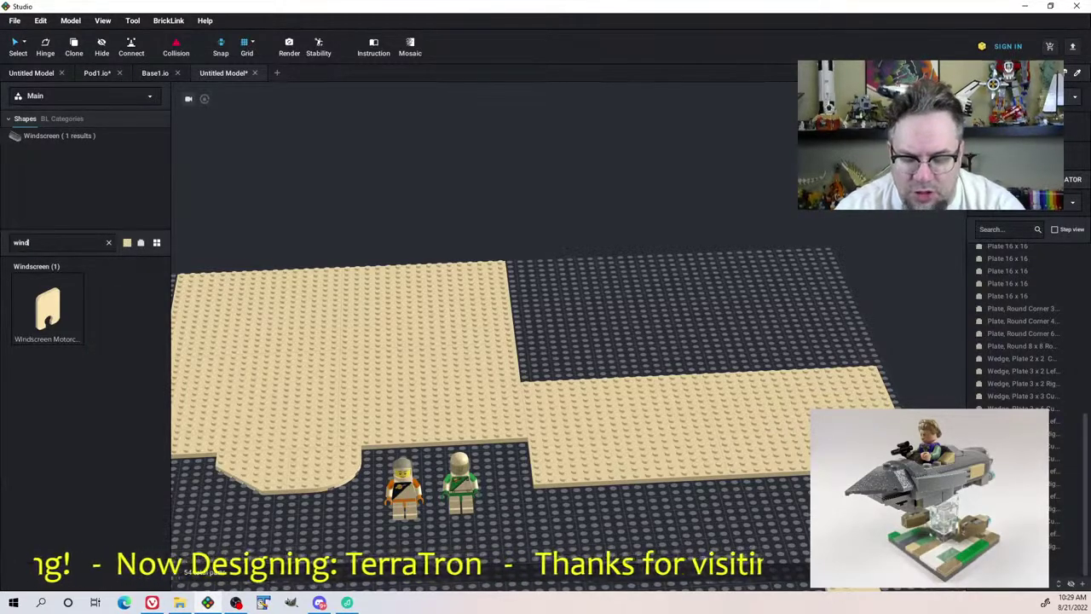
text(screen)
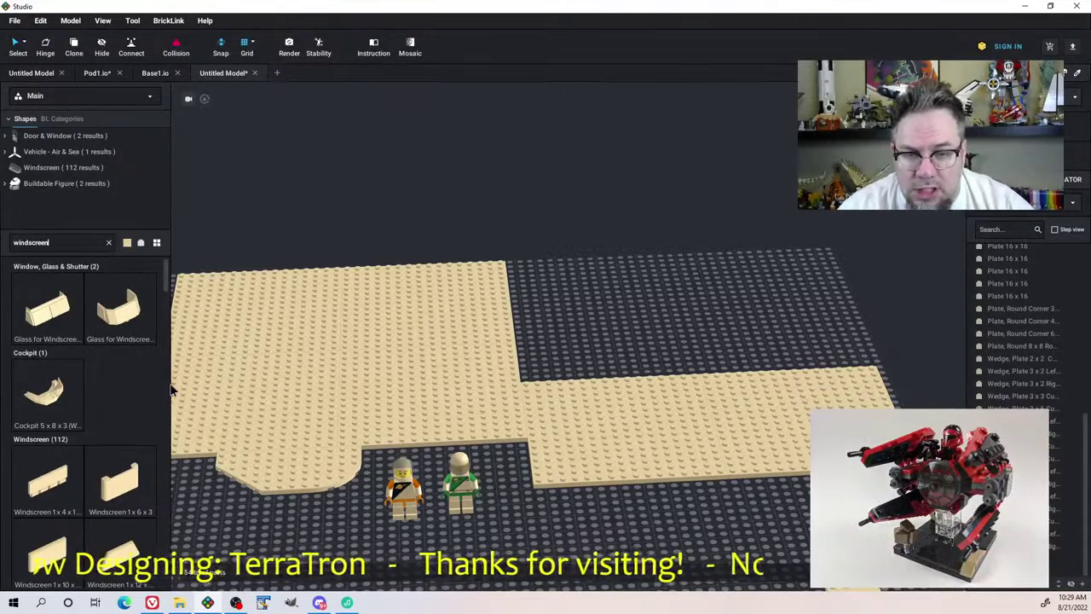
scroll(170, 390, down, 5)
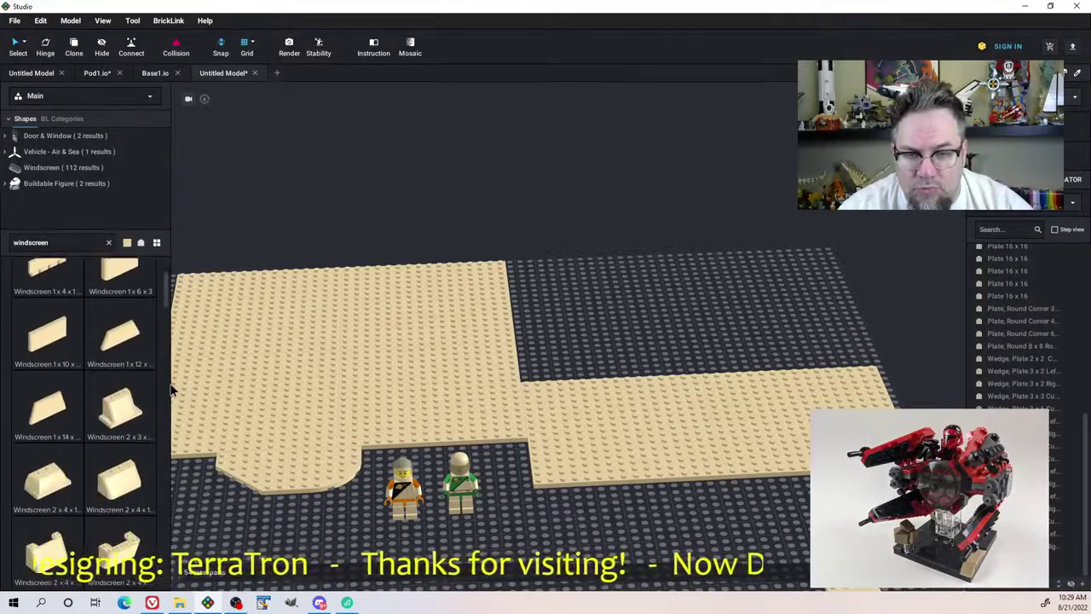
scroll(170, 391, down, 5)
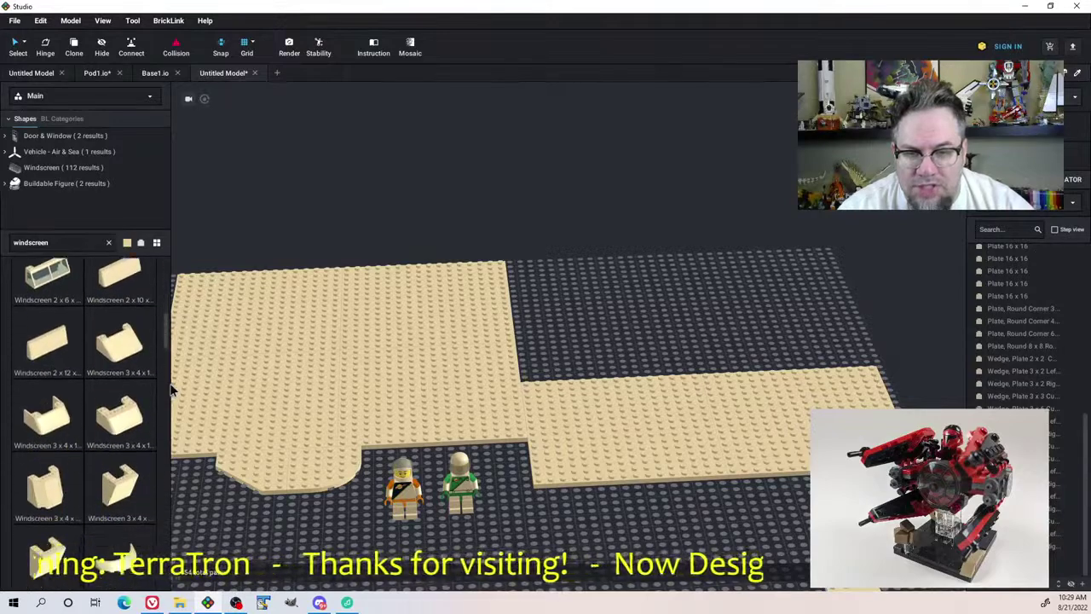
scroll(170, 390, down, 5)
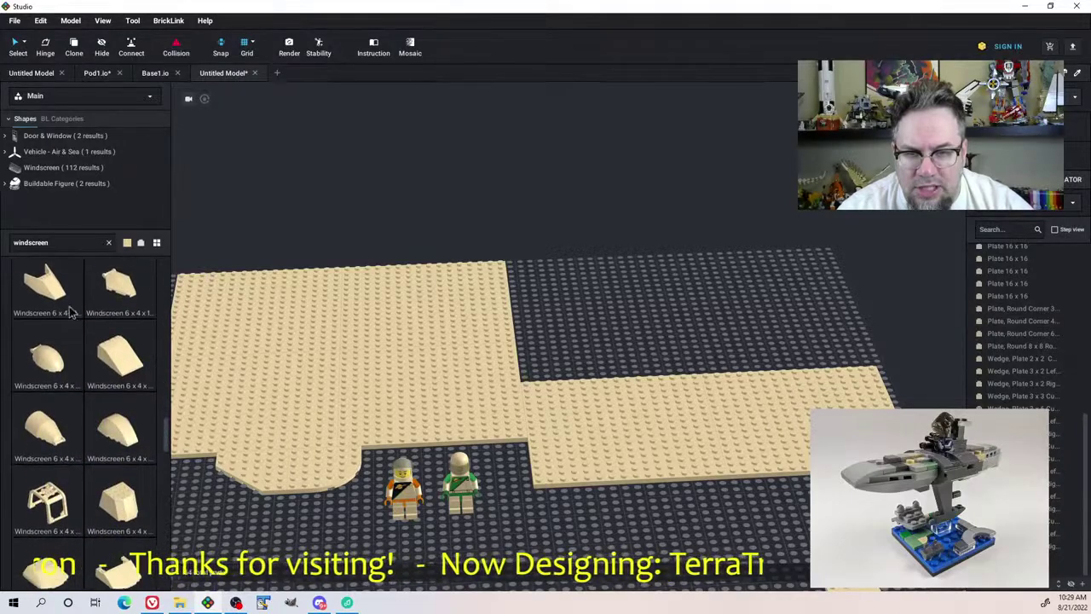
scroll(76, 384, down, 5)
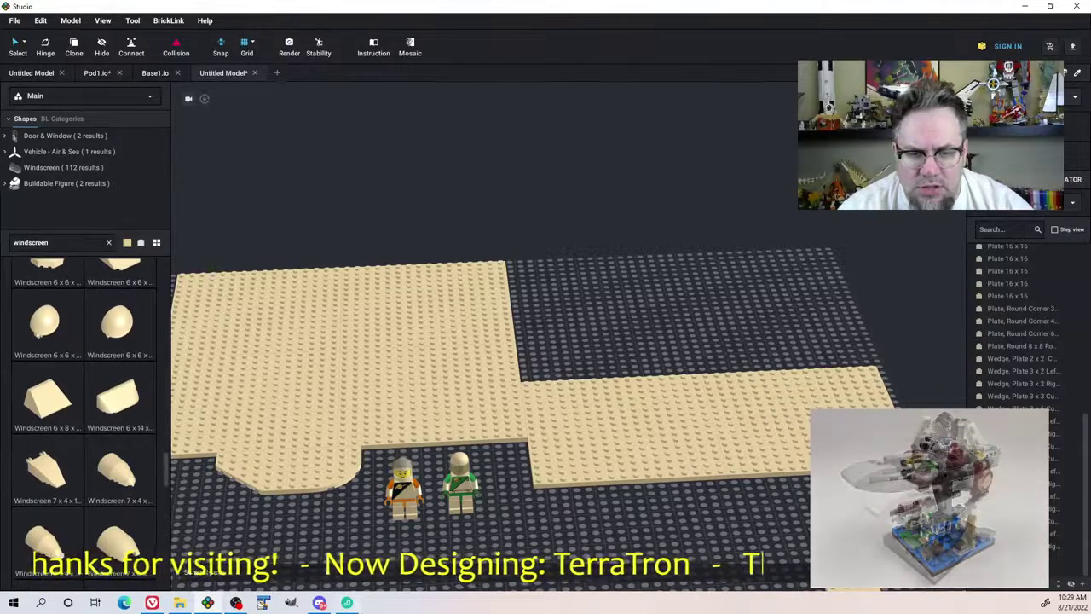
Switch to the Pretzel Rocks music player to skip the track, and return to Studio
click(347, 602)
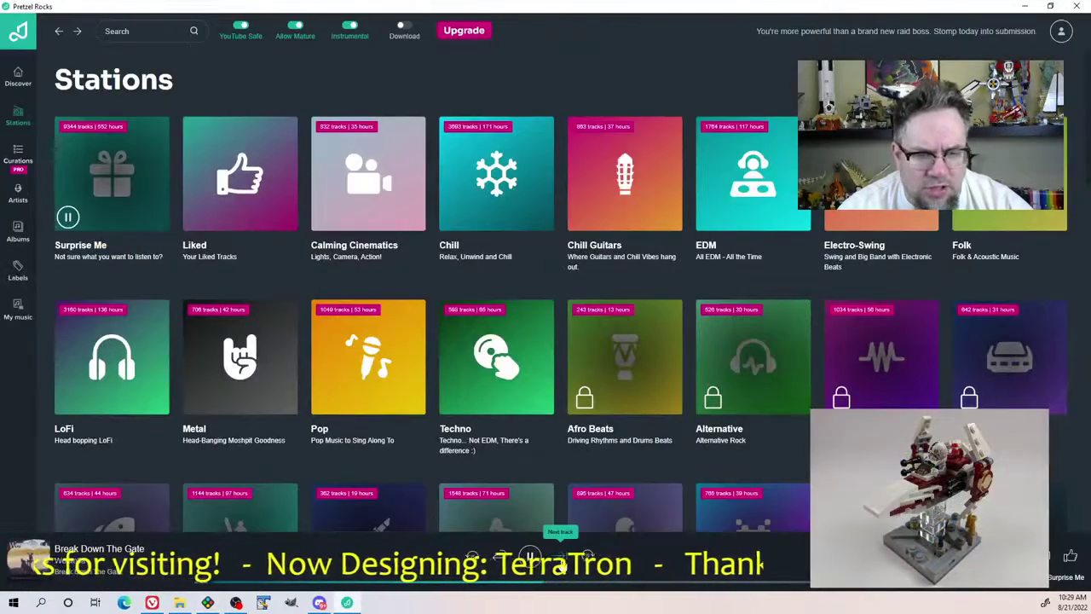
click(346, 603)
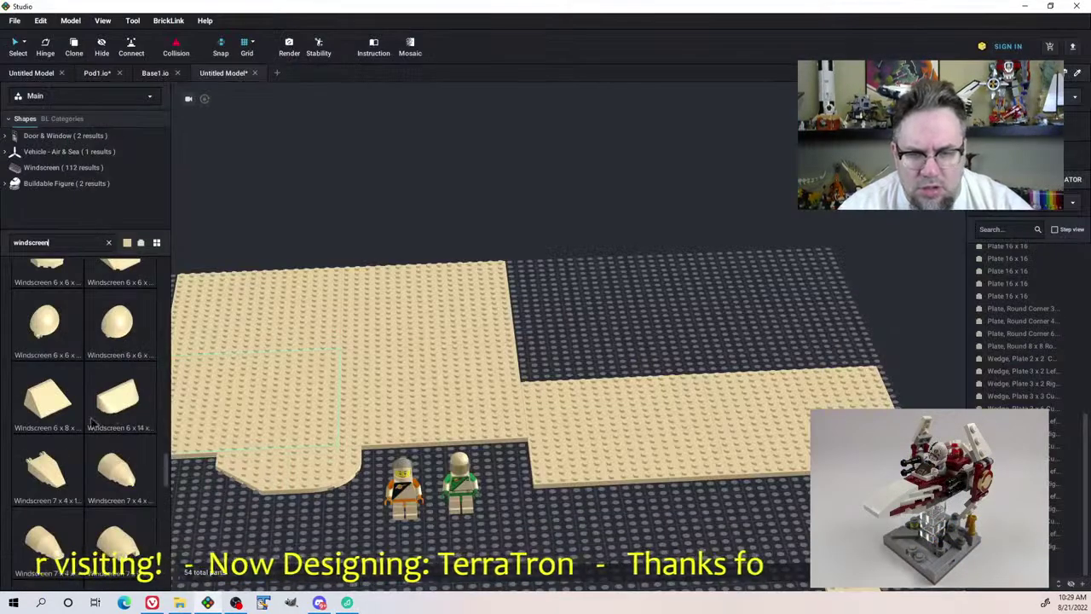
Place a curved tapered 8 x 4 x 2 windscreen with locking dual 2 fingers in the empty terrain corner and rotate it
scroll(93, 419, down, 5)
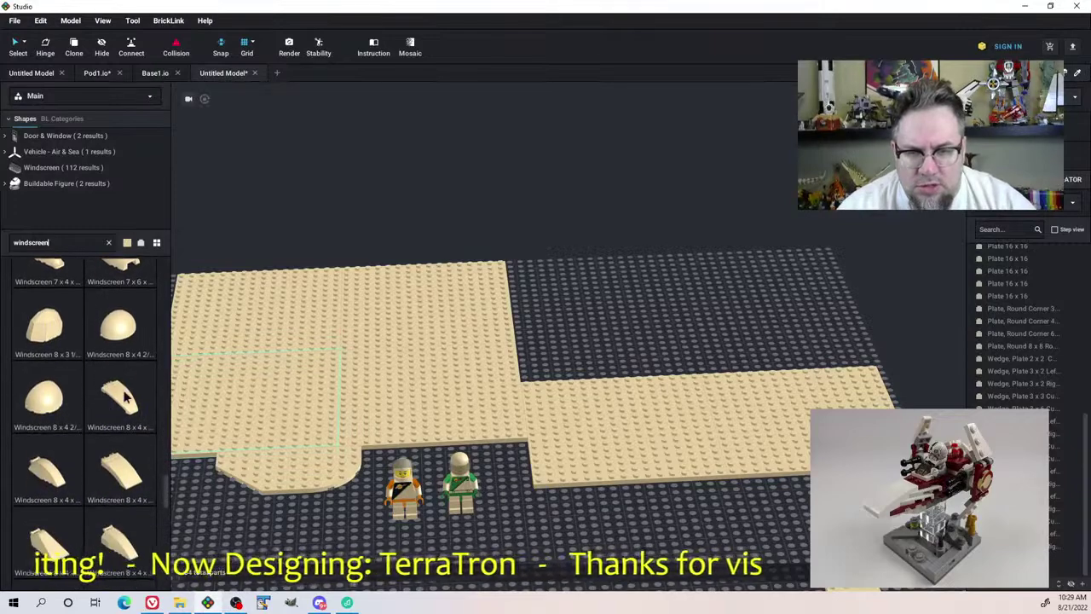
drag(124, 396, 598, 249)
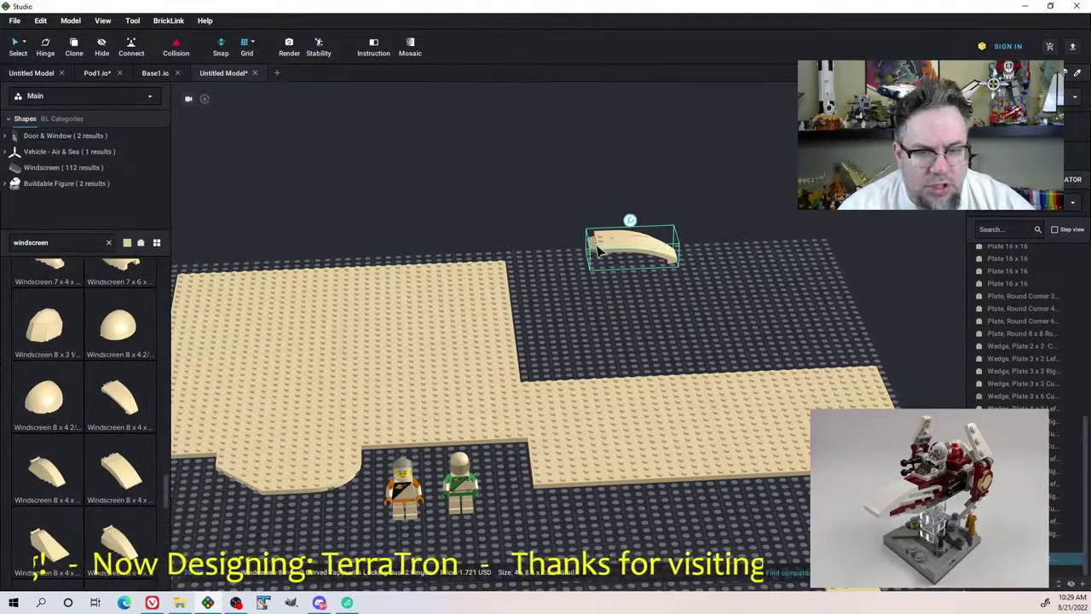
key(Right)
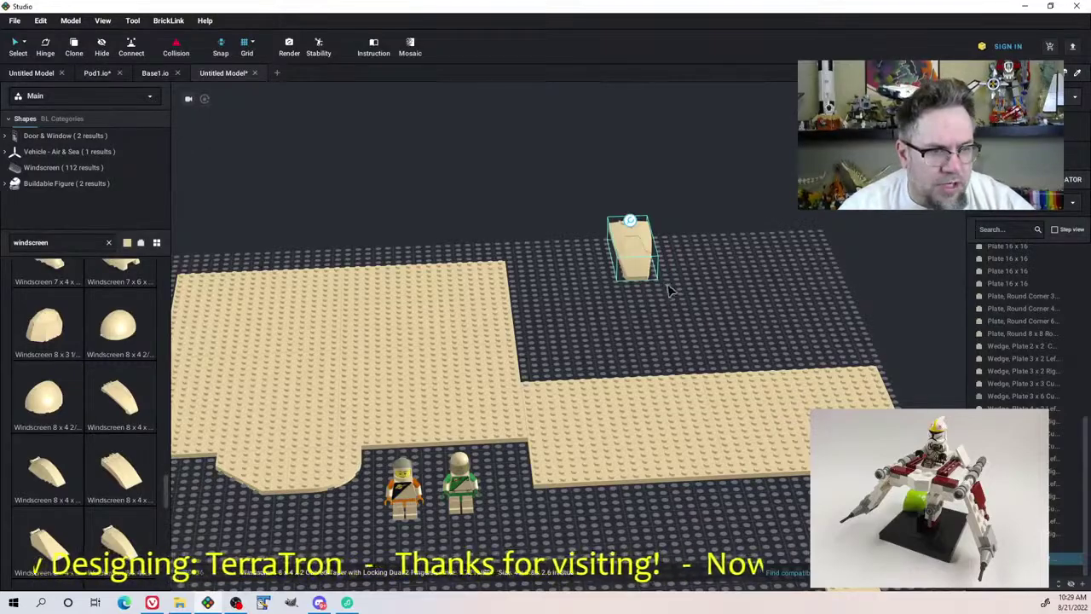
right_drag(666, 292, 708, 345)
drag(707, 344, 683, 400)
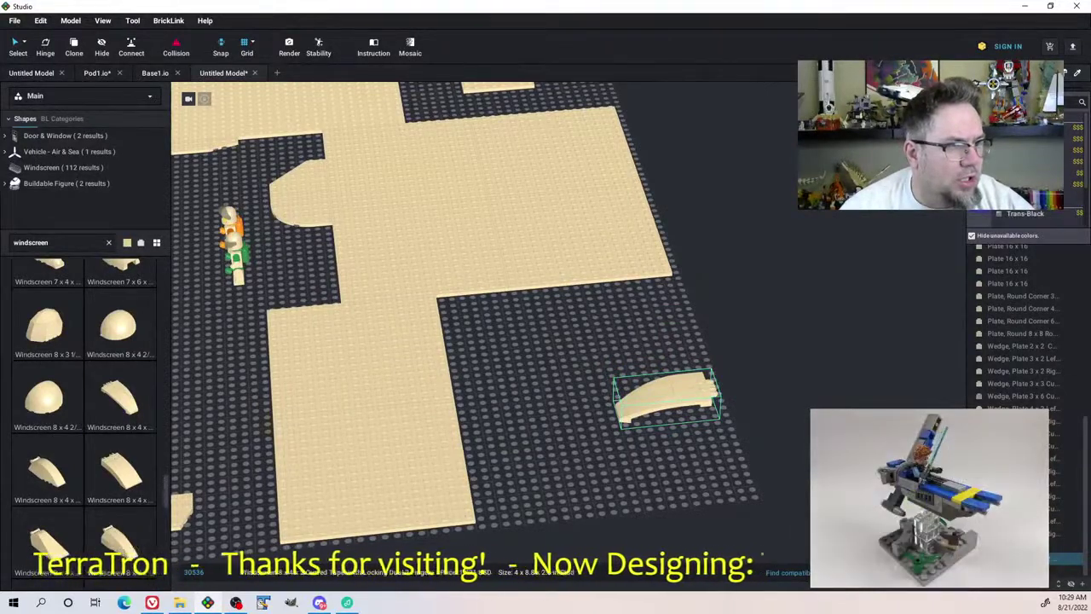
Recolor the curved tapered 8 x 4 x 2 windscreen to Trans-Black
click(1017, 214)
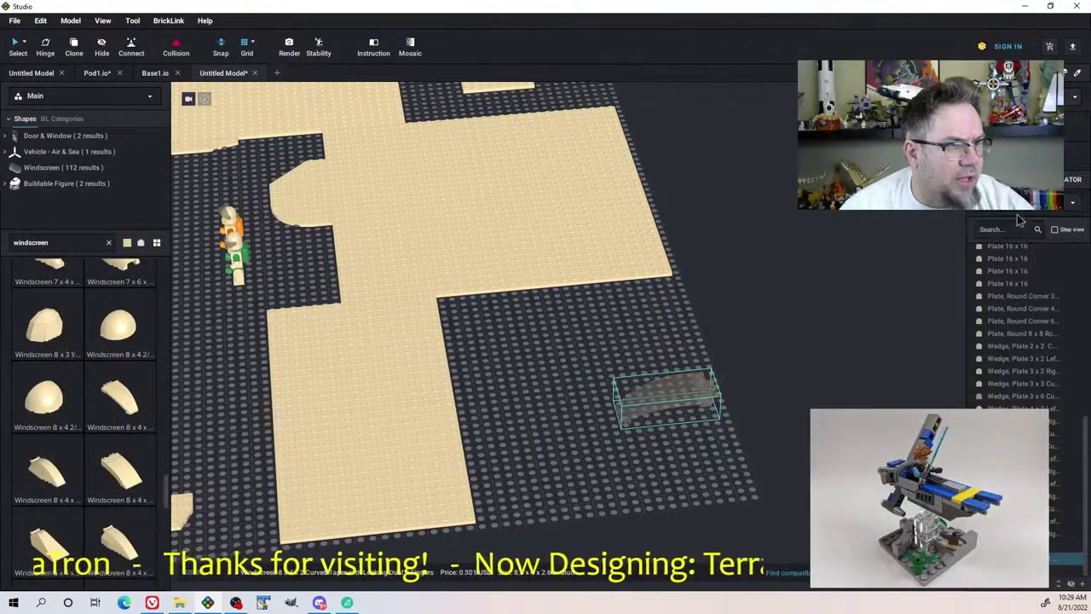
click(1027, 97)
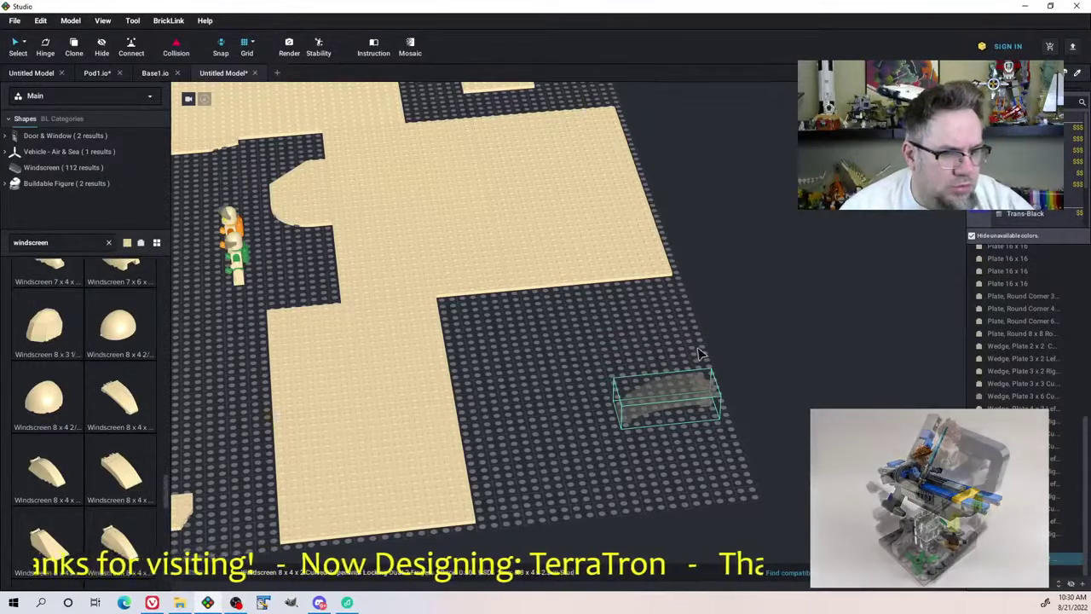
right_drag(702, 356, 674, 336)
scroll(676, 341, up, 3)
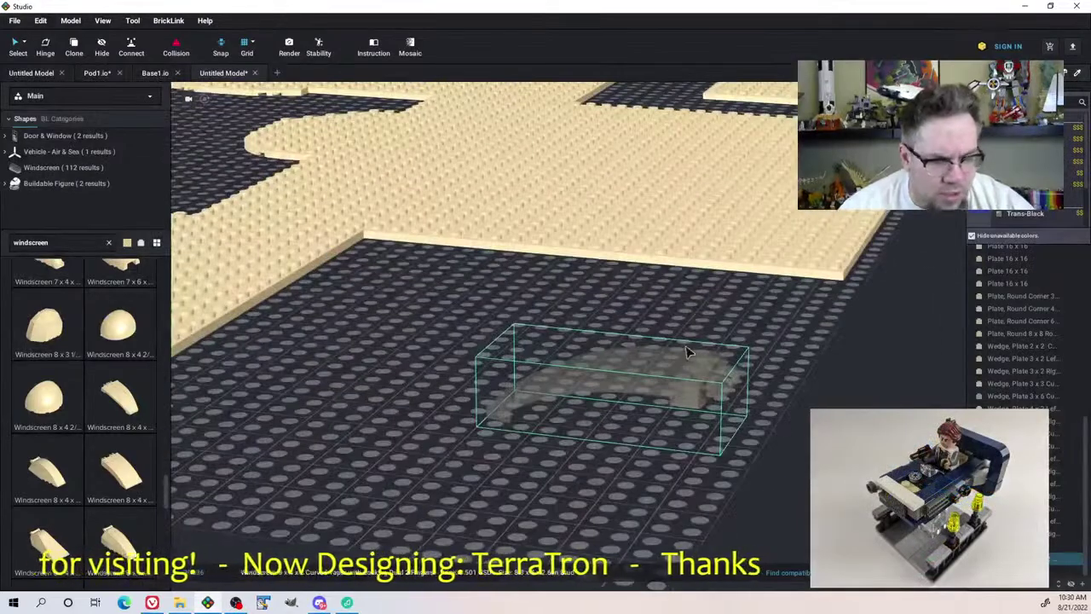
click(646, 358)
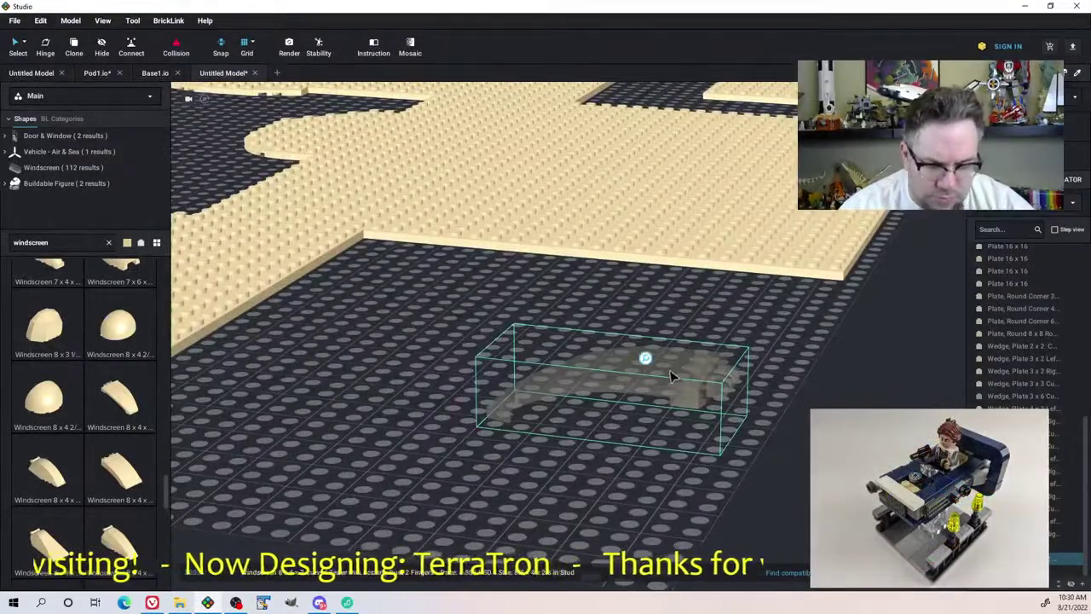
Place a copy of the Trans-Black windscreen beside the first one in the terrain corner, and activate Hinge on it
drag(617, 356, 645, 356)
mouse_move(648, 354)
right_down()
mouse_move(674, 370)
mouse_move(655, 372)
right_up()
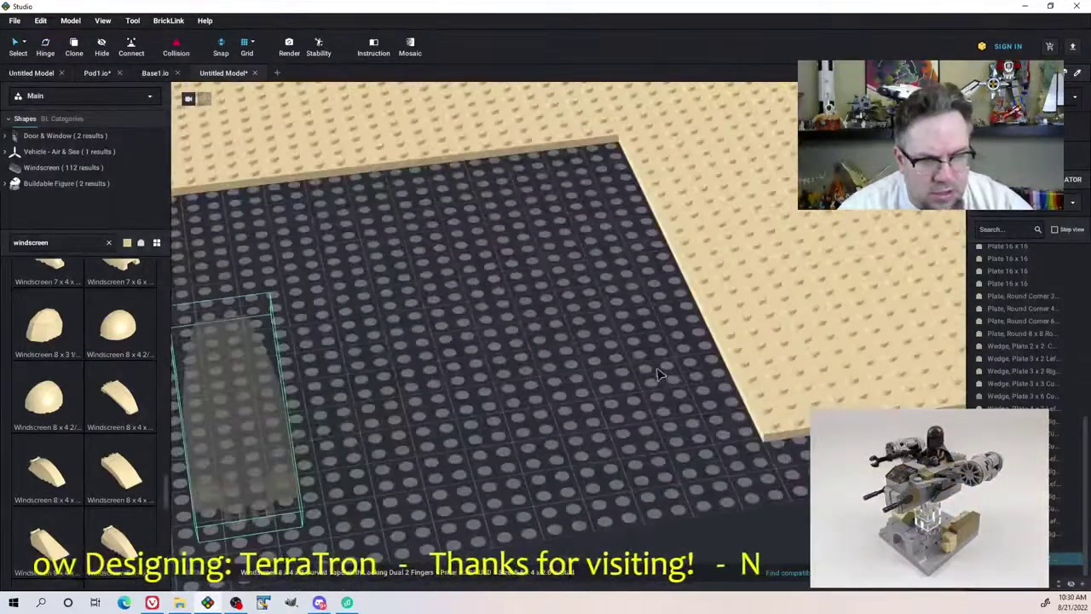
right_drag(542, 376, 586, 371)
right_drag(819, 394, 748, 390)
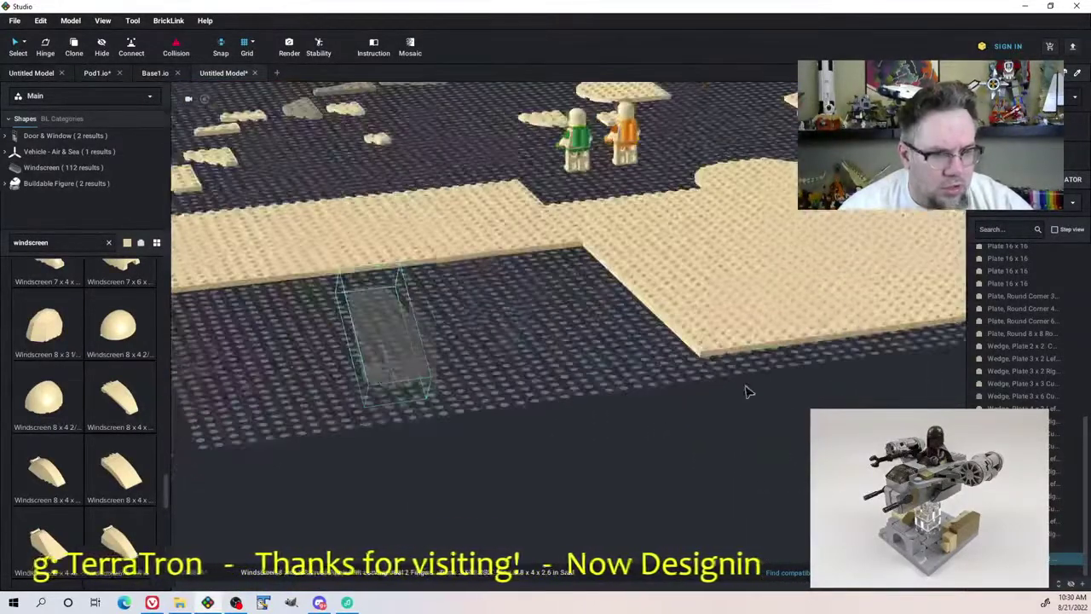
key(ctrl+v)
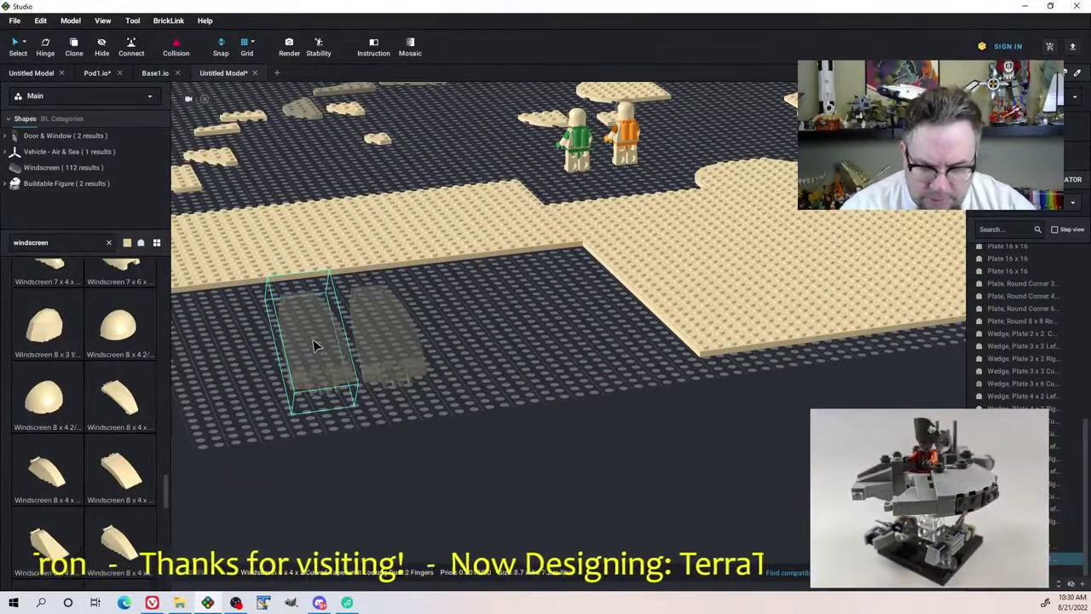
drag(341, 344, 339, 352)
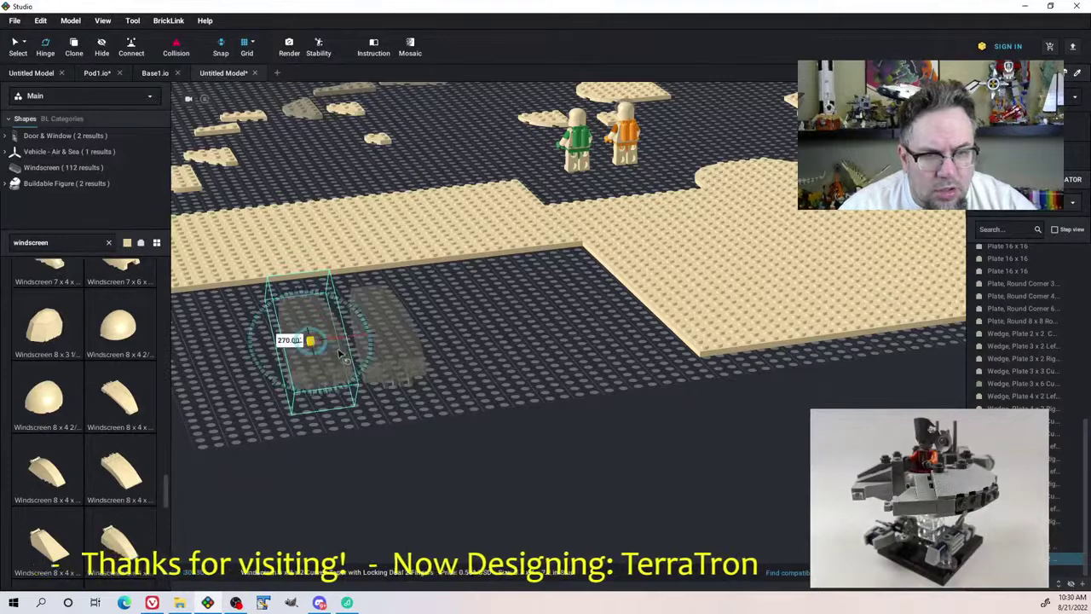
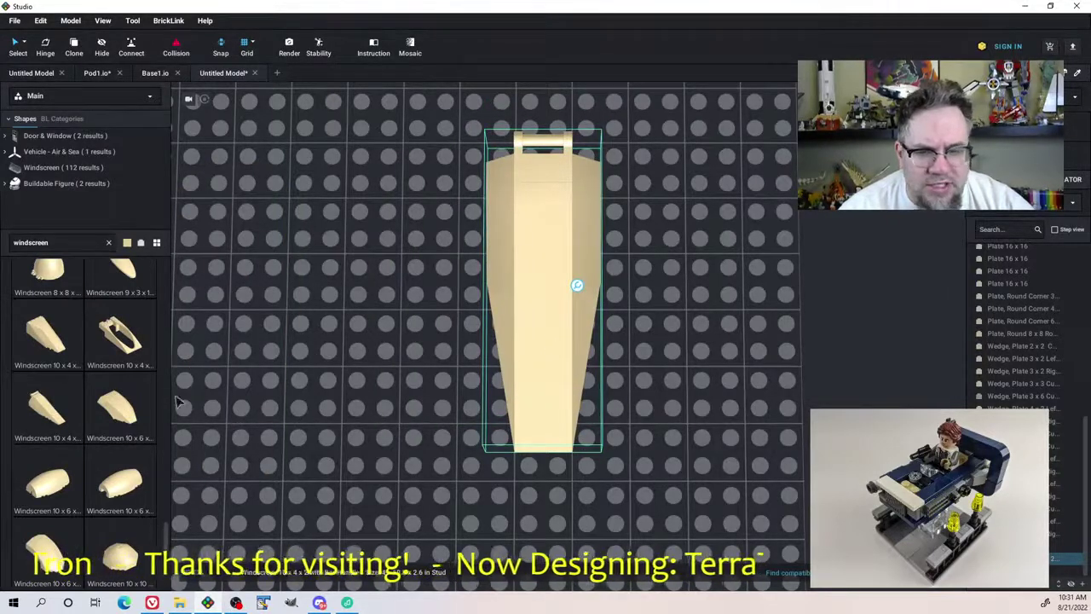
Try a 12 x 6 windscreen beside the tan 10 x 4 windscreen, and delete it
scroll(85, 400, down, 5)
drag(119, 448, 347, 239)
key(Delete)
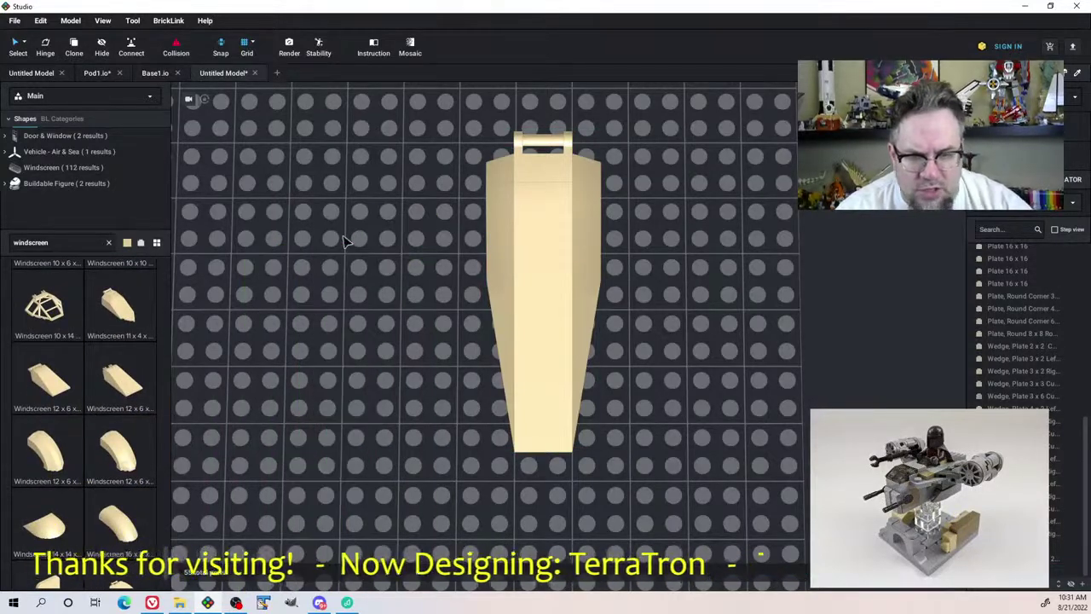
Delete the tan 10 x 4 windscreen standing on the empty terrain grid
drag(44, 392, 325, 246)
key(Escape)
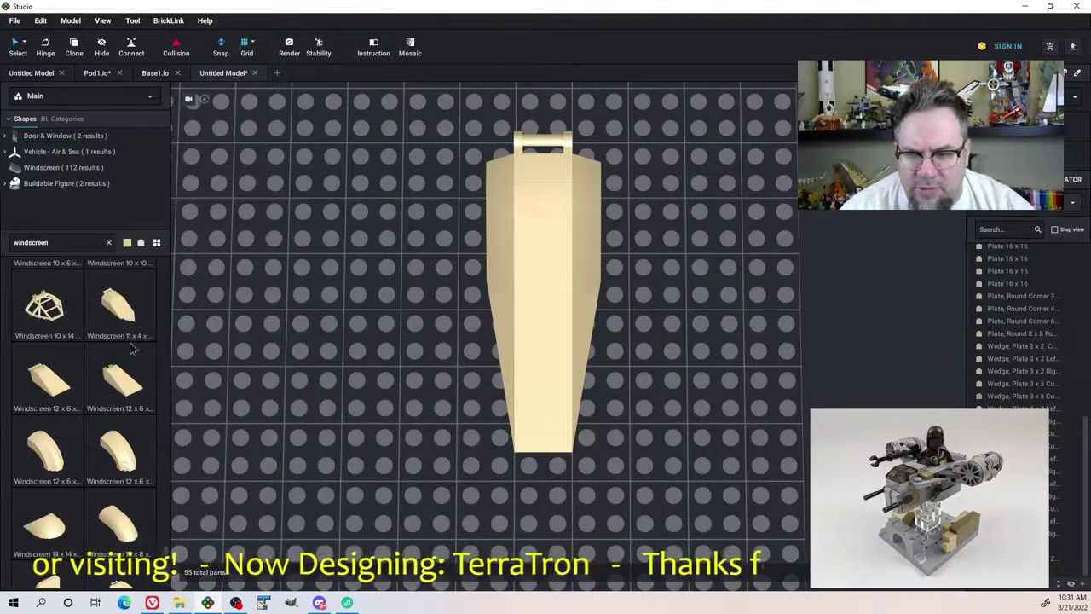
scroll(129, 366, down, 2)
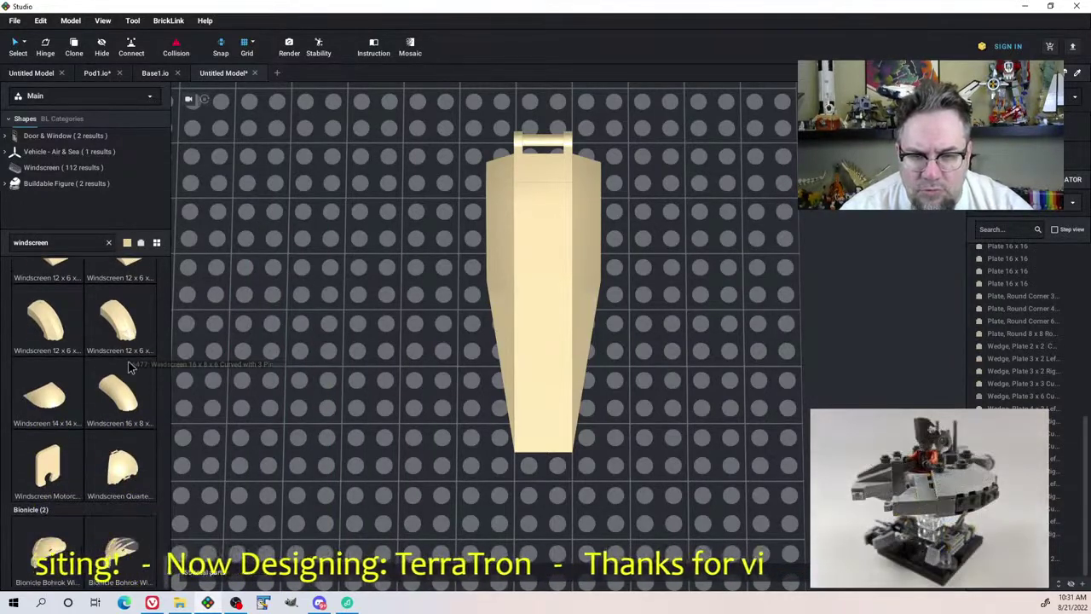
click(511, 321)
key(Delete)
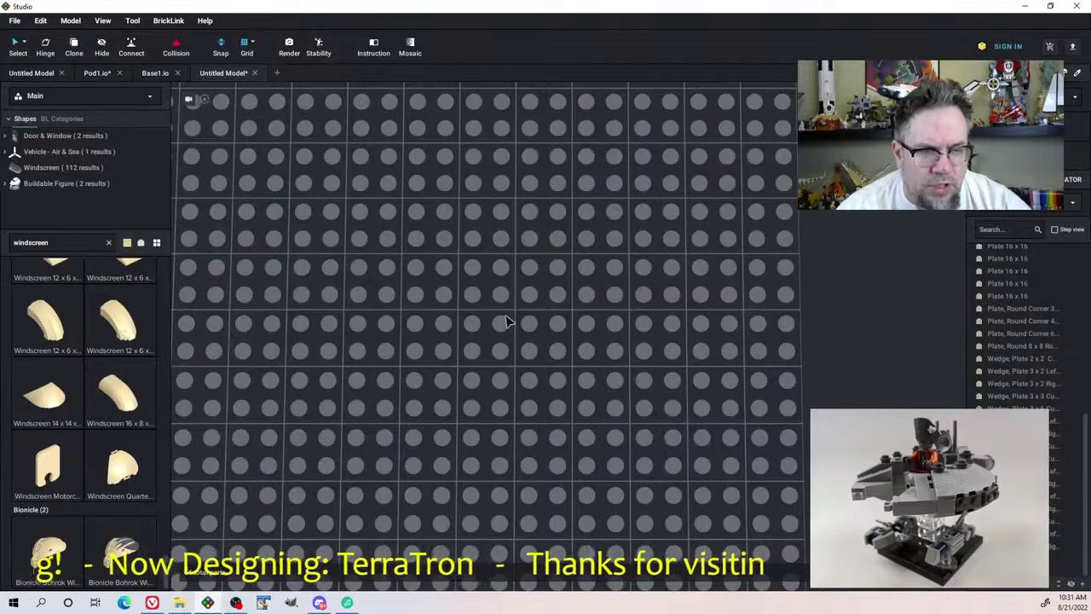
Search the parts for "bar 4l" and place a tan Bar 4L upright in the empty terrain corner
scroll(581, 302, down, 4)
right_drag(579, 302, 563, 323)
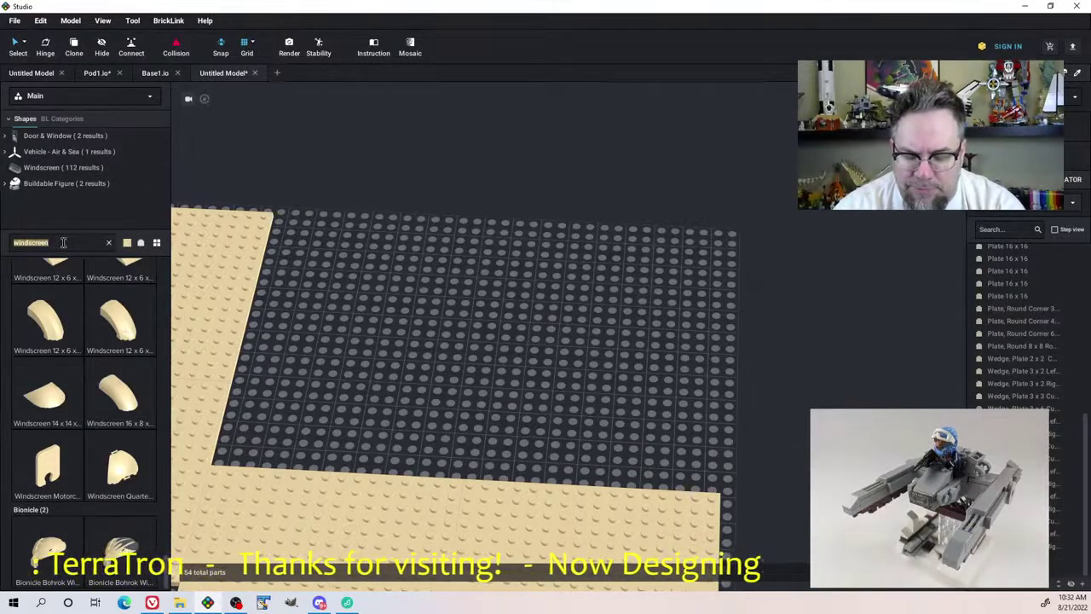
text(r)
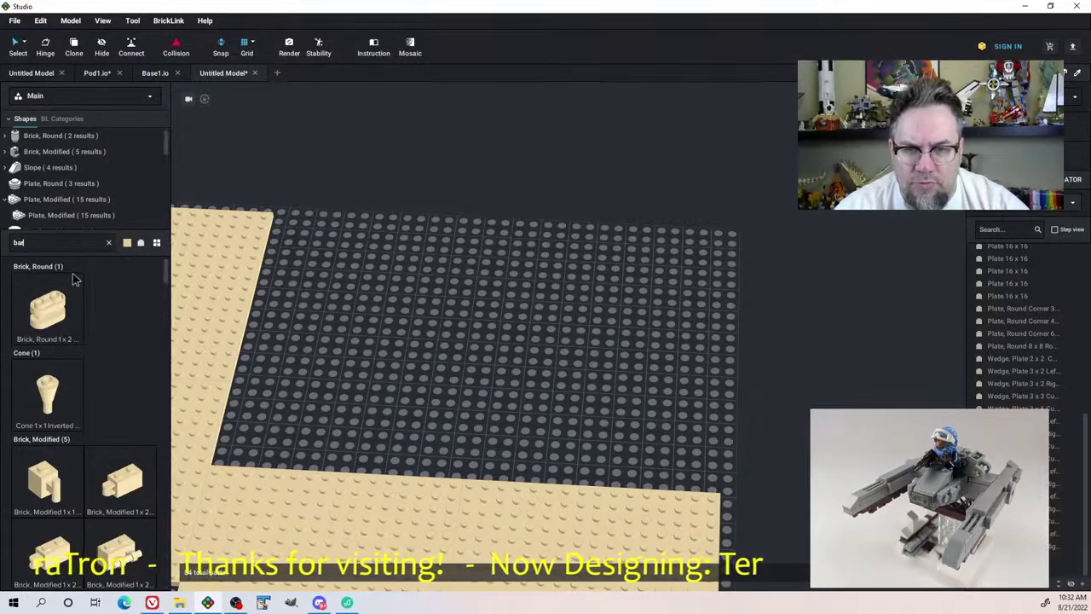
text( 4l)
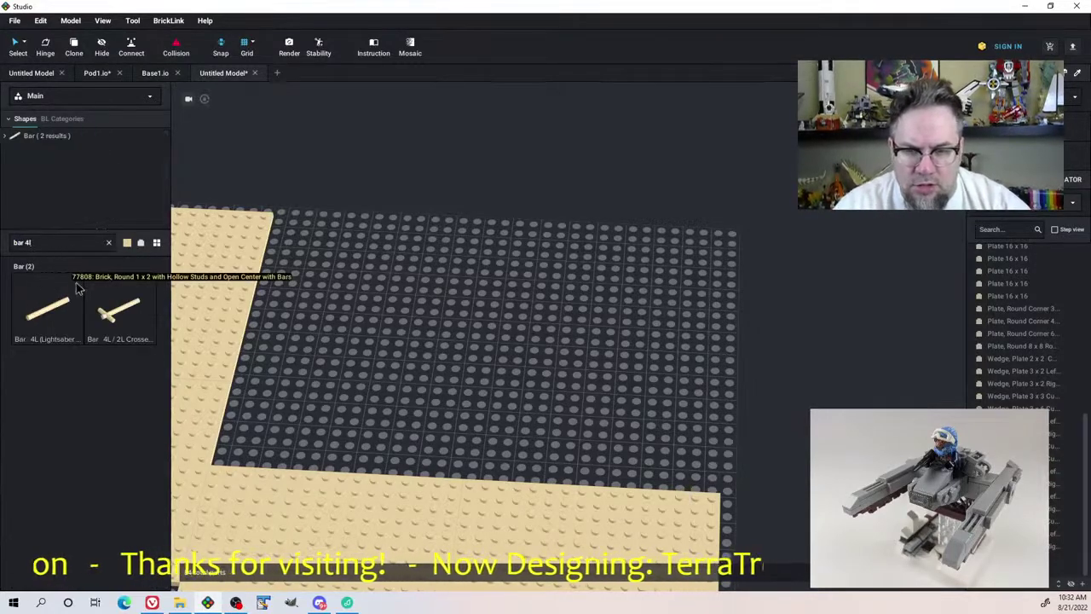
drag(47, 307, 454, 291)
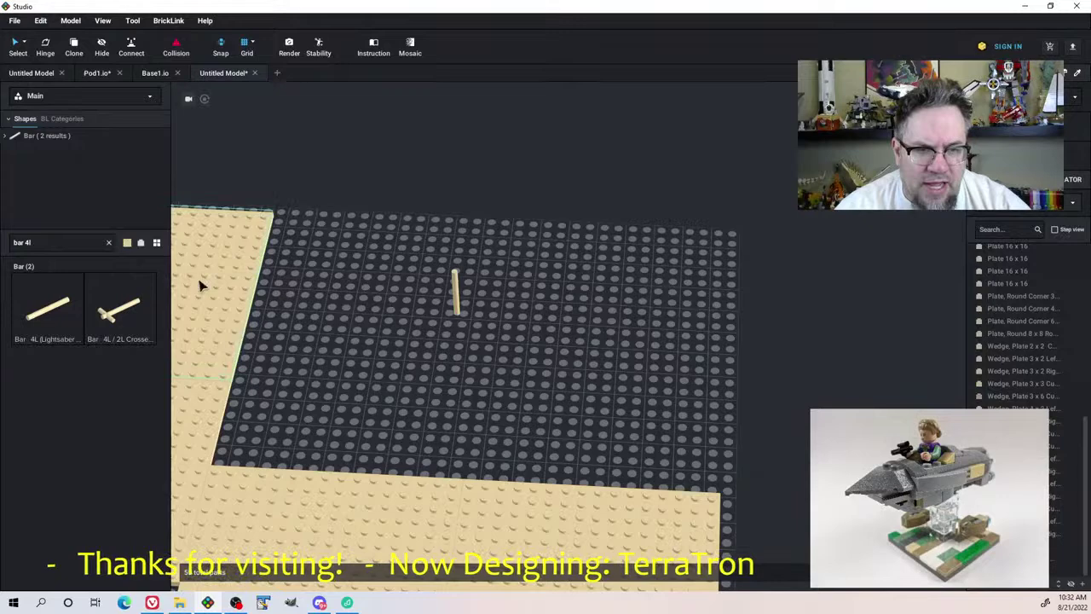
Search for "bar holder" and place a Bar Holder with Clip and a Bar Holder with Handle near the bar
click(48, 245)
text(bal)
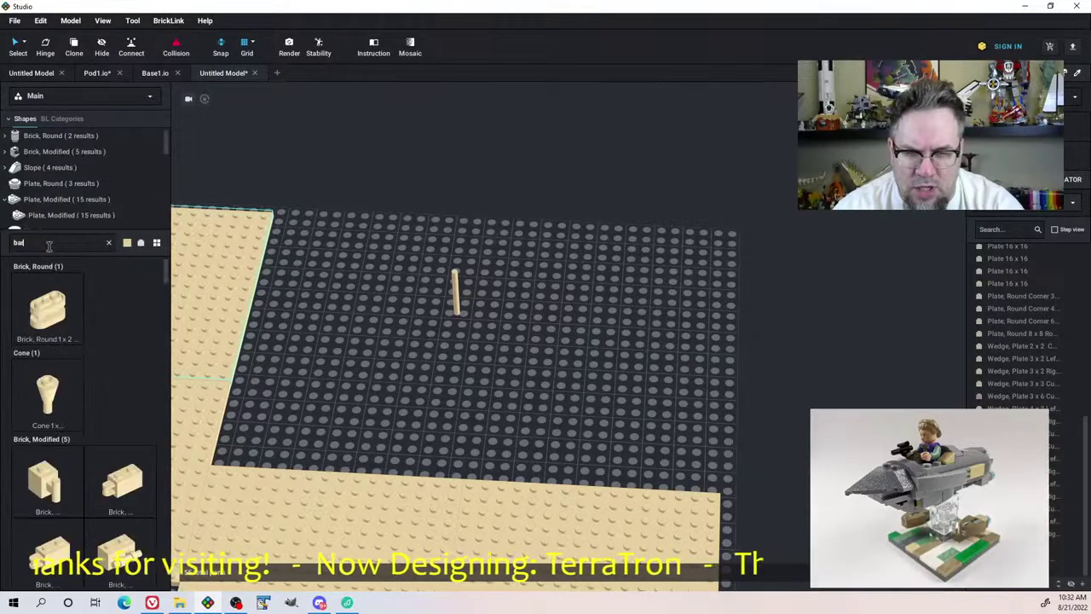
text( hol)
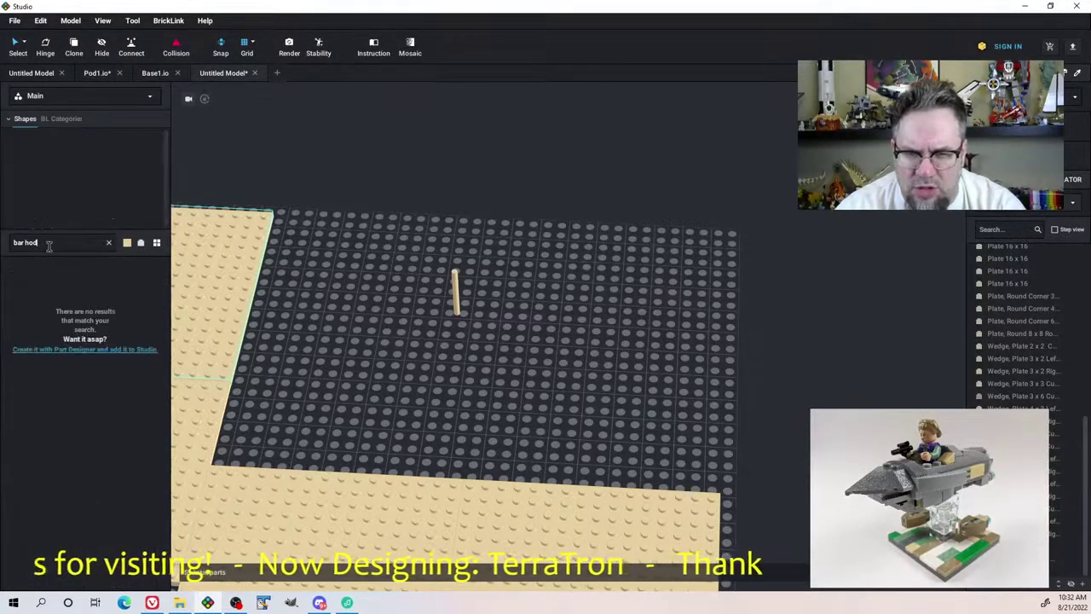
text(der)
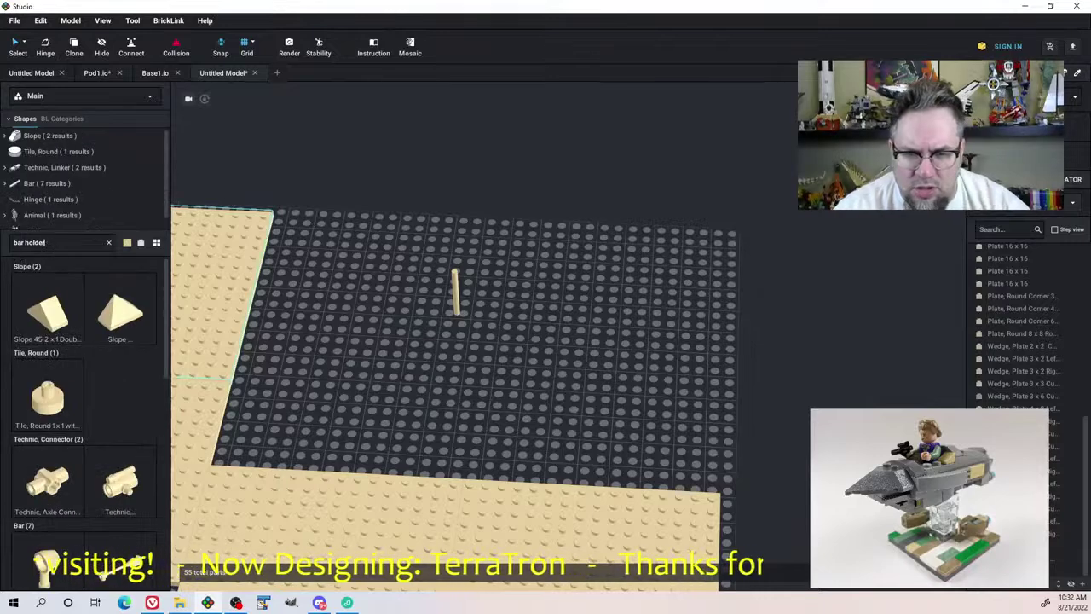
scroll(51, 426, down, 5)
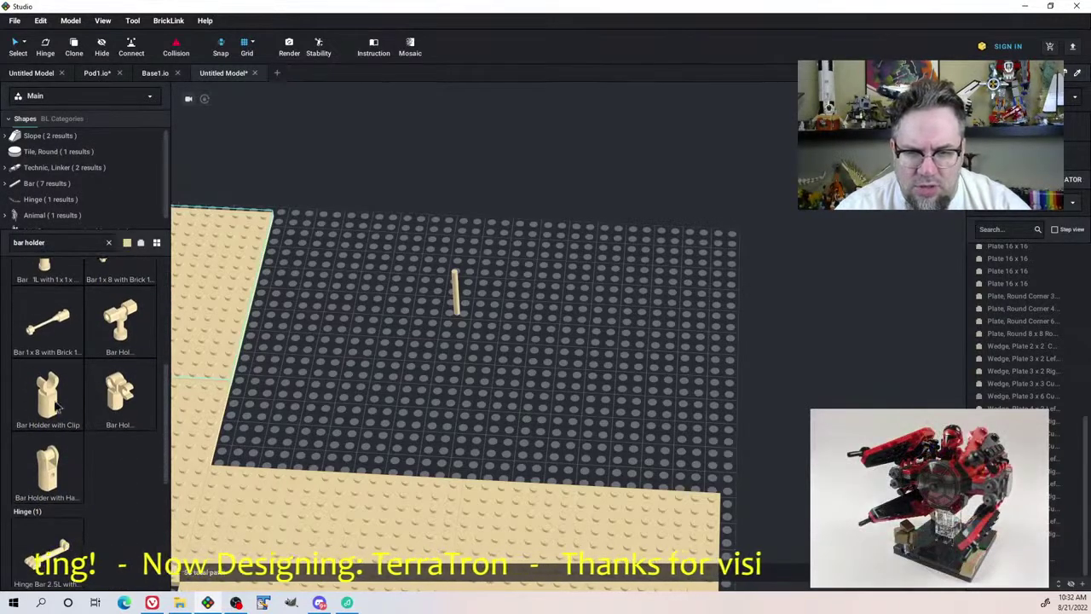
drag(58, 407, 397, 296)
click(437, 335)
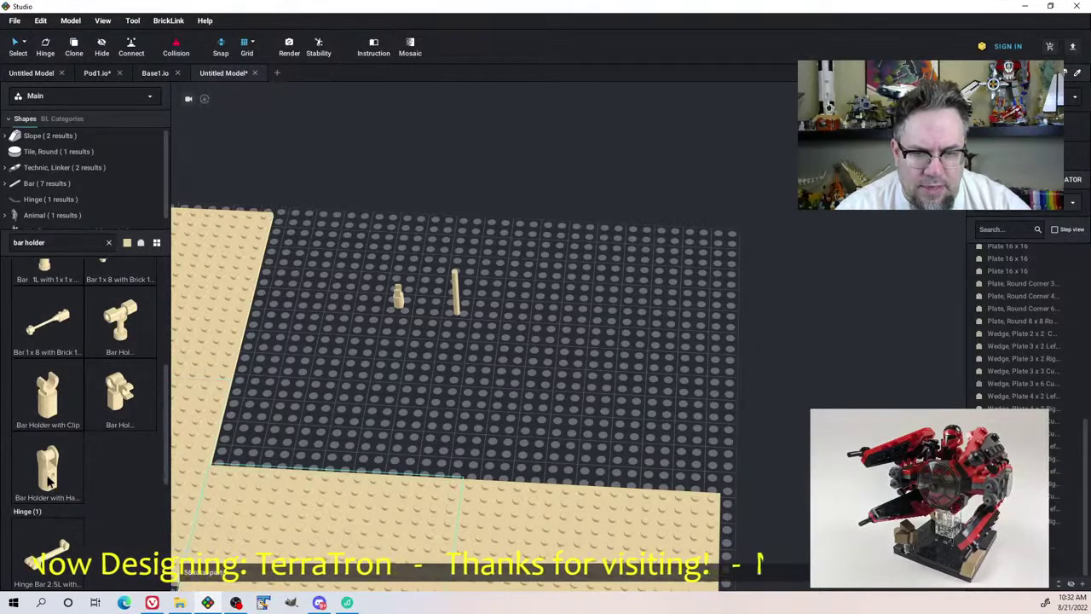
drag(49, 482, 419, 339)
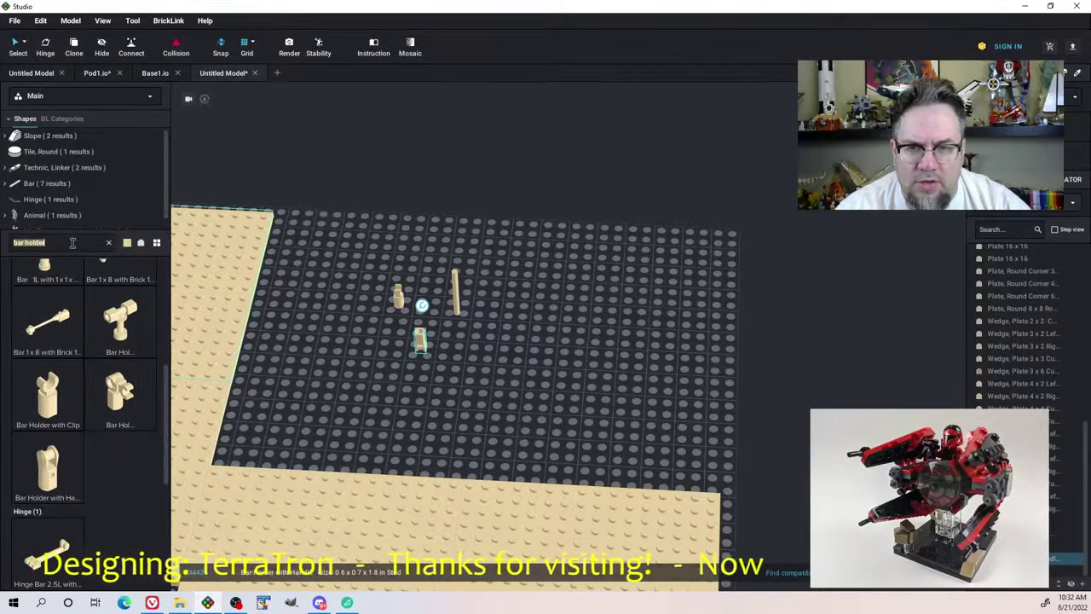
Clear the part search and place a Tile, Modified 1 x 1 with Open O Clip near the bar holders
key(BackSpace)
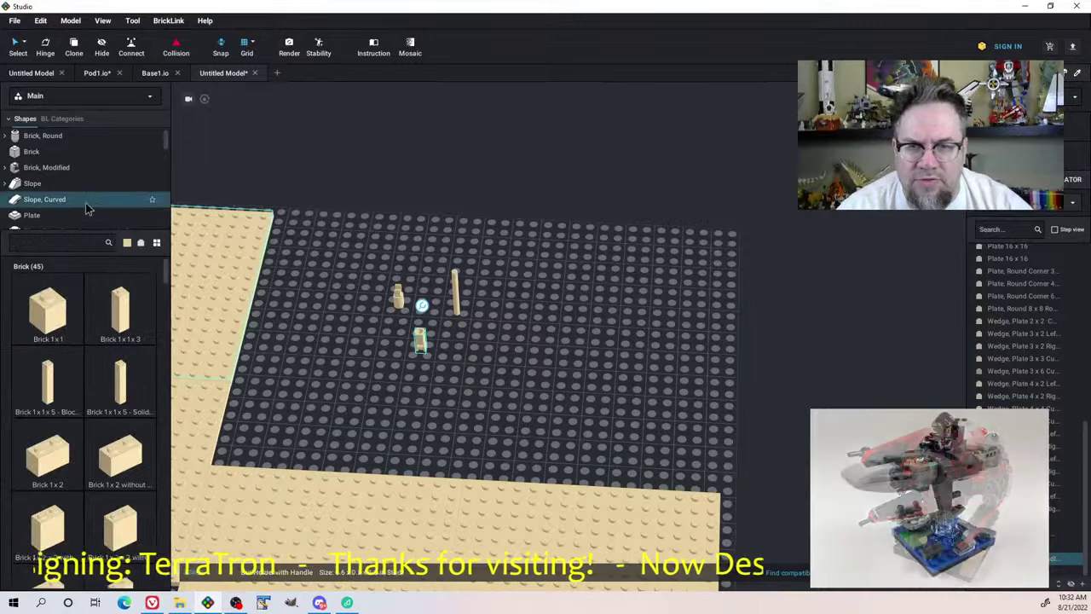
scroll(87, 207, down, 5)
click(86, 197)
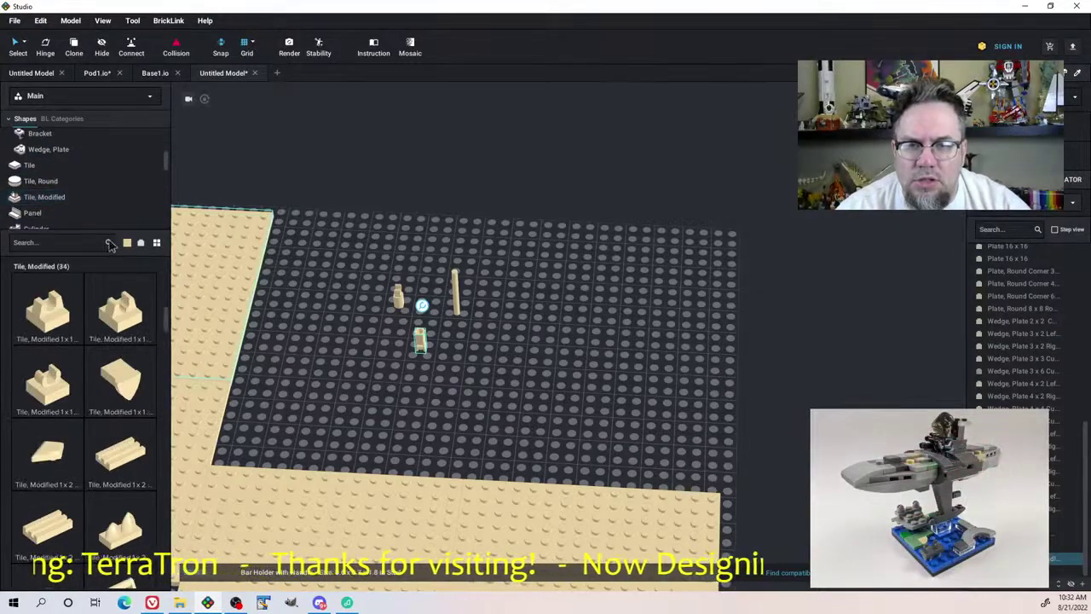
drag(53, 392, 362, 366)
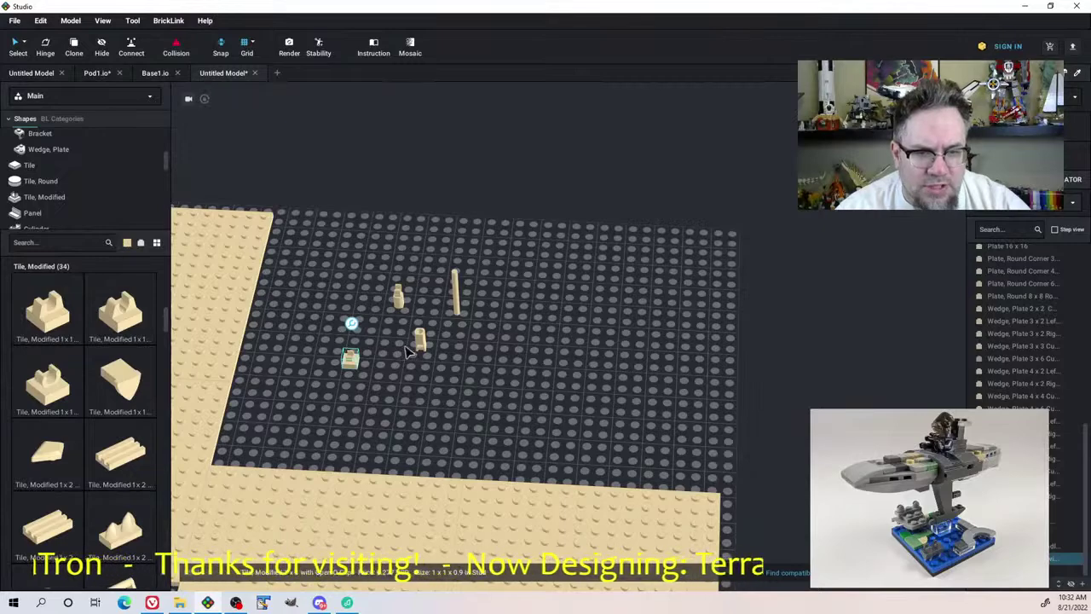
Stack the handle bar holder, the 4L bar and the clip bar holder on the 1 x 1 clip tile
scroll(388, 349, up, 5)
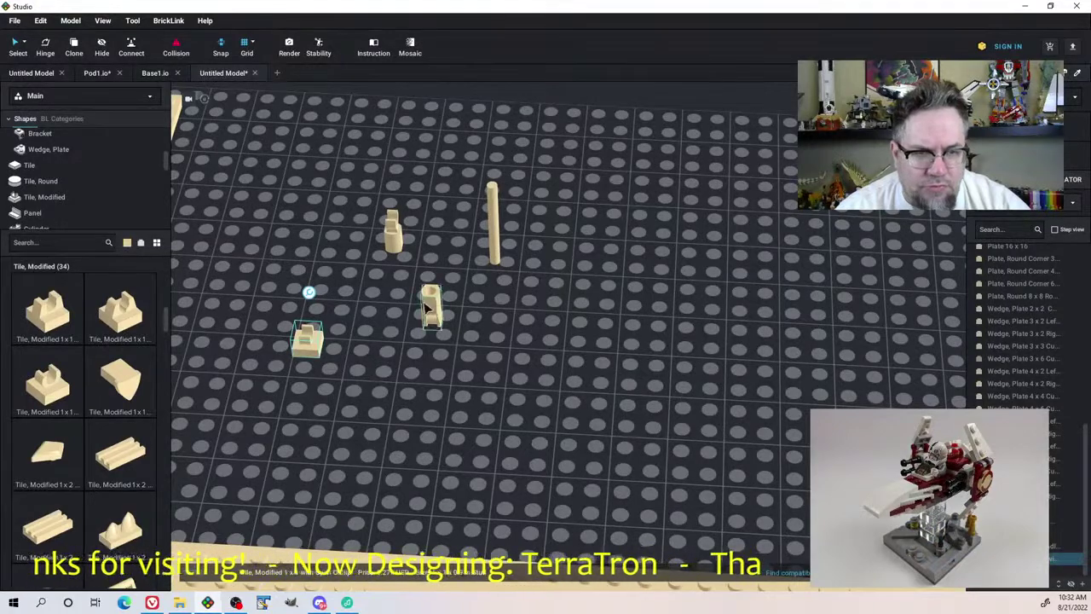
drag(430, 307, 306, 321)
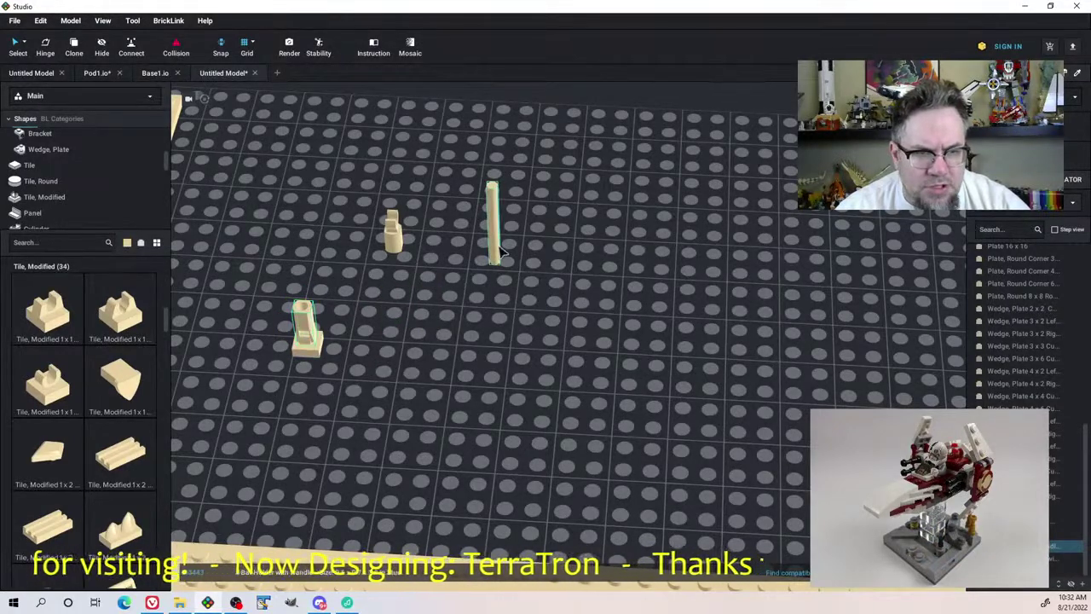
drag(493, 254, 298, 317)
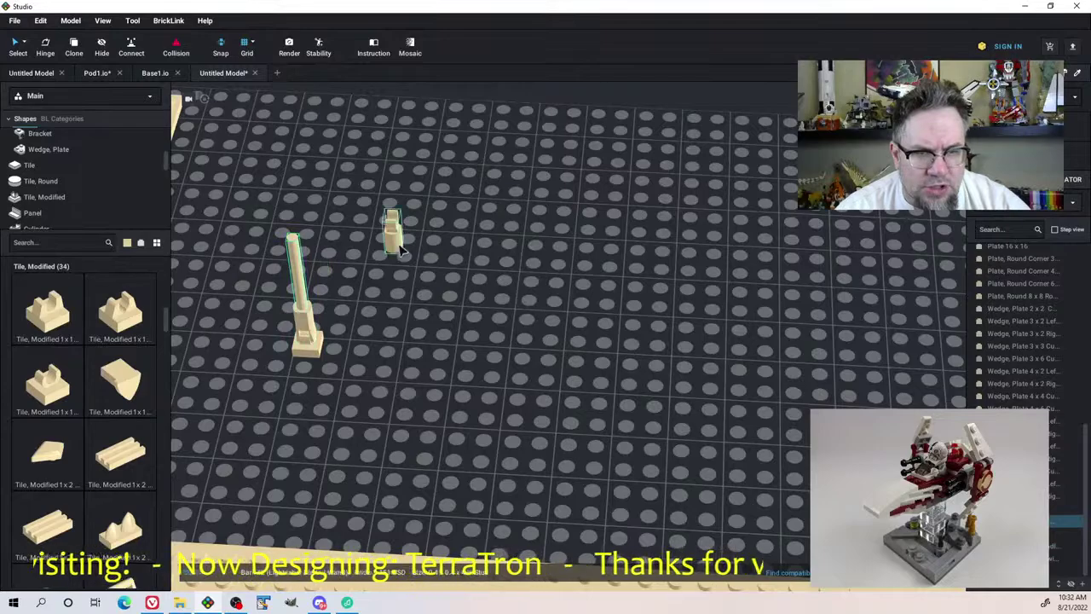
drag(394, 242, 294, 232)
Copy the Bar Holder with Handle and attach the copy to the clip at the arm's upper end
click(316, 325)
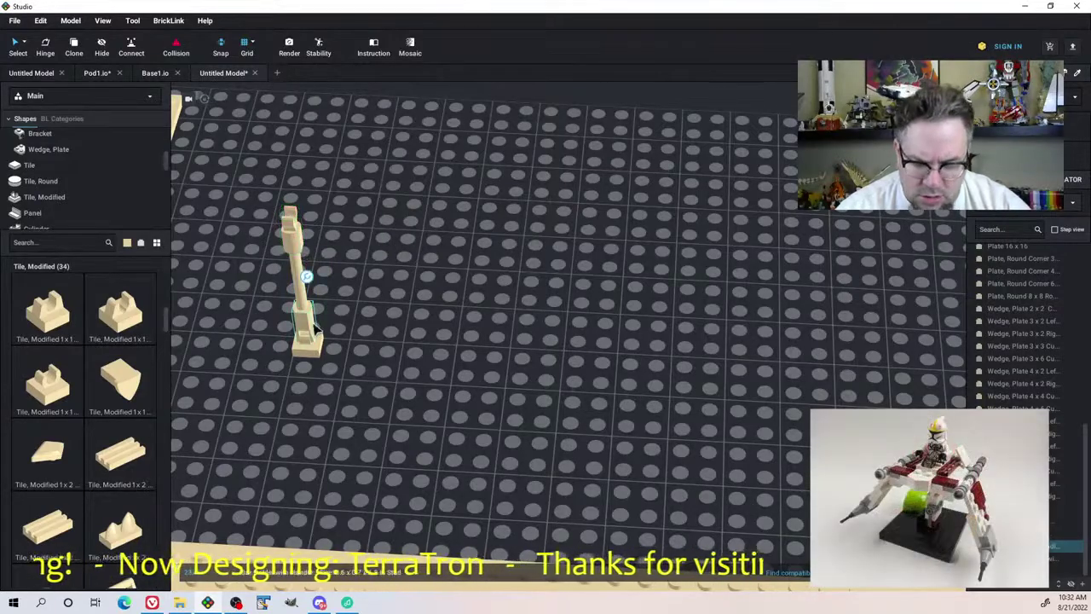
key(ctrl+c)
key(ctrl+v)
click(291, 203)
Use Hinge on the lower bar holder to tilt the whole arm at its clip tile
right_drag(374, 233, 391, 218)
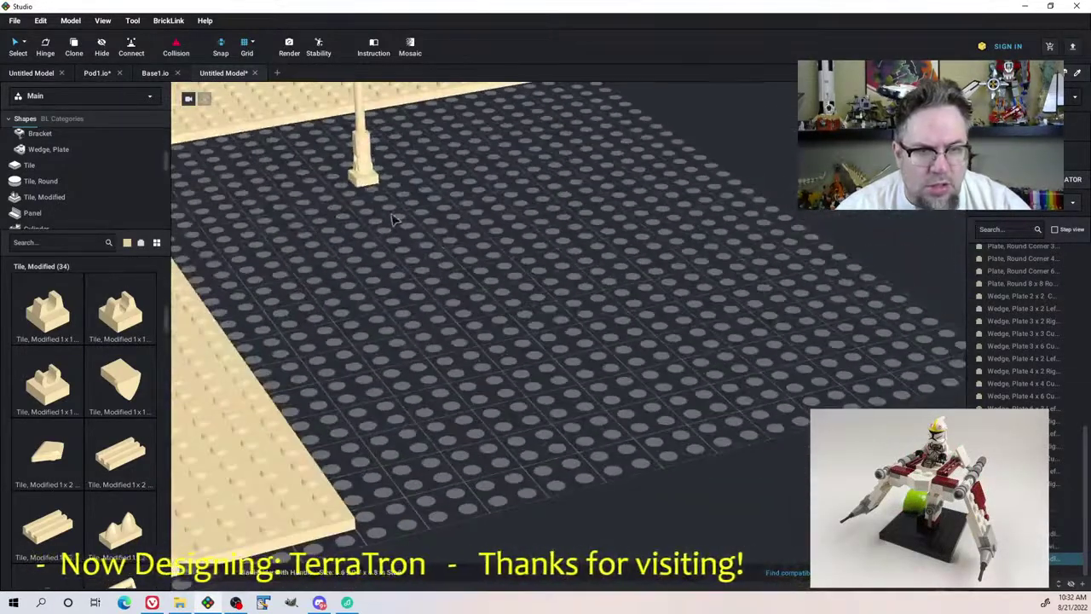
middle_drag(341, 223, 362, 374)
right_drag(503, 295, 425, 351)
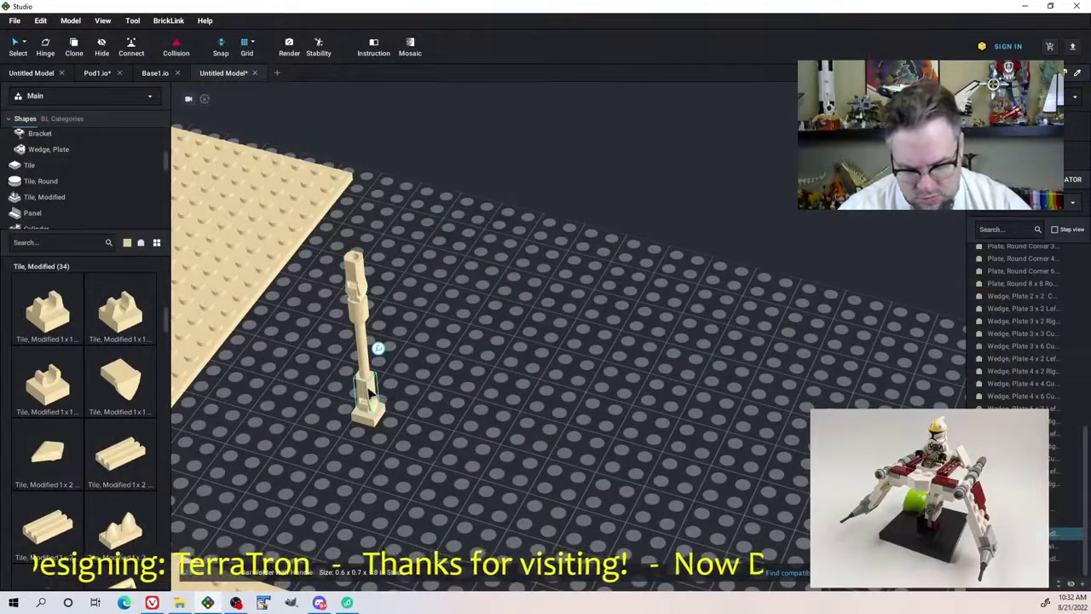
key(h)
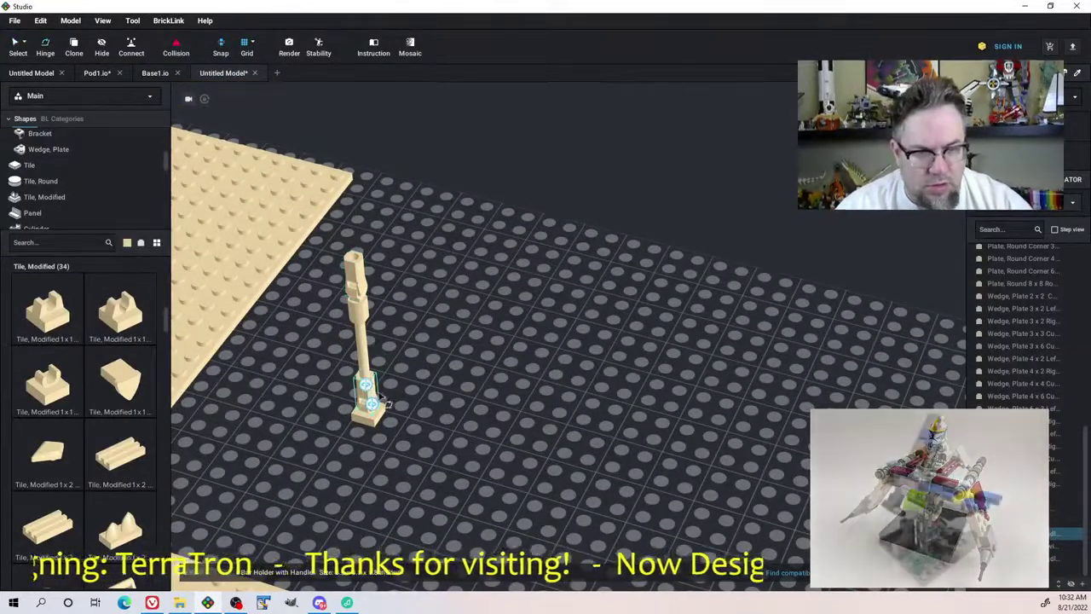
click(372, 404)
drag(359, 425, 346, 412)
Clone the tilted arm beside the first one and add a copy of the 1 x 1 clip tile under it
right_drag(390, 348, 452, 320)
middle_drag(451, 320, 424, 349)
key(c)
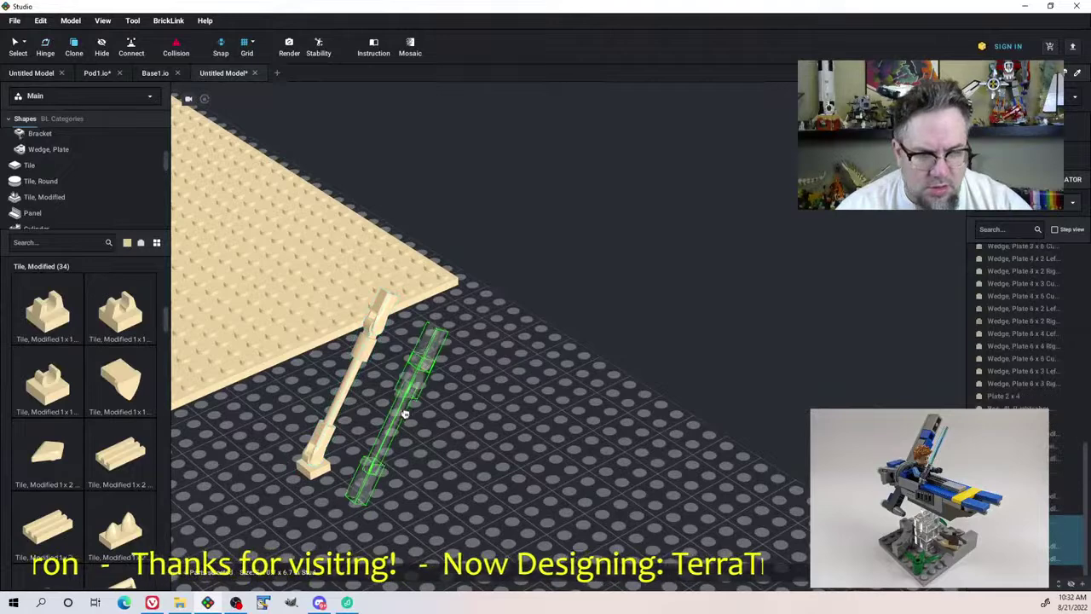
click(407, 414)
key(Escape)
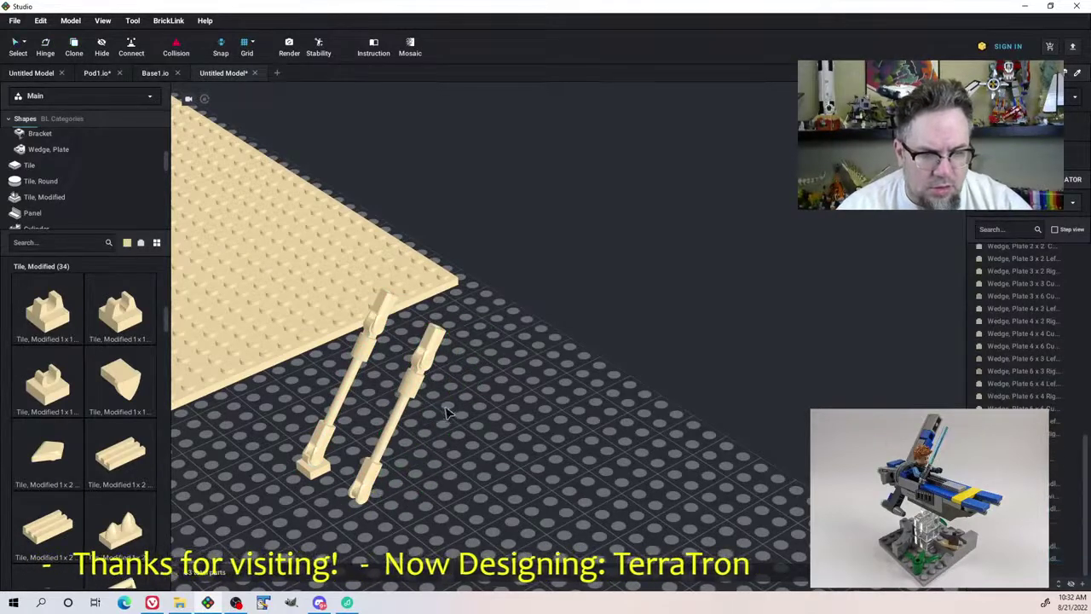
click(322, 467)
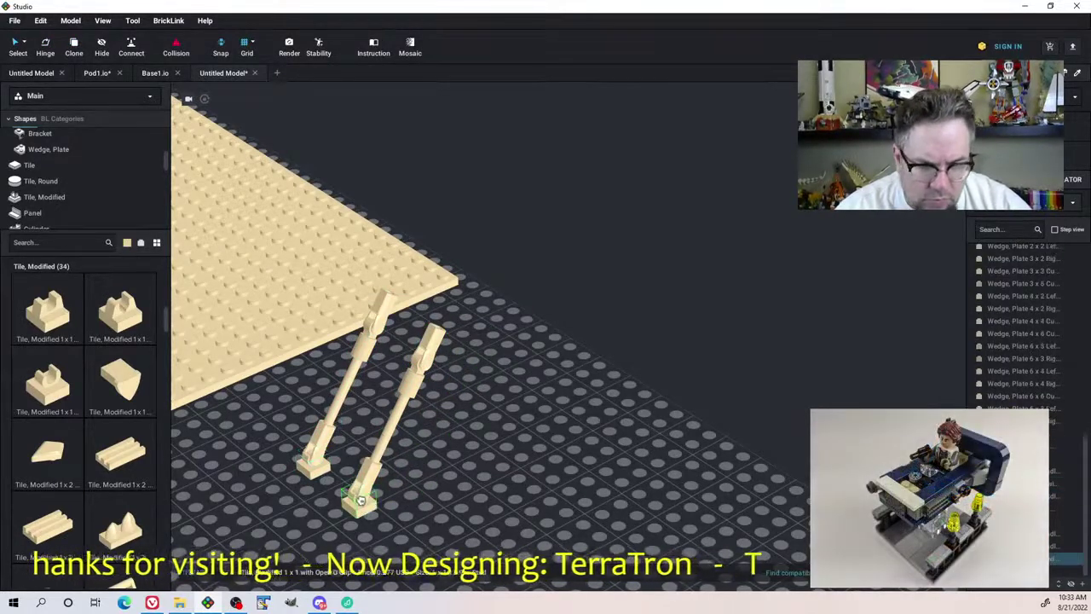
right_drag(357, 501, 444, 461)
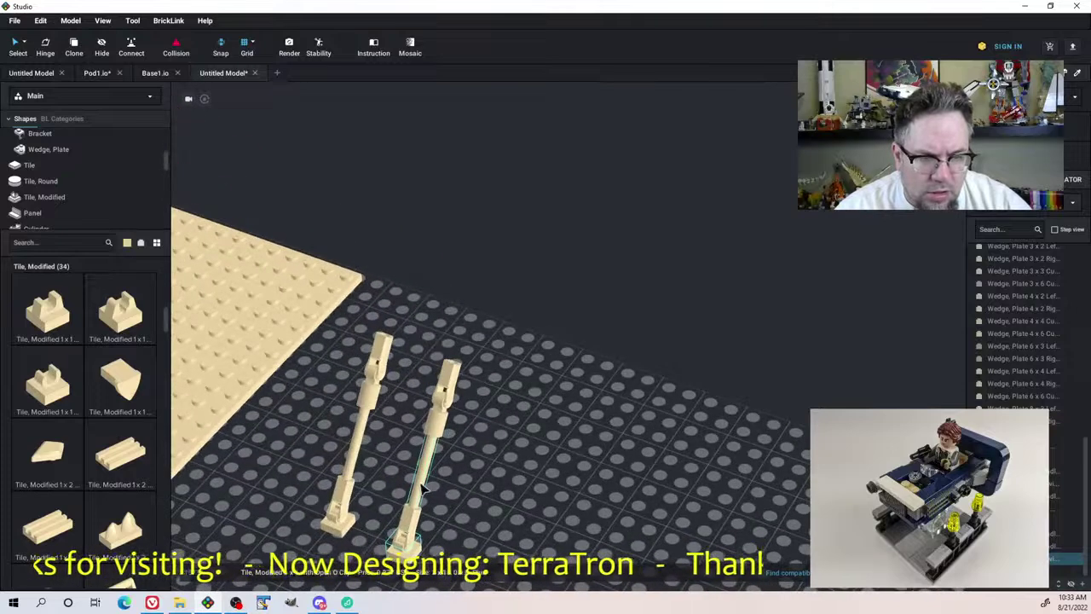
Extend the first arm with a copied bar and its two upper holders, and hinge the new segment further over at the joint
click(441, 433)
drag(440, 415, 405, 307)
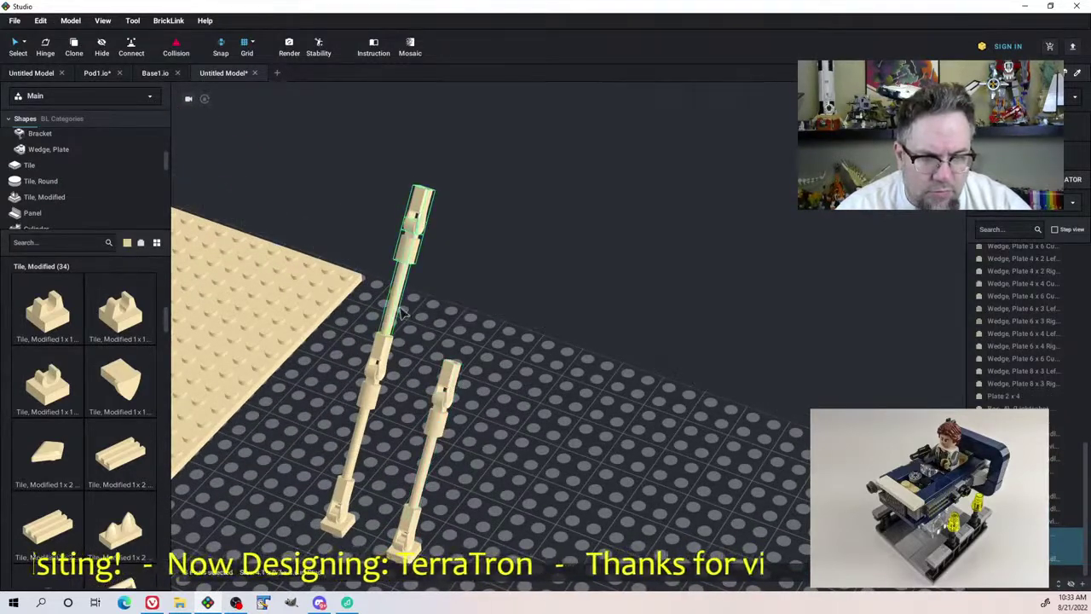
click(380, 359)
click(380, 373)
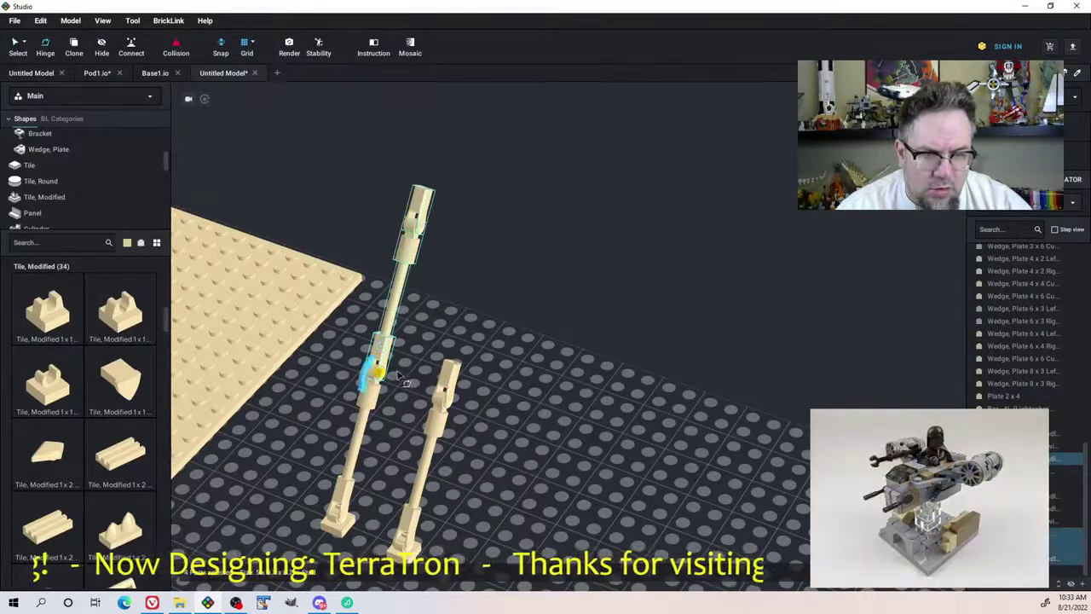
drag(367, 387, 369, 377)
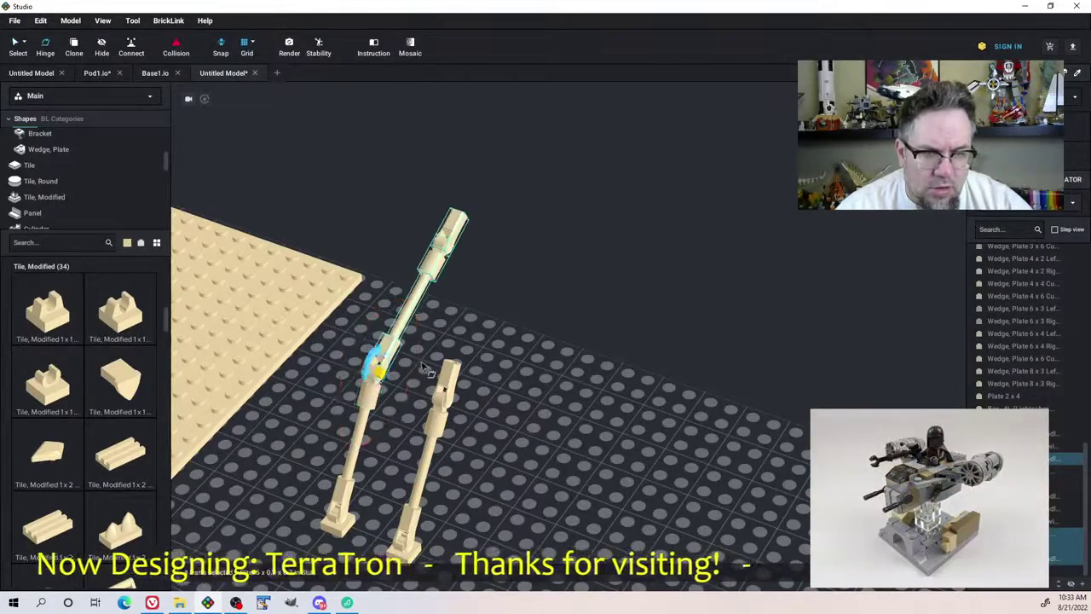
right_drag(370, 378, 412, 368)
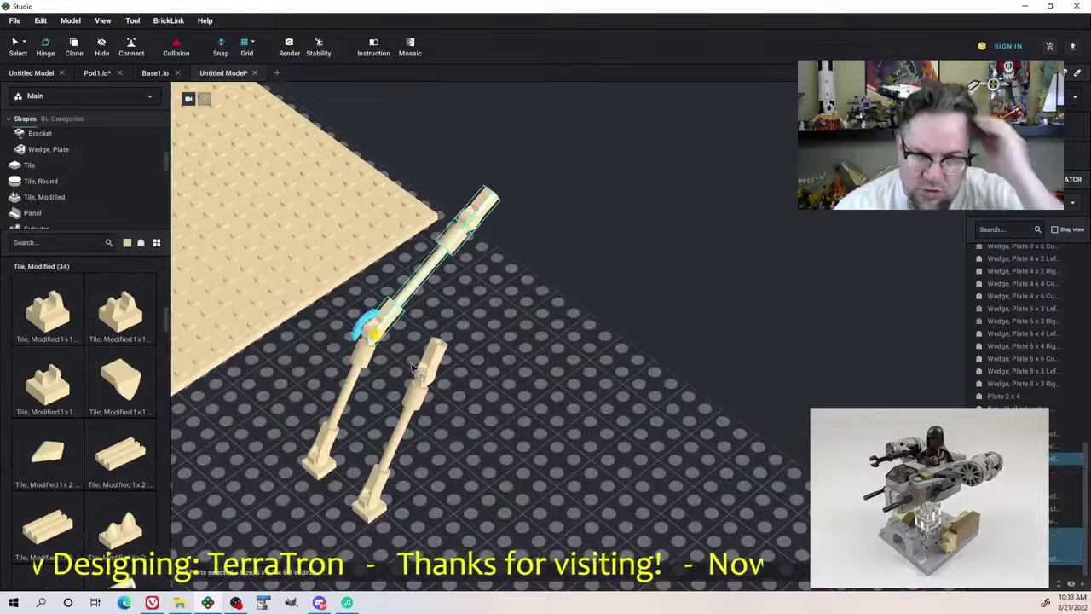
Find the Plate, Modified 2 x 2 with octagonal bar frame and place one on the grid beside the tall arm
click(32, 245)
scroll(65, 200, up, 3)
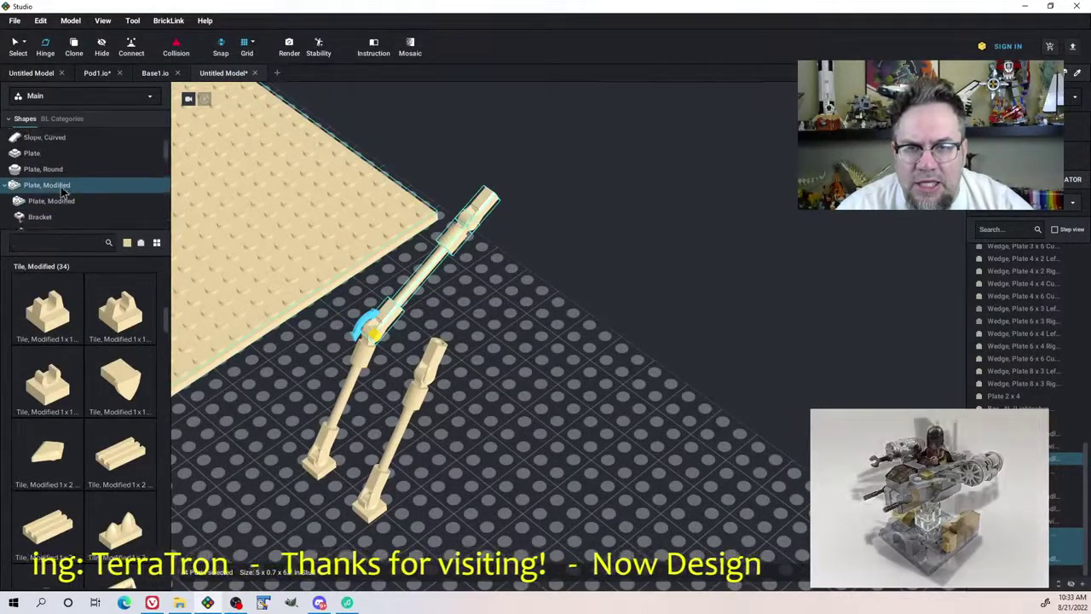
click(65, 188)
scroll(76, 409, down, 5)
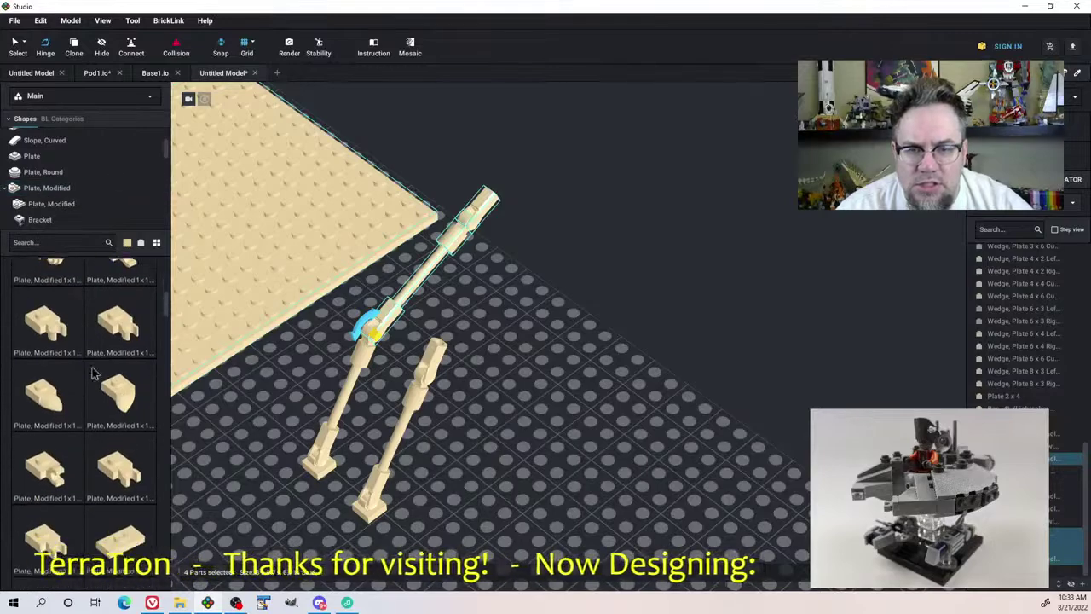
scroll(64, 460, down, 5)
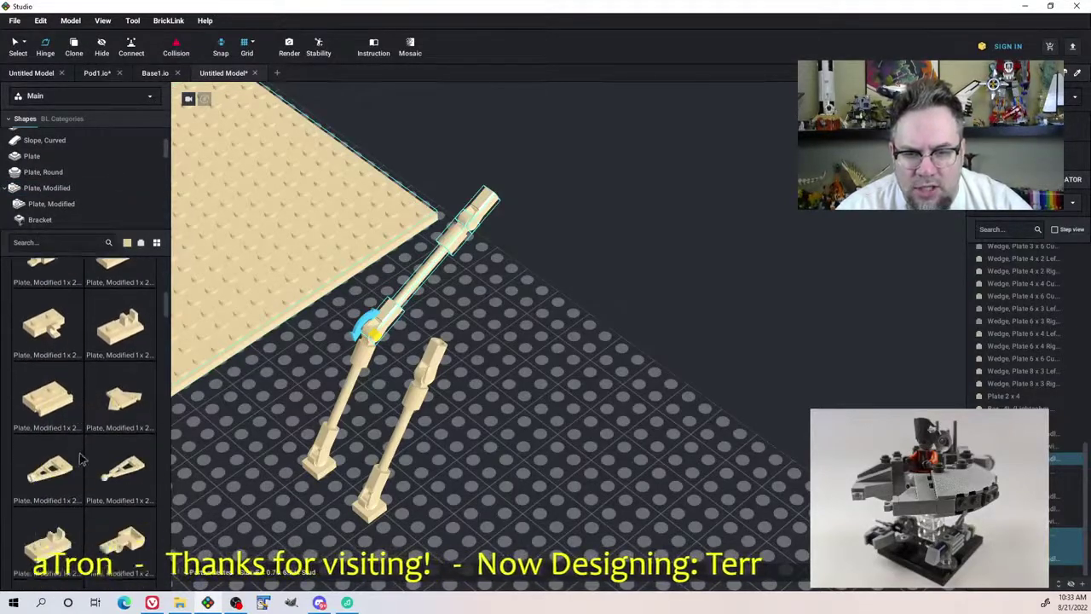
scroll(83, 454, down, 5)
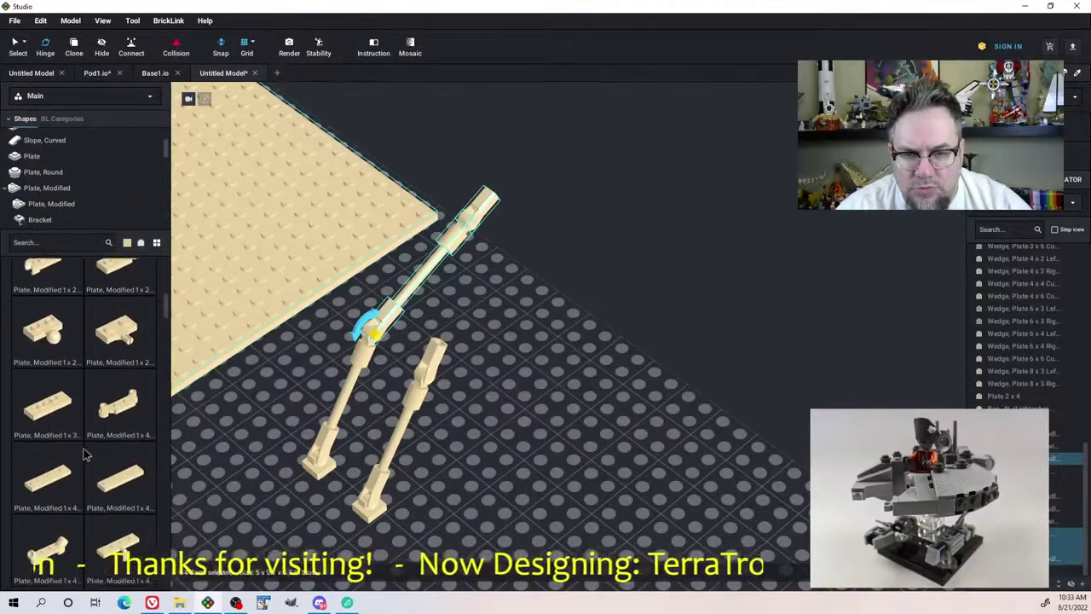
scroll(84, 454, down, 5)
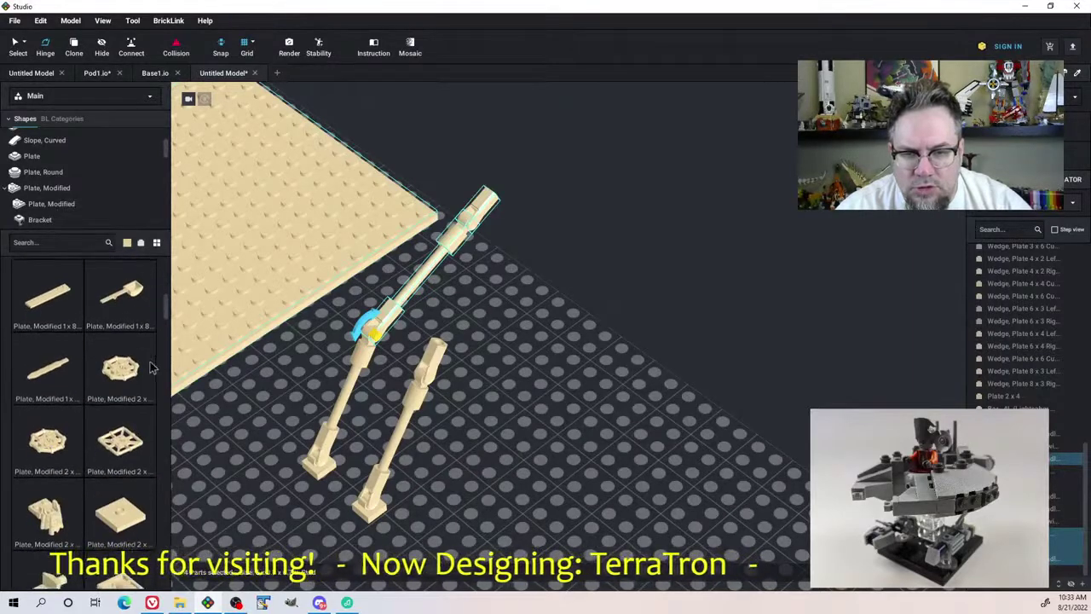
drag(121, 385, 573, 251)
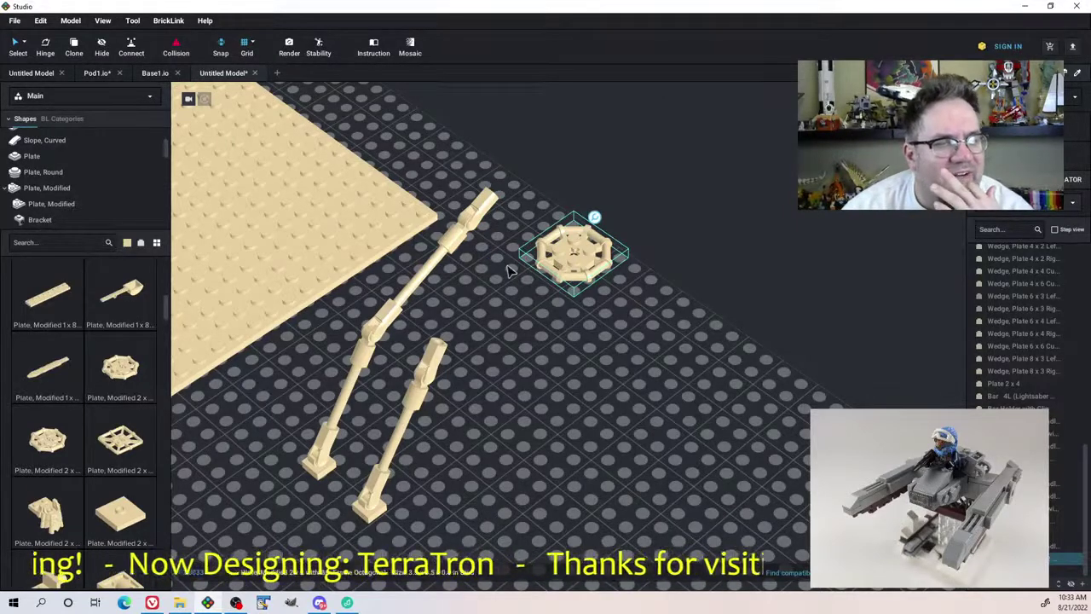
Delete the Bar Holder with Handle at the tall arm's tip and attach the octagonal plate to the clip there
click(480, 208)
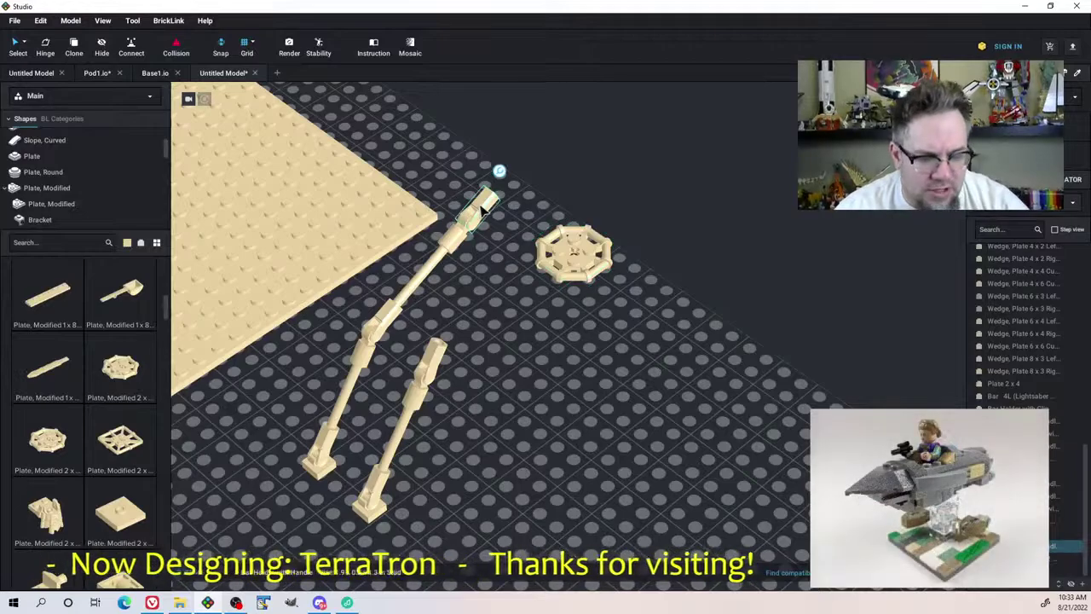
key(Delete)
drag(580, 278, 486, 232)
mouse_move(551, 287)
right_down()
mouse_move(607, 283)
mouse_move(597, 275)
mouse_move(539, 294)
mouse_move(550, 296)
right_up()
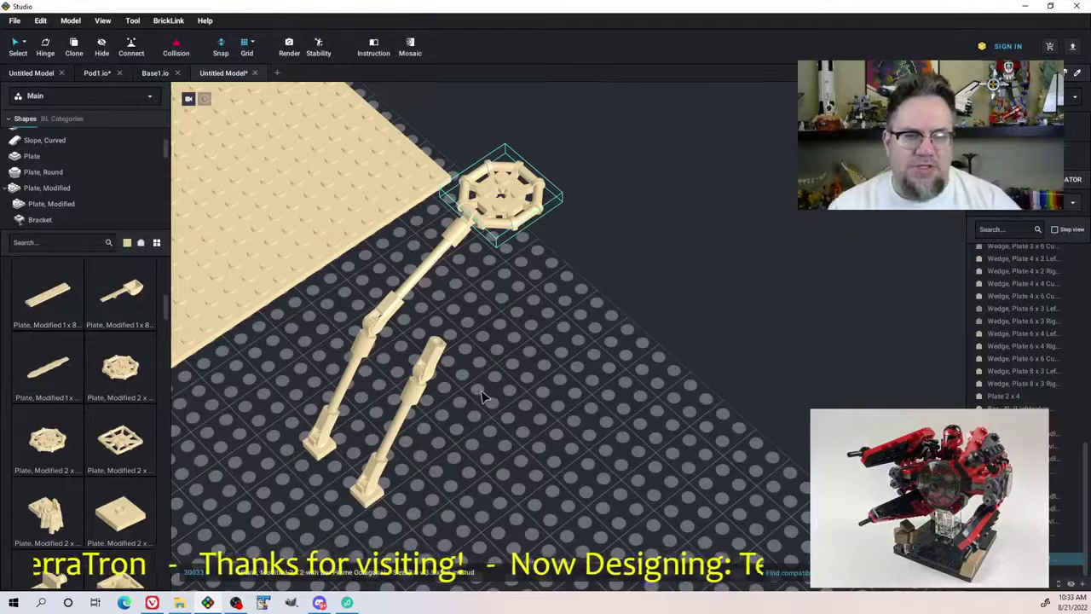
Delete the shorter second arm together with its clip tile
right_drag(480, 384, 505, 360)
click(474, 418)
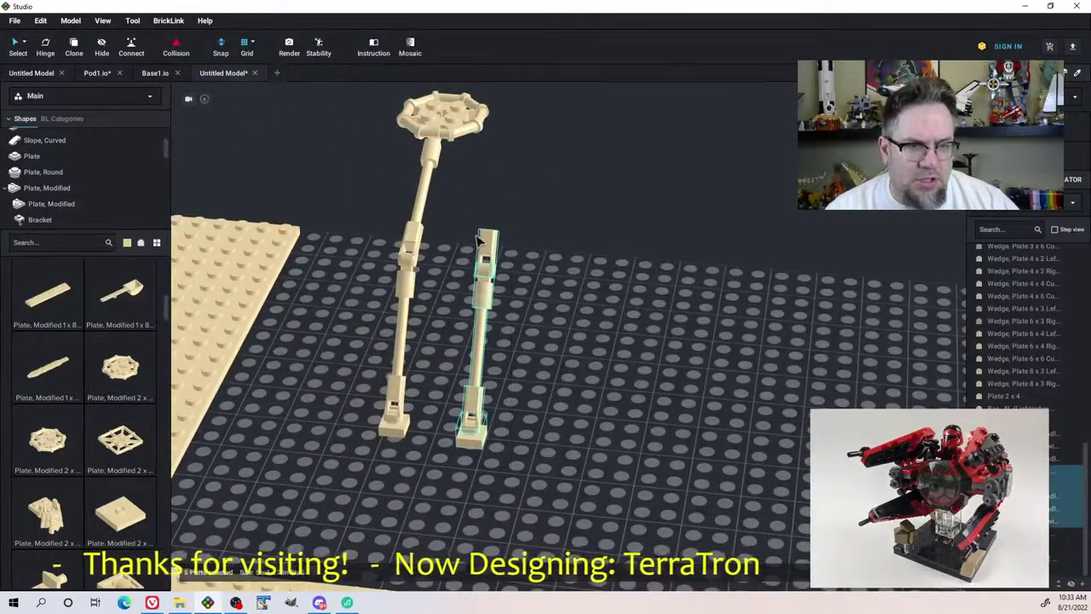
key(Delete)
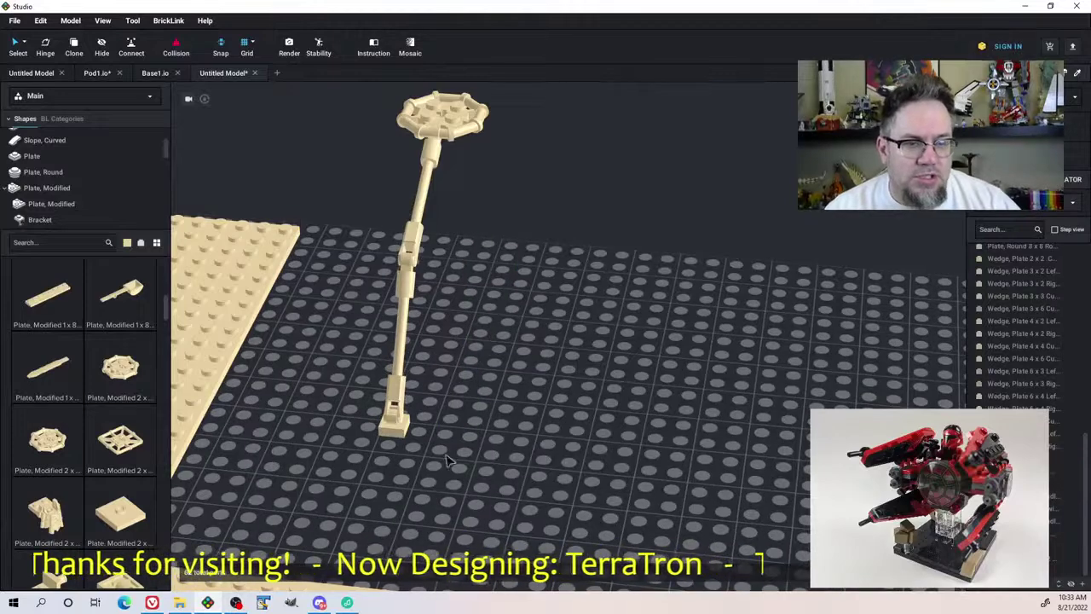
Copy the two-segment arm without its octagonal plate and place the copy on the grid beside the original
right_drag(449, 460, 471, 446)
click(402, 227)
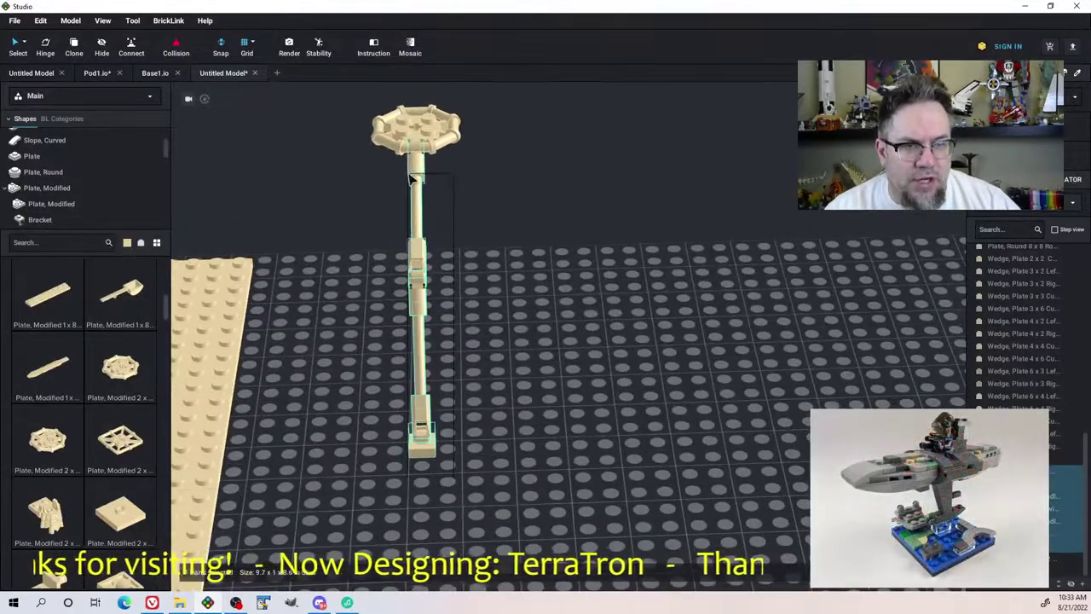
key(ctrl+c)
key(ctrl+v)
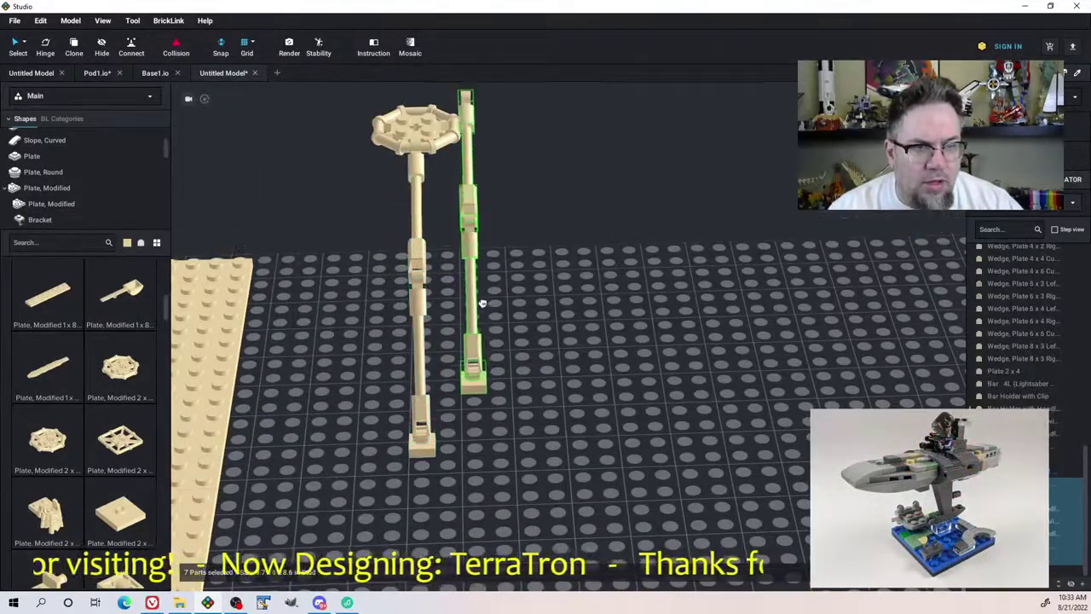
key(Escape)
key(ctrl+v)
right_drag(552, 307, 541, 325)
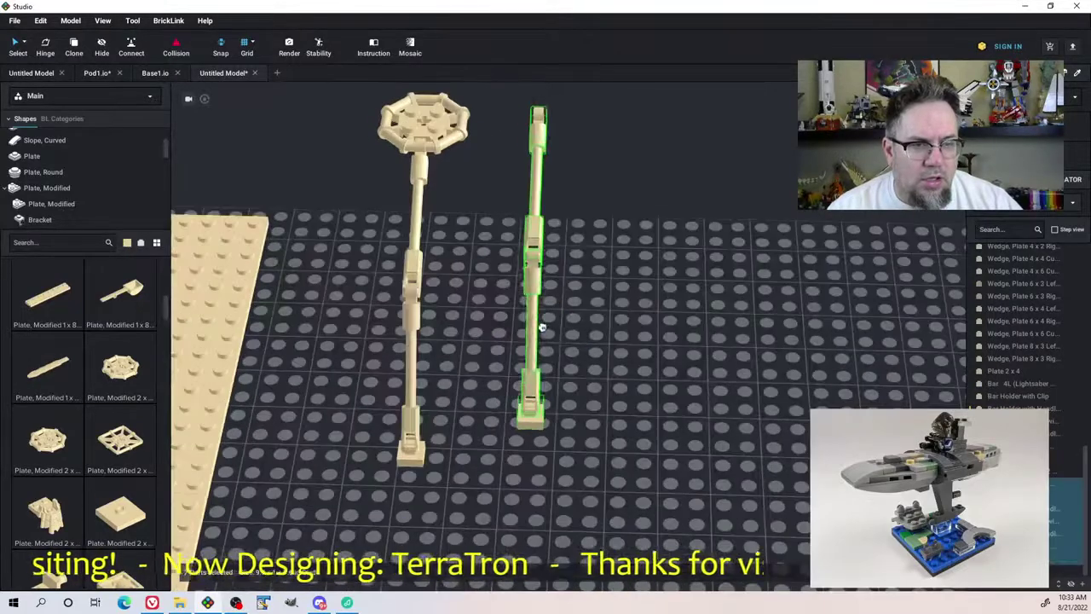
click(543, 329)
Rotate the copied arm so its upper clip faces the octagonal plate and set it down beside the original arm
drag(552, 121, 457, 161)
right_drag(460, 144, 457, 162)
drag(456, 162, 520, 178)
key(Right)
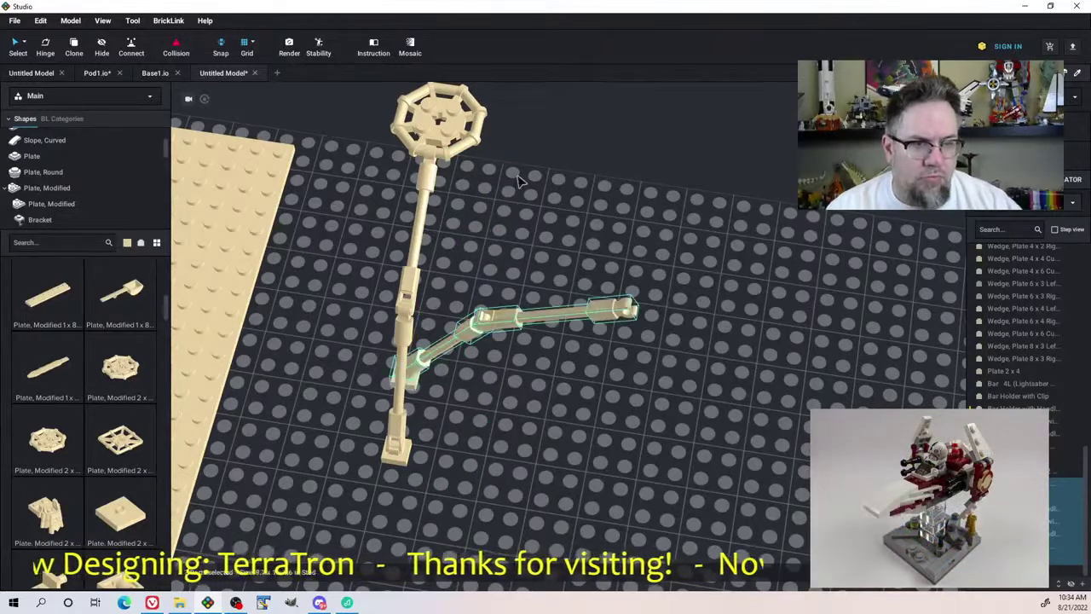
key(Right)
key(Right)
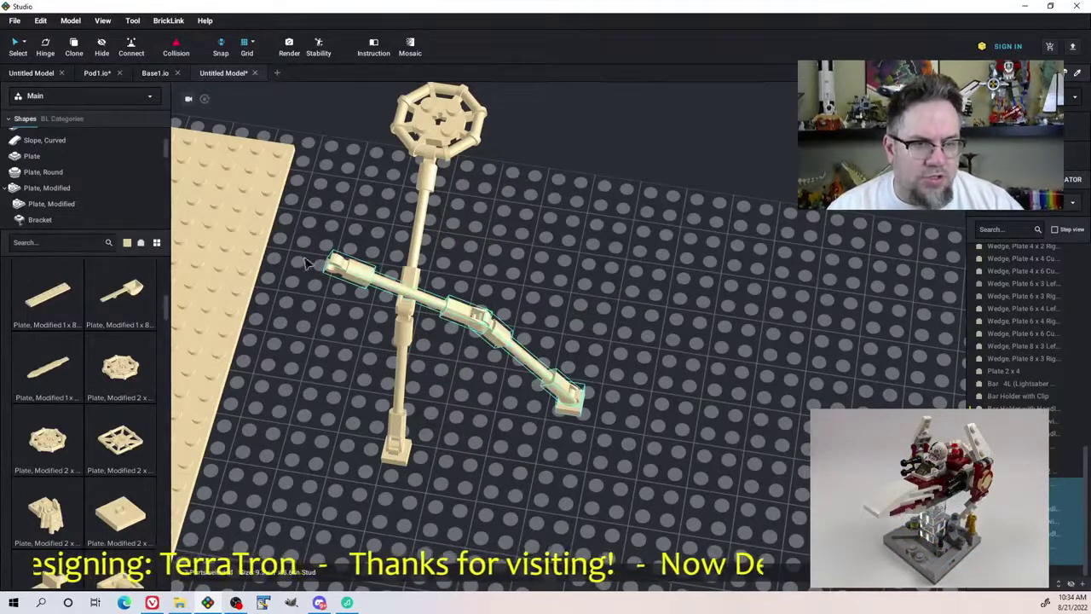
drag(350, 267, 510, 204)
key(h)
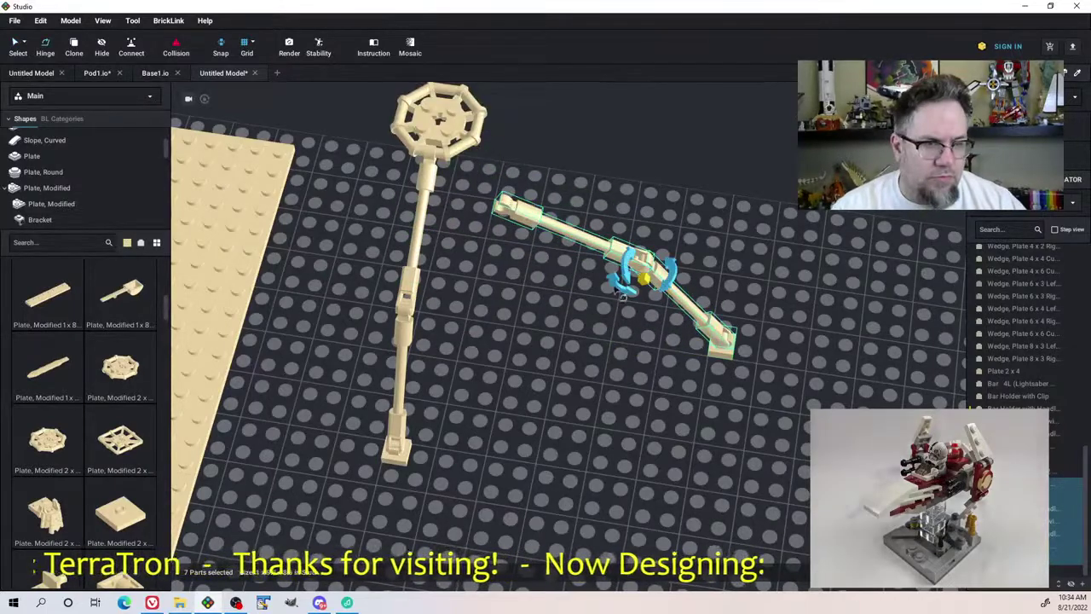
click(726, 348)
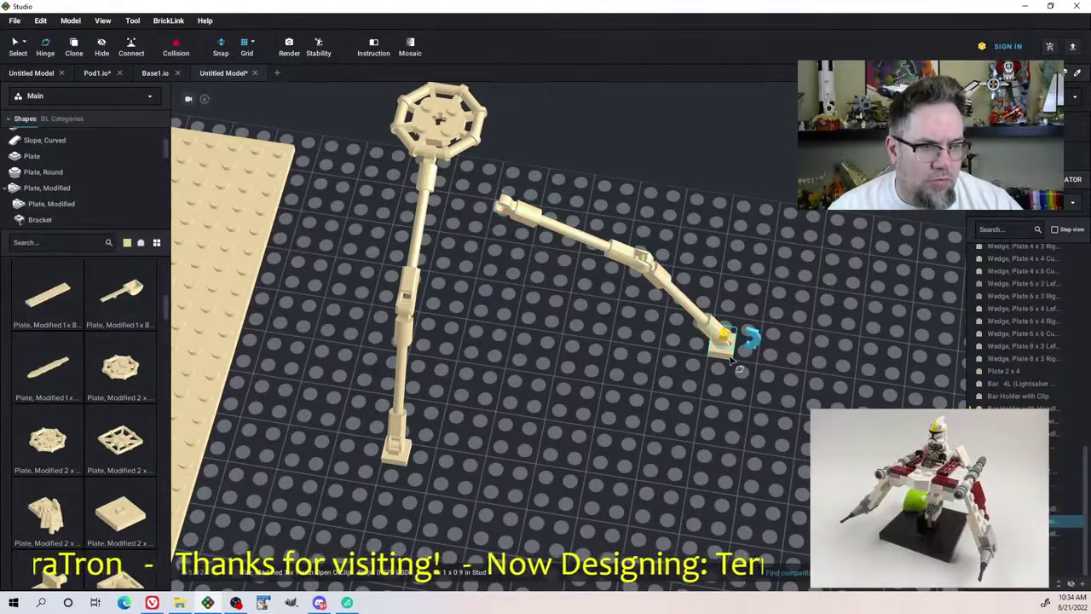
key(Escape)
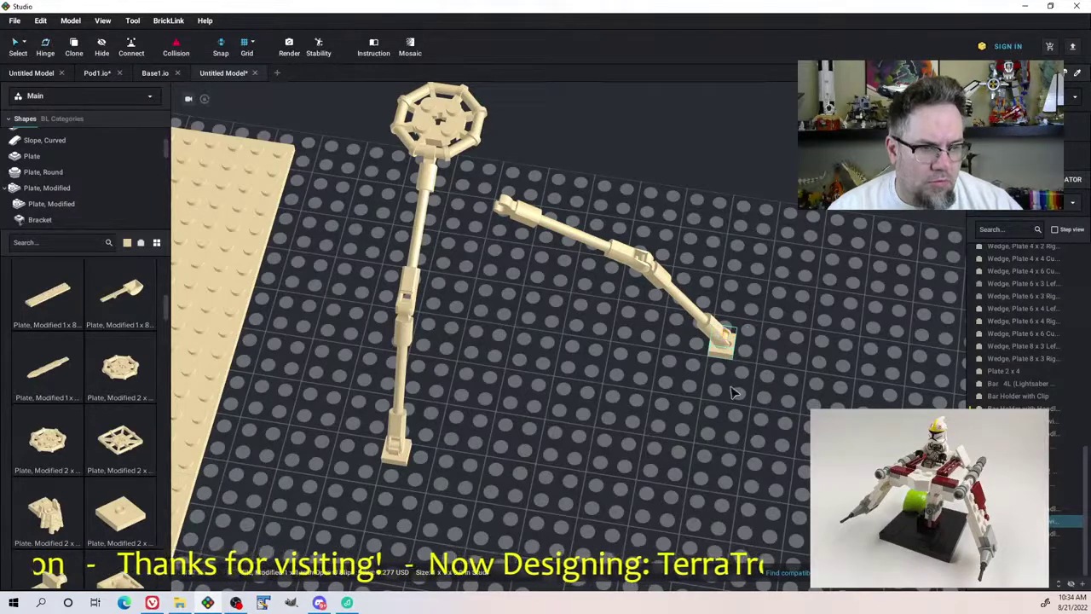
key(h)
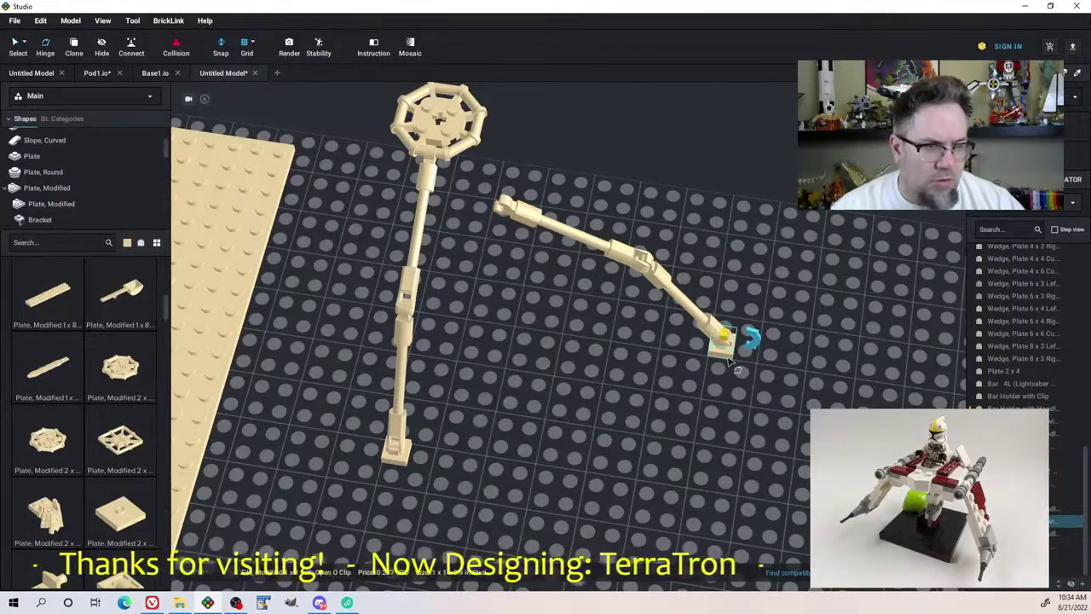
right_drag(738, 366, 733, 372)
click(732, 372)
click(726, 358)
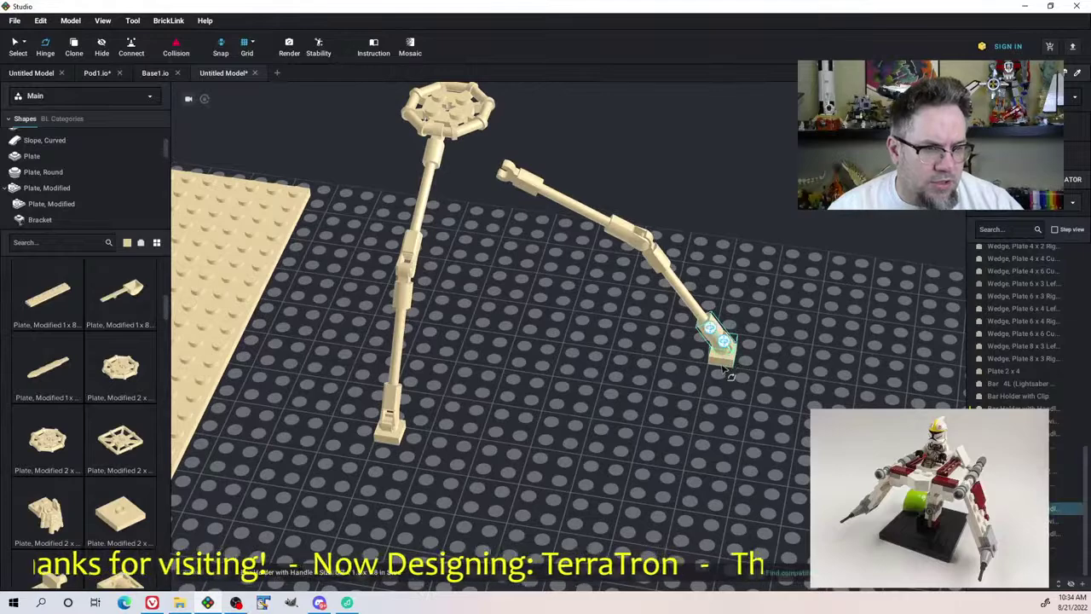
click(725, 361)
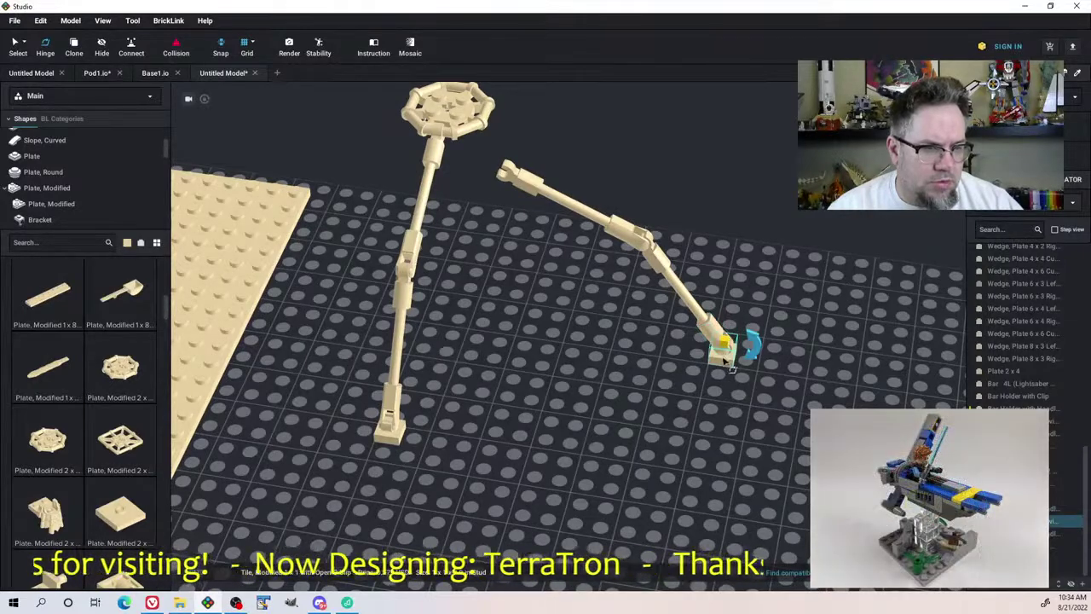
click(729, 346)
click(724, 341)
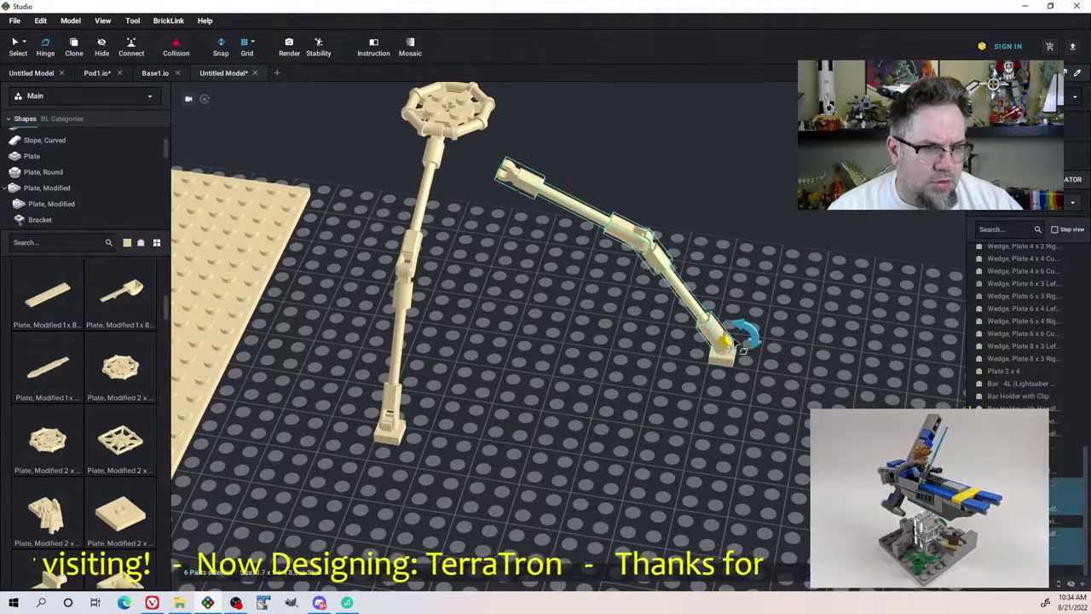
click(760, 299)
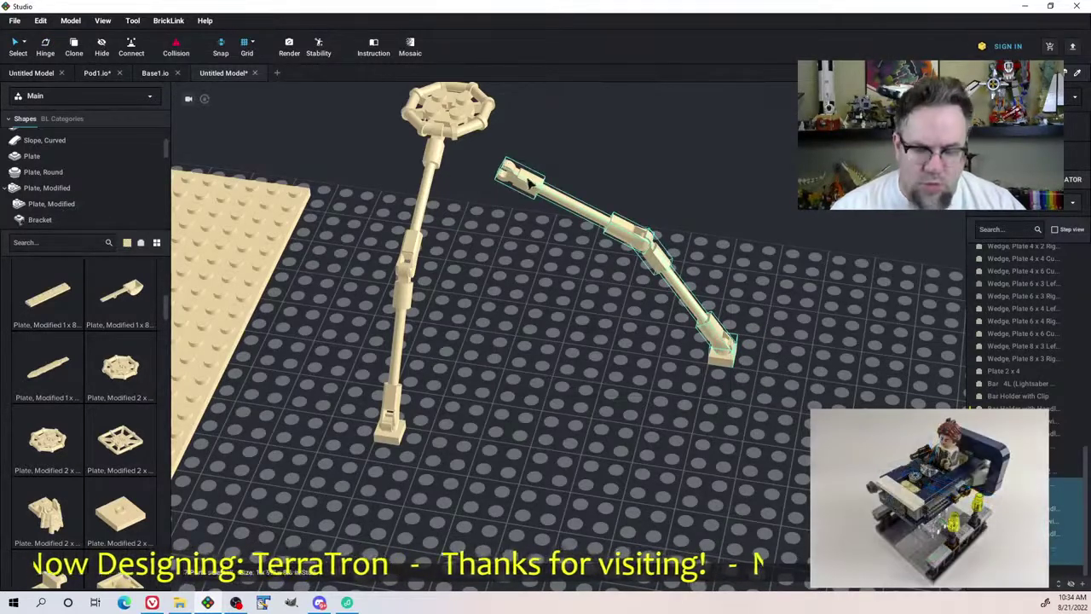
Attach the copied arm's upper clip to a free bar of the octagonal plate
drag(535, 188, 525, 135)
right_drag(560, 141, 496, 152)
middle_drag(561, 182, 520, 218)
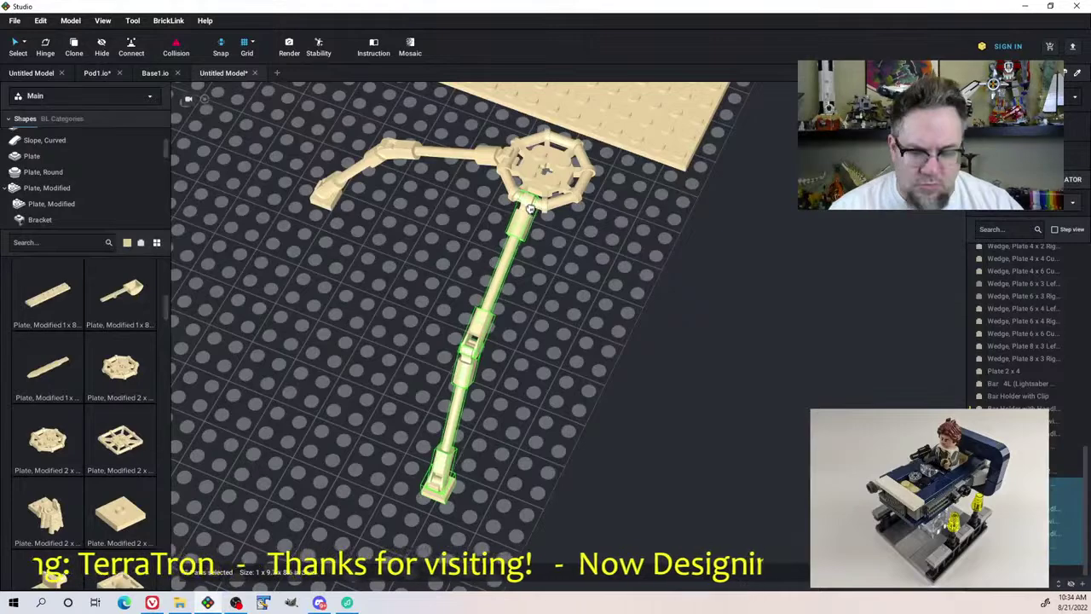
drag(529, 206, 562, 215)
Paste another copy of the arm and attach its upper clip to a neighbouring bar of the octagonal plate
key(ctrl+v)
drag(626, 243, 471, 370)
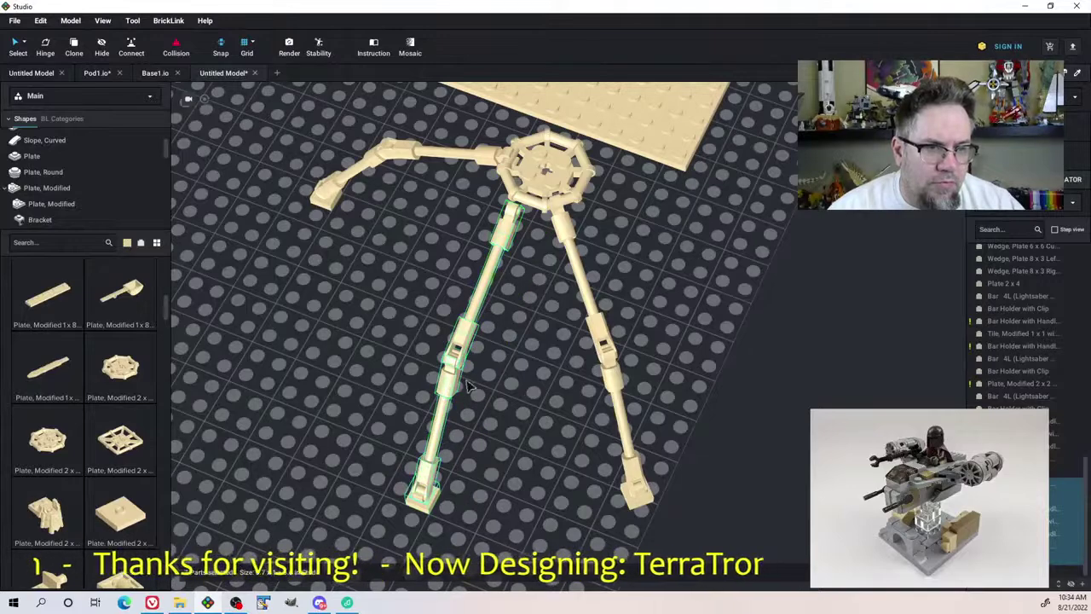
right_drag(473, 375, 538, 385)
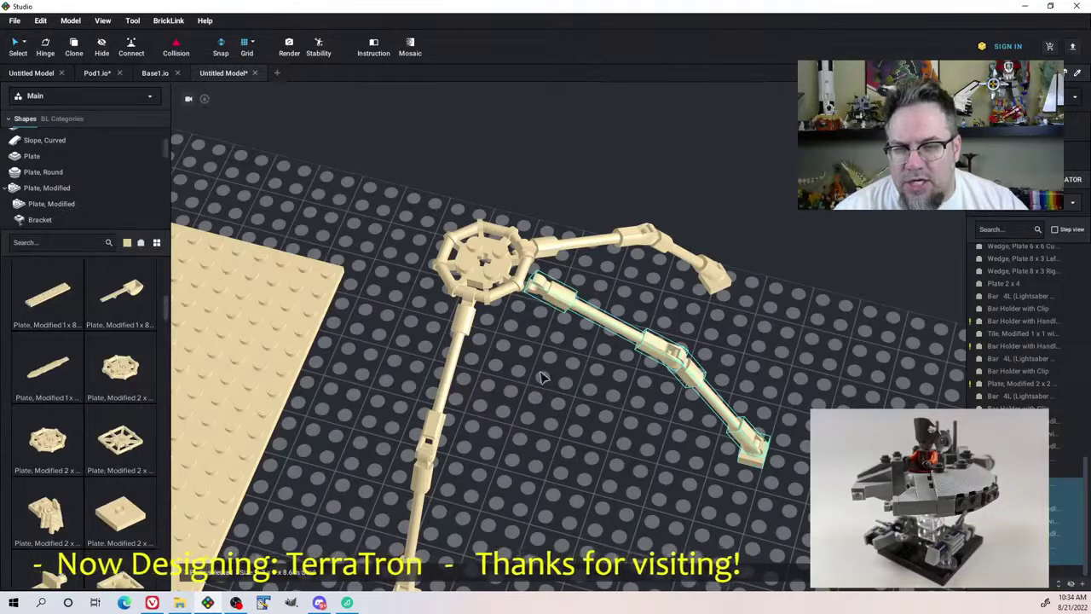
drag(561, 292, 547, 283)
right_drag(614, 273, 611, 274)
Select all seven parts of the outer arm, copy them, and place the pasted arm on the grid beside the structure
click(738, 362)
drag(570, 271, 551, 256)
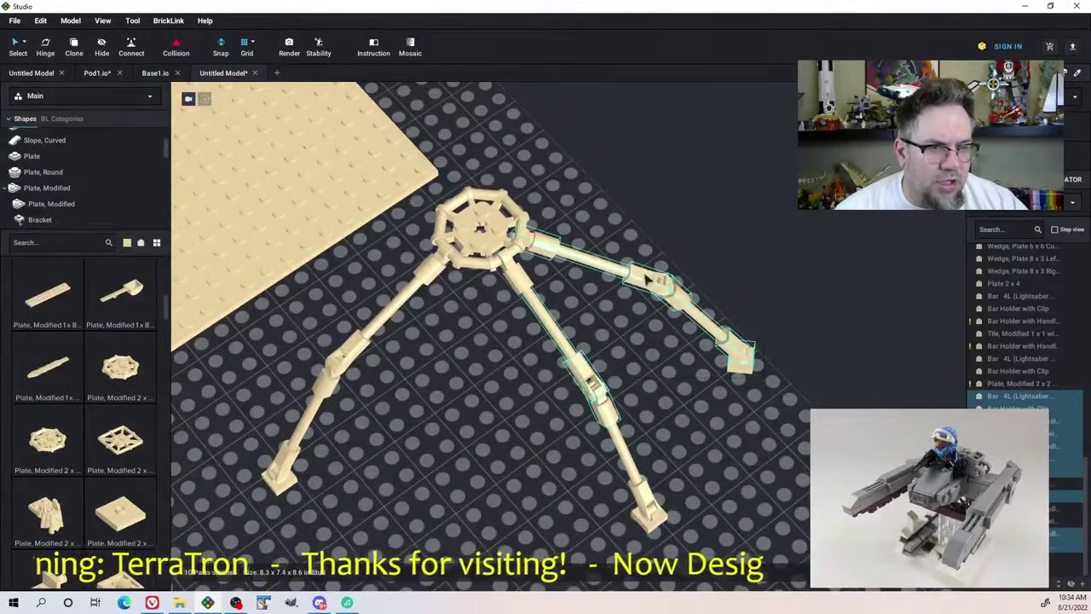
right_drag(740, 324, 701, 314)
click(730, 487)
drag(701, 493, 561, 261)
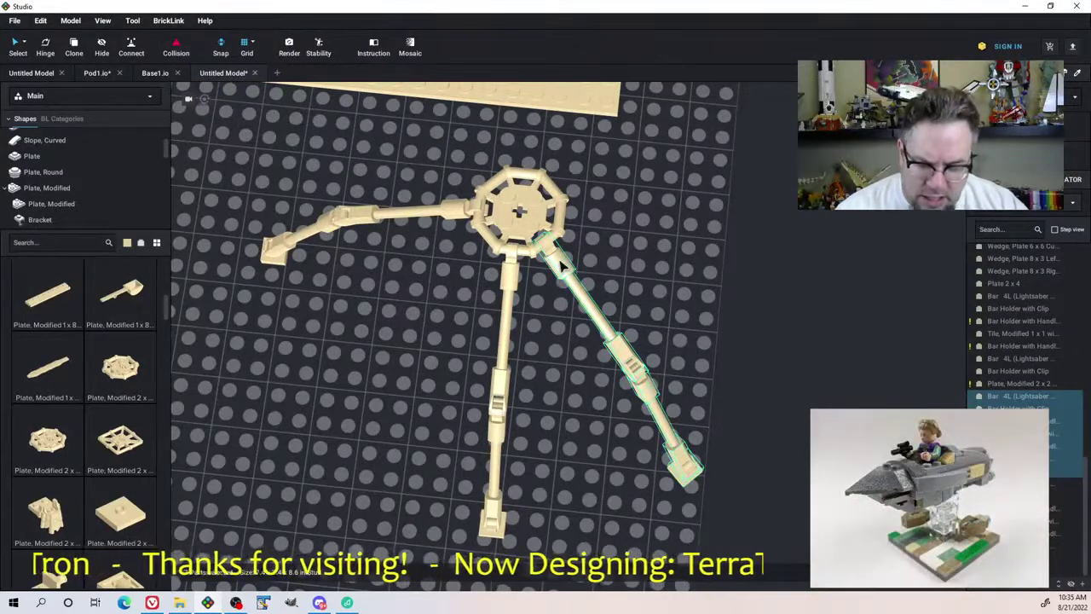
key(ctrl+c)
key(ctrl+v)
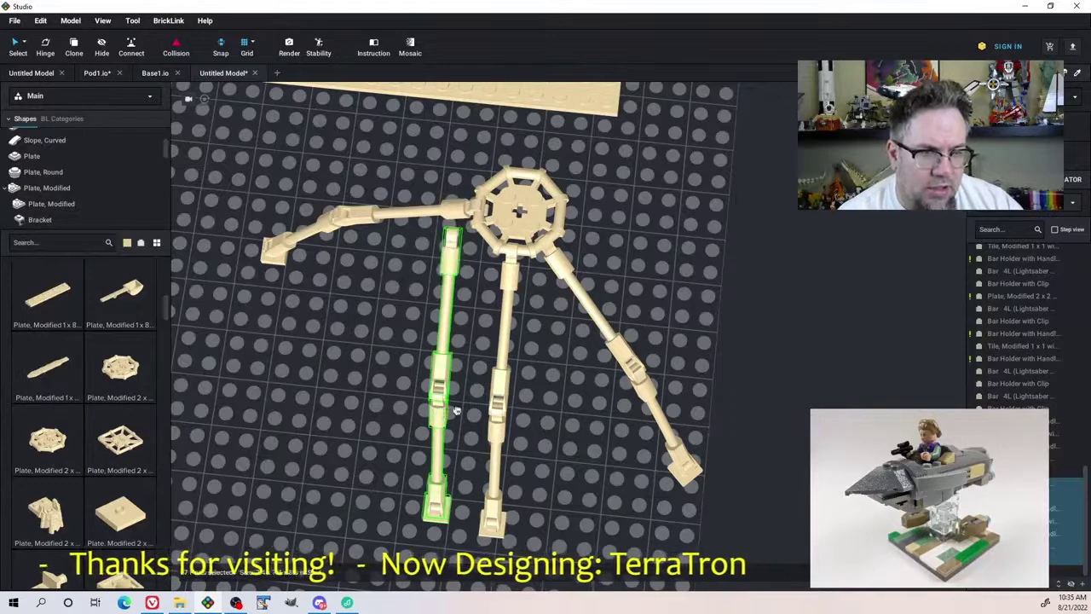
click(441, 418)
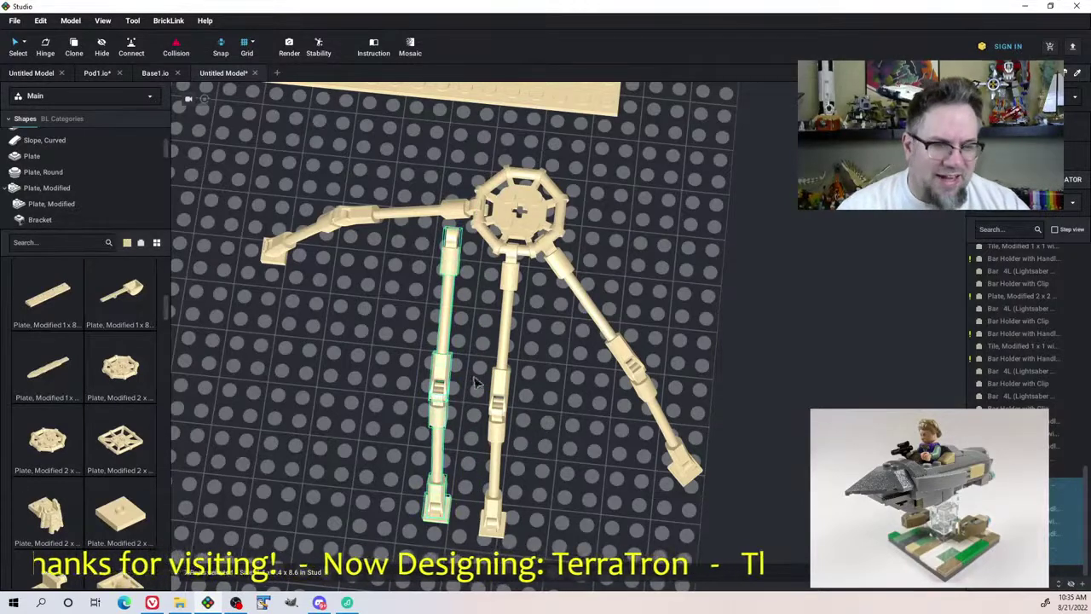
Rotate the new arm to face outward and attach its upper clip to the octagonal plate opposite the original arm
key(Left)
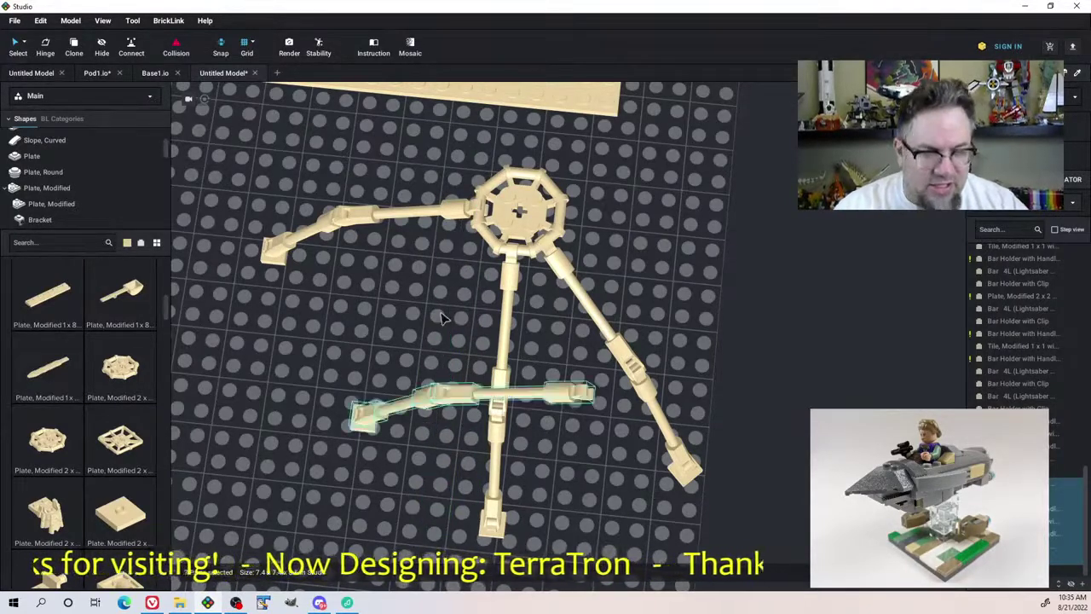
key(Right)
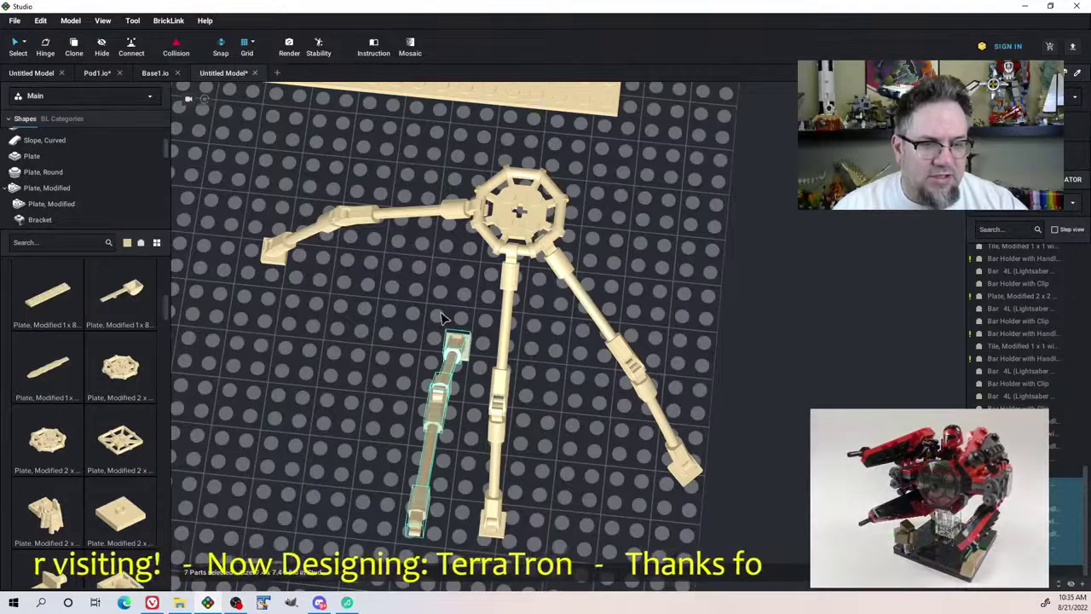
key(Right)
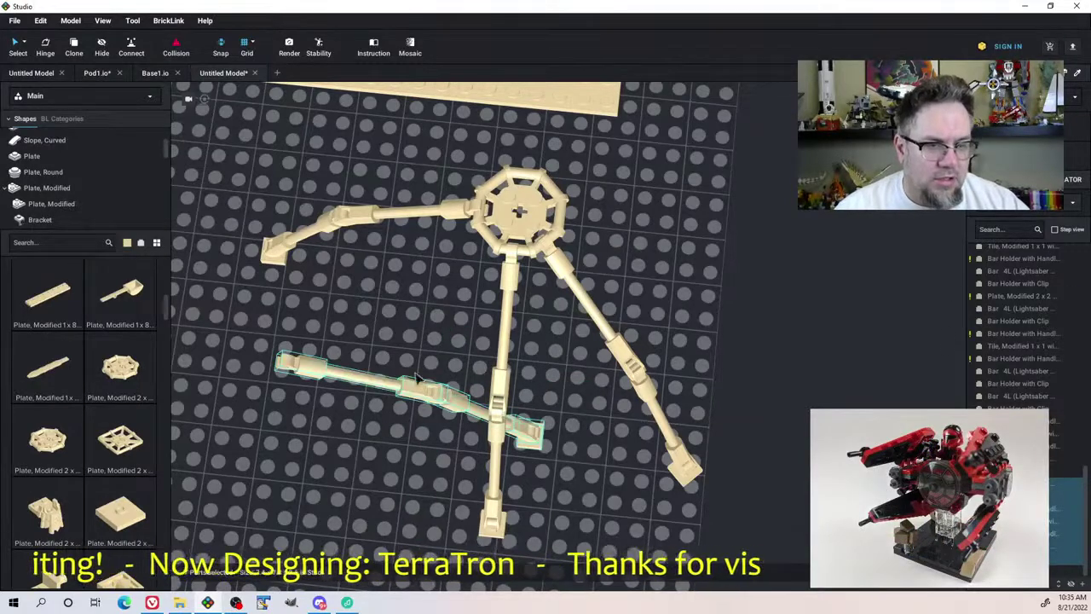
drag(303, 364, 573, 222)
right_drag(590, 249, 635, 252)
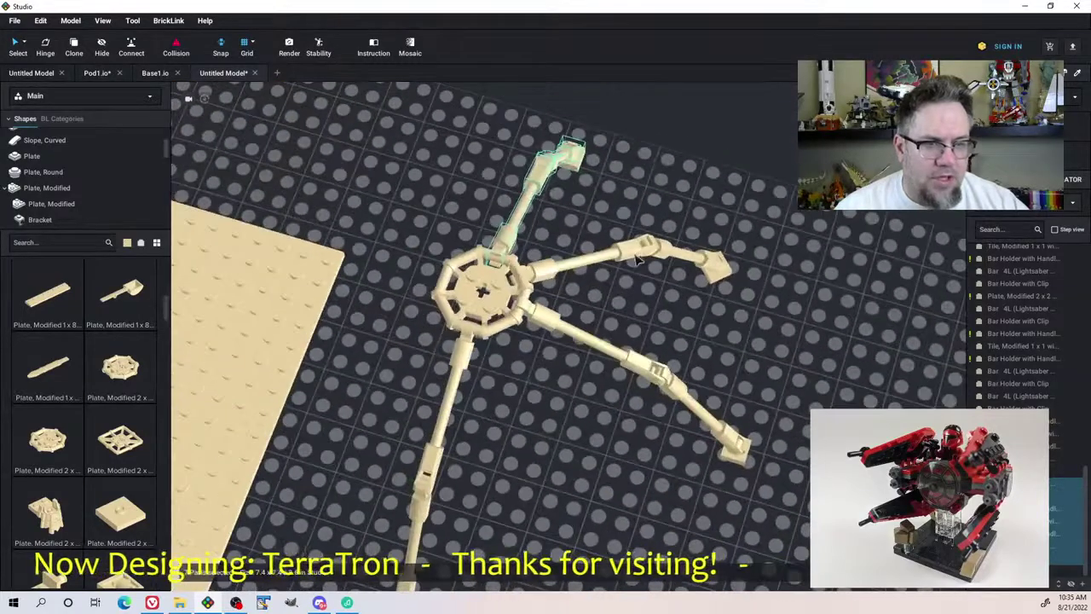
scroll(664, 318, down, 3)
right_drag(595, 331, 614, 344)
scroll(612, 380, down, 3)
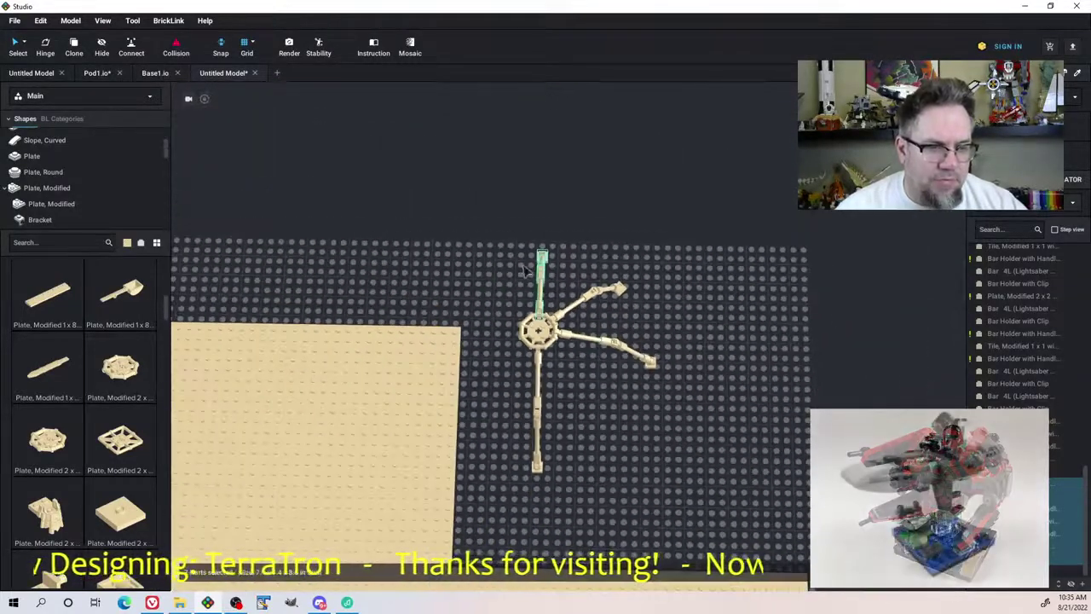
Paste another copy of the arm, rotate it to face outward, and attach its upper clip to a free bar of the octagonal plate
drag(505, 224, 690, 465)
drag(546, 327, 658, 376)
click(606, 401)
right_drag(607, 400, 657, 389)
scroll(657, 394, up, 5)
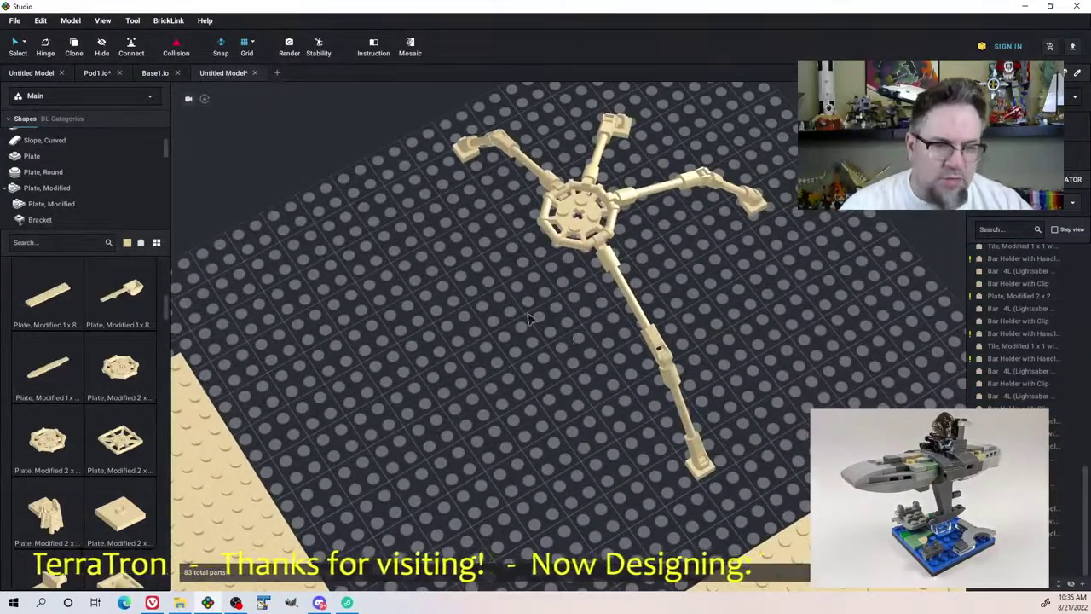
key(ctrl+v)
key(Right)
key(Right)
key(Right)
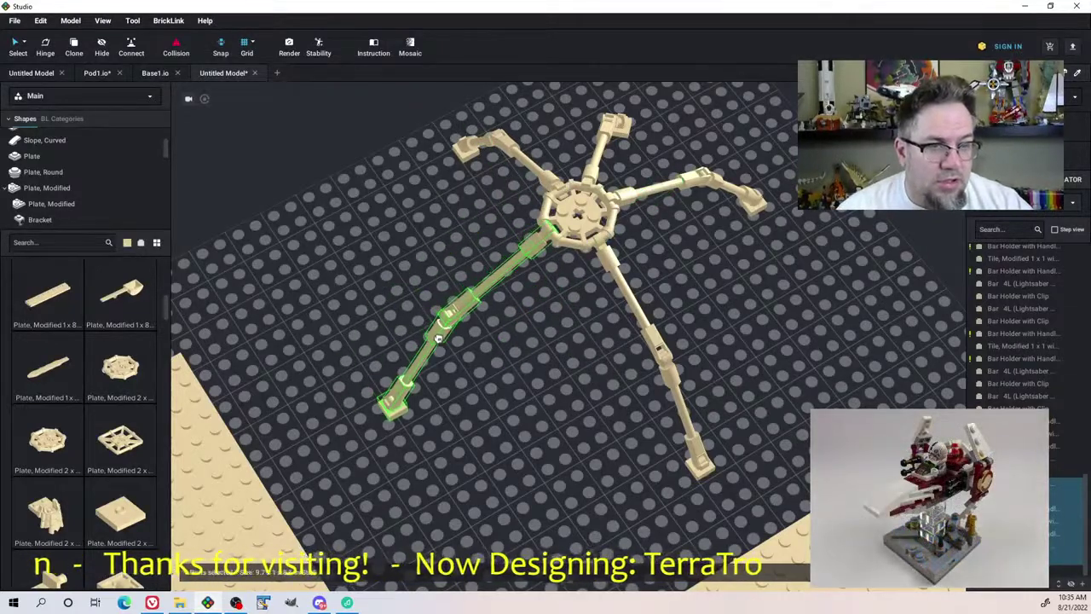
click(430, 408)
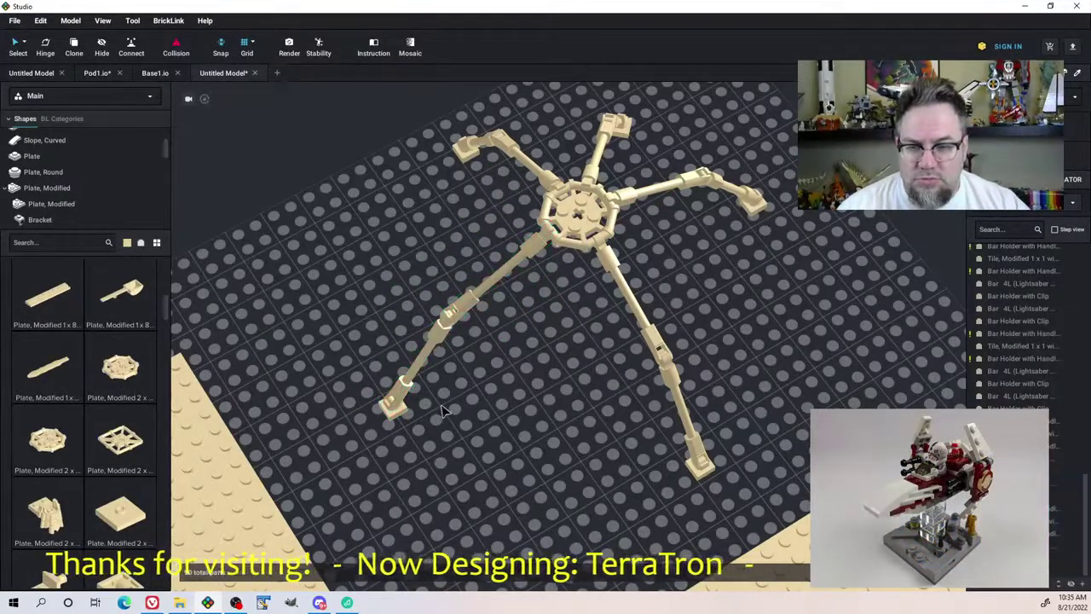
right_drag(441, 410, 531, 390)
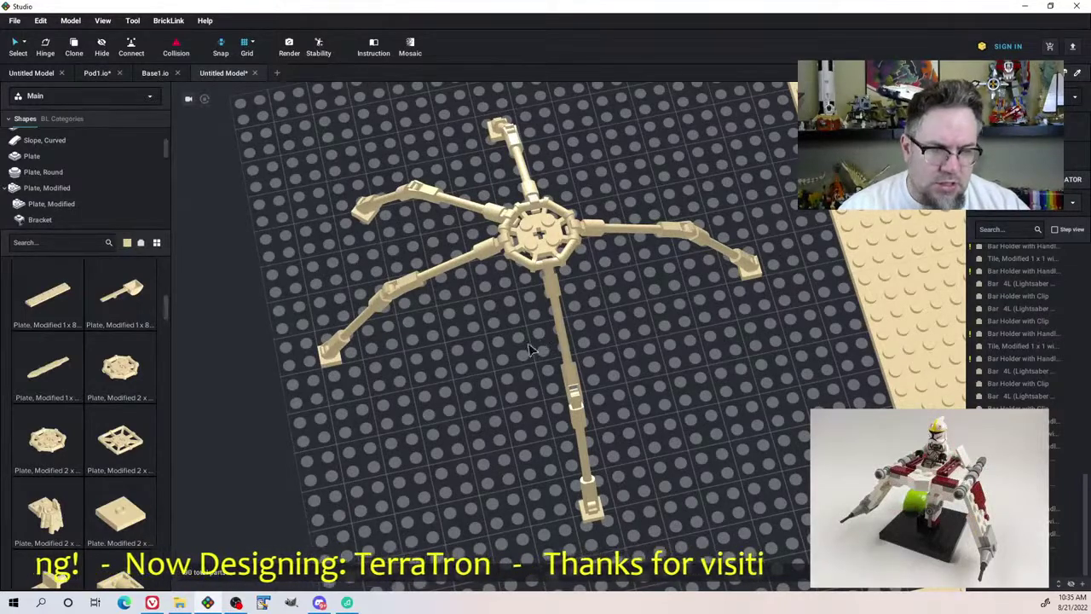
Paste a sixth arm, rotate it, and attach its upper clip to the next free bar of the octagonal plate
key(ctrl+v)
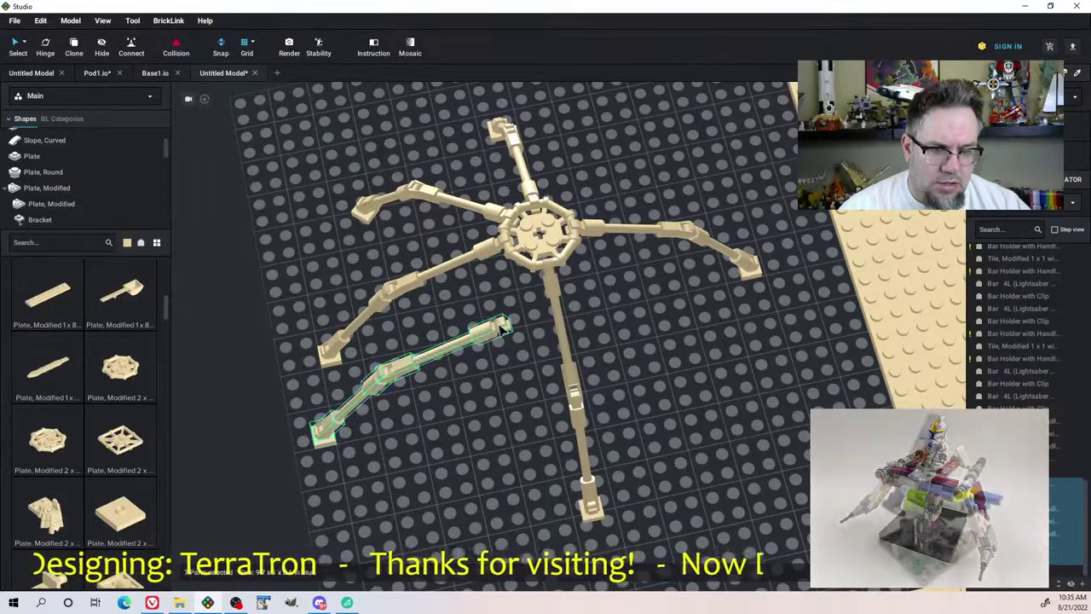
key(Left)
click(501, 333)
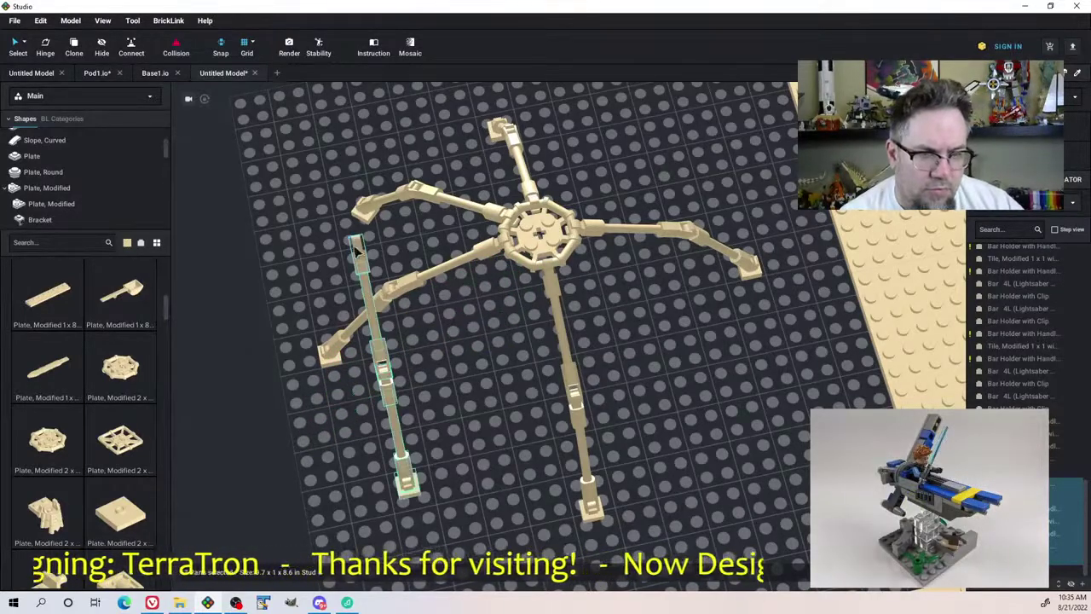
drag(357, 247, 524, 272)
right_drag(579, 281, 550, 291)
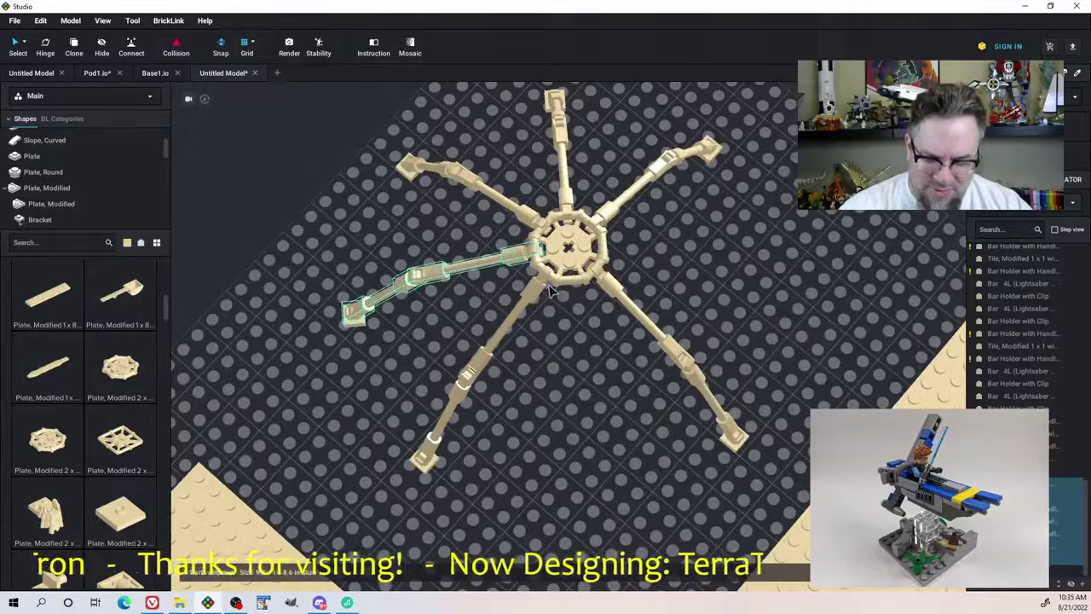
Copy the newly attached arm and place the duplicate on the grid beside the structure
key(ctrl+c)
key(ctrl+v)
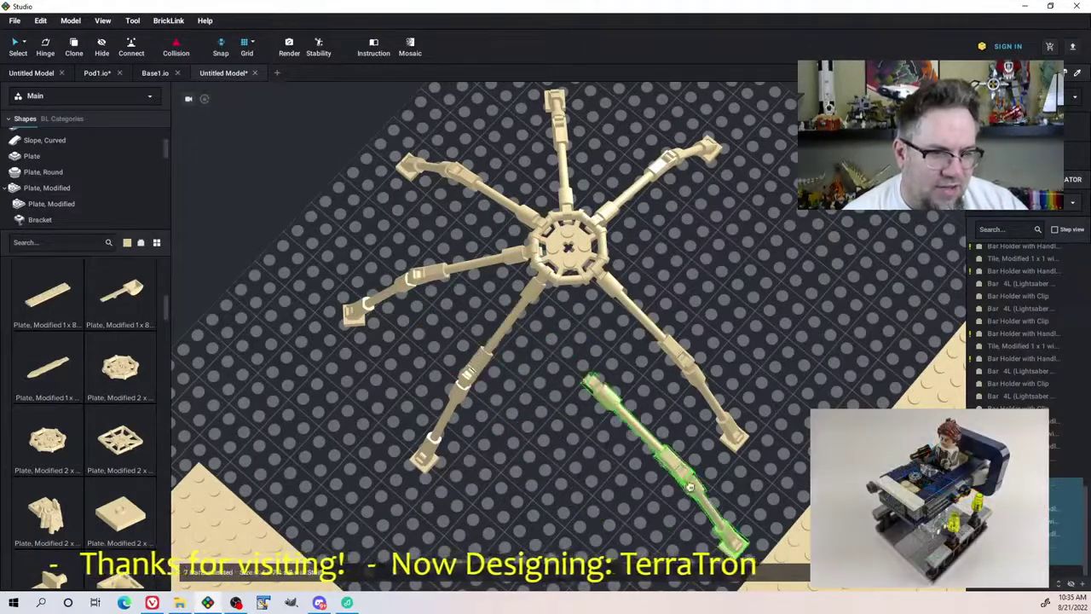
click(656, 472)
Attach the duplicated seventh arm's upper clip to a free bar of the octagonal plate, between two existing arms
drag(549, 376, 574, 290)
right_drag(574, 290, 572, 262)
drag(572, 262, 574, 221)
right_drag(575, 220, 569, 237)
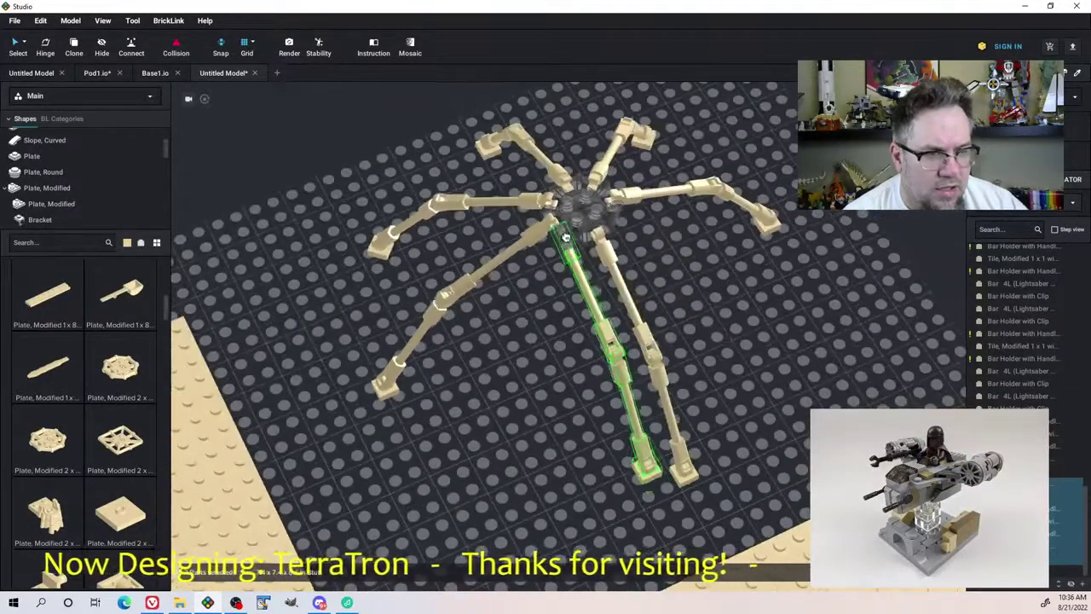
drag(568, 238, 576, 242)
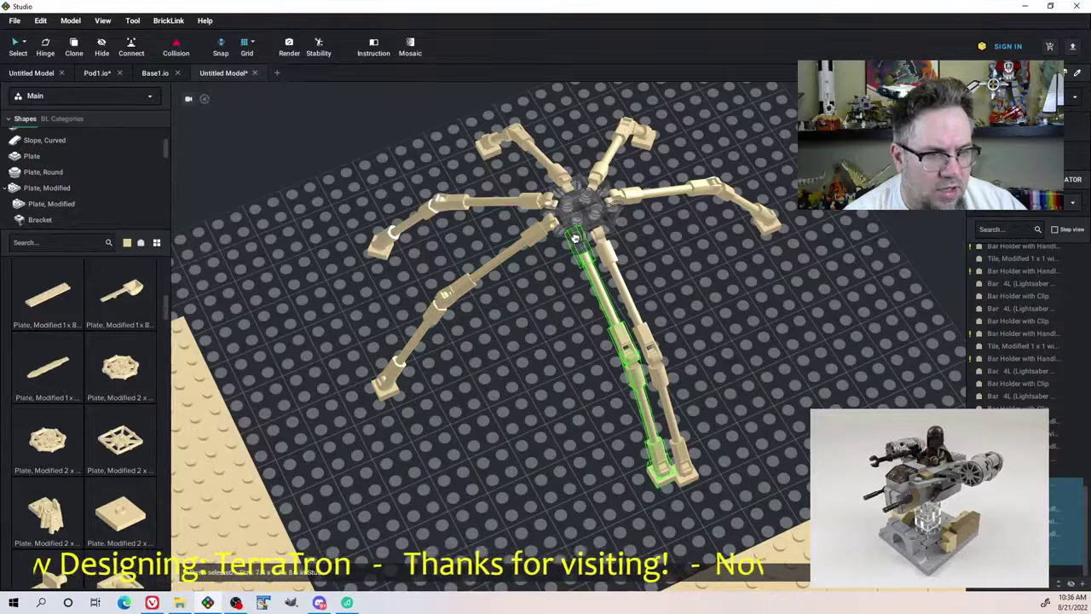
right_drag(577, 239, 575, 216)
drag(576, 219, 622, 198)
right_drag(623, 206, 594, 204)
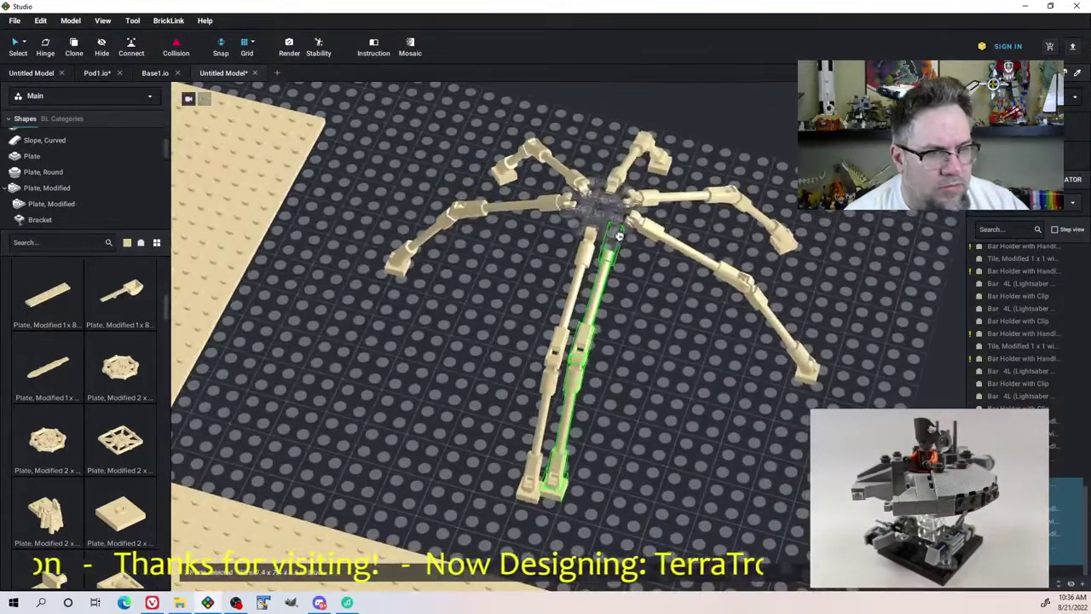
drag(620, 237, 623, 235)
right_drag(622, 240, 614, 258)
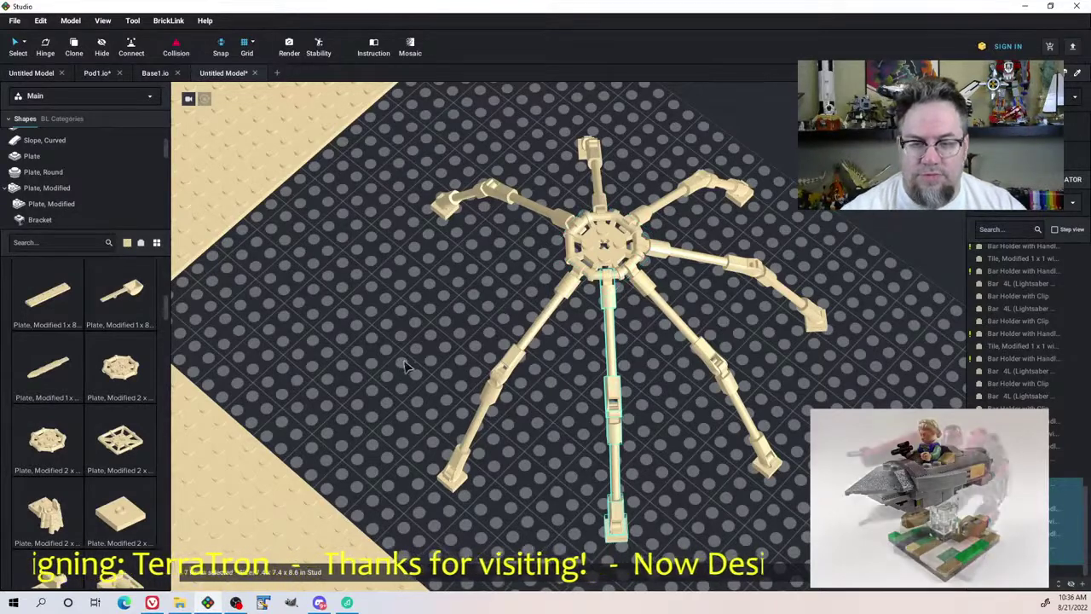
right_drag(408, 366, 433, 364)
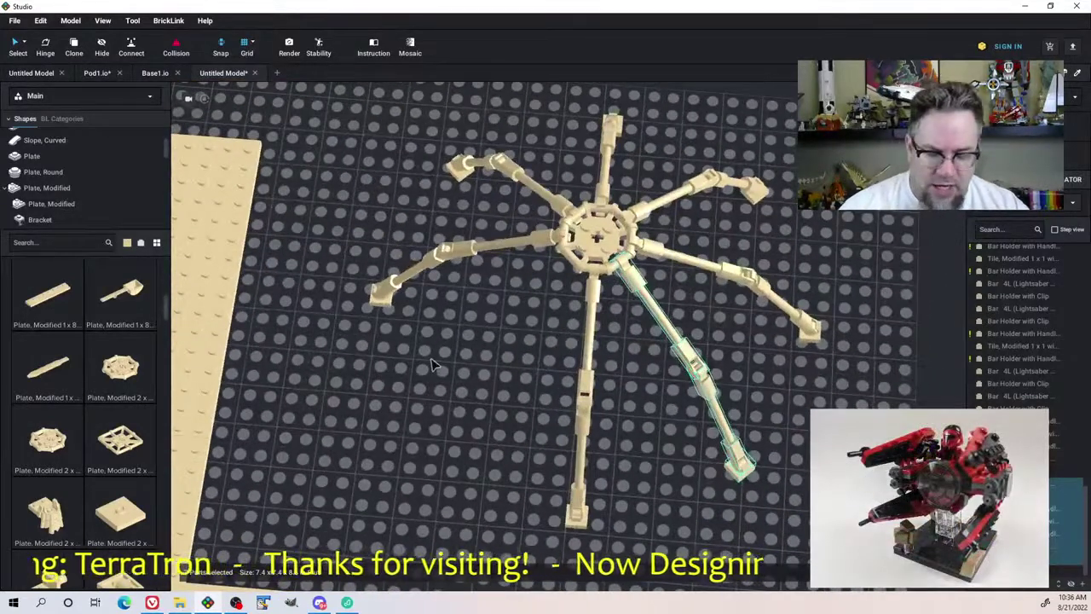
Paste an eighth arm and try to attach its upper clip to the last free bar of the octagonal plate
key(ctrl+v)
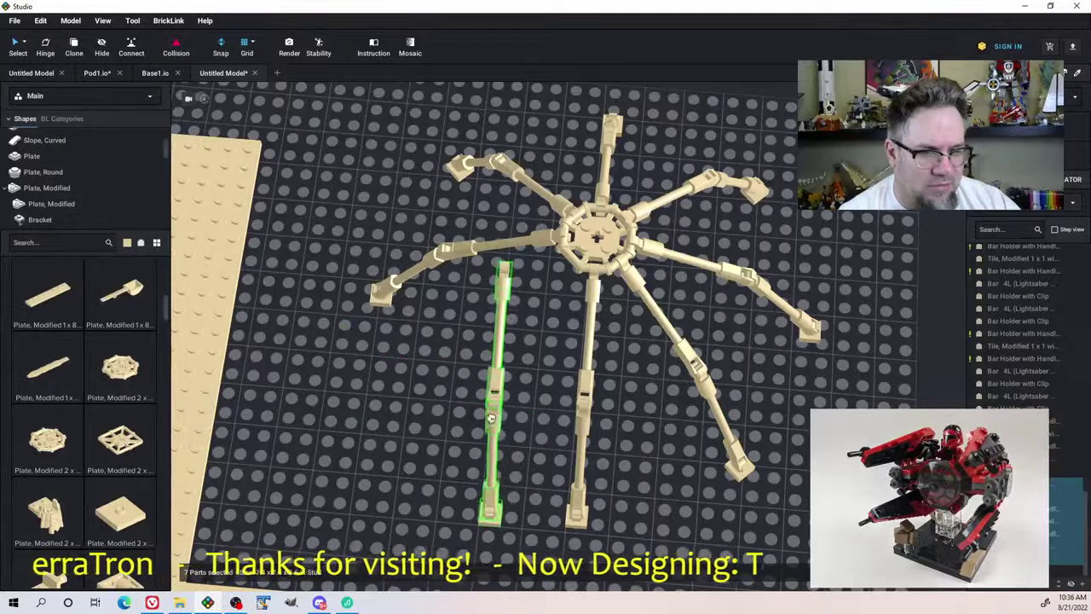
click(465, 435)
drag(484, 314, 575, 260)
right_drag(575, 260, 578, 216)
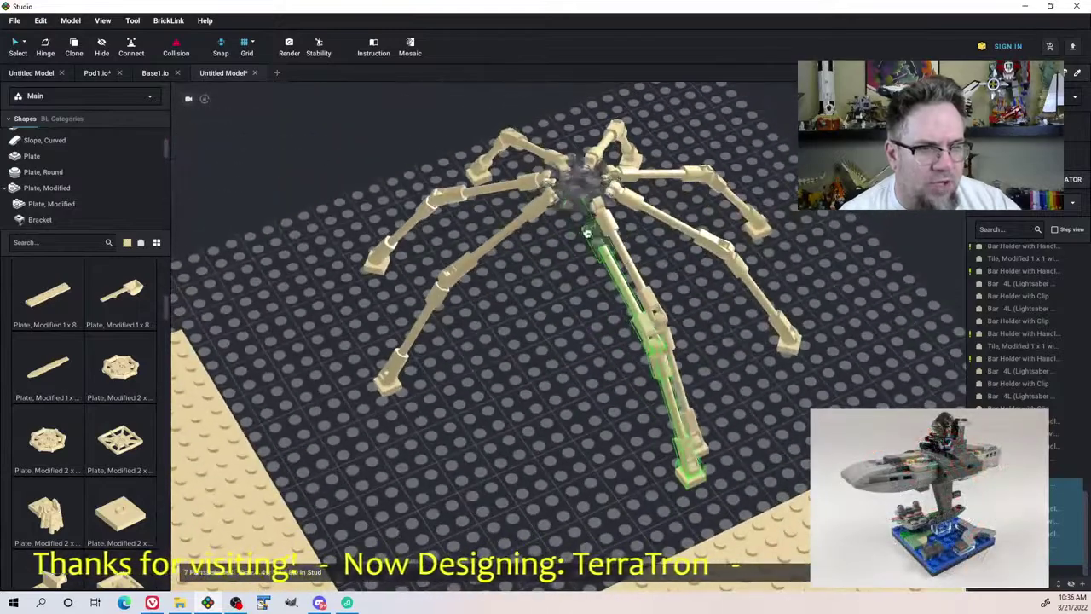
drag(579, 217, 560, 285)
Rotate the eighth arm's detached Bar Holder with Clip using Hinge and attach it to the plate's last free bar
click(541, 308)
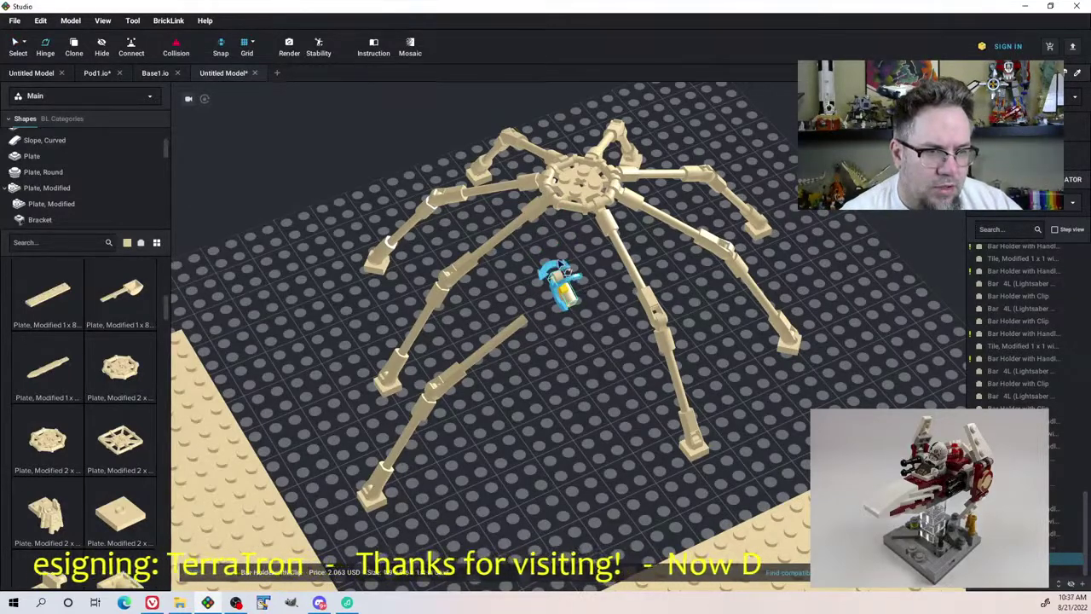
click(560, 268)
click(564, 287)
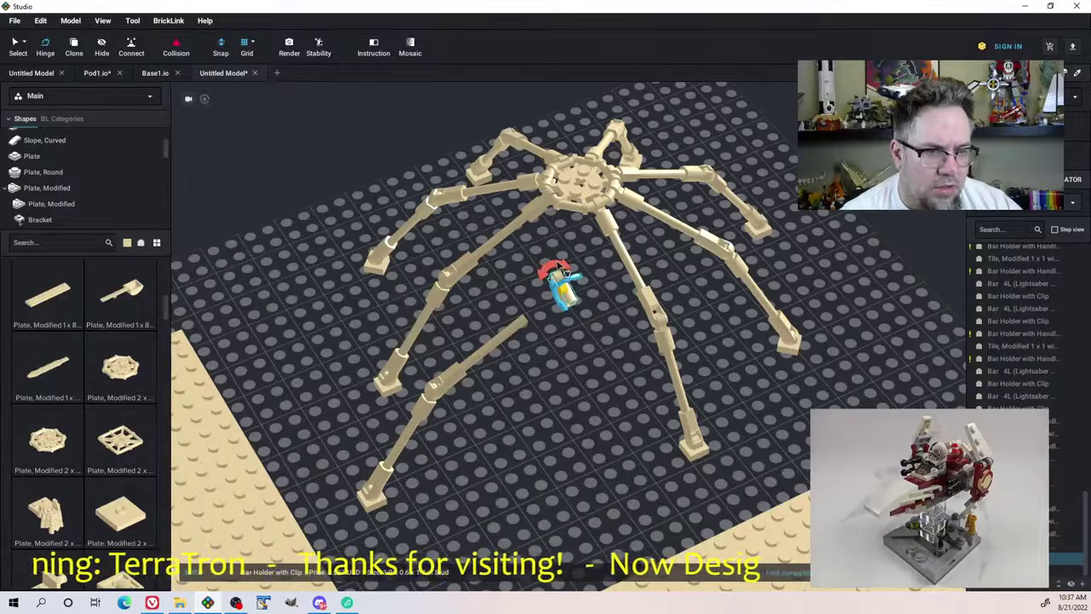
drag(551, 258, 576, 226)
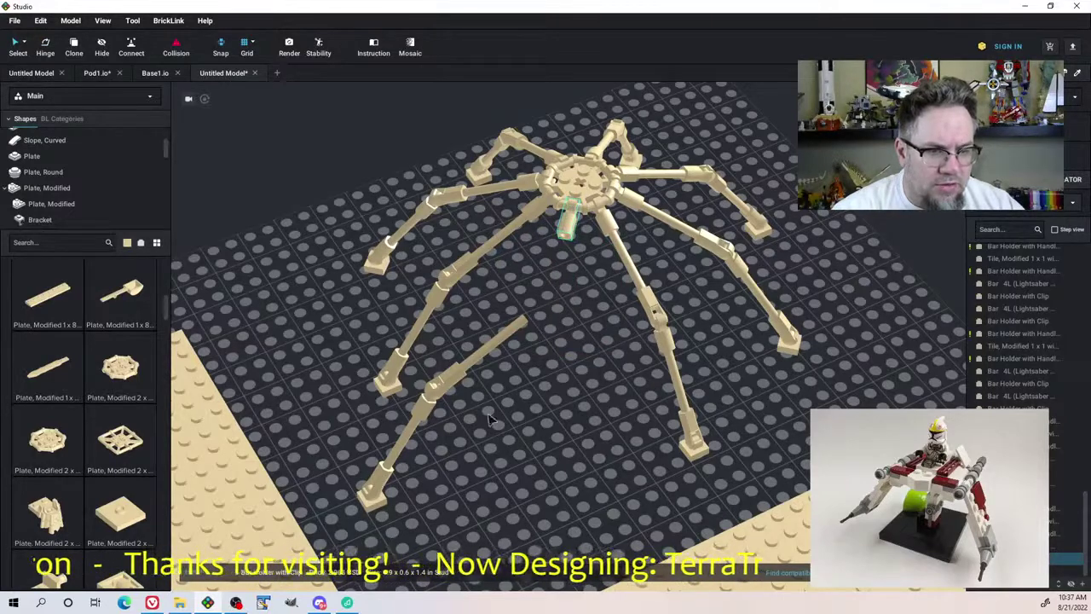
Select the remaining parts of the loose arm and rotate them with Hinge to line up with the clip on the plate
mouse_move(511, 341)
mouse_down()
mouse_move(562, 252)
mouse_move(511, 338)
mouse_up()
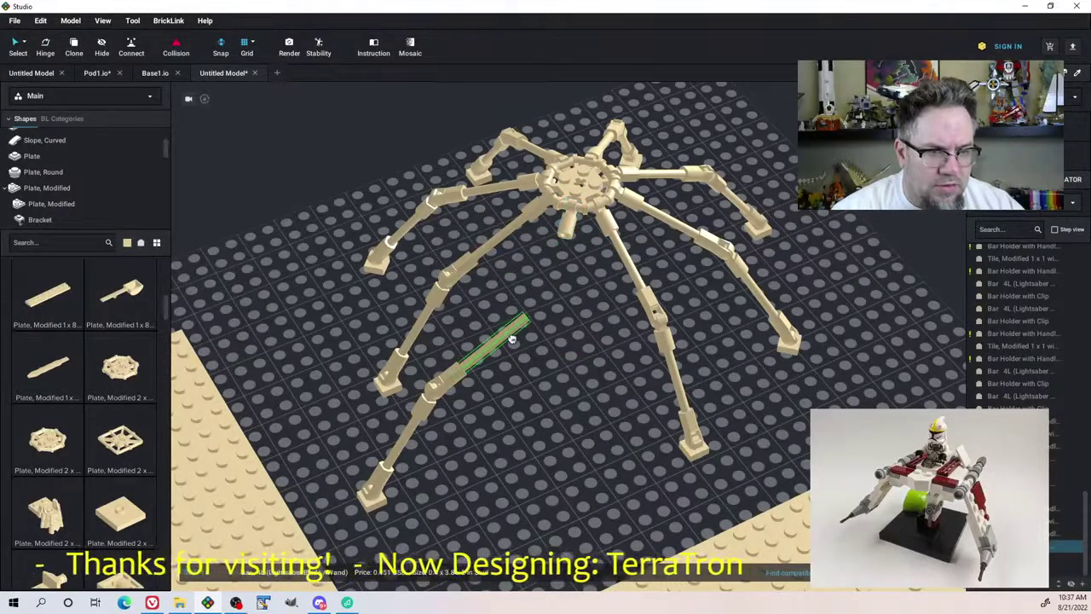
right_drag(511, 339, 492, 411)
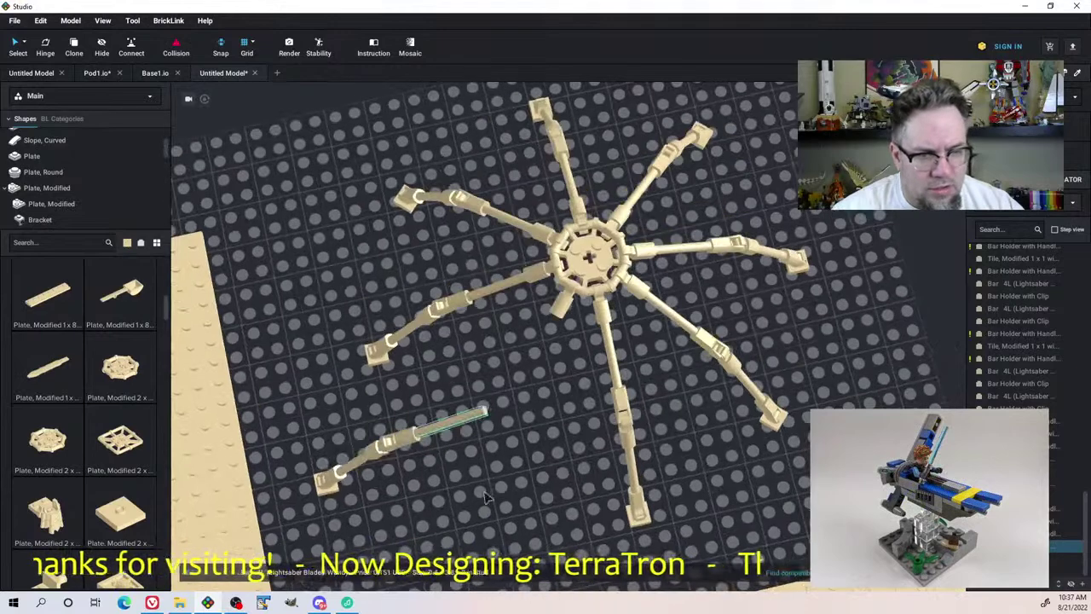
drag(461, 495, 326, 404)
key(h)
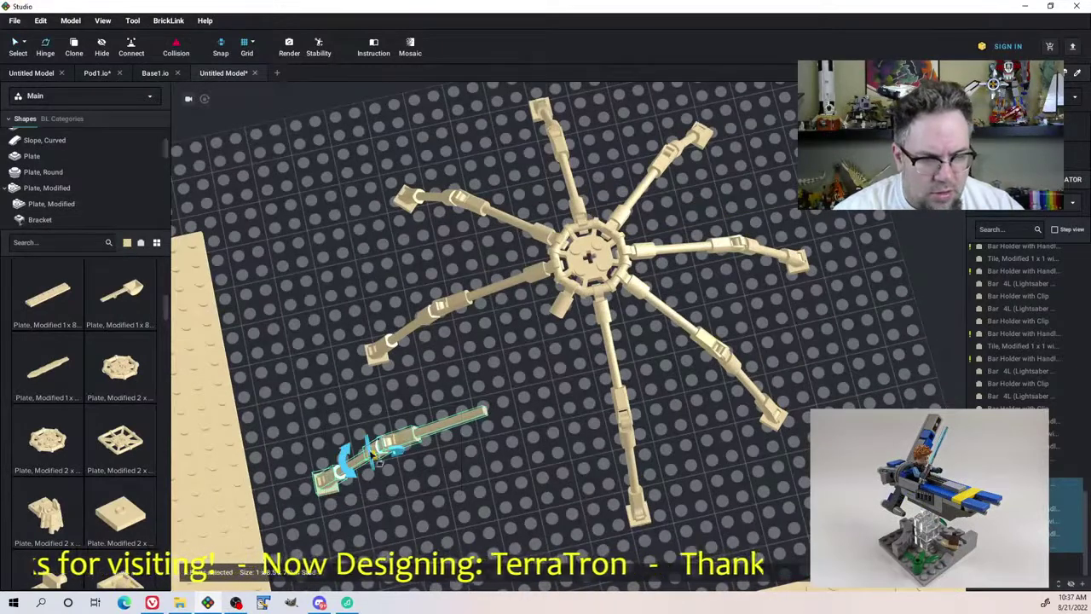
drag(350, 476, 347, 501)
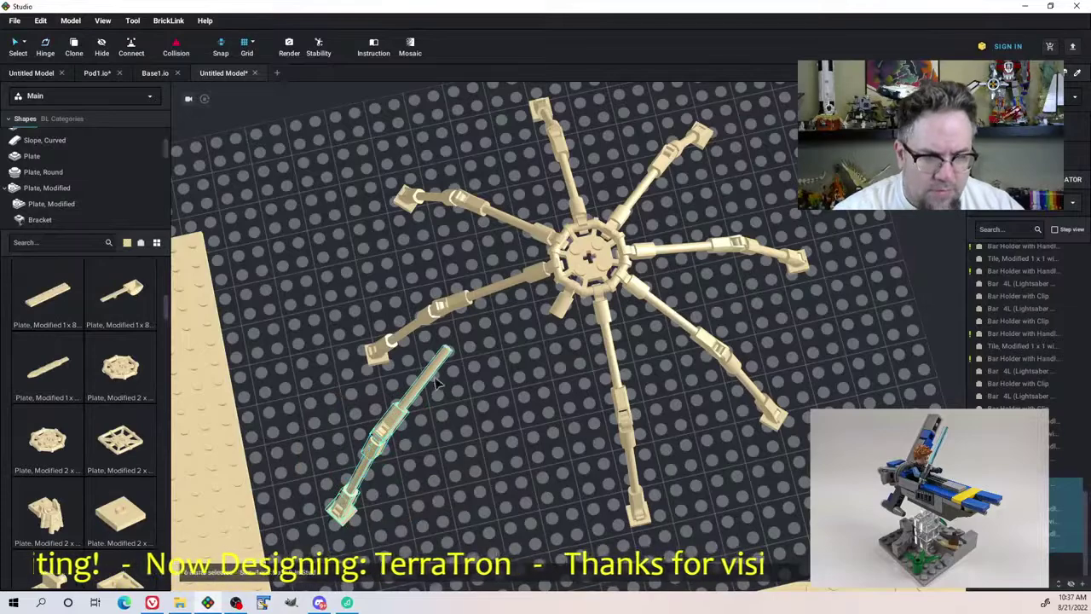
Try to insert the loose arm's bar into the clip on the octagonal plate, and undo the moves
drag(443, 362, 560, 324)
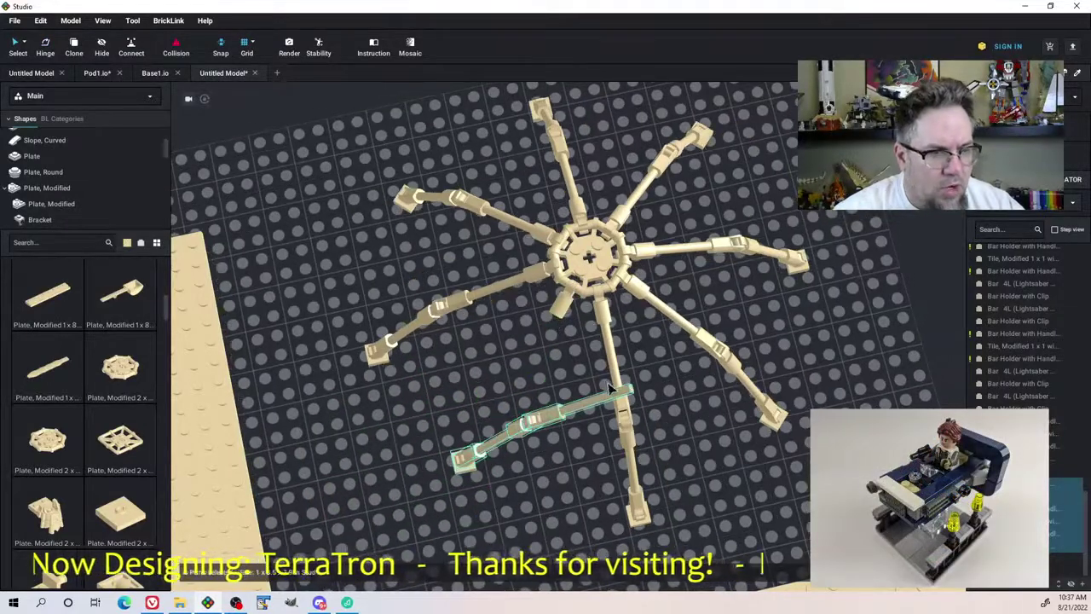
drag(627, 398, 556, 326)
key(ctrl+z)
key(ctrl+z)
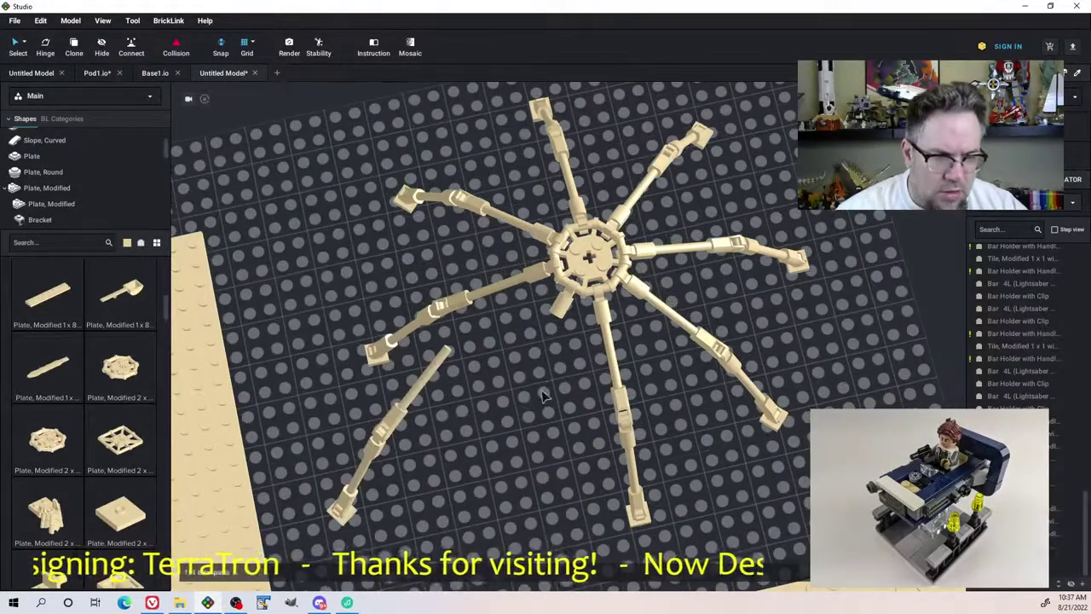
Select the whole loose arm and attach its upper bar to the empty clip holder on the octagonal plate
right_drag(418, 456, 478, 460)
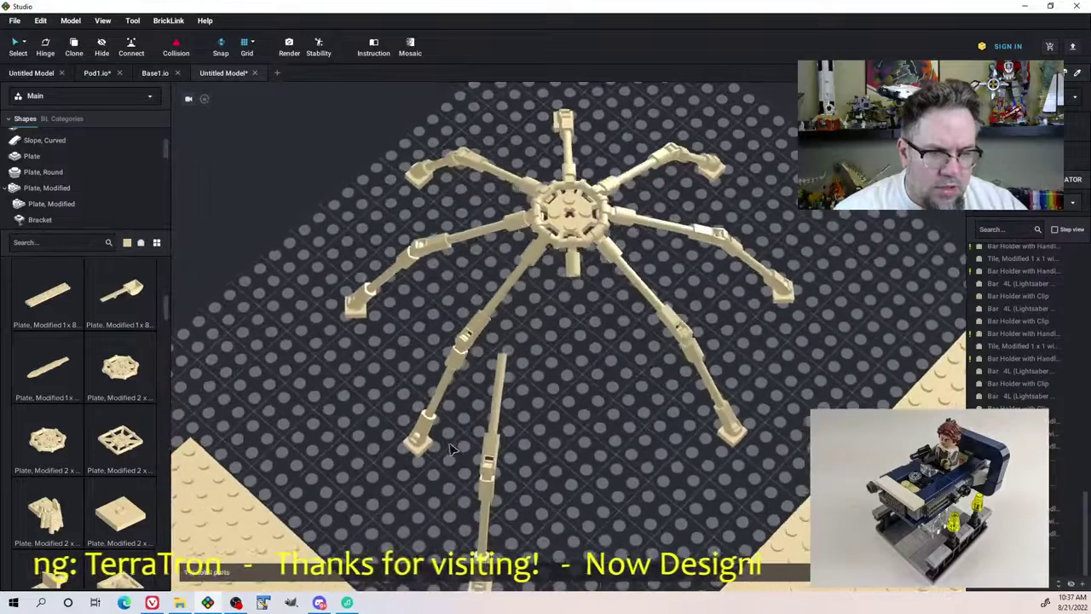
middle_drag(508, 566, 543, 456)
click(543, 260)
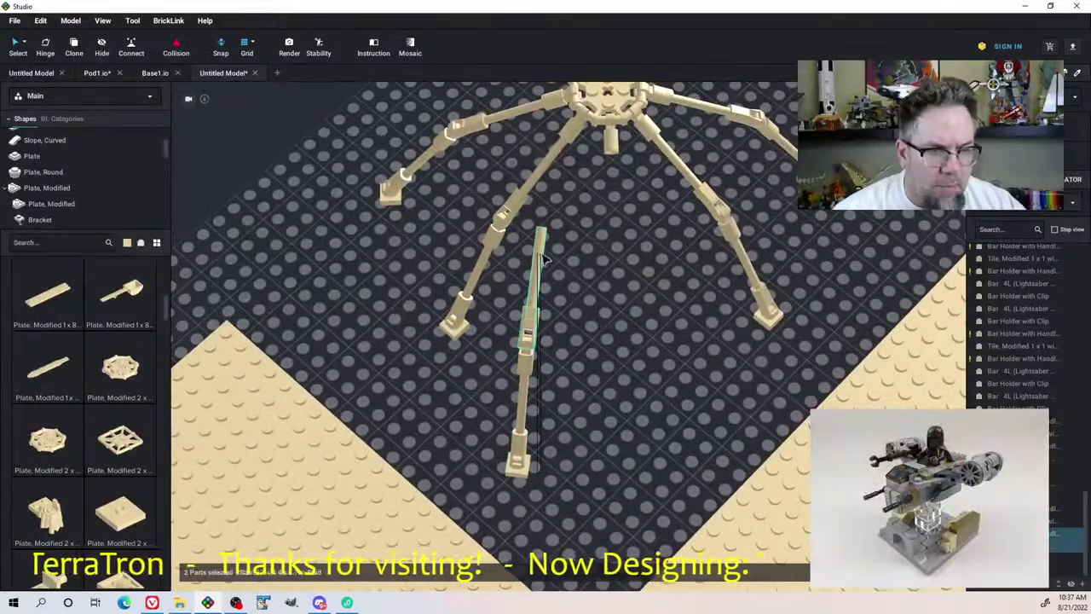
drag(547, 231, 581, 220)
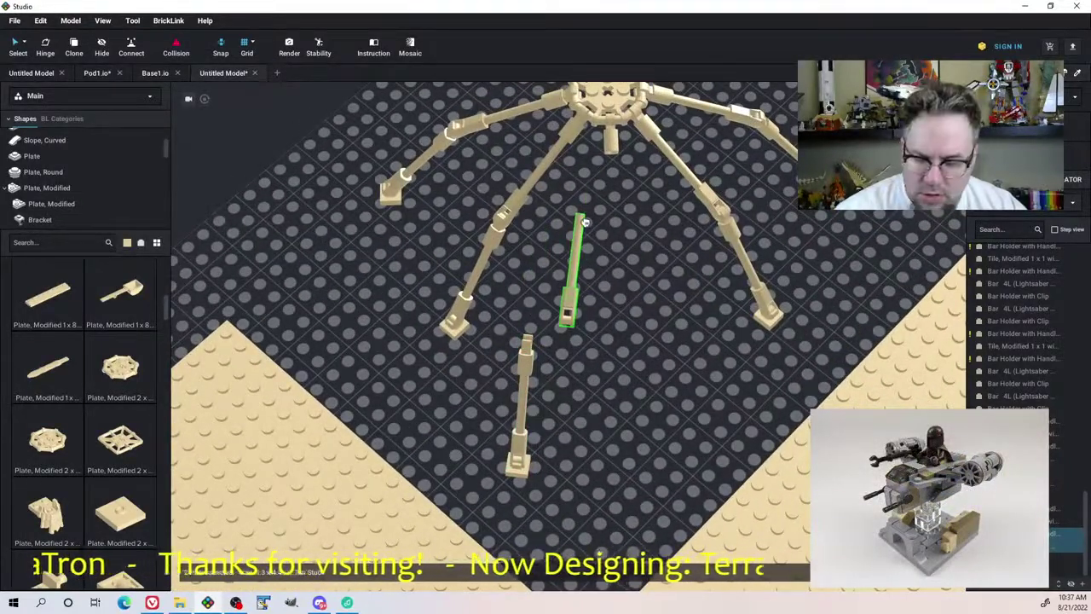
key(ctrl+z)
double_click(523, 412)
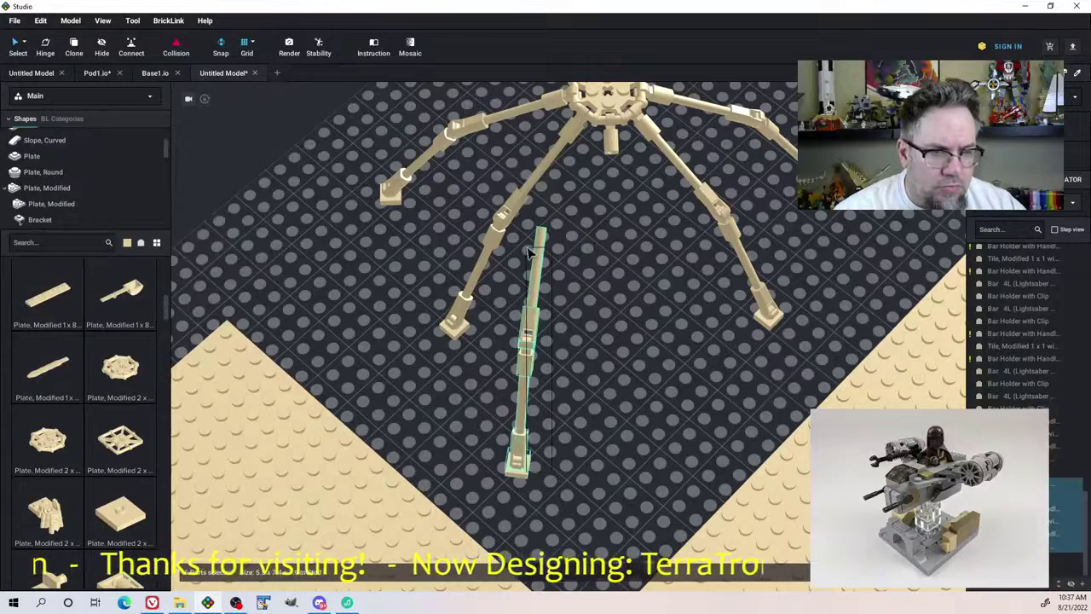
drag(539, 251, 613, 156)
Hinge the eighth arm slightly downward about its clip on the octagonal plate, and delete the stray duplicate of the arm
right_drag(691, 298, 577, 210)
click(648, 127)
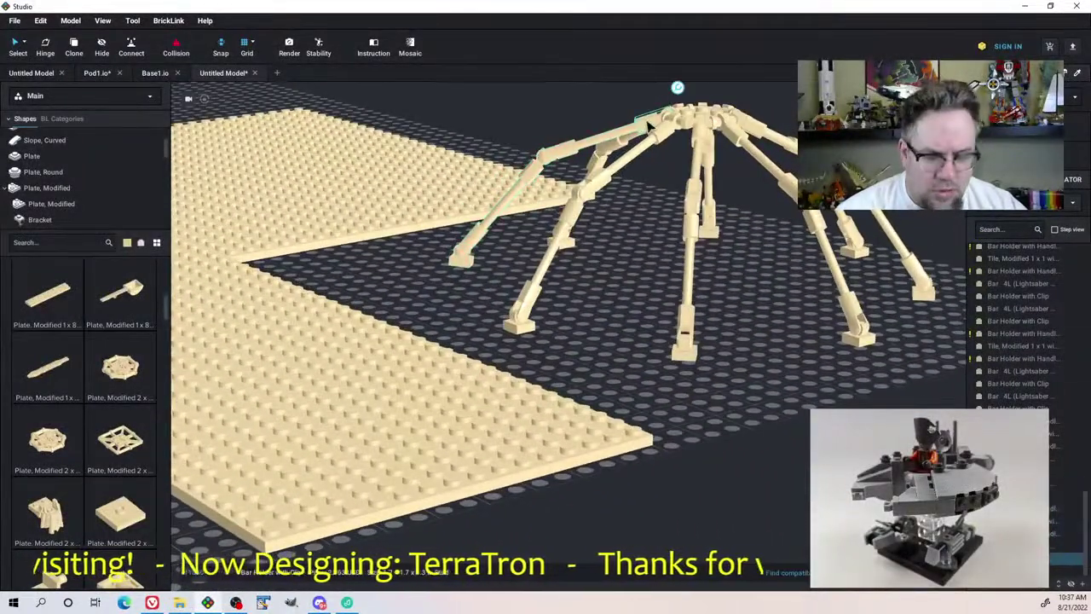
key(h)
click(671, 119)
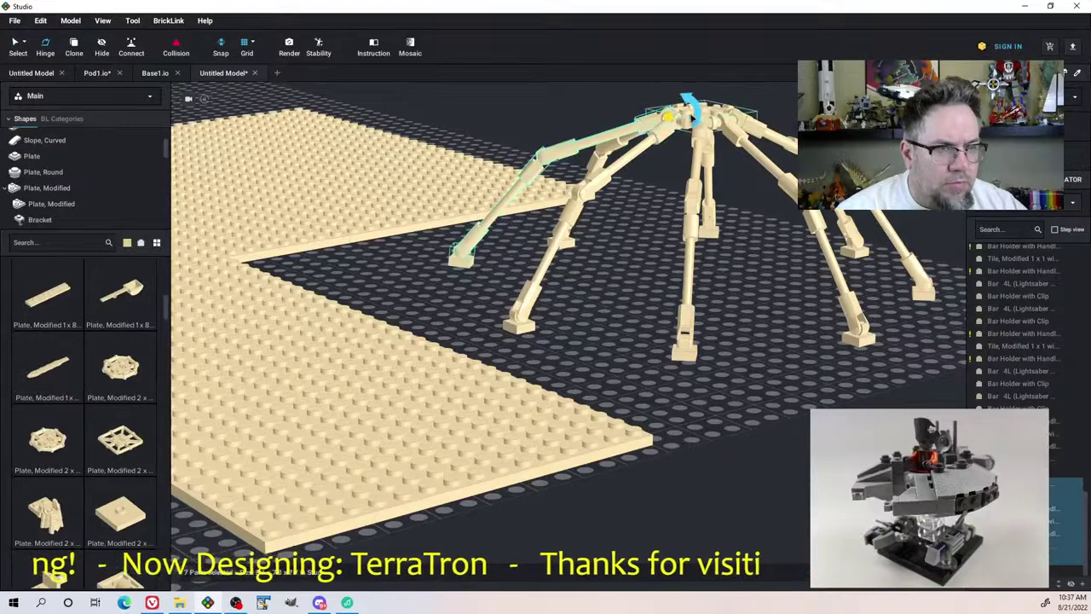
drag(694, 113, 707, 126)
drag(662, 219, 639, 293)
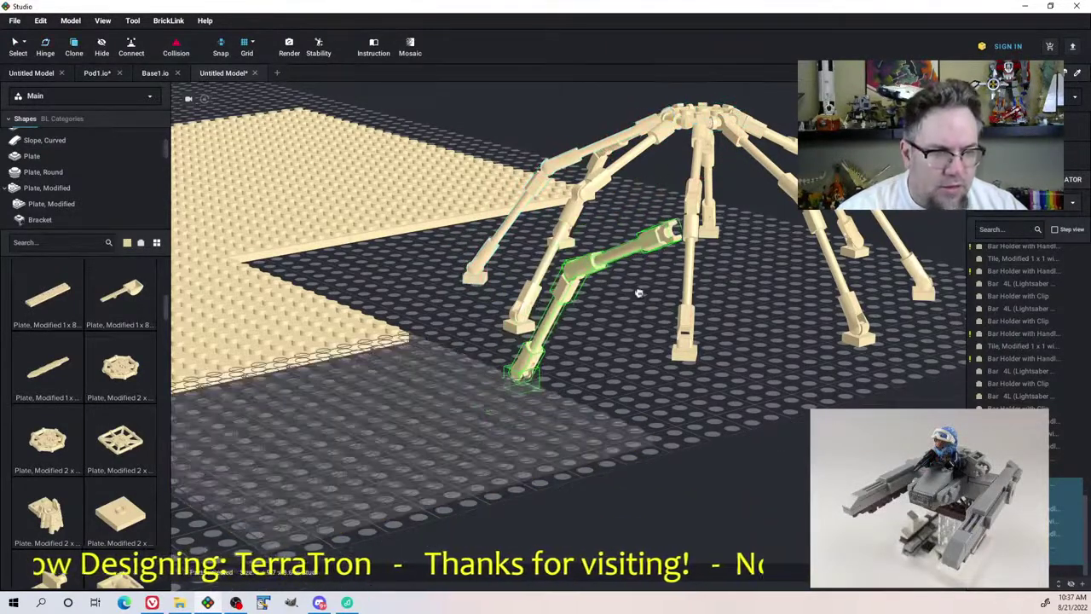
key(Delete)
Add a copied Bar Holder with Clip to the lower bar of each of two neighbouring arms
right_drag(641, 291, 791, 305)
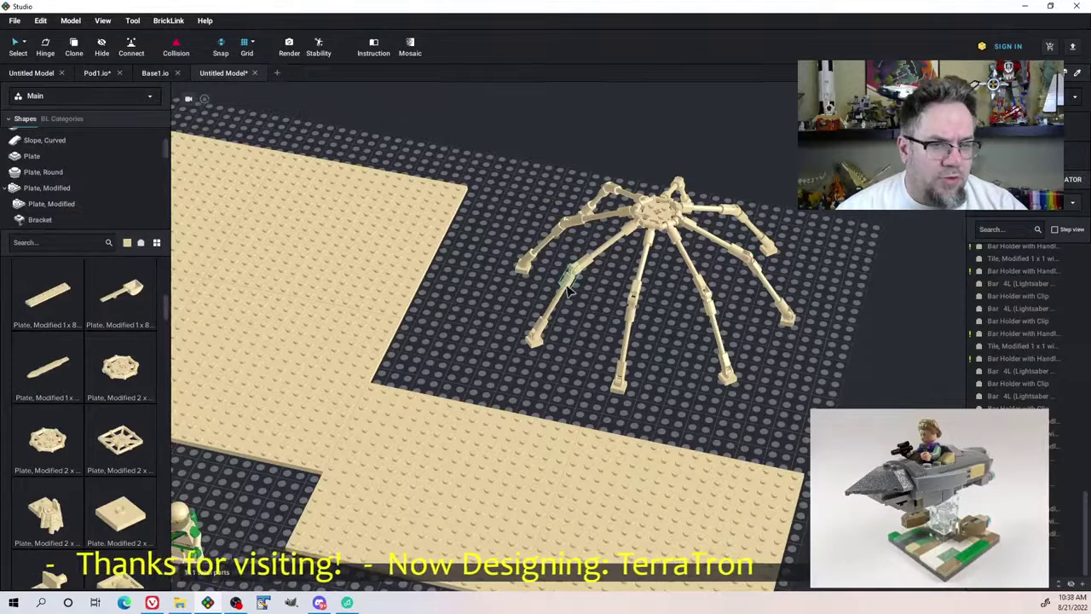
key(ctrl+v)
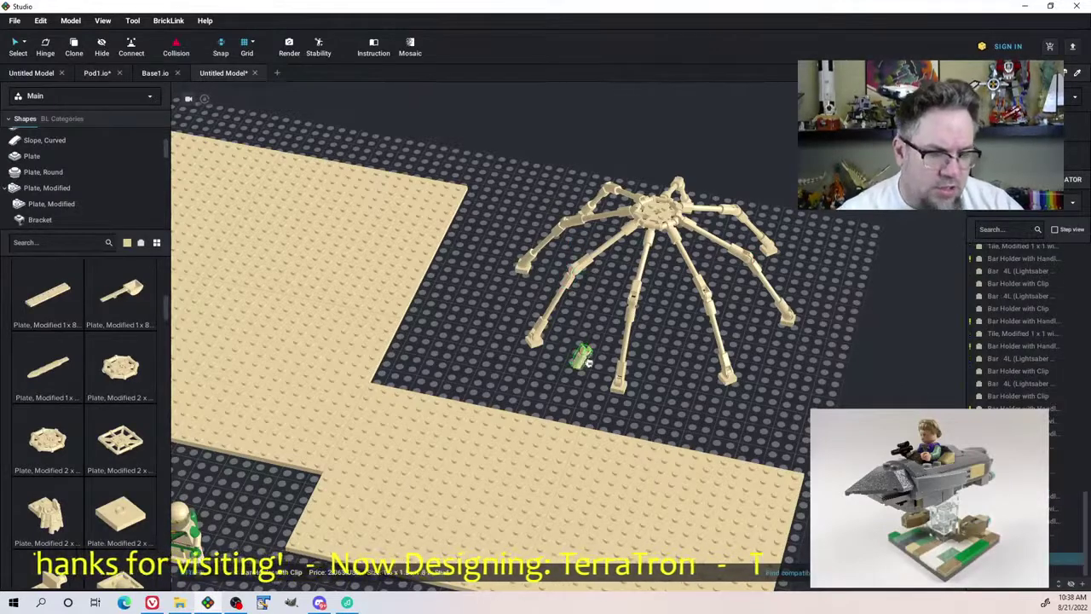
scroll(588, 362, up, 5)
drag(588, 367, 587, 318)
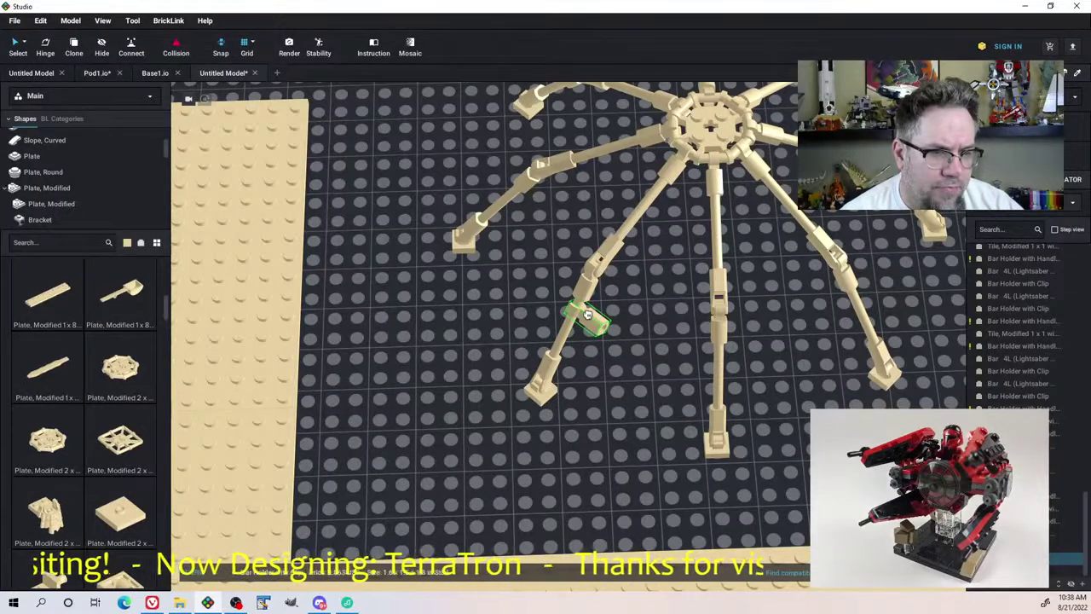
drag(599, 350, 716, 353)
mouse_move(713, 367)
right_down()
mouse_move(691, 343)
mouse_move(699, 361)
right_up()
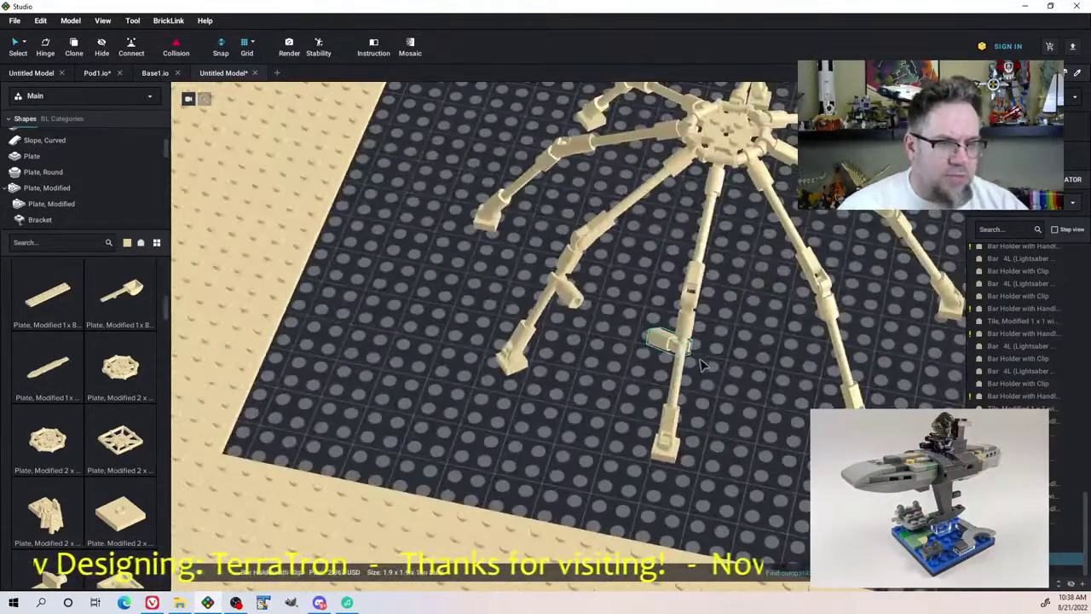
Position the two copied clips on the lower bars of the neighbouring arms and place a loose Bar 4L beside them
drag(664, 408, 662, 336)
key(Up)
right_drag(662, 336, 699, 348)
drag(699, 347, 712, 228)
scroll(722, 235, up, 4)
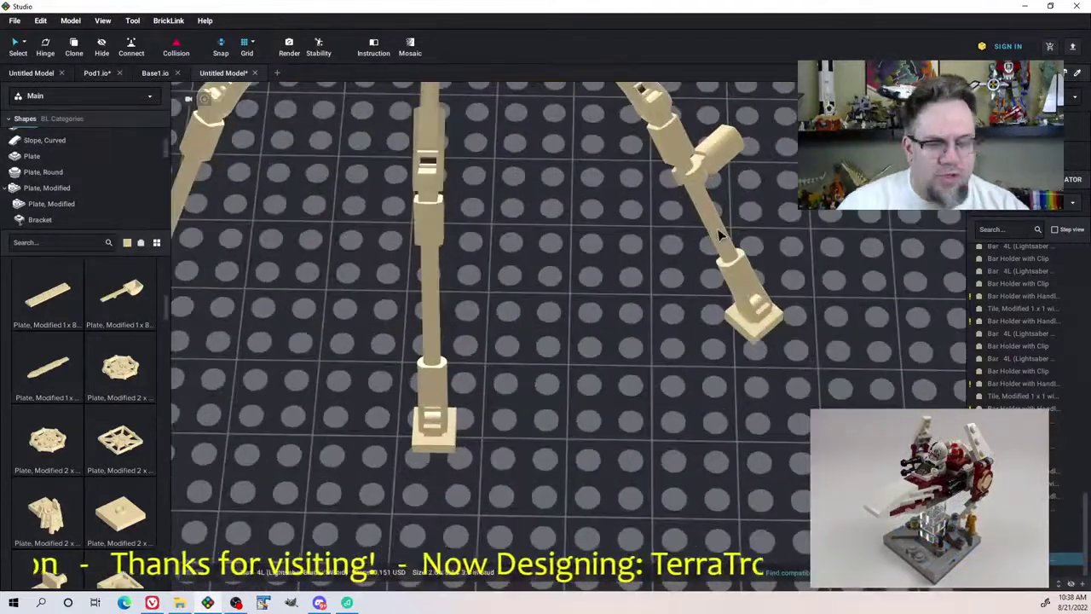
right_drag(763, 286, 740, 248)
middle_drag(740, 248, 718, 296)
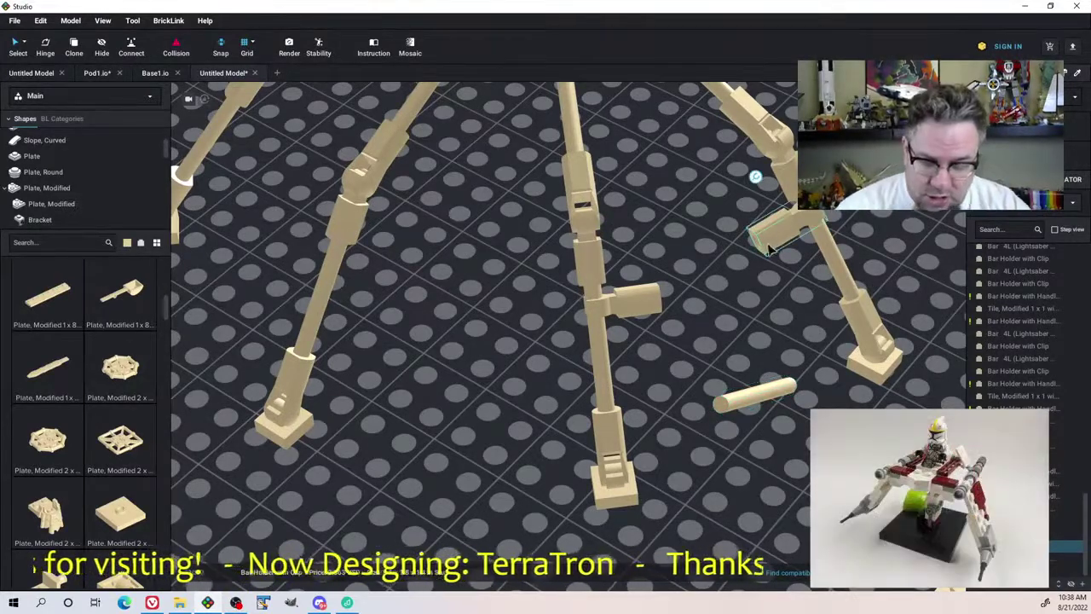
Hinge the clips on the two neighbouring arms so their bar holders point toward each other
right_drag(779, 243, 750, 266)
key(h)
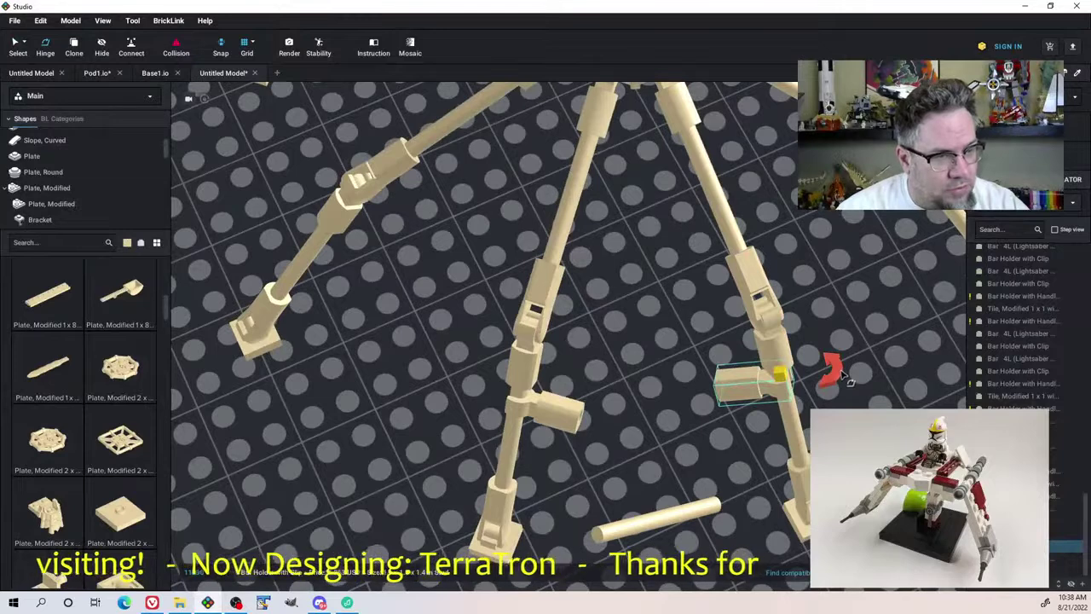
drag(845, 376, 852, 367)
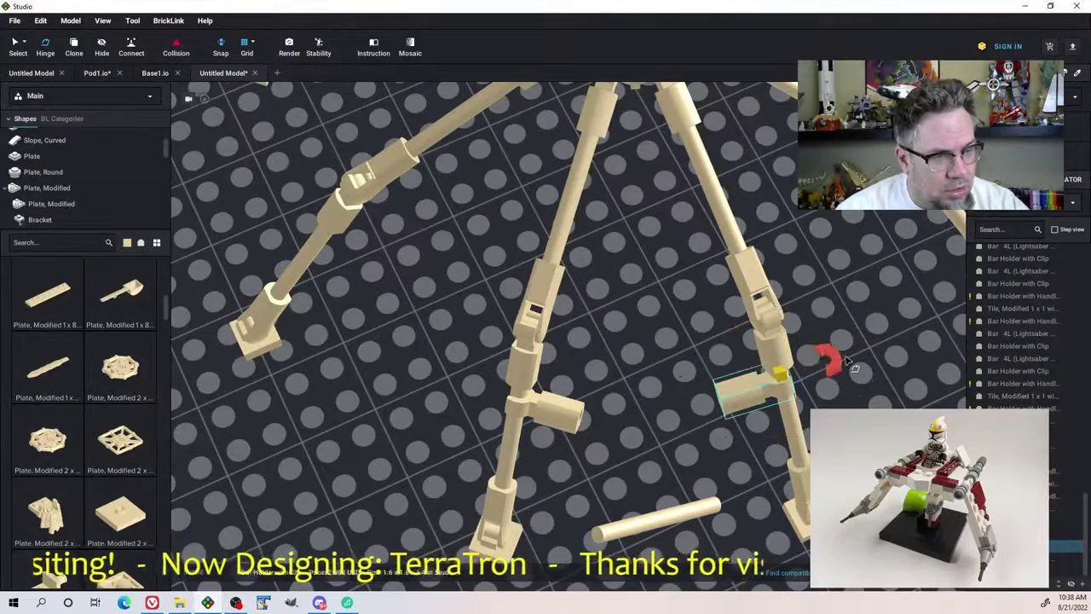
click(549, 417)
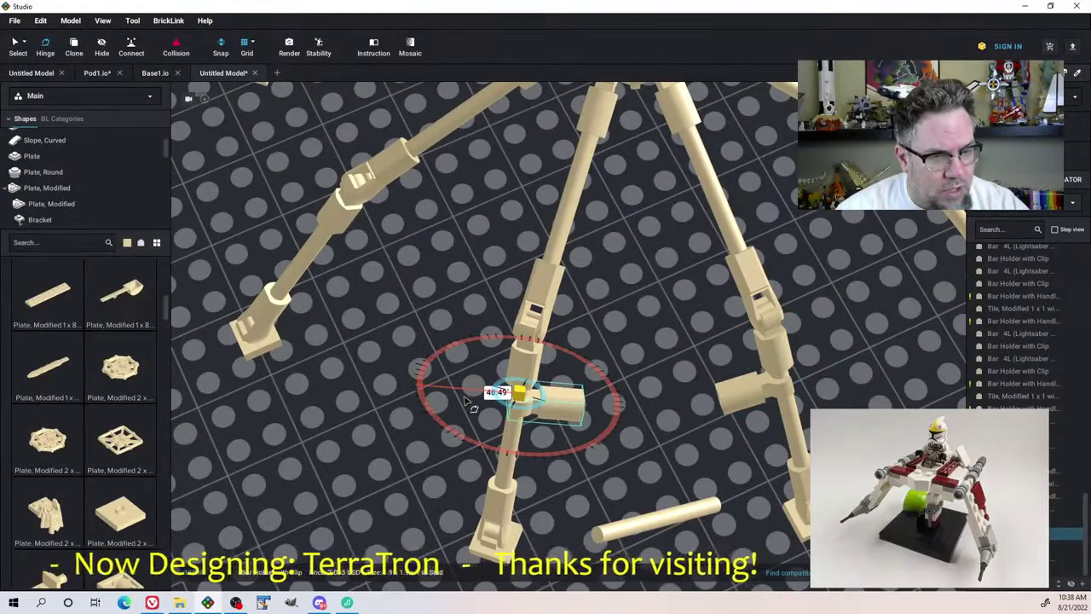
key(Escape)
Insert the loose Bar 4L into one arm's clip so it spans toward the clip on the neighbouring arm
right_drag(590, 398, 675, 368)
drag(575, 461, 596, 385)
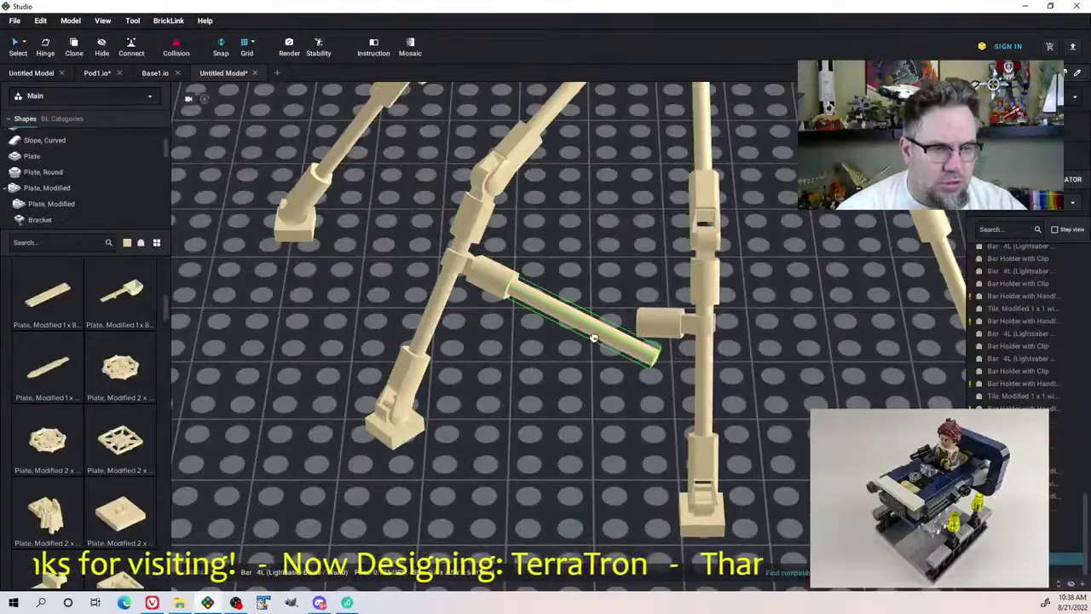
right_drag(579, 328, 650, 369)
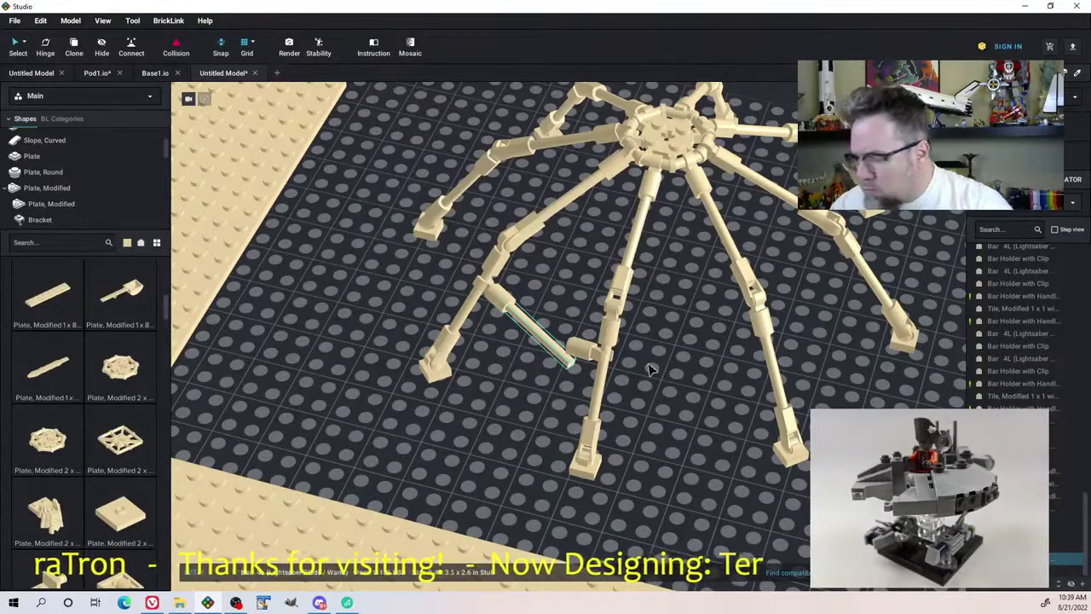
scroll(596, 369, down, 5)
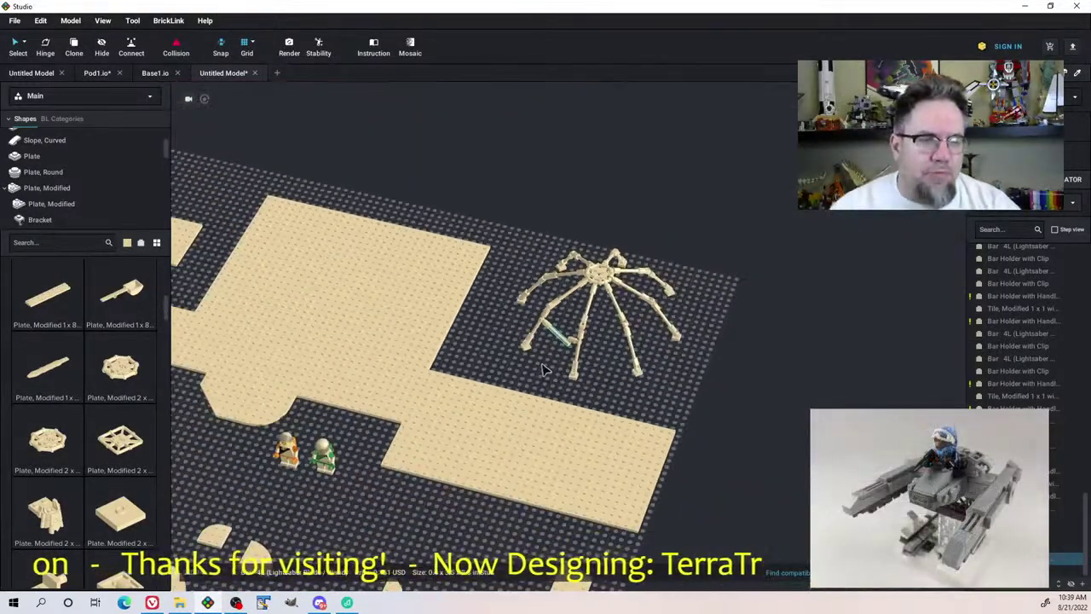
right_drag(546, 369, 581, 352)
scroll(600, 373, up, 5)
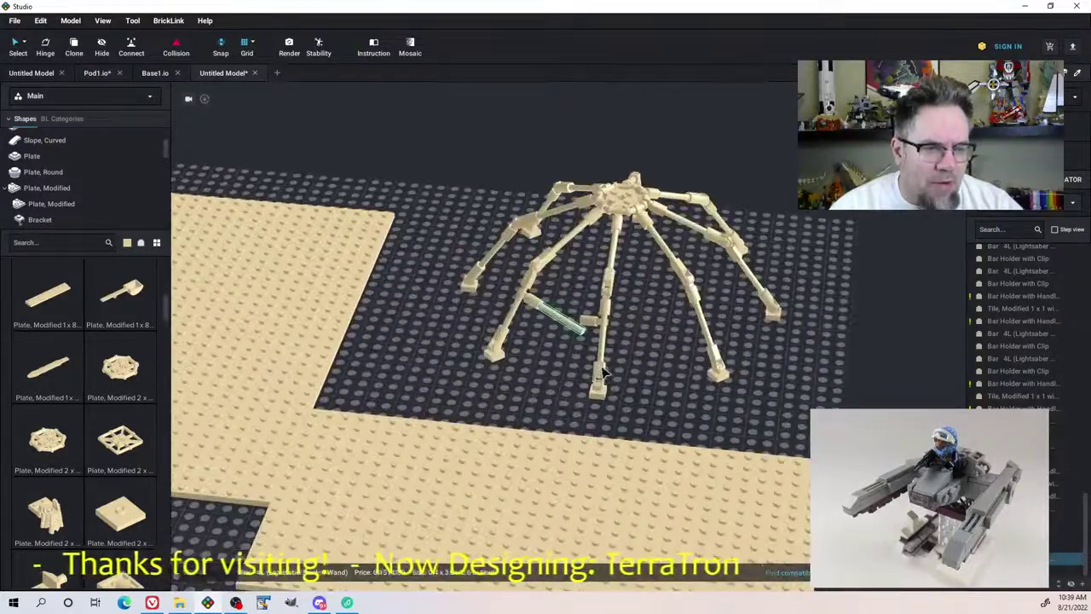
scroll(602, 370, up, 2)
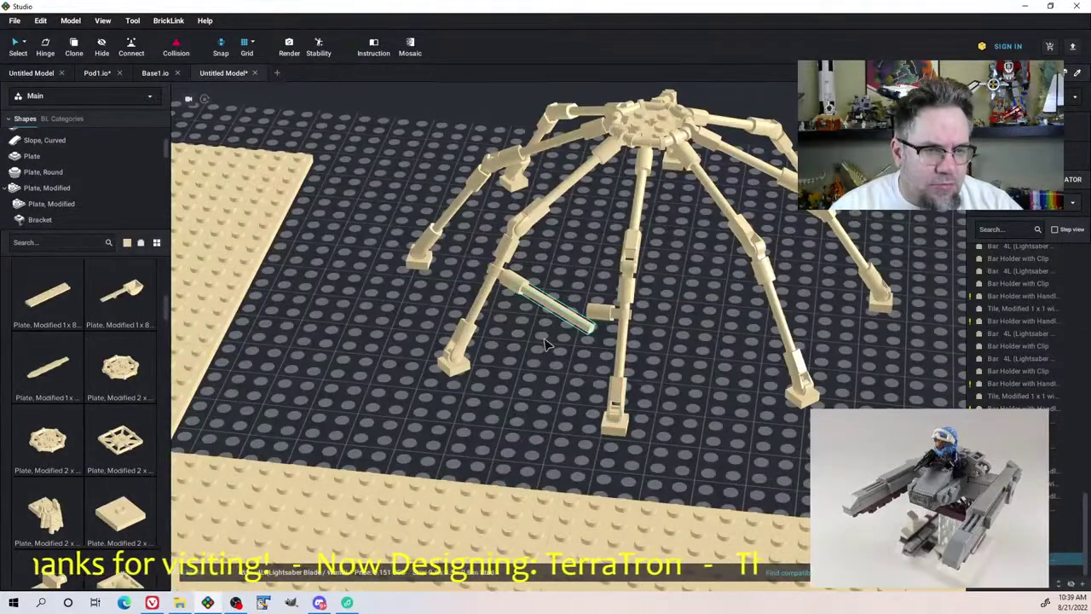
Delete the linking Bar 4L and the clips added to the two neighbouring arms
click(539, 338)
click(553, 308)
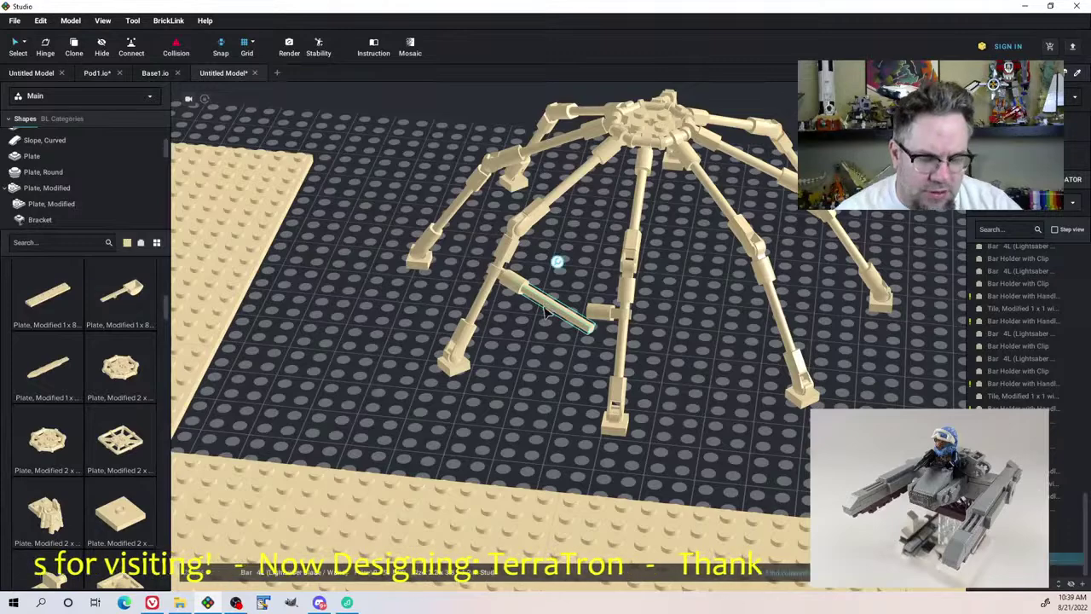
key(Delete)
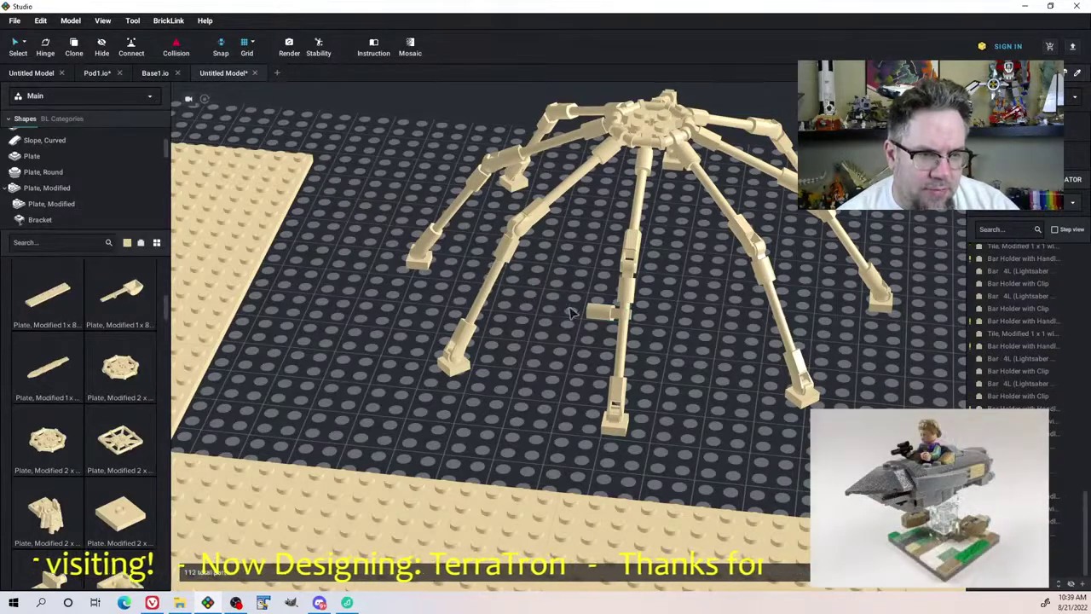
Select all eight arms together with the octagonal plate and group them as one submodel
scroll(599, 317, down, 5)
drag(463, 146, 800, 402)
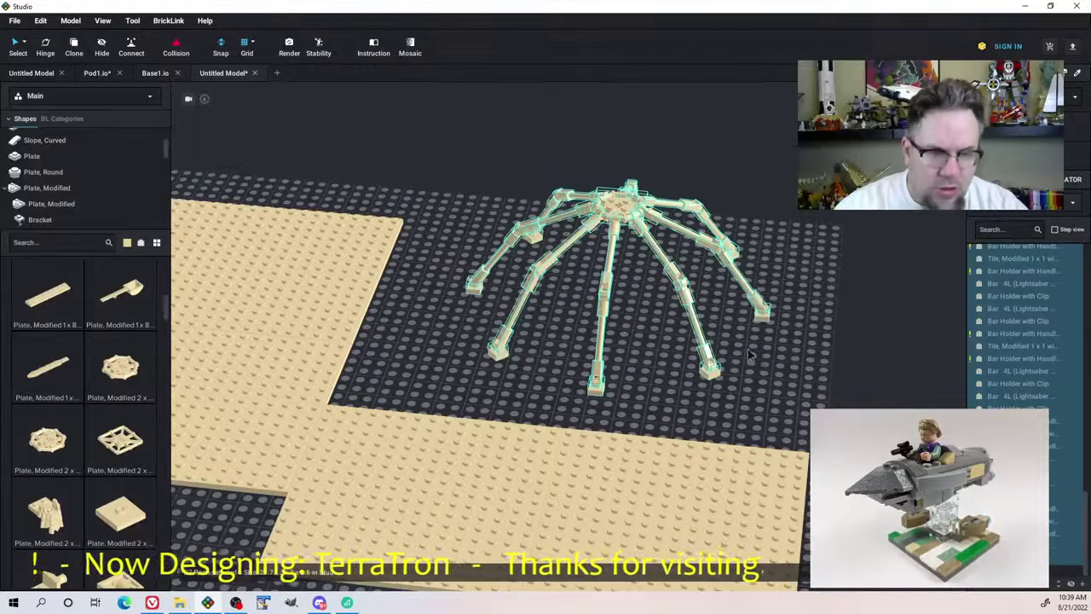
key(ctrl+g)
Turn the grouped canopy upright and place it on the large rear section of the tan base
click(638, 333)
drag(595, 386, 328, 409)
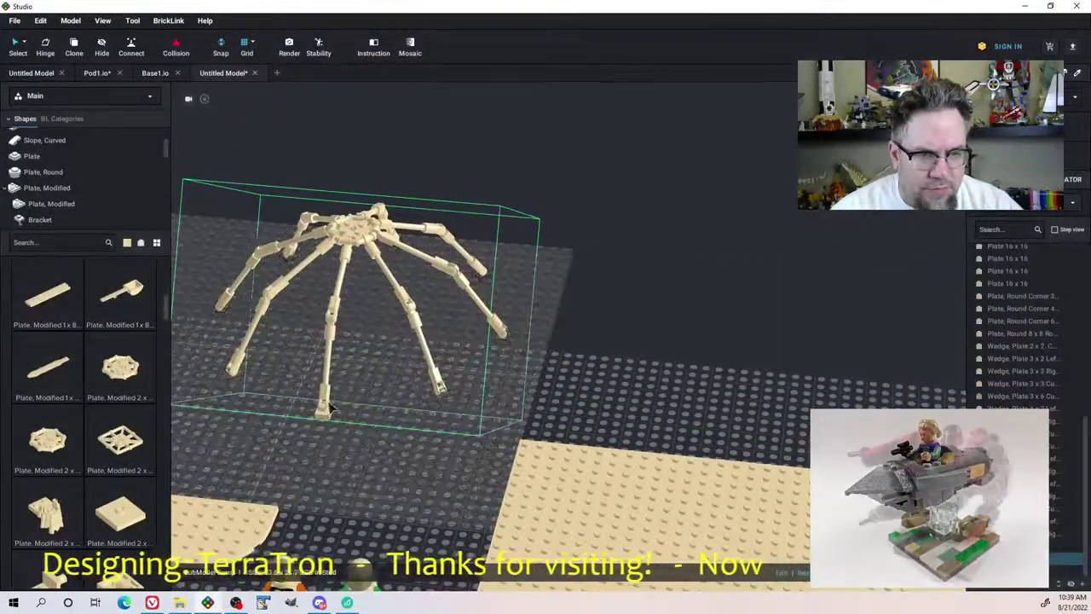
right_drag(440, 391, 470, 386)
key(Right)
key(Right)
key(Right)
key(Up)
key(Up)
right_drag(380, 359, 487, 345)
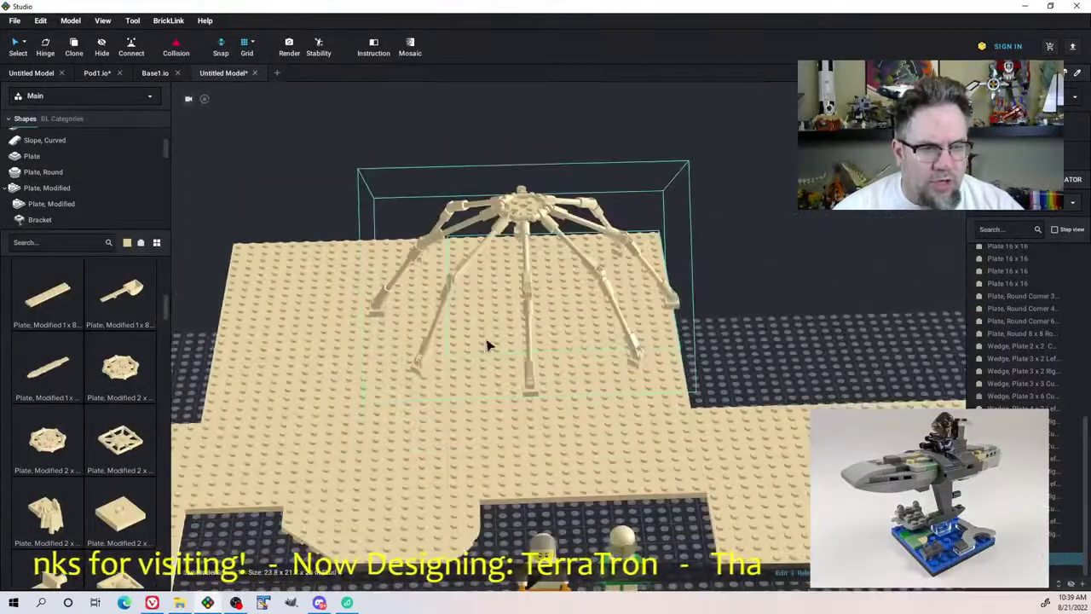
right_drag(584, 304, 732, 357)
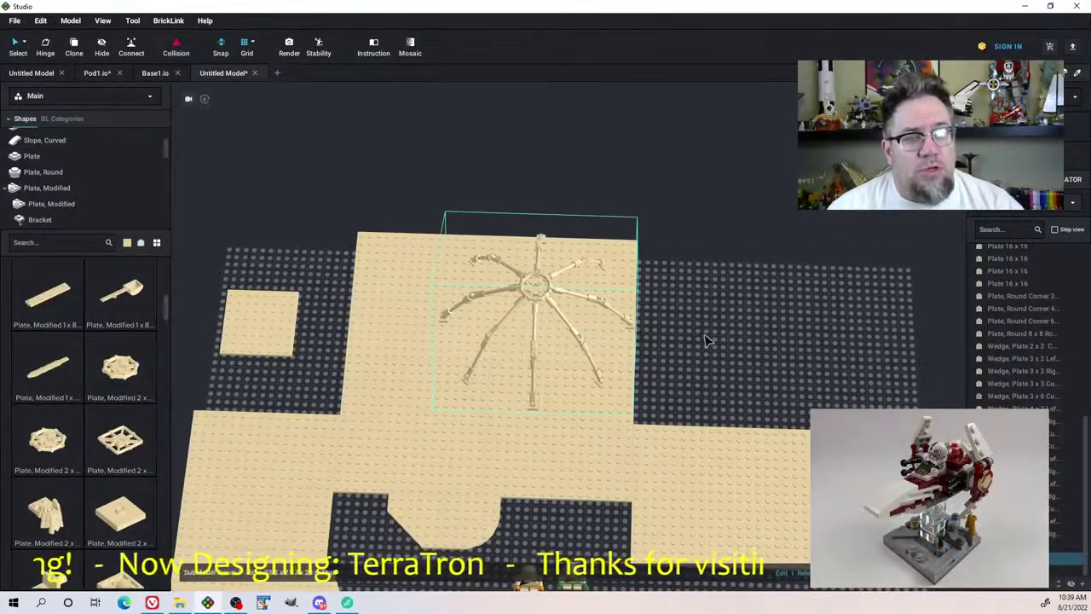
right_drag(706, 341, 706, 309)
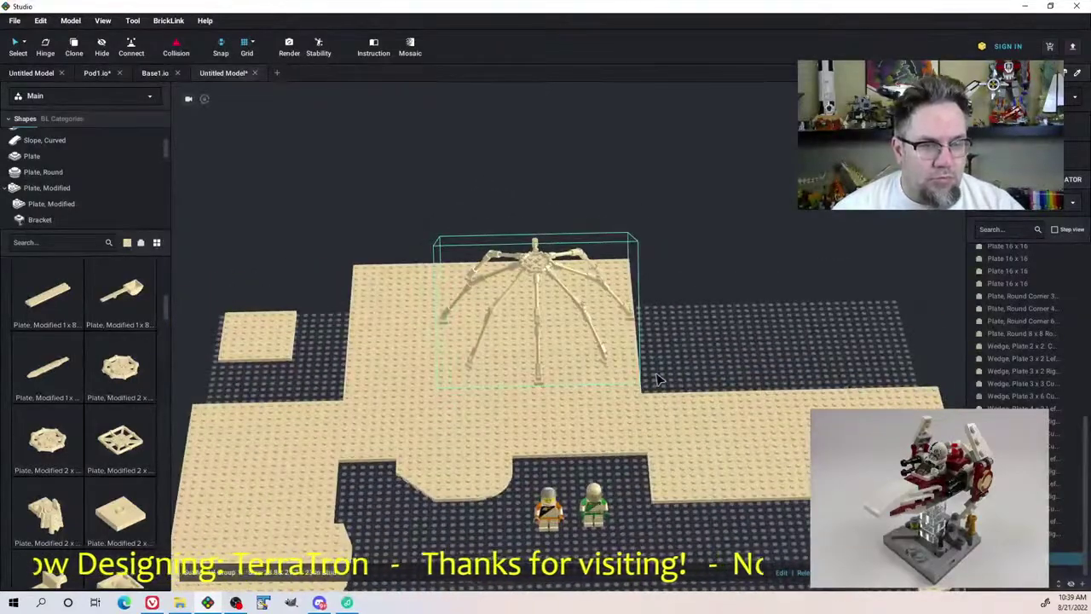
Save the model under the file name Base2 in the TerraTron folder
click(15, 21)
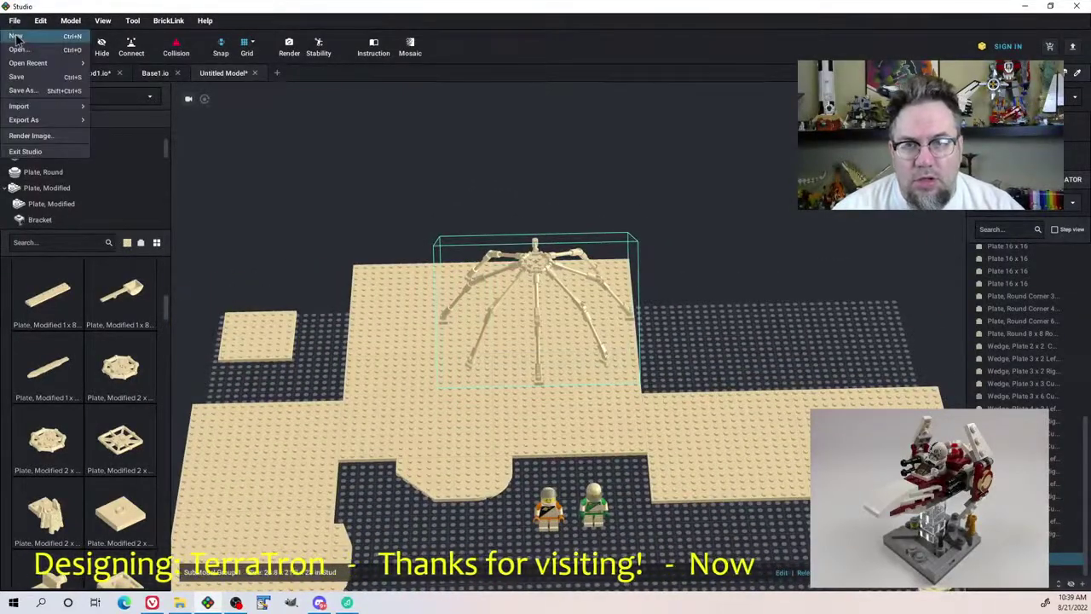
click(26, 89)
text(Basse)
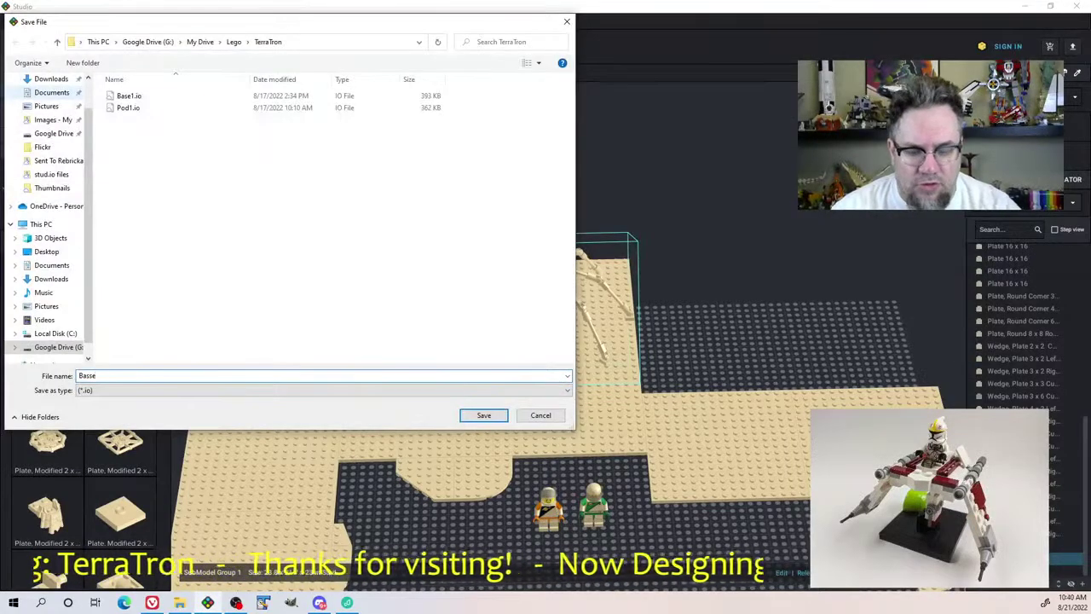
key(BackSpace)
key(BackSpace)
text(e2)
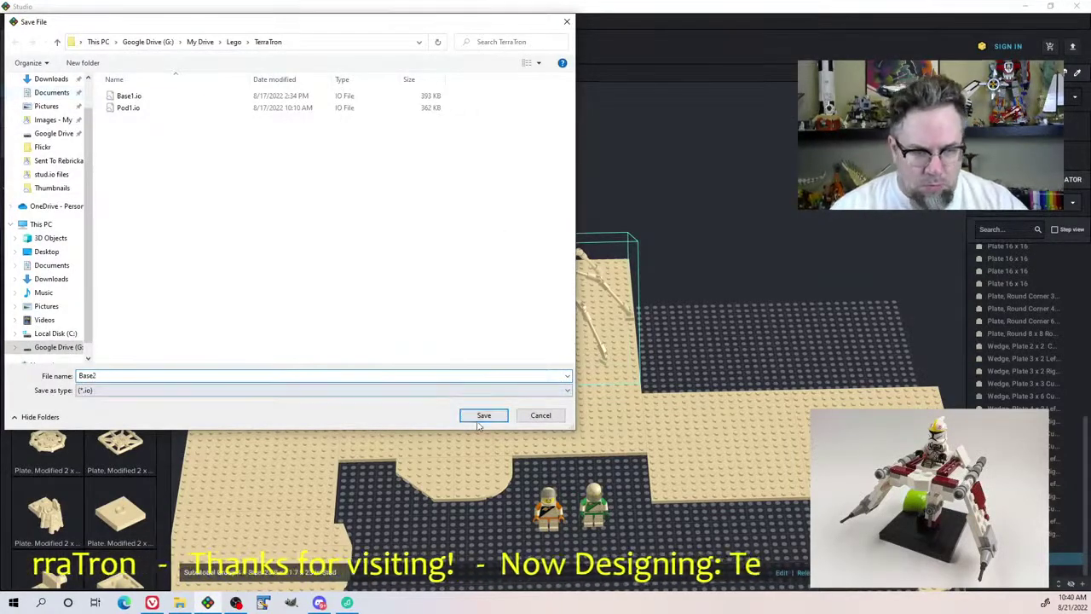
click(480, 415)
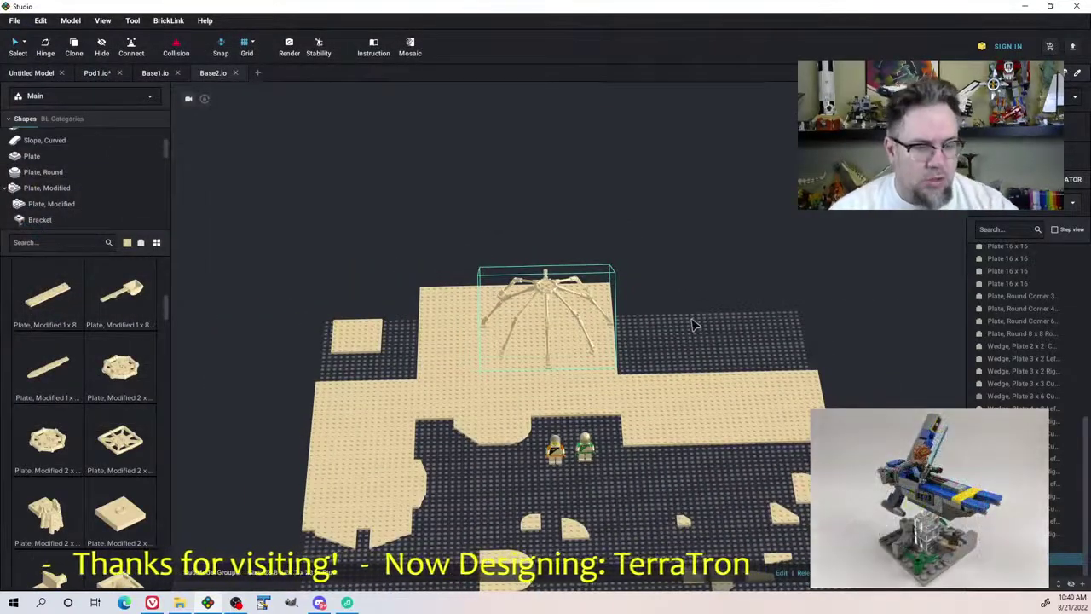
Review the pods in Pod1.io and the earlier base in Base1.io, and return to Base2.io
right_drag(676, 418, 657, 395)
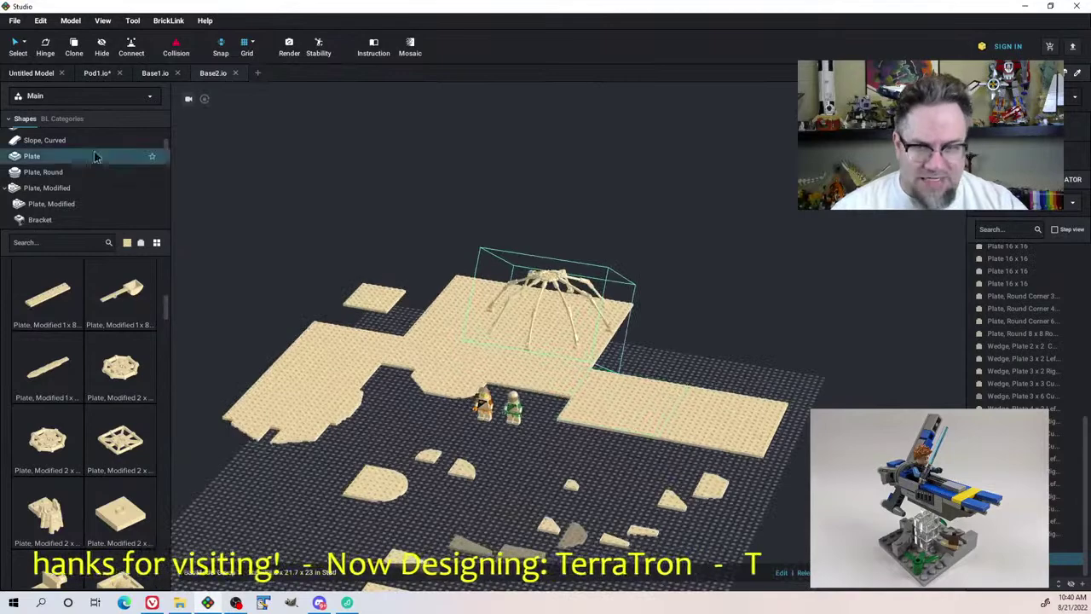
click(97, 74)
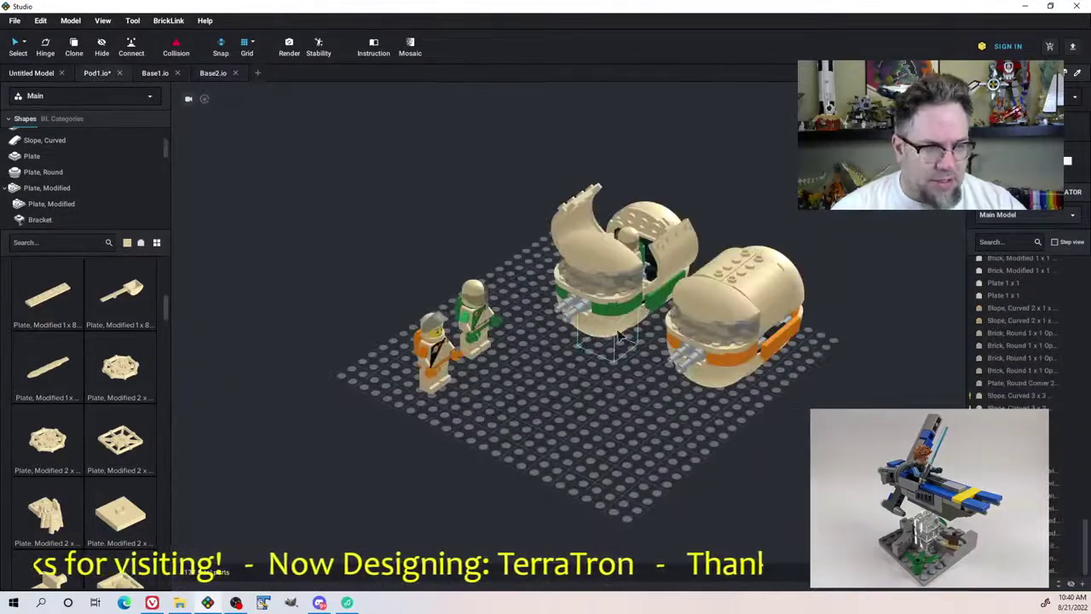
right_drag(620, 335, 195, 162)
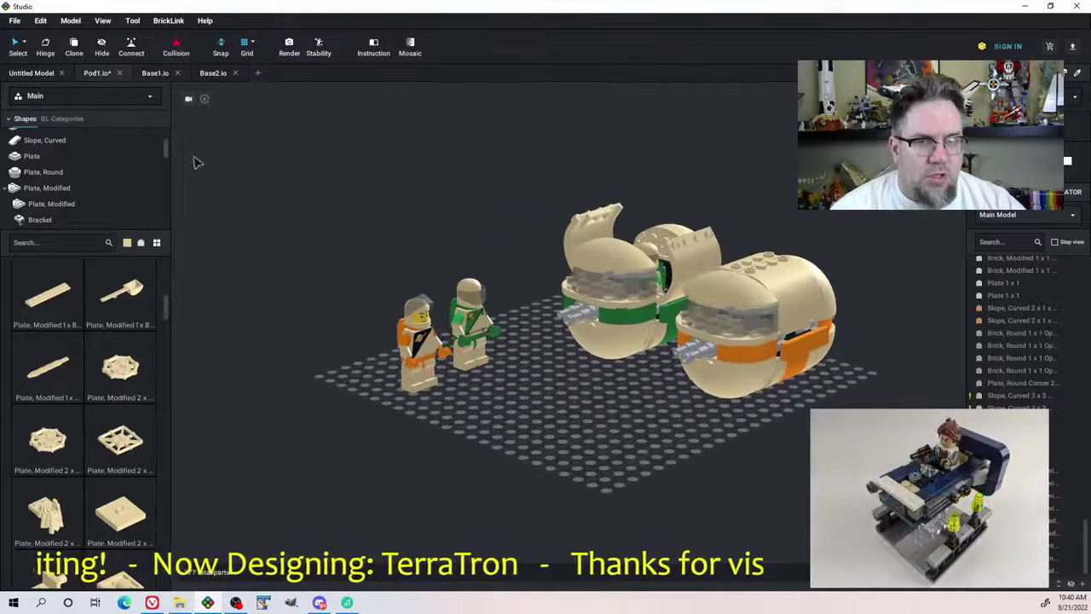
click(155, 73)
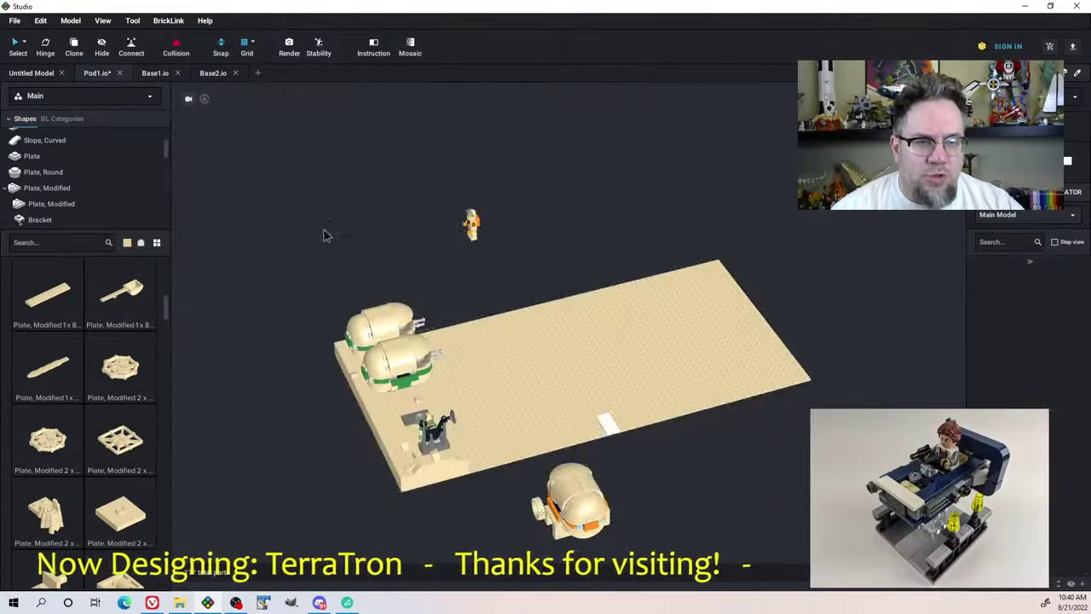
right_drag(371, 261, 622, 382)
scroll(713, 477, up, 4)
mouse_move(520, 298)
right_down()
mouse_move(511, 295)
mouse_move(523, 309)
right_up()
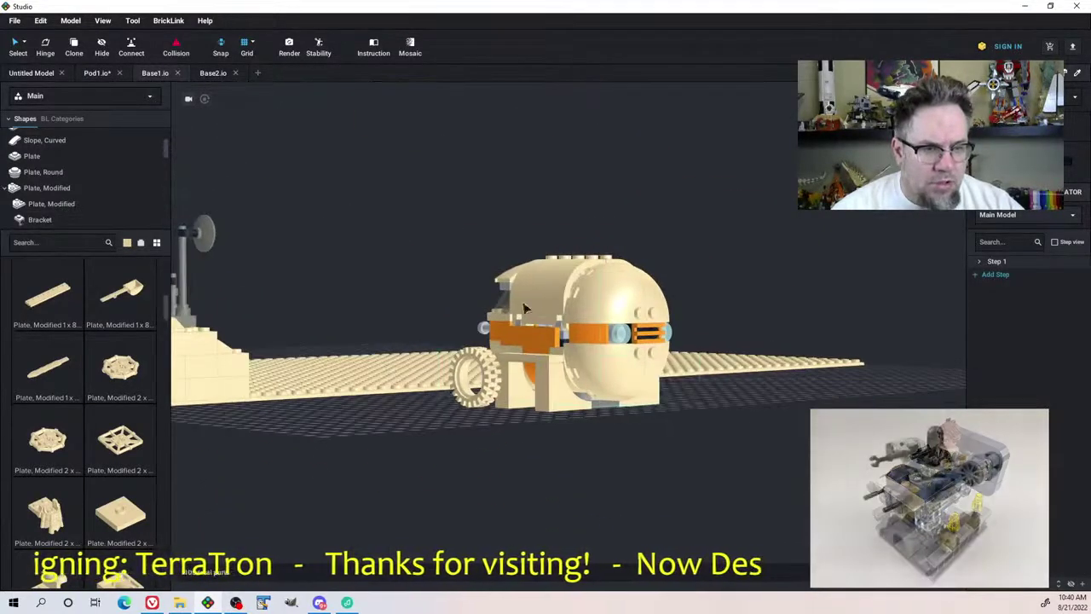
click(210, 75)
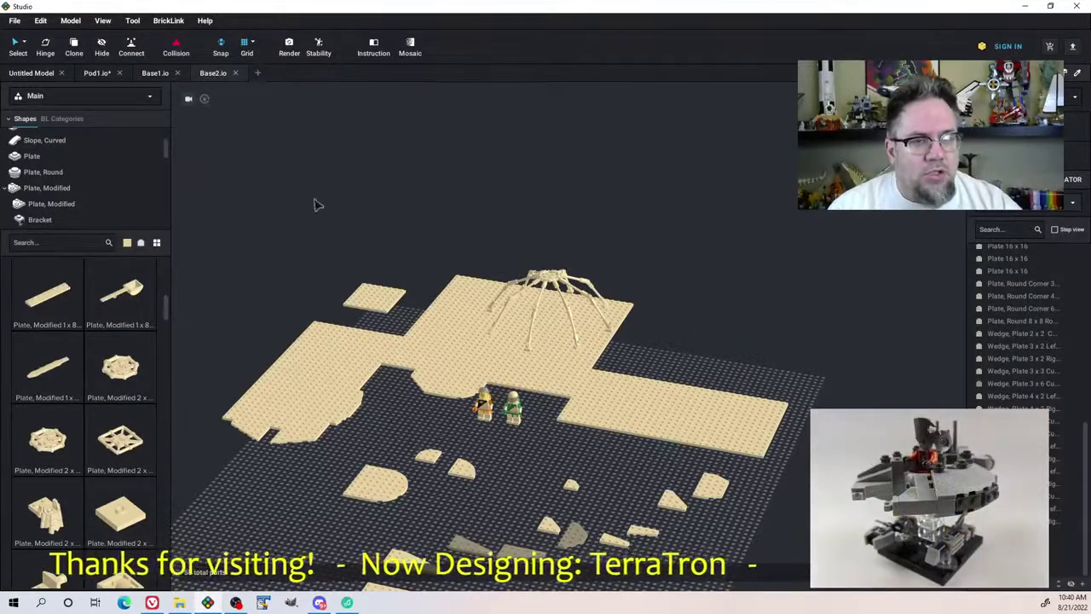
Select the entire model, including base, canopy, minifigures and loose plates, and reposition it over the build grid
right_drag(367, 268, 429, 264)
middle_drag(716, 316, 525, 269)
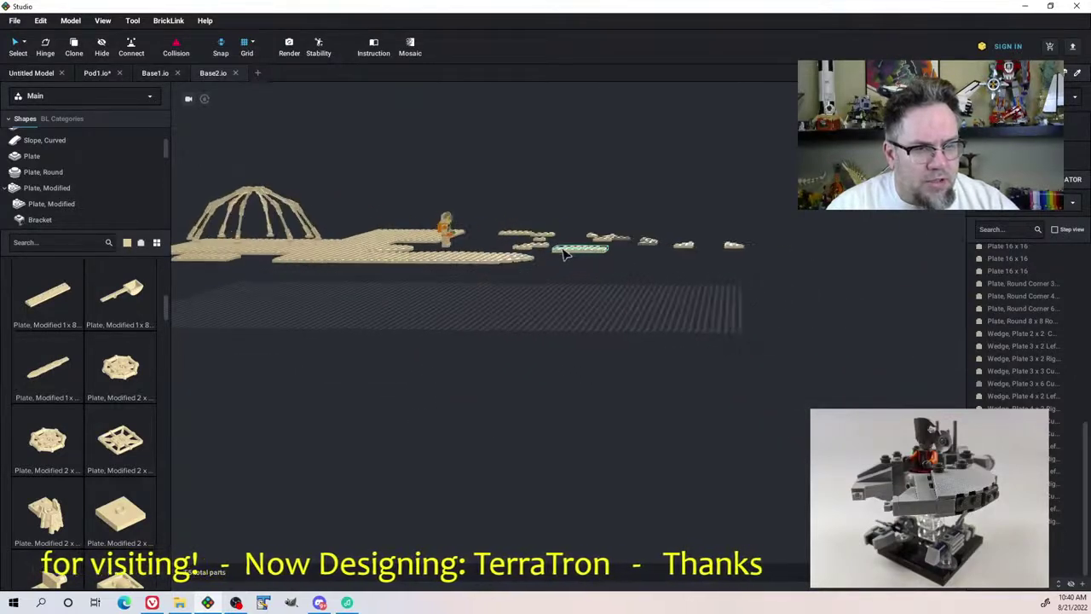
mouse_move(565, 254)
right_down()
mouse_move(571, 247)
mouse_move(573, 269)
right_up()
scroll(573, 269, down, 4)
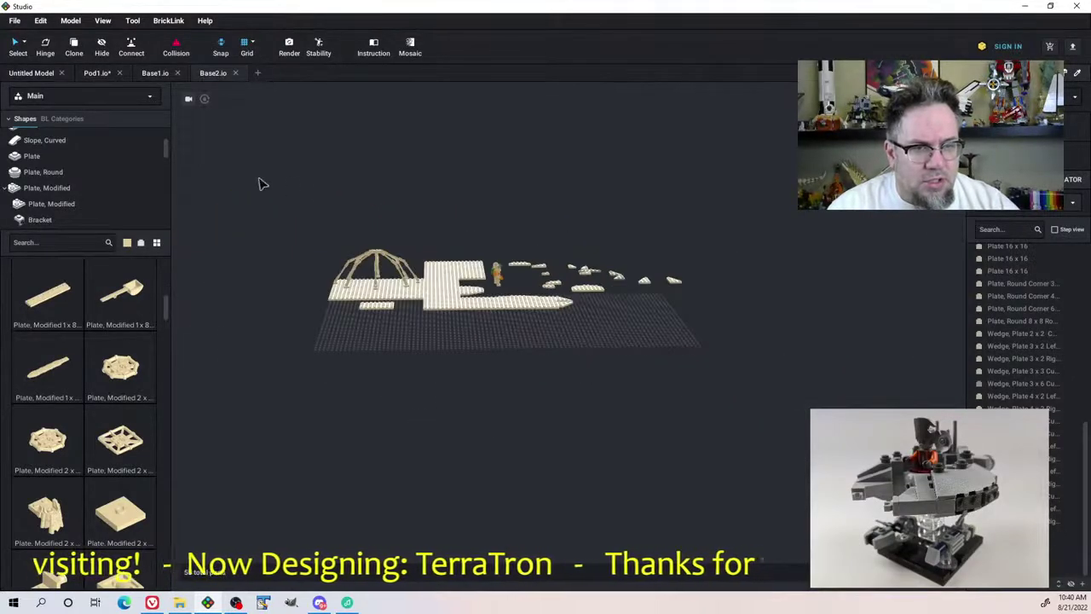
drag(262, 181, 785, 403)
drag(482, 301, 518, 305)
click(494, 340)
right_drag(494, 340, 506, 335)
right_drag(629, 325, 562, 334)
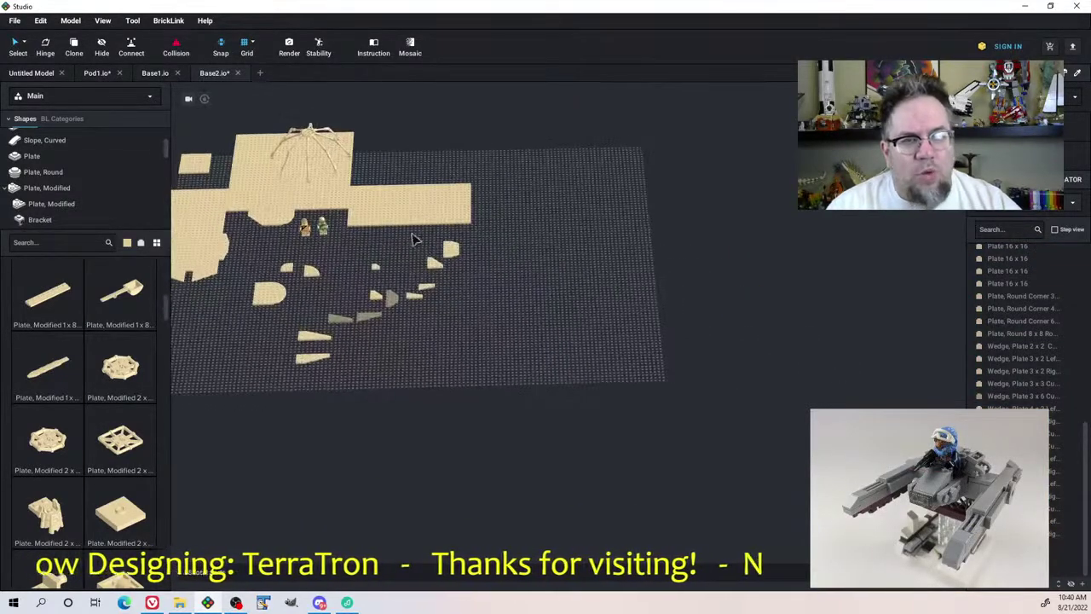
middle_drag(412, 240, 465, 271)
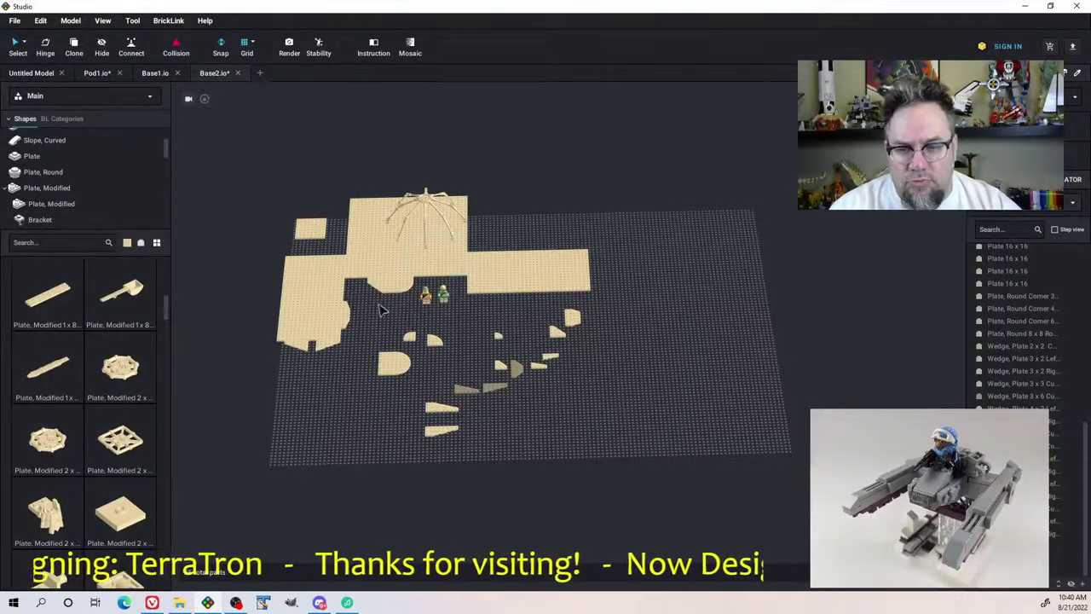
Select the grouped canopy on the rear section of the base and recolor it dark gray
scroll(401, 340, up, 5)
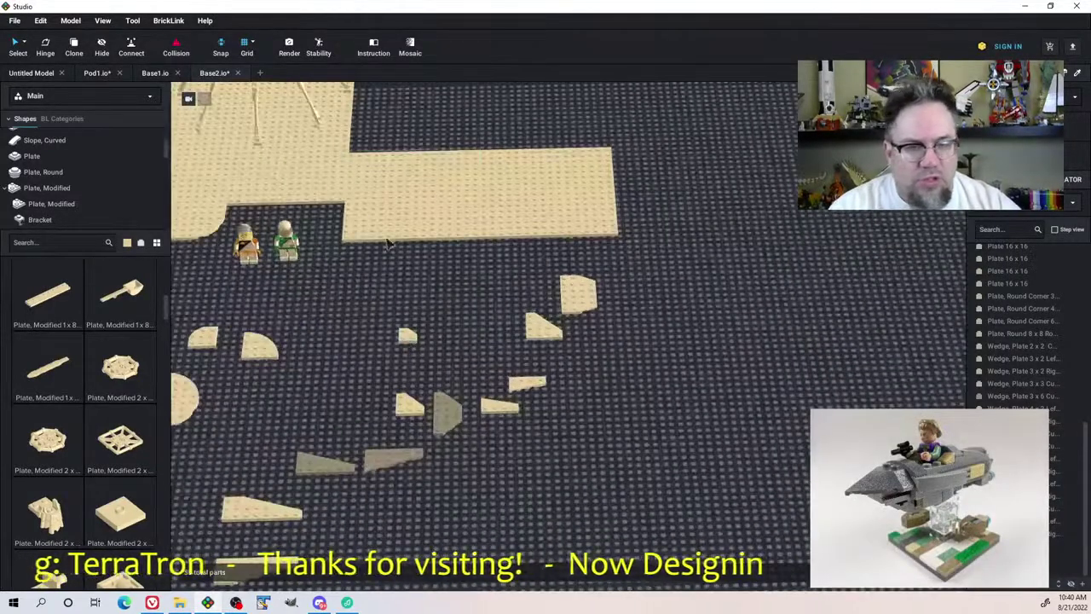
middle_drag(387, 244, 546, 372)
scroll(463, 328, up, 5)
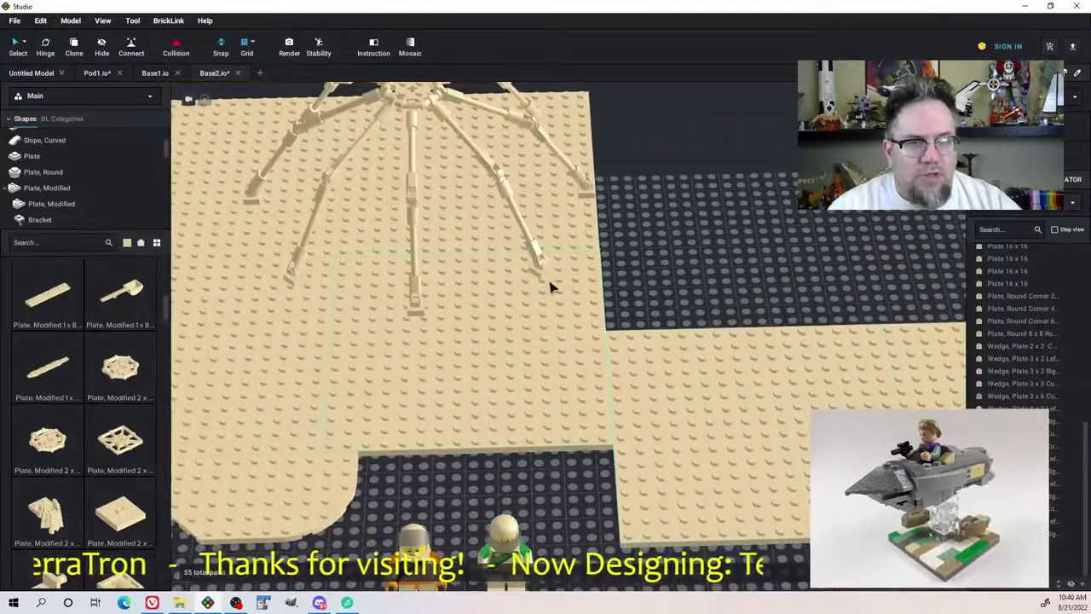
right_drag(581, 261, 490, 256)
drag(229, 256, 474, 322)
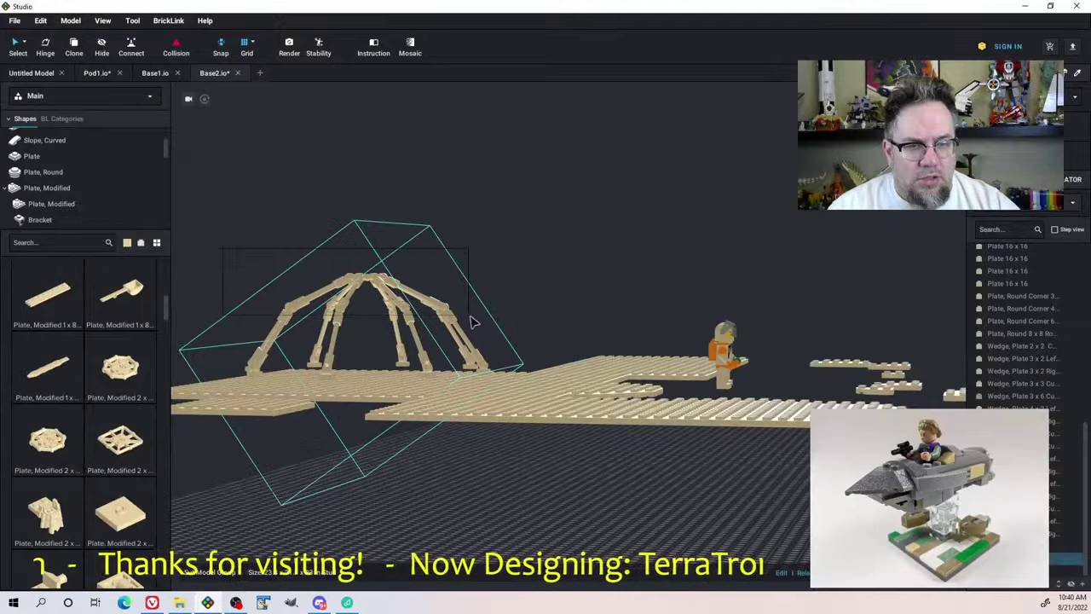
click(1014, 97)
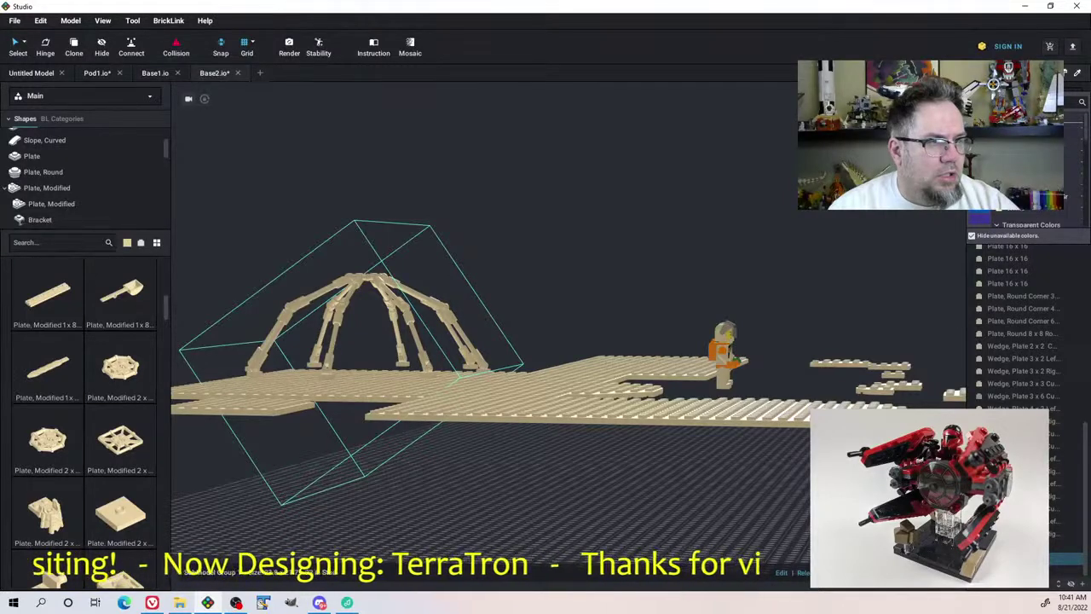
click(1019, 145)
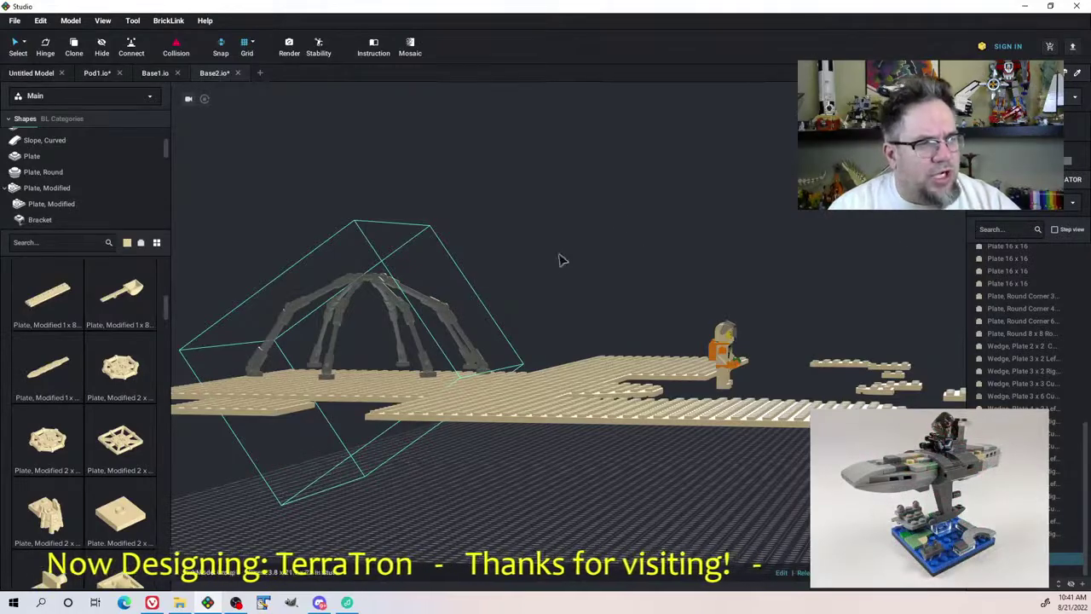
Try white and light gray on the grouped canopy, and return it to tan
right_drag(560, 260, 514, 283)
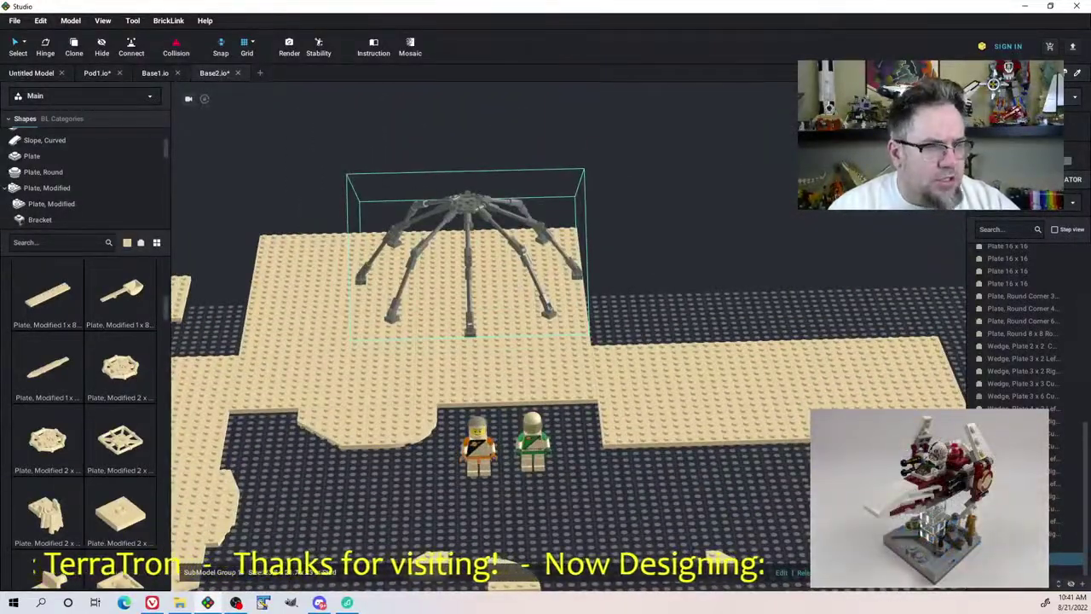
click(1027, 97)
click(982, 147)
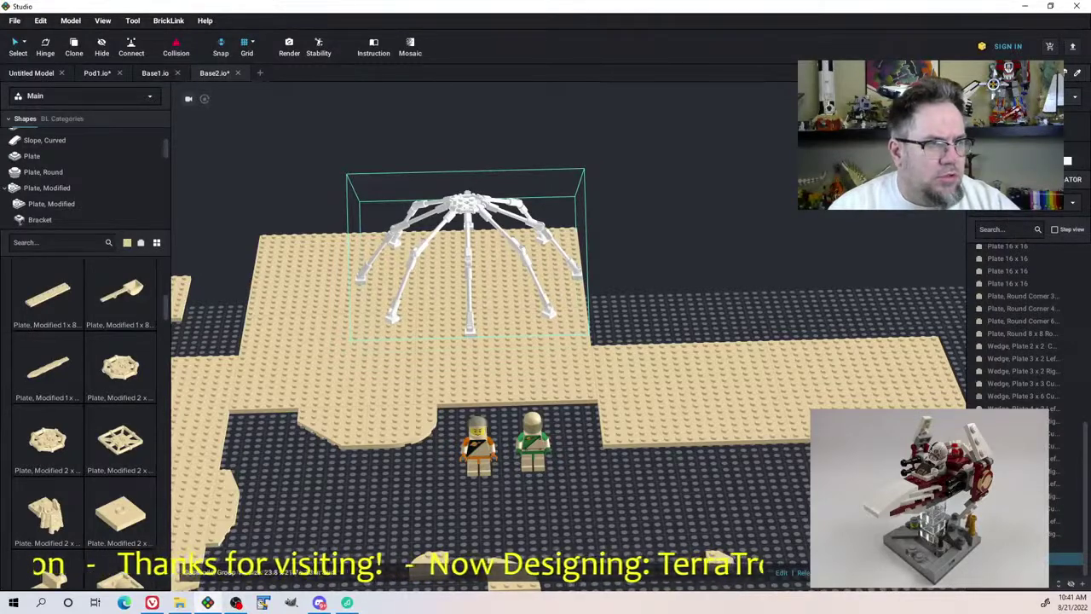
click(1027, 98)
click(993, 146)
mouse_move(750, 207)
right_down()
mouse_move(770, 208)
mouse_move(703, 207)
mouse_move(759, 206)
right_up()
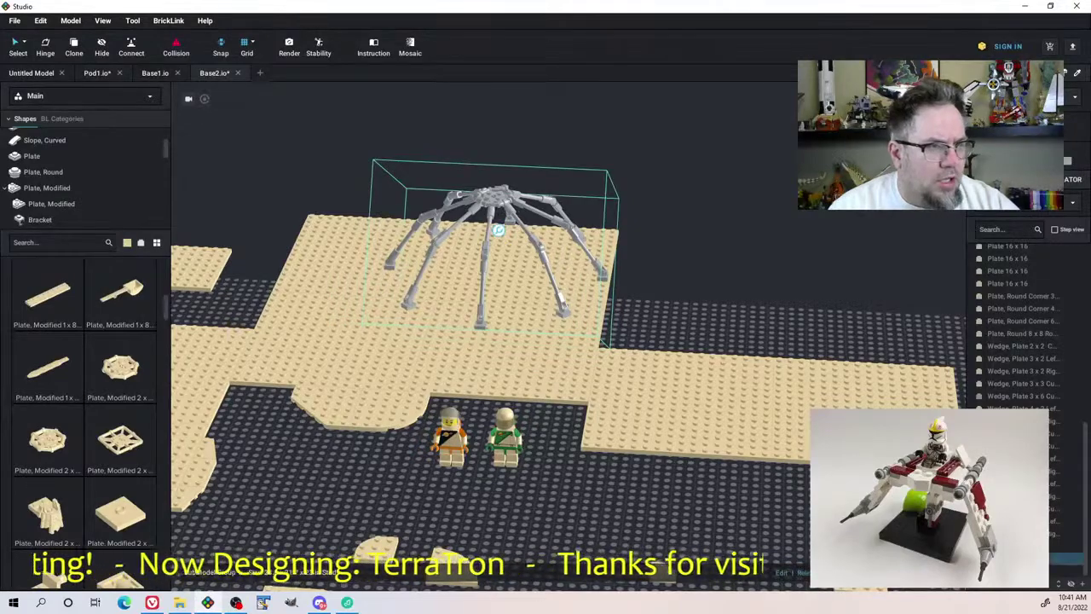
click(997, 161)
click(816, 217)
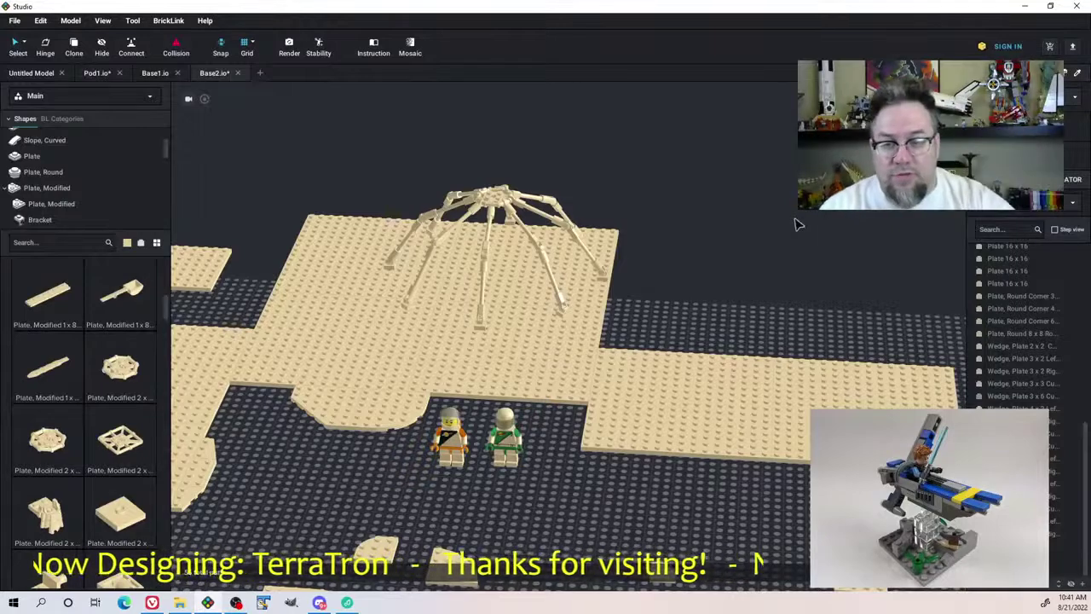
Release the canopy submodel into its individual parts and clear the selection
right_drag(665, 269, 670, 268)
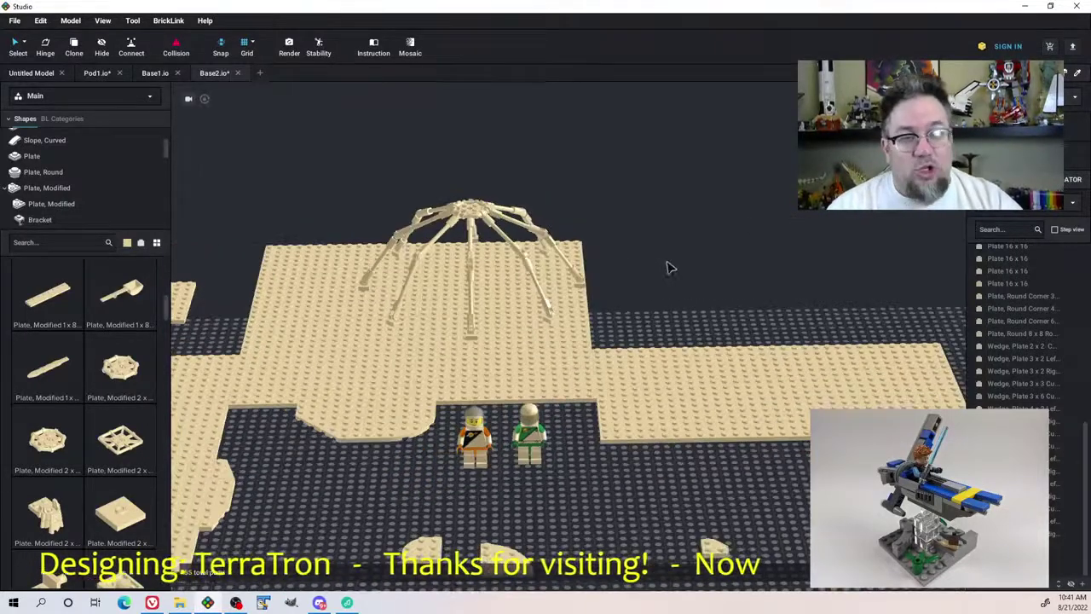
mouse_move(601, 246)
right_down()
mouse_move(580, 275)
mouse_move(563, 251)
mouse_move(602, 238)
mouse_move(587, 254)
right_up()
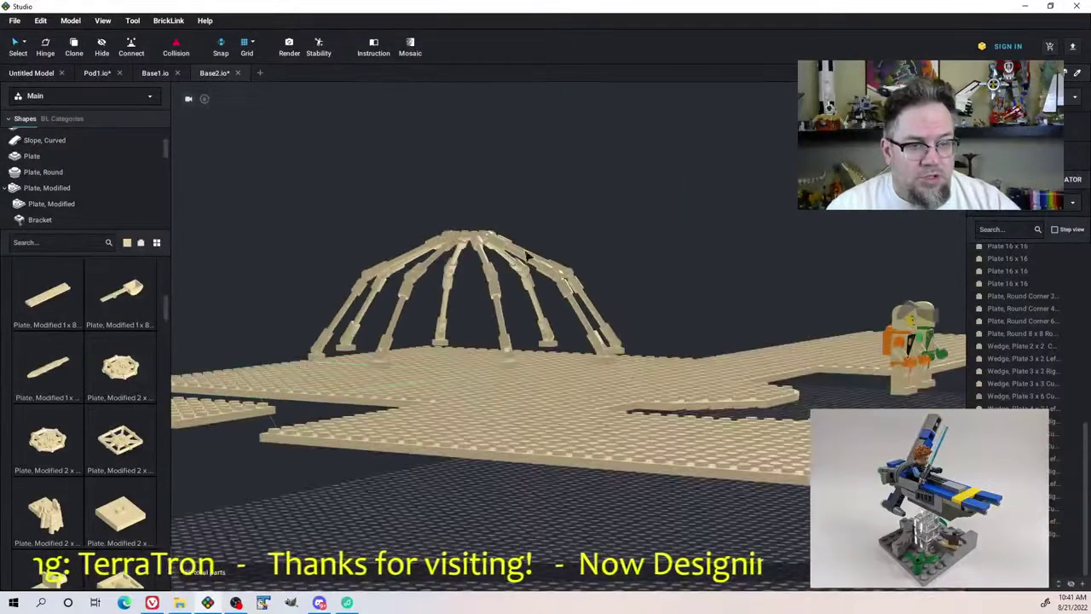
click(525, 254)
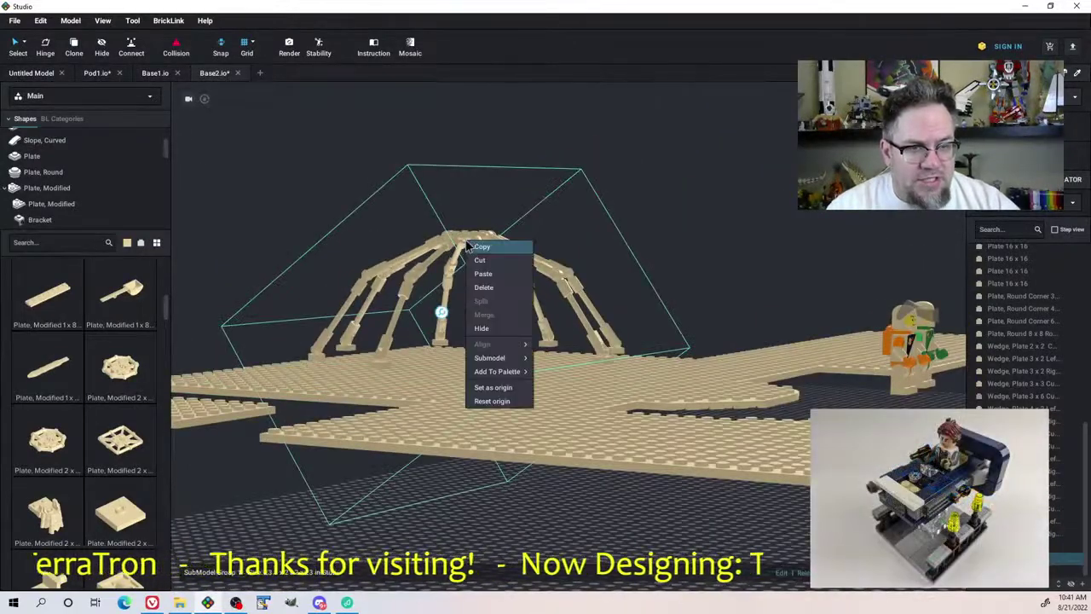
right_drag(562, 251, 568, 275)
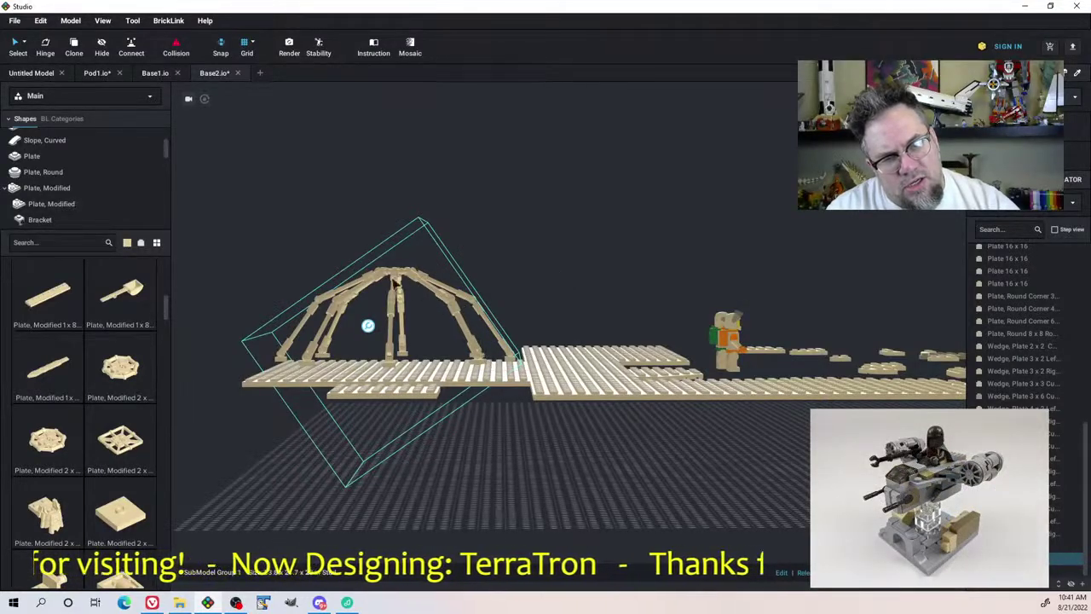
right_drag(503, 301, 460, 273)
right_click(431, 242)
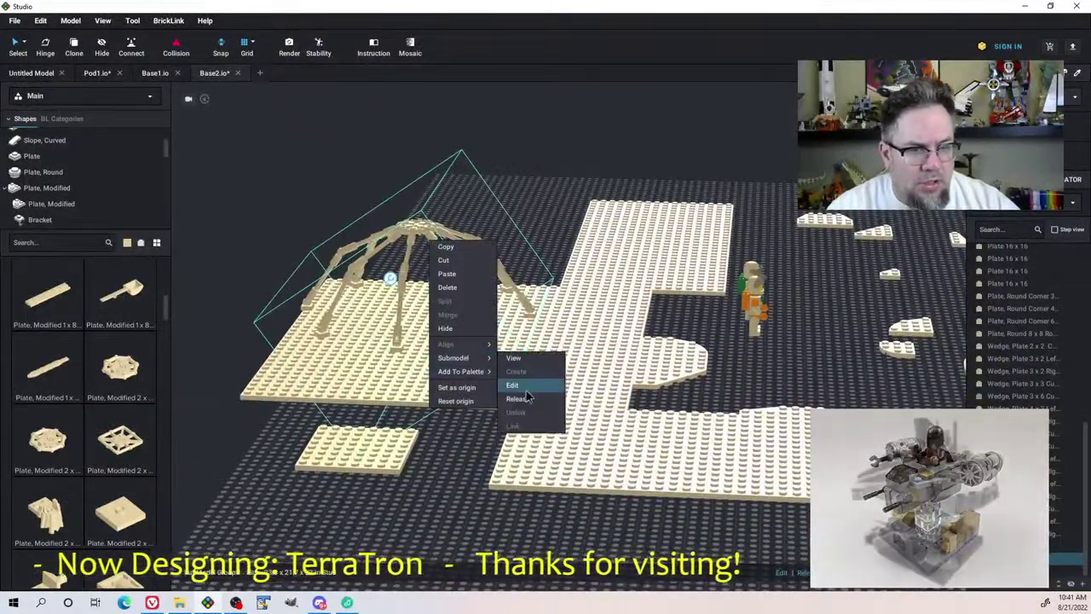
click(517, 398)
right_drag(531, 389, 676, 409)
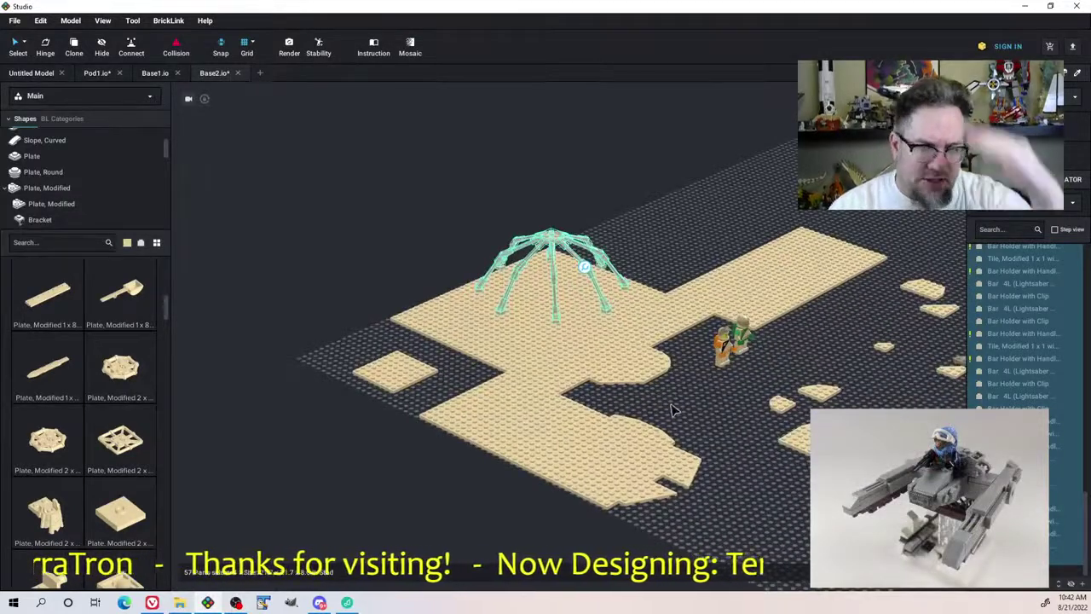
click(643, 264)
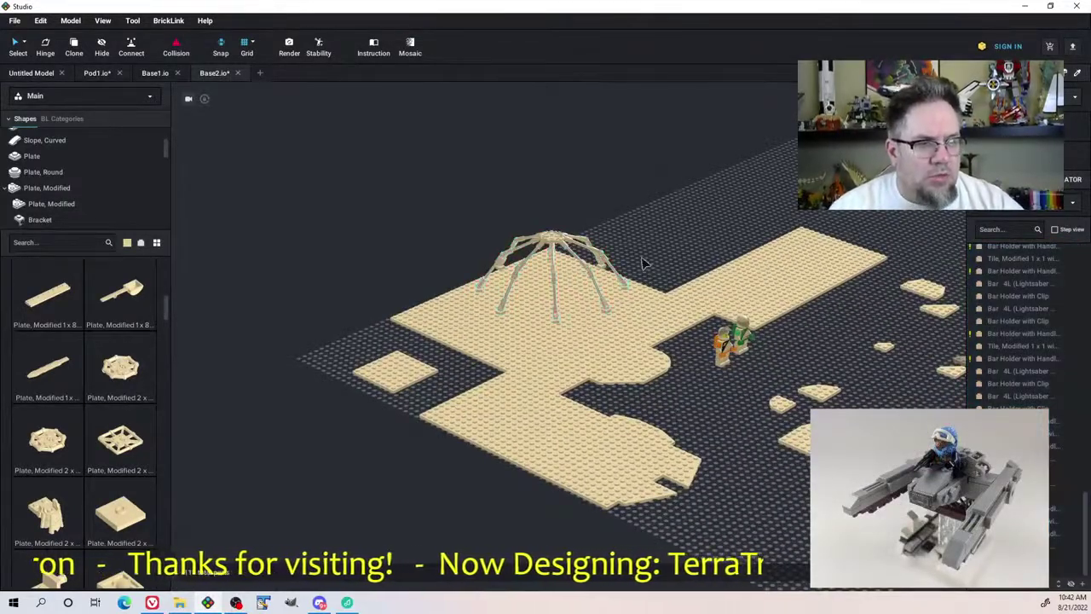
Search the parts library for "plate 2x3", browse the matching parts, and clear the search
right_drag(643, 264, 616, 283)
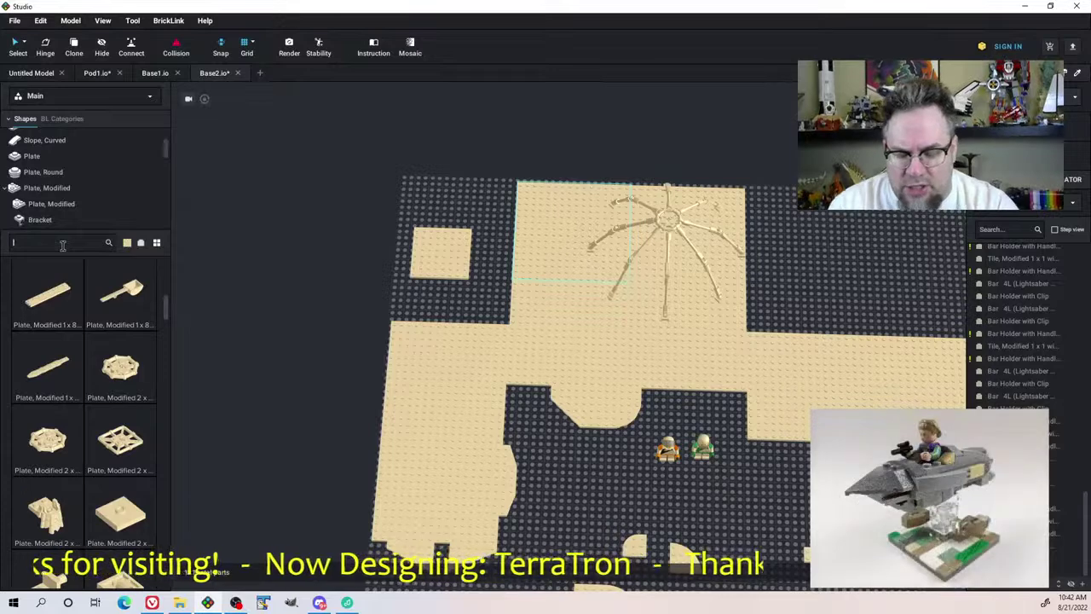
text(palte)
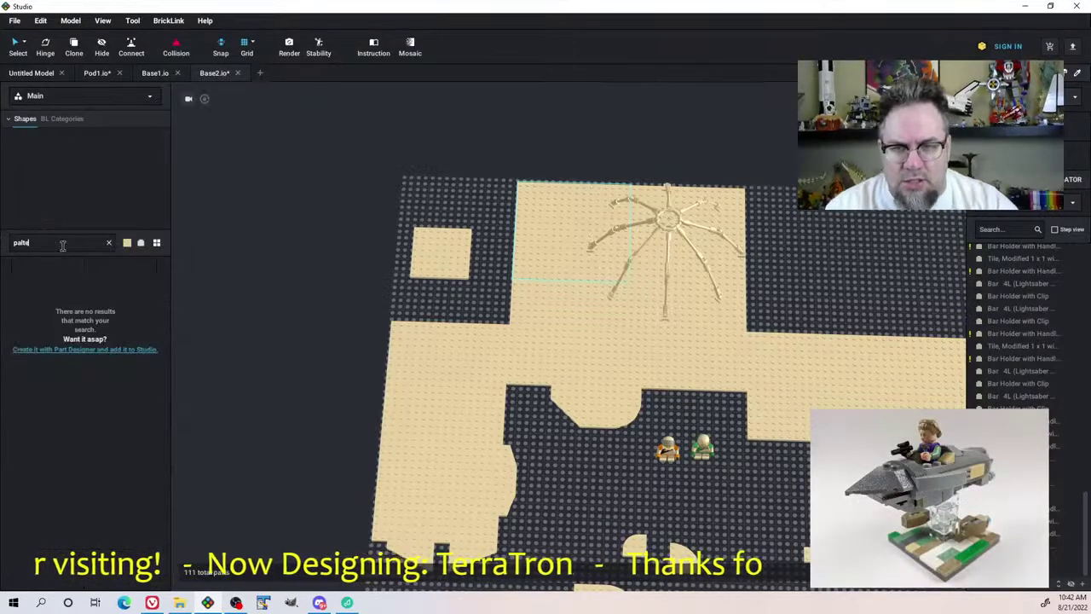
key(BackSpace)
key(BackSpace)
key(BackSpace)
text(a)
key(BackSpace)
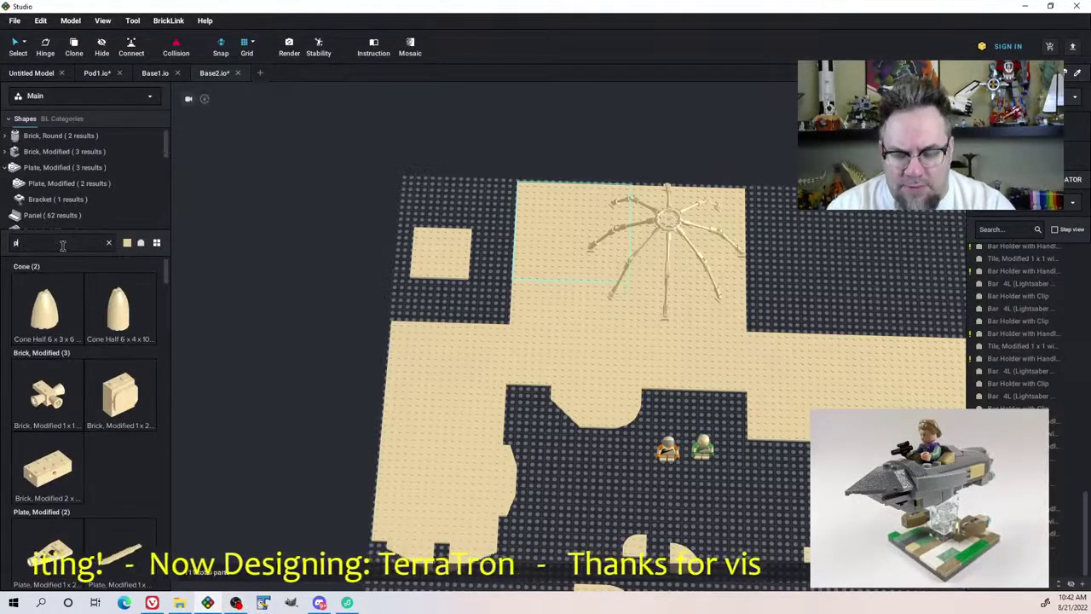
text(late)
scroll(108, 420, down, 5)
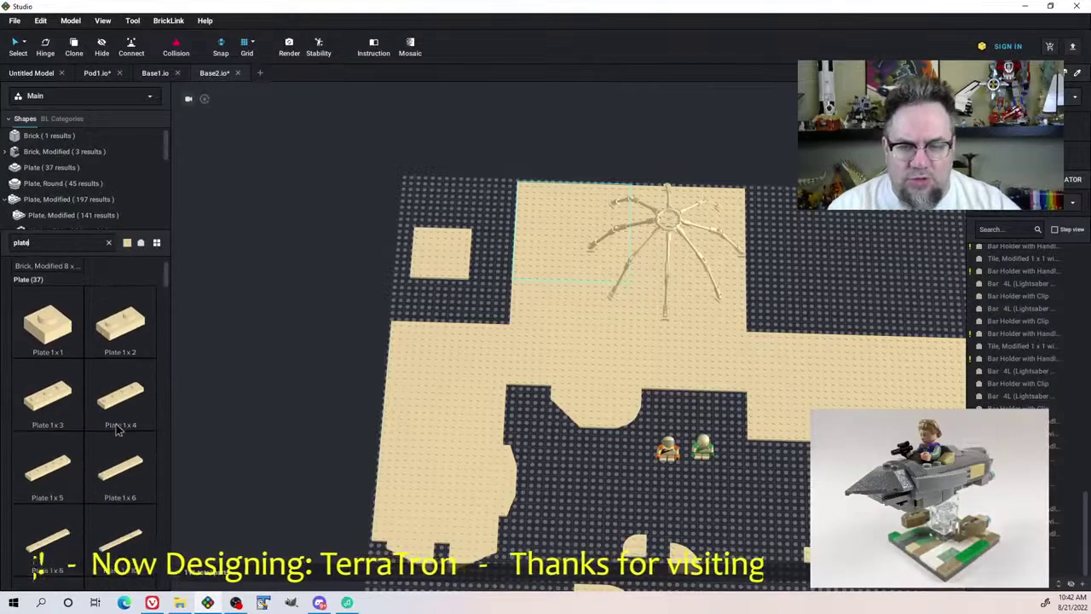
text(2x3)
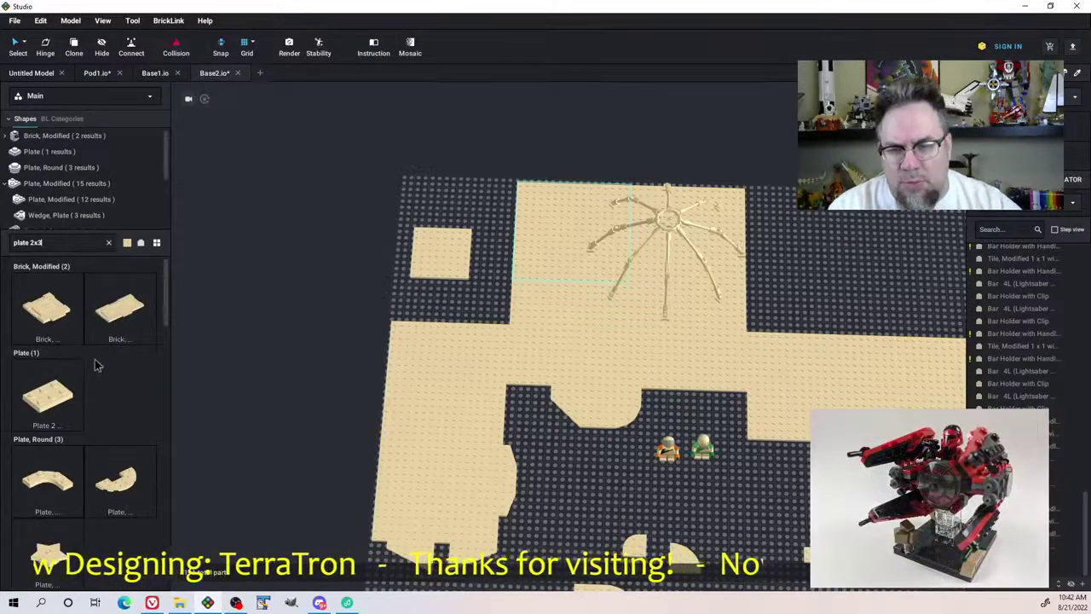
scroll(96, 365, down, 3)
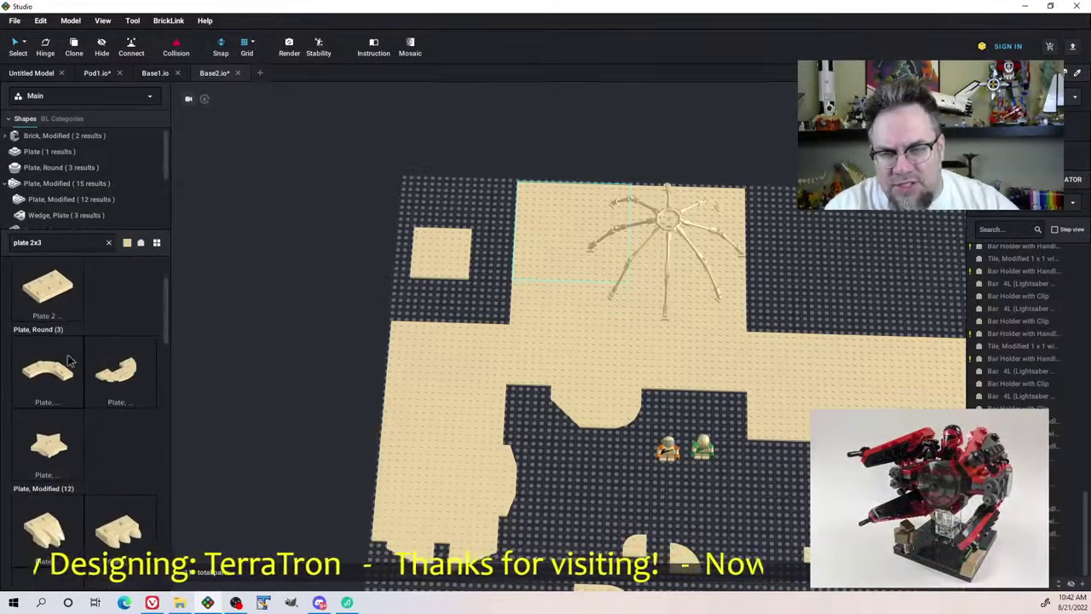
scroll(68, 384, down, 5)
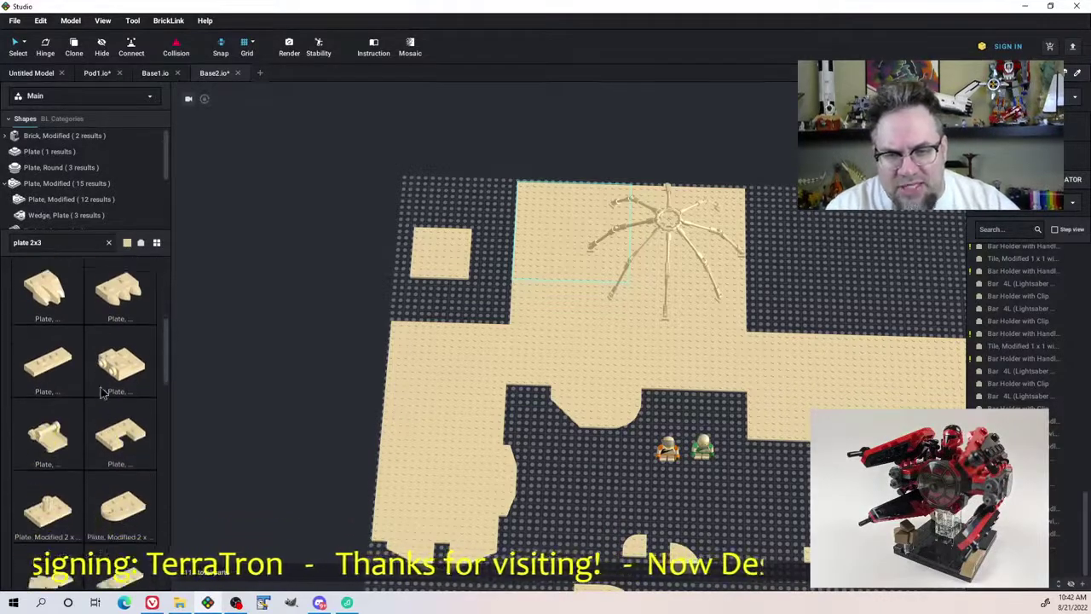
scroll(81, 399, up, 2)
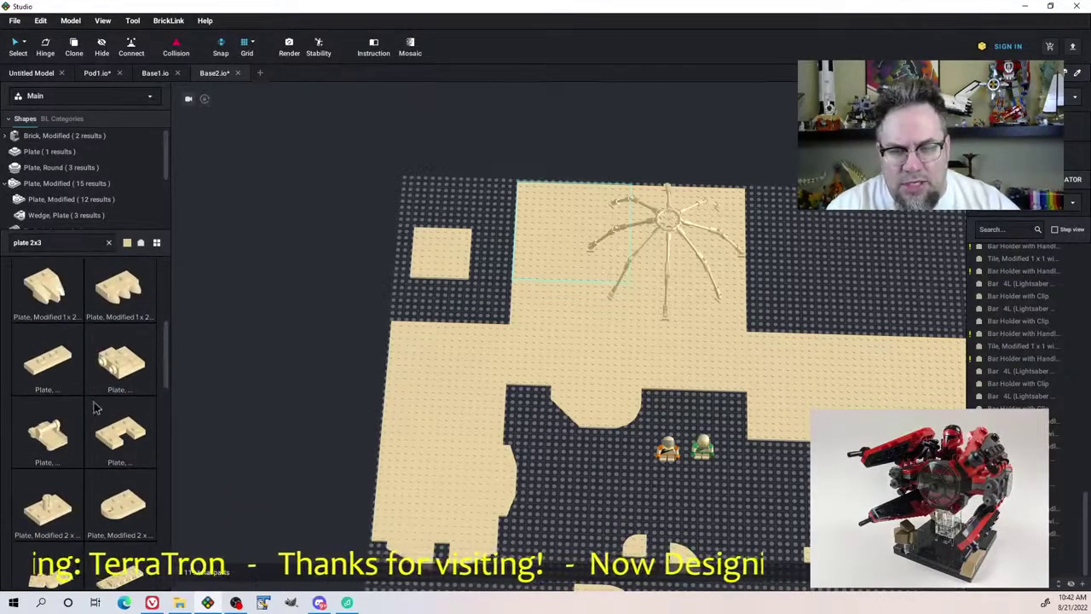
scroll(98, 409, down, 5)
click(55, 248)
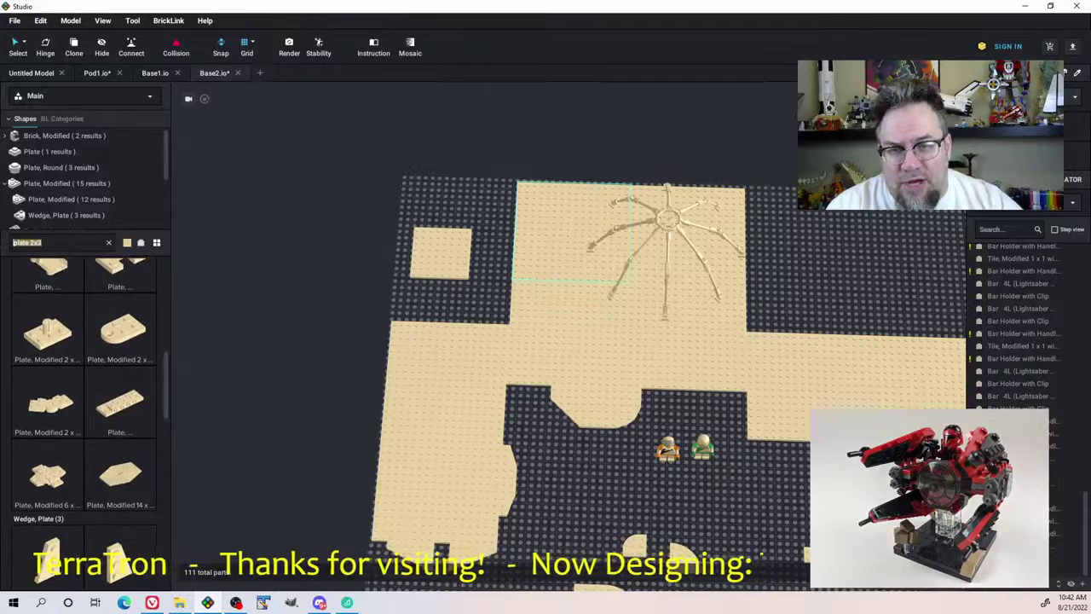
key(BackSpace)
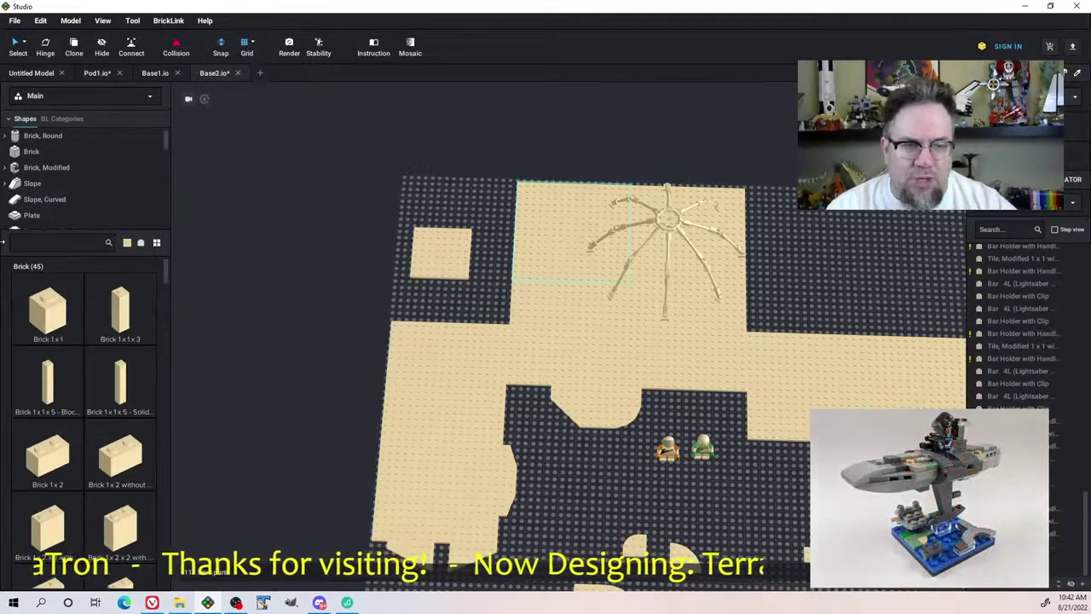
Add a tan Plate 2 x 4 on the build grid directly in front of the notch in the base's rounded arm
right_drag(825, 294, 768, 290)
middle_drag(555, 377, 546, 316)
right_drag(545, 317, 504, 330)
click(35, 216)
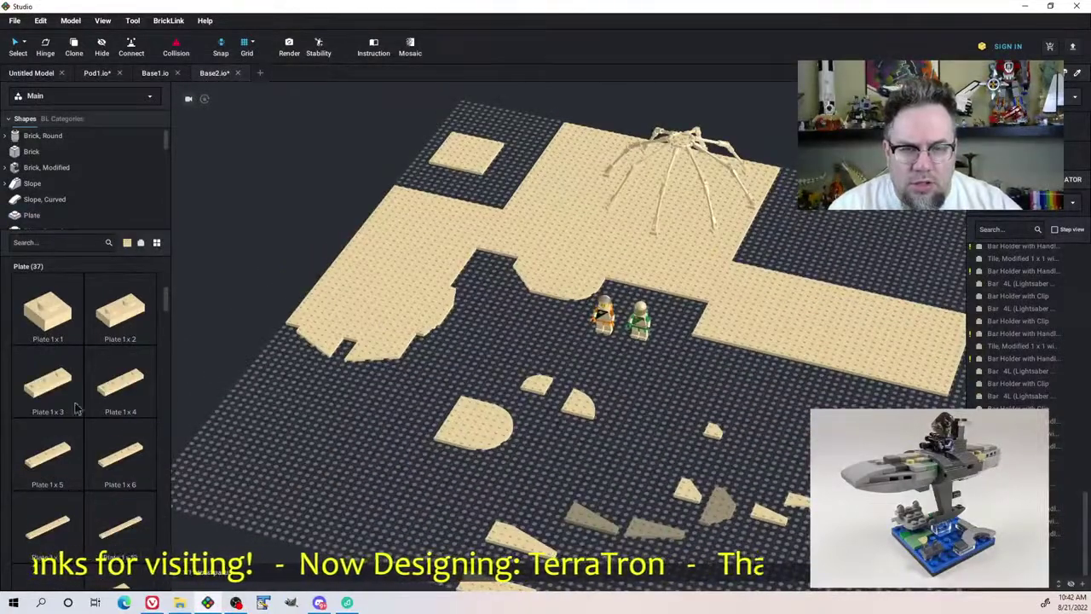
scroll(75, 409, down, 5)
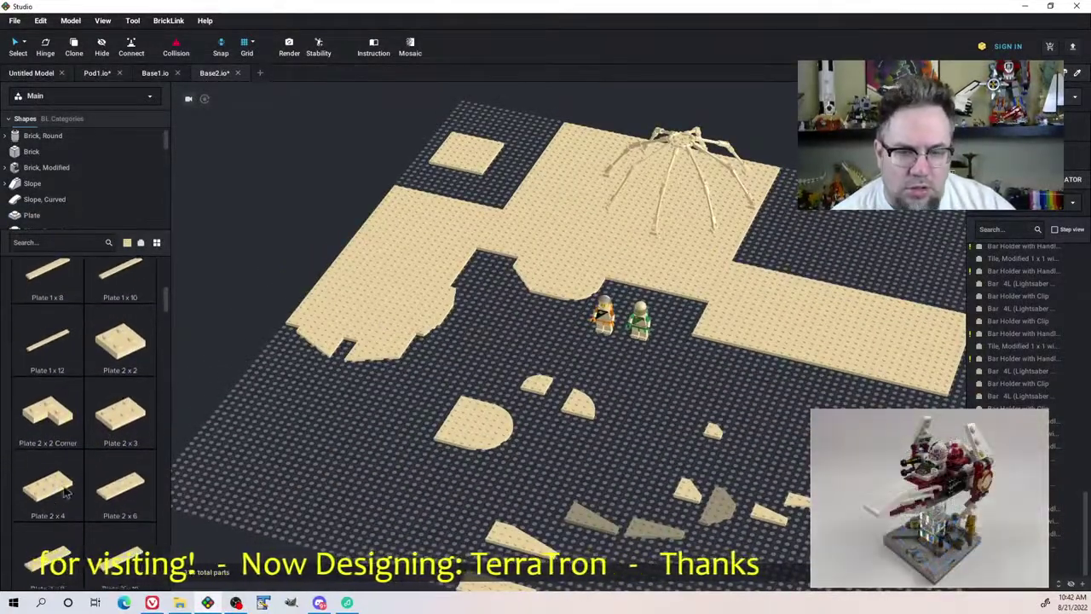
click(53, 507)
right_drag(338, 373, 388, 448)
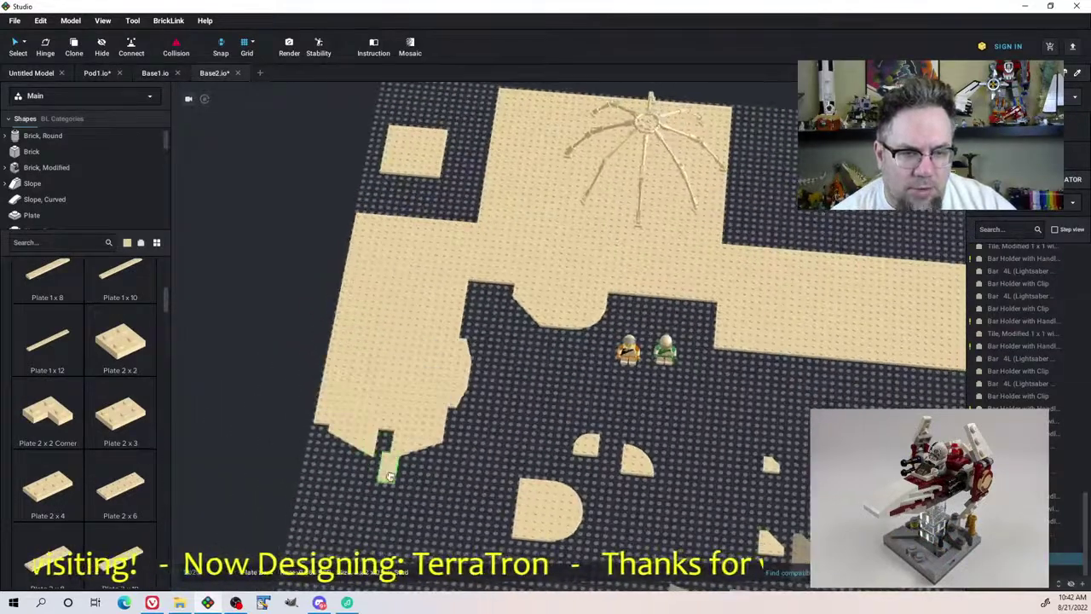
scroll(365, 487, up, 4)
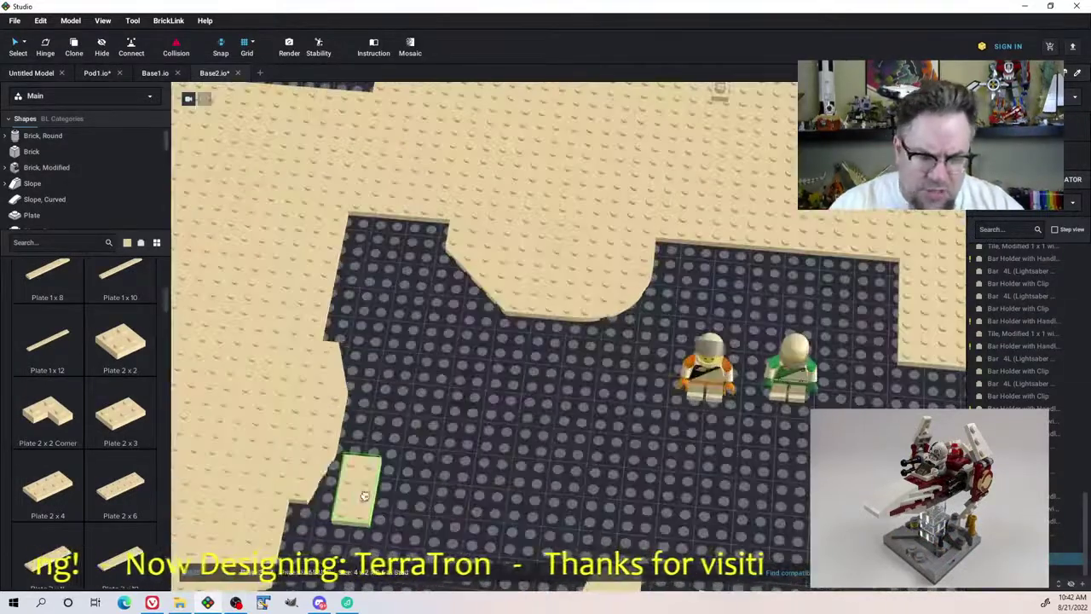
middle_drag(264, 554, 438, 392)
click(360, 434)
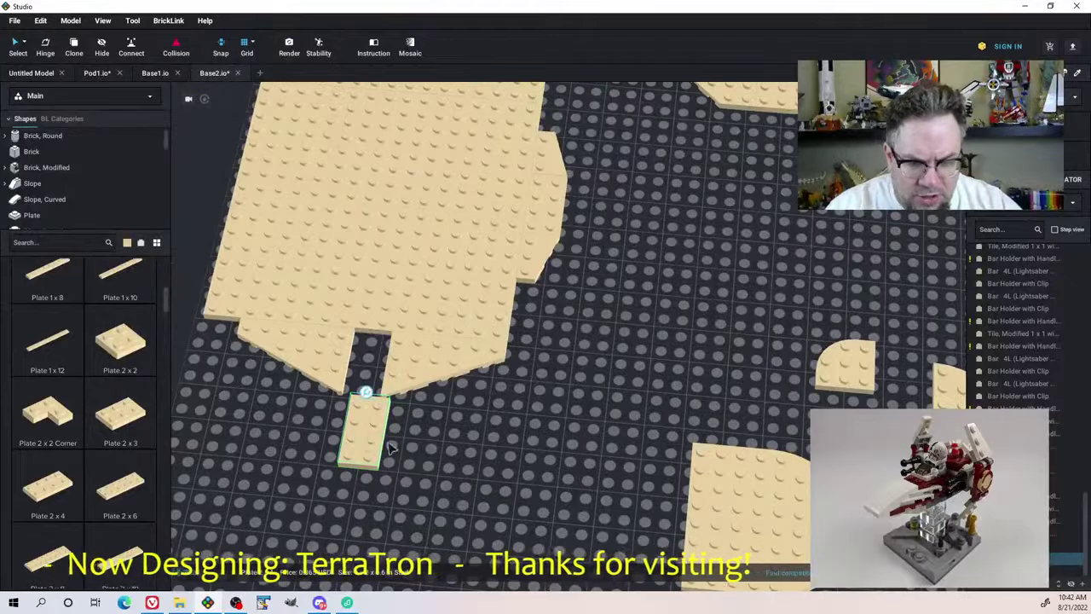
Shift the Plate 2 x 4 into the notch so that it fills the gap in the base's edge
right_drag(424, 438, 424, 437)
key(a)
key(Up)
key(Up)
key(Up)
key(Up)
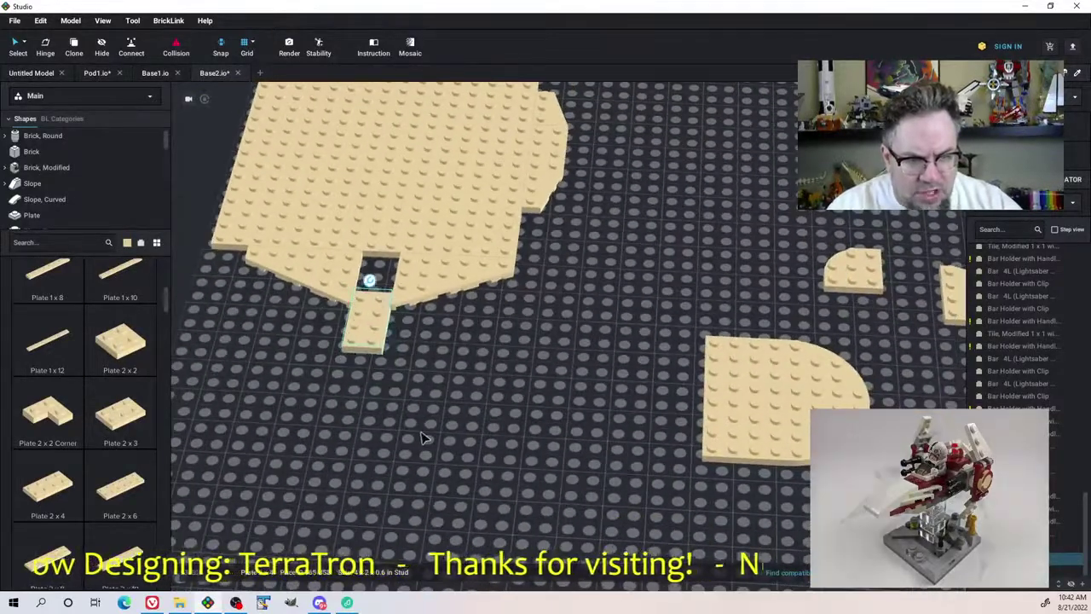
right_drag(424, 438, 378, 458)
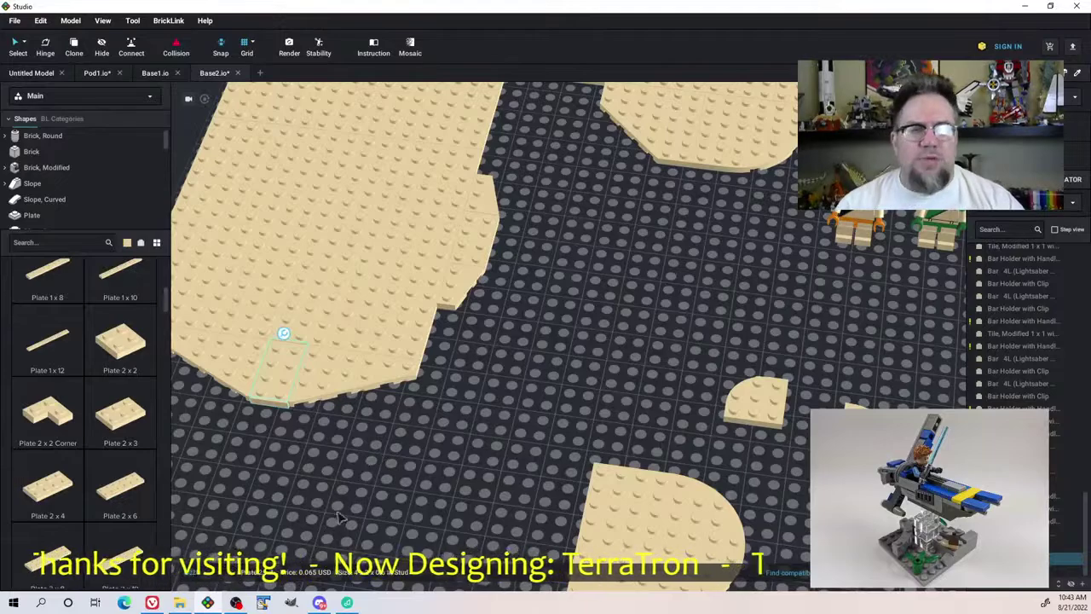
Search the parts library for "tube", and replace that search with "rigid"
scroll(433, 479, down, 5)
right_drag(520, 341, 493, 324)
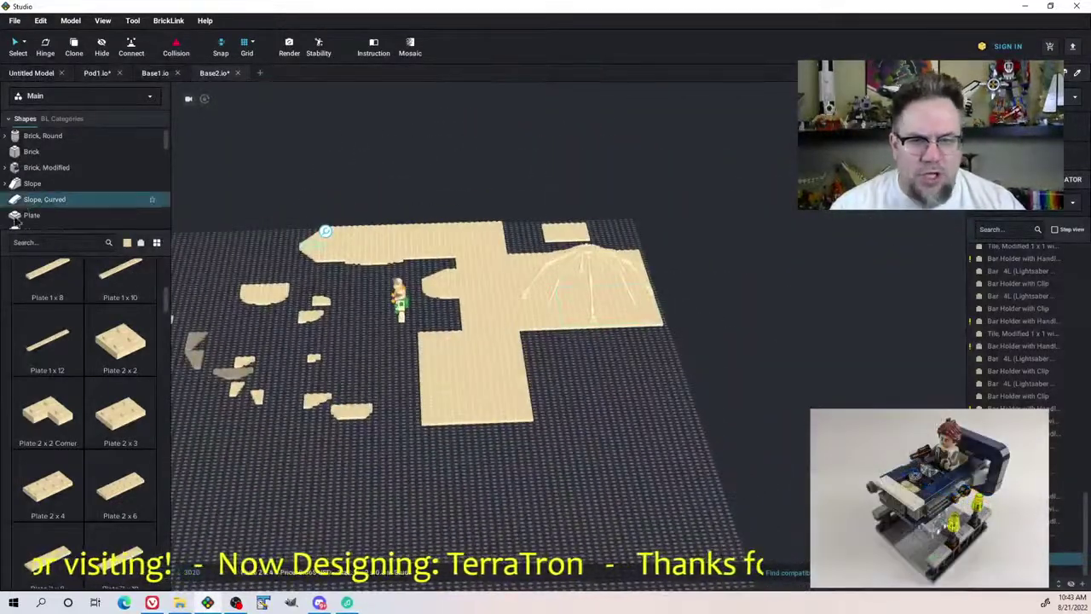
click(44, 247)
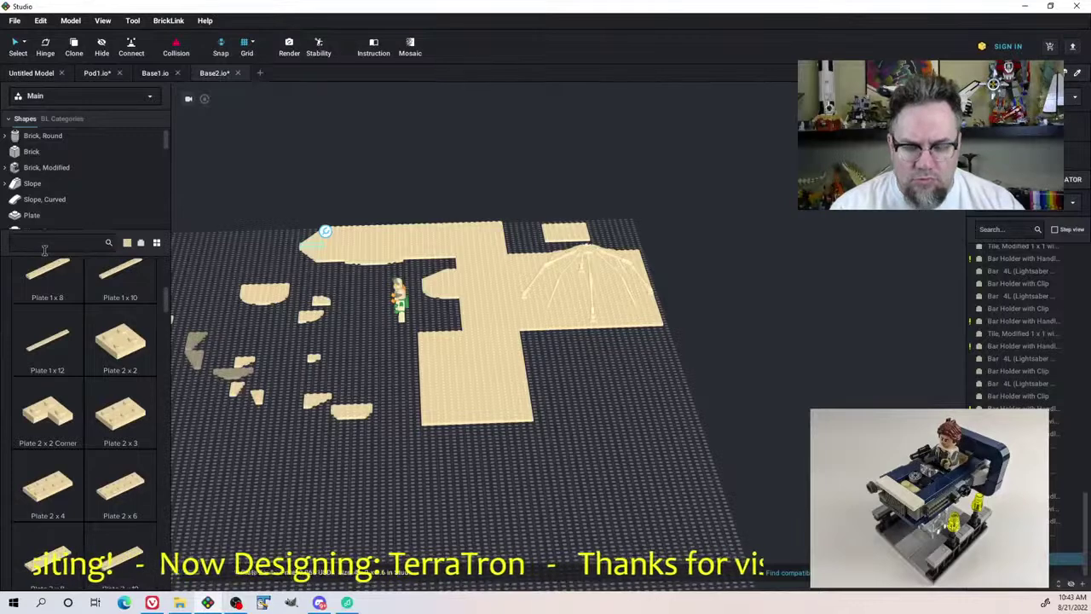
text(tube)
key(BackSpace)
key(BackSpace)
key(BackSpace)
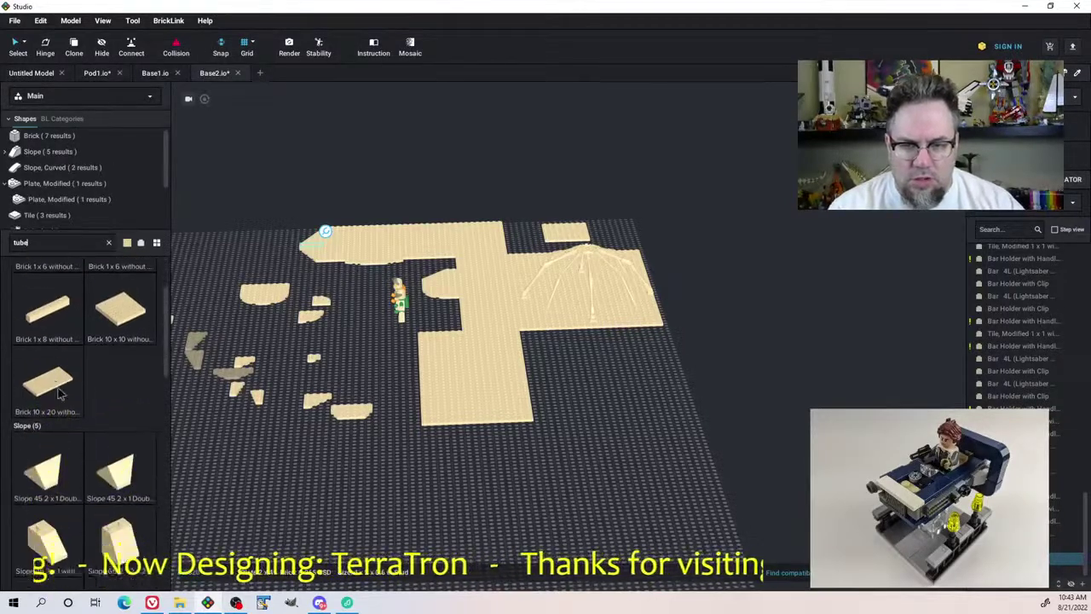
key(BackSpace)
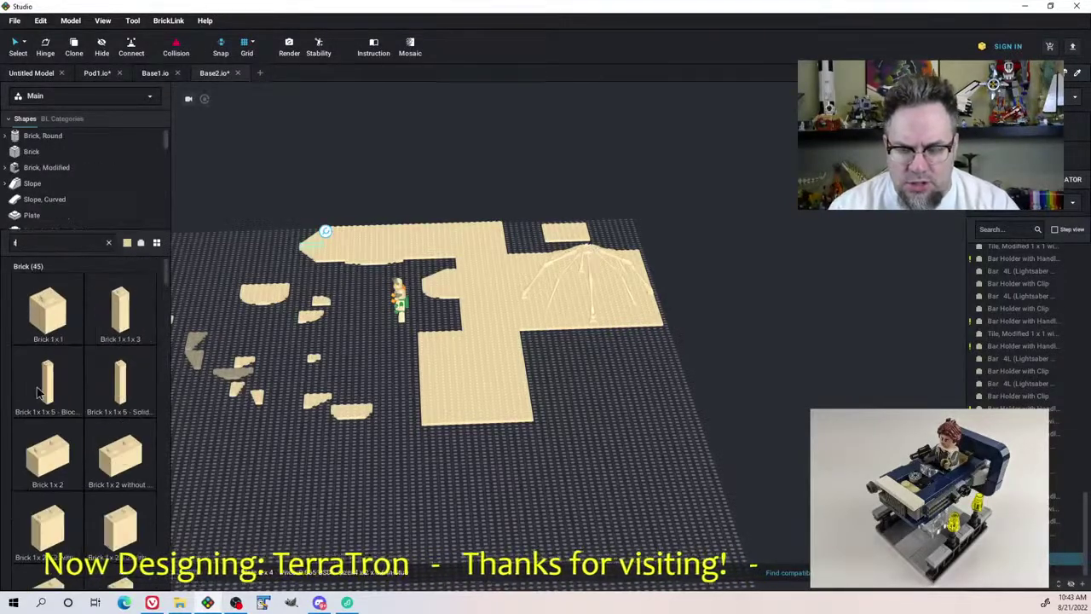
text(rigid)
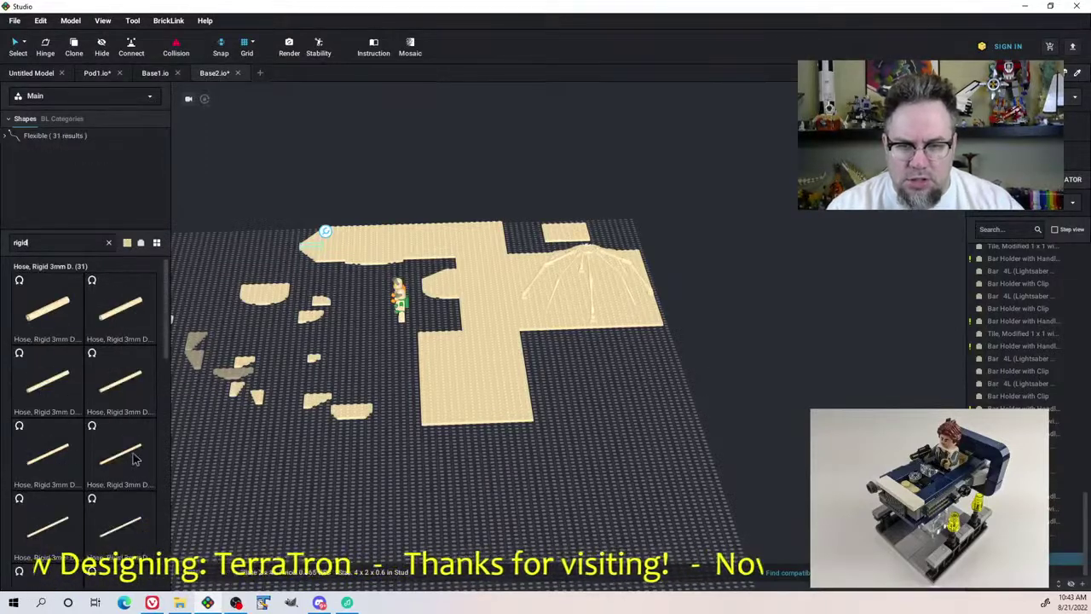
Place a tan Hose, Rigid 3mm D. 12L on the open build grid beside the base
scroll(134, 458, down, 4)
click(119, 435)
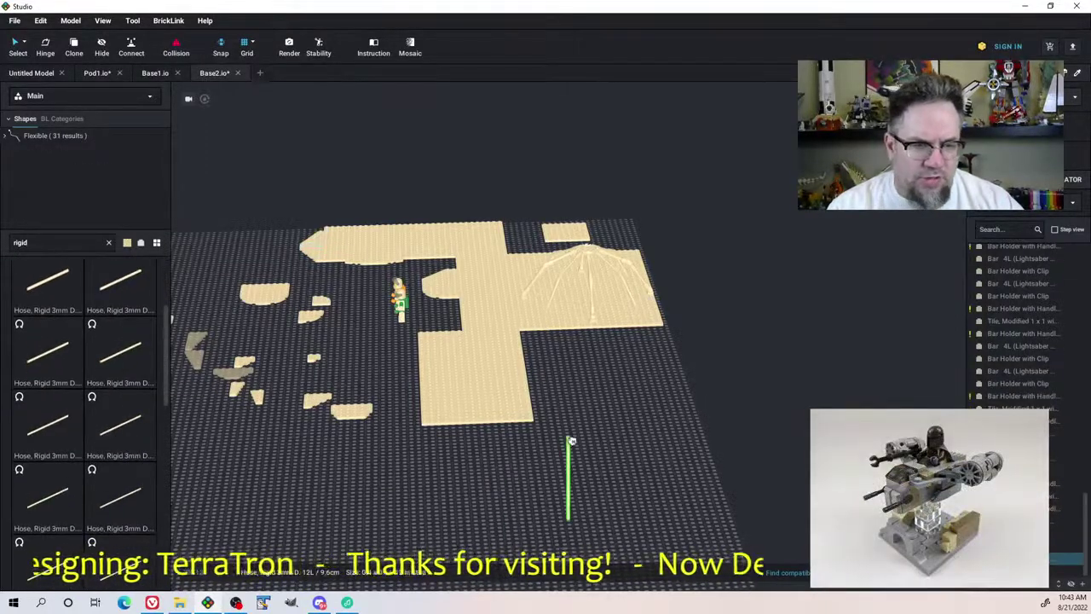
right_drag(592, 475, 625, 503)
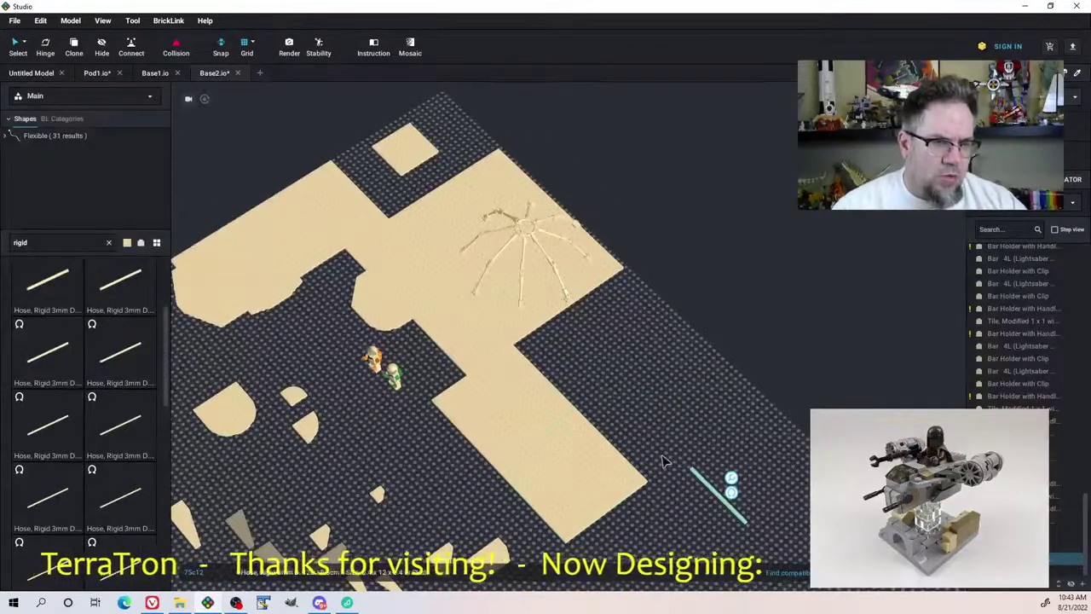
scroll(665, 460, up, 2)
Move the whole canopy off the base onto the open grid, and delete the 12L rigid hose lying beside it
right_drag(578, 310, 616, 294)
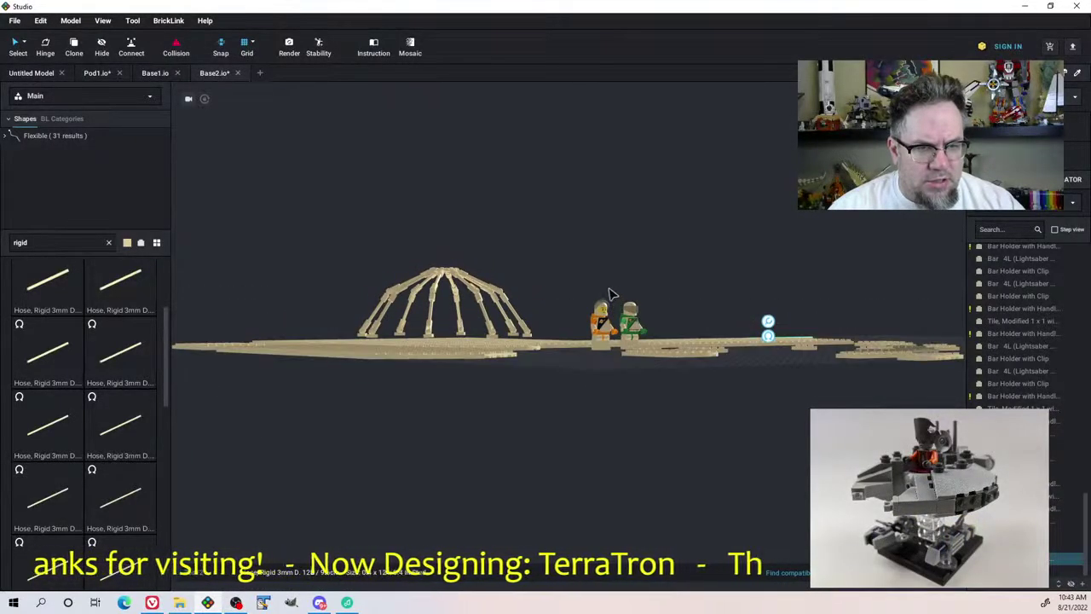
drag(284, 238, 577, 335)
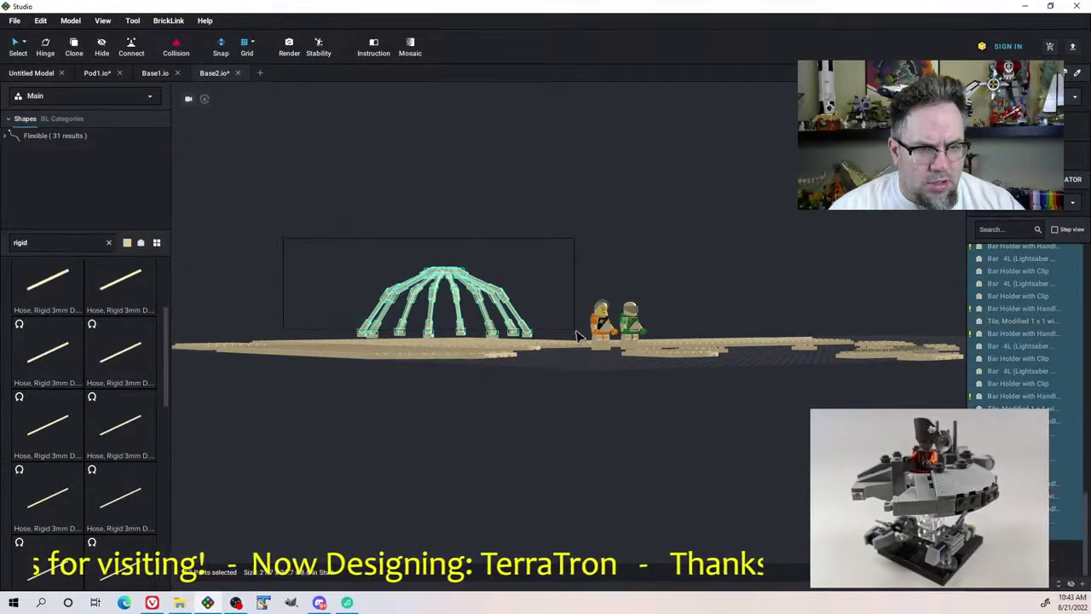
drag(509, 304, 744, 266)
click(852, 363)
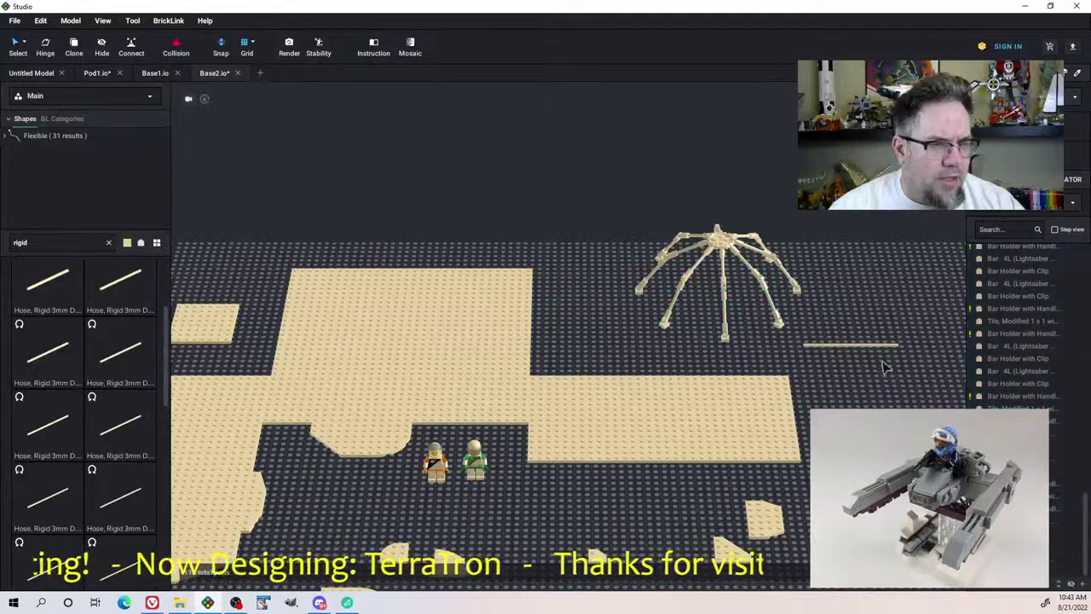
click(865, 351)
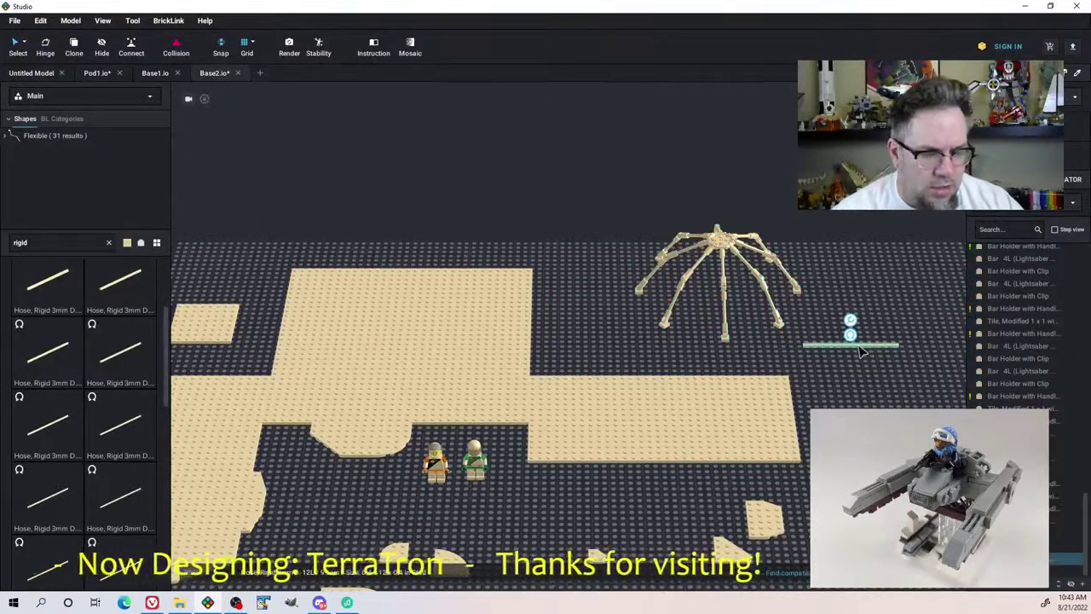
key(Delete)
Try a Hose, Rigid 3mm D. 4L beside the canopy's feet, delete it, and lay a 6L hose between two neighbouring feet
scroll(119, 358, up, 3)
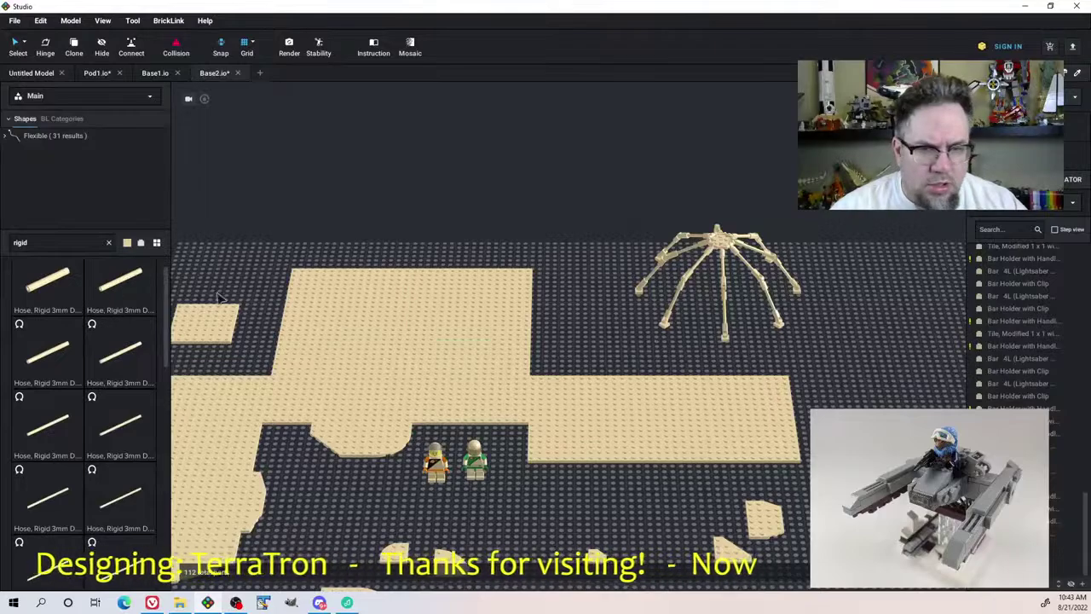
scroll(109, 312, up, 1)
drag(111, 323, 370, 328)
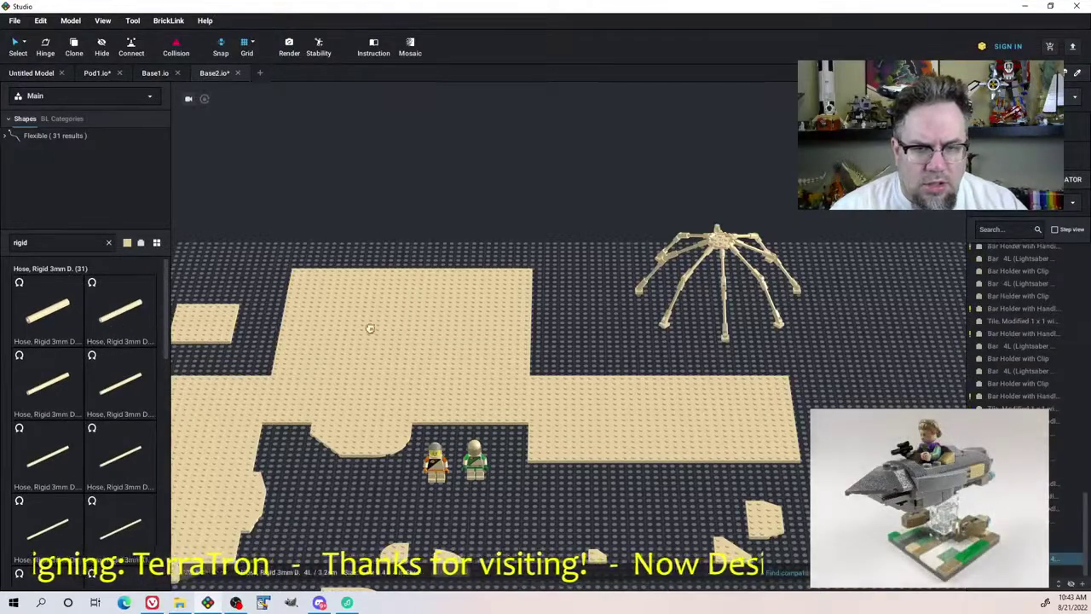
scroll(708, 341, up, 6)
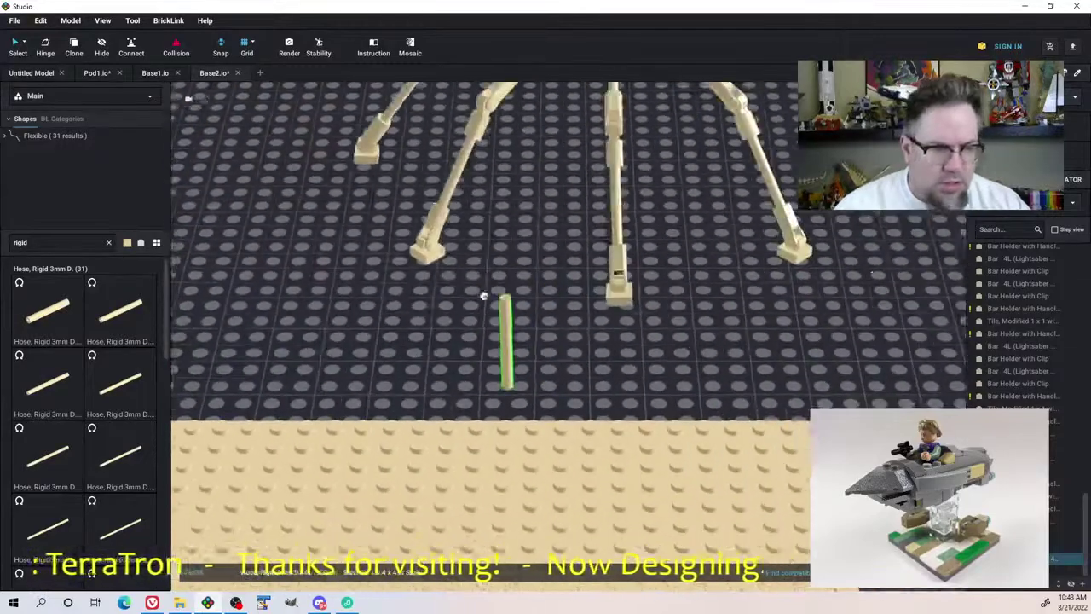
right_drag(484, 295, 439, 329)
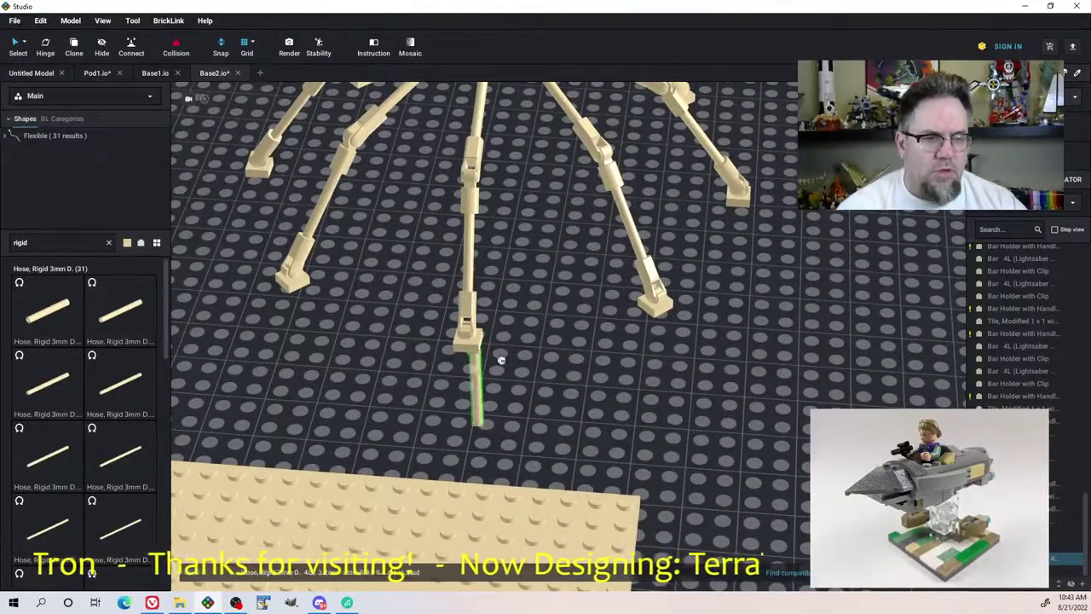
click(604, 315)
click(528, 307)
key(Delete)
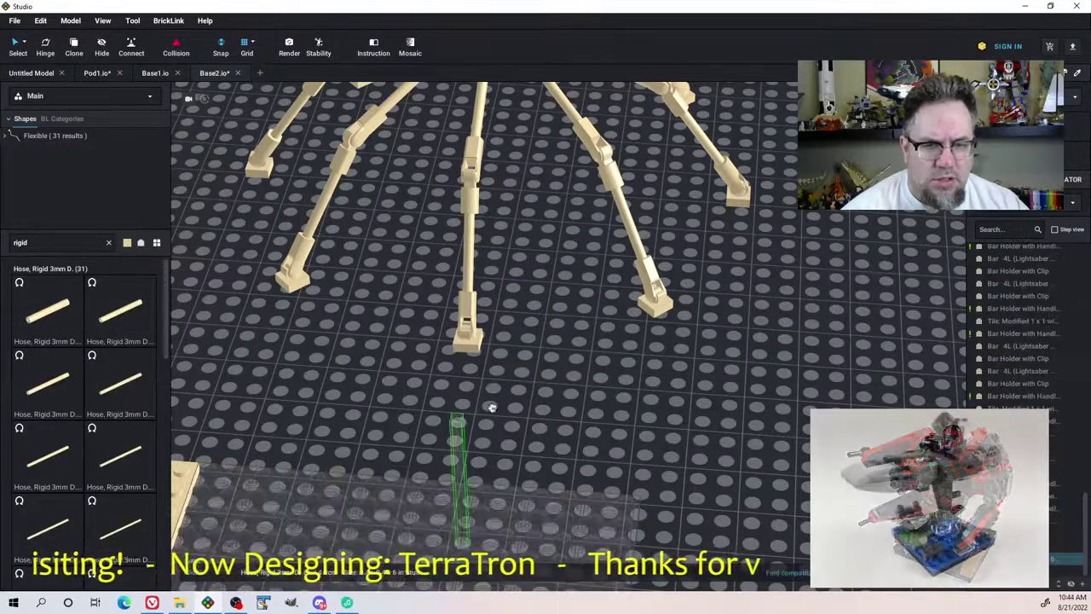
right_drag(622, 253, 585, 319)
click(651, 322)
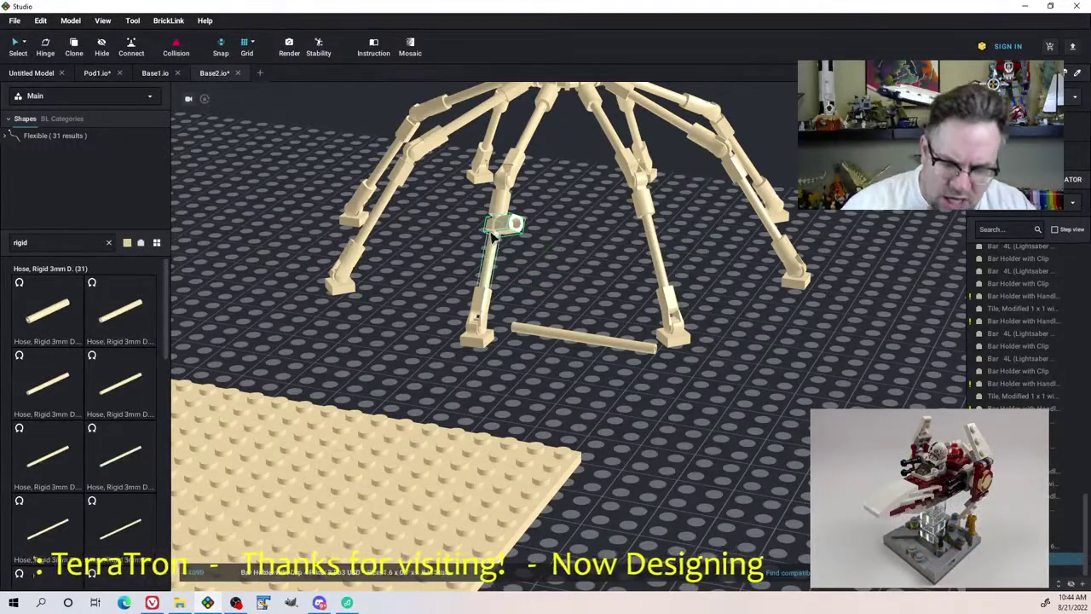
Swing the bar holder with clip on one canopy arm toward the neighbouring arm, and paste a second holder onto that arm
right_drag(516, 265, 468, 304)
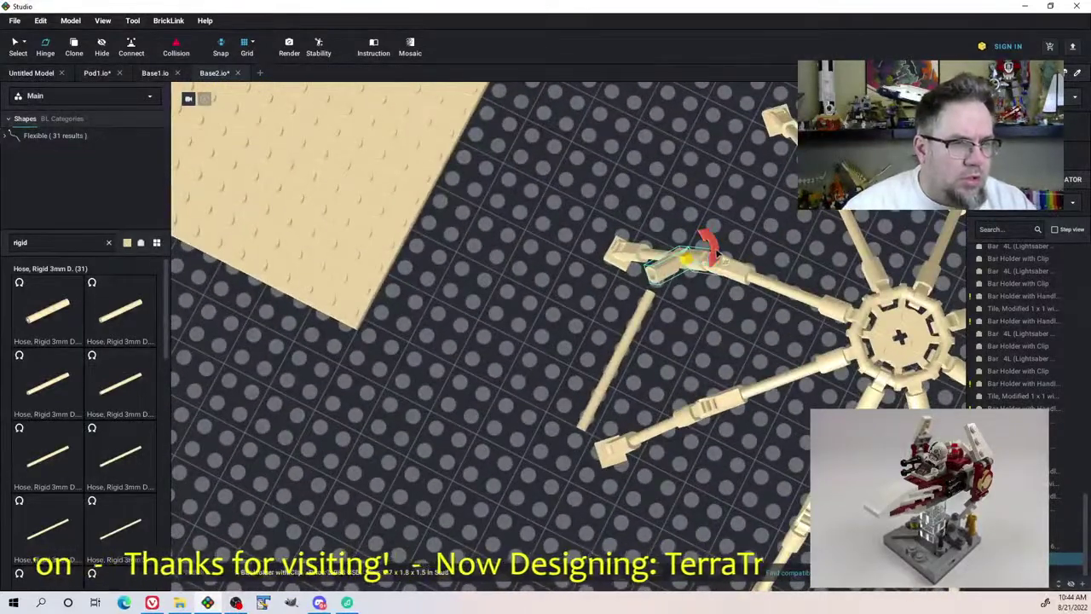
mouse_move(710, 245)
mouse_down()
mouse_move(716, 256)
mouse_move(714, 237)
mouse_up()
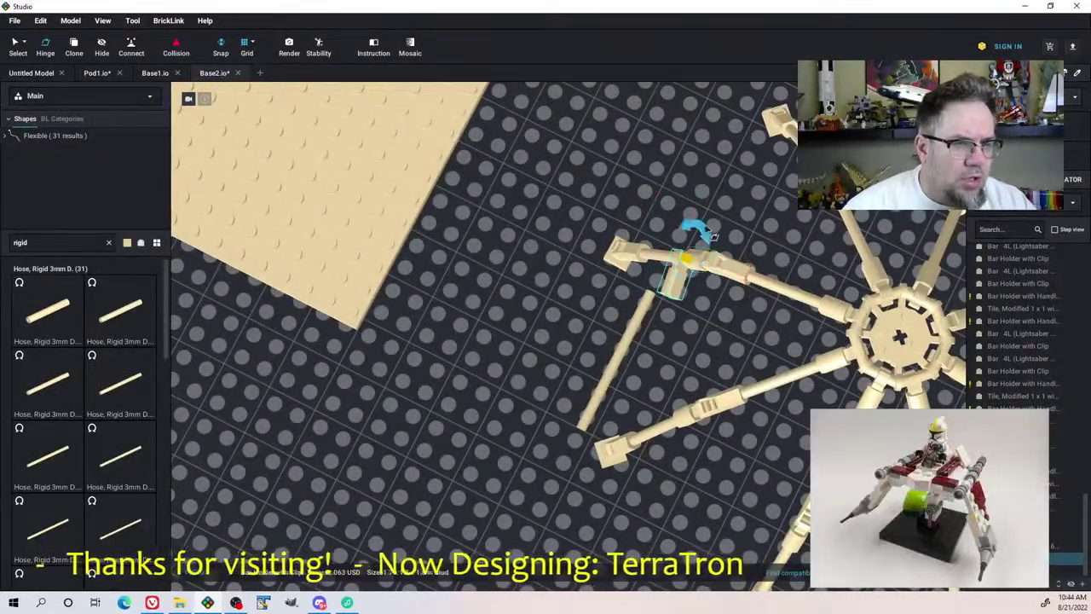
right_drag(711, 280, 748, 261)
key(ctrl+v)
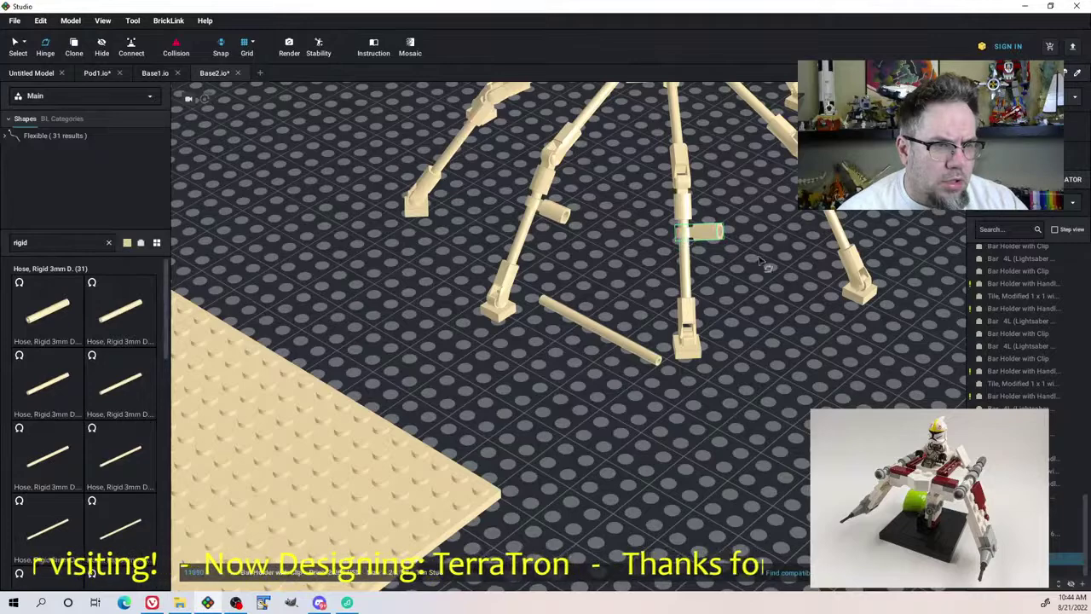
click(720, 238)
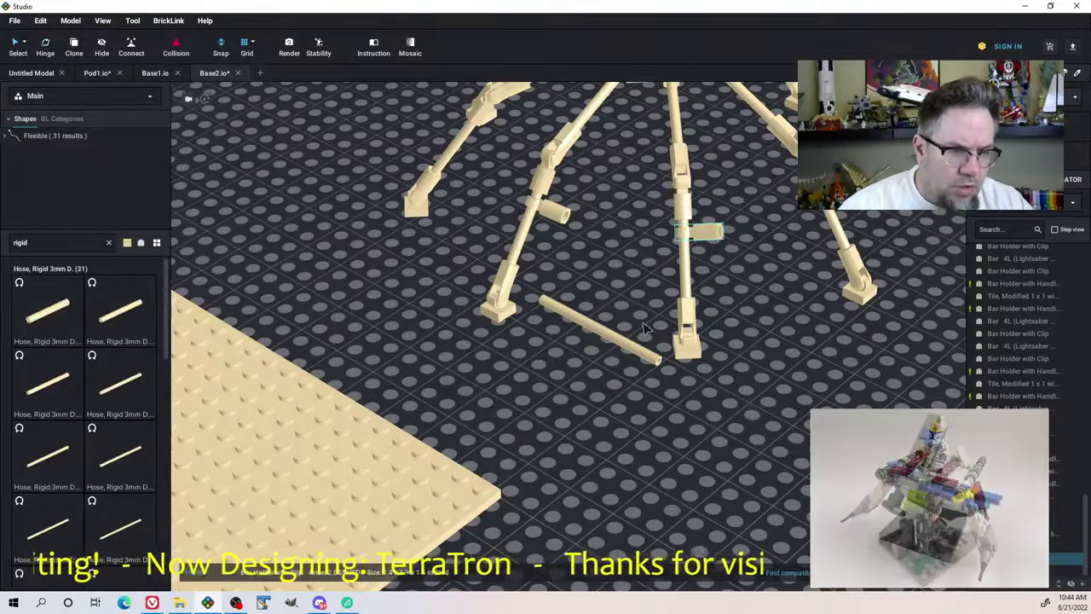
Try several different colours on the 6L rigid hose lying between the two canopy feet
click(596, 329)
click(1027, 97)
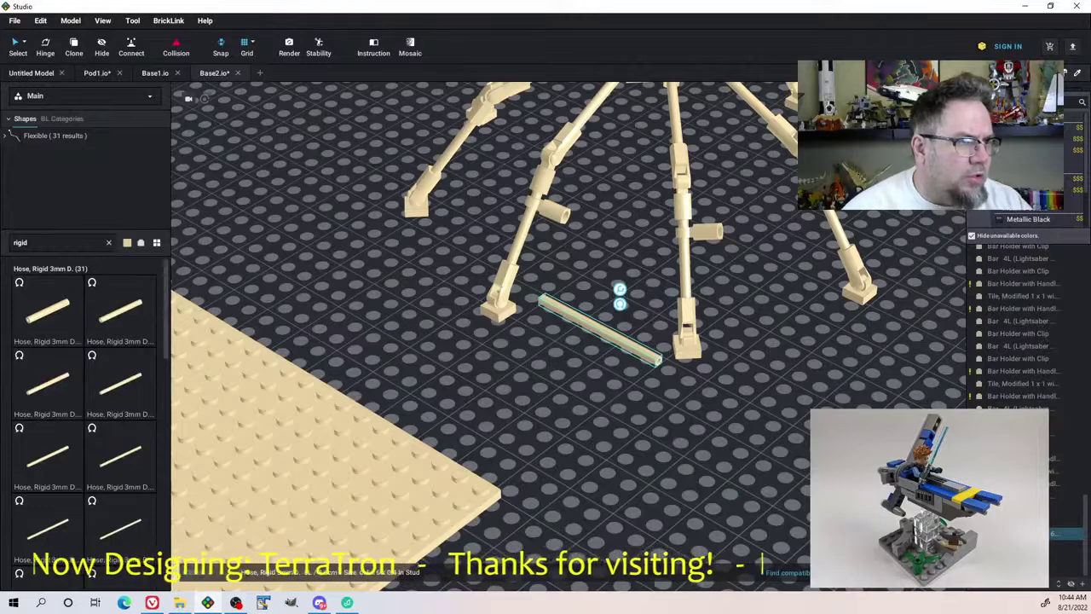
click(1019, 162)
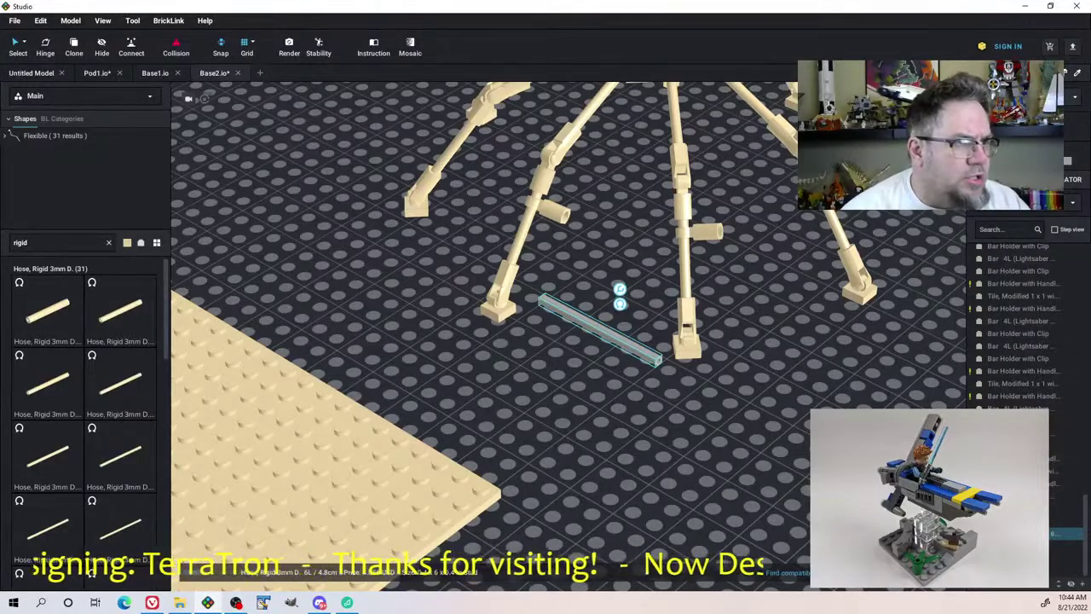
click(1027, 97)
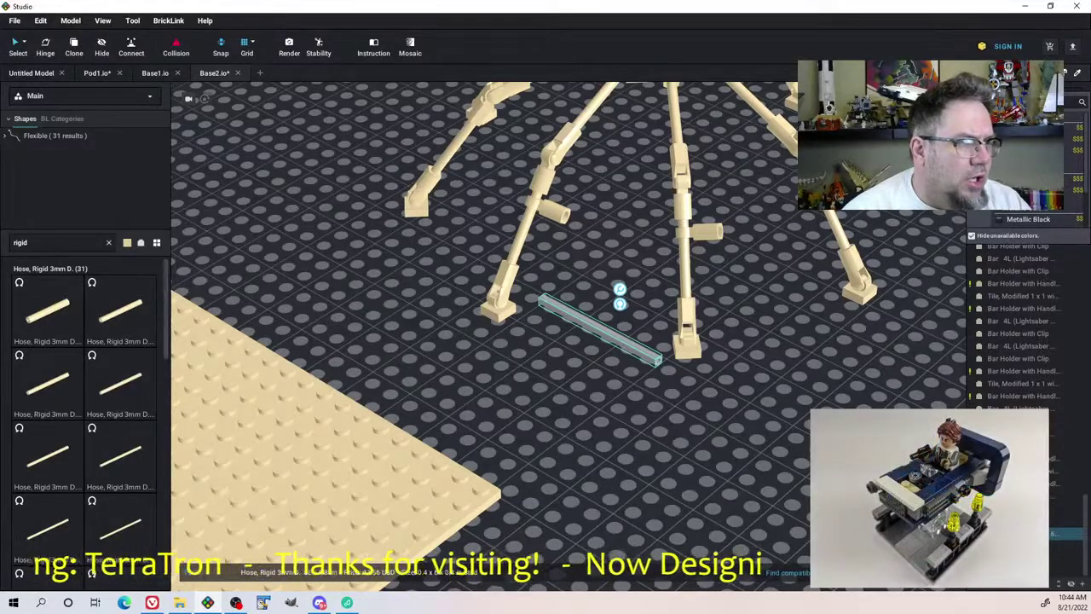
click(1019, 162)
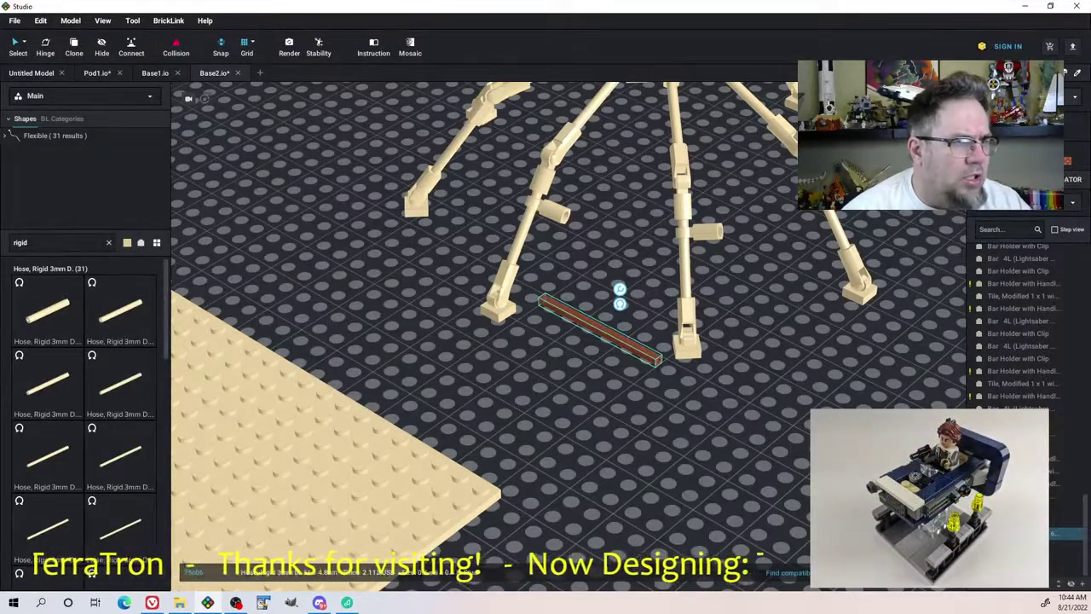
click(1027, 97)
click(1018, 162)
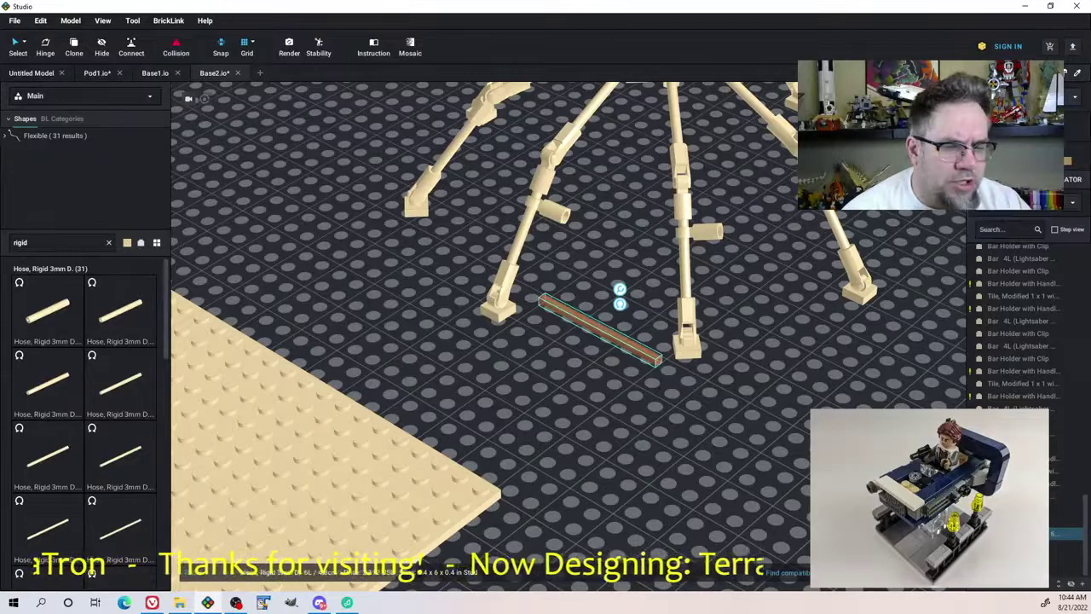
click(1027, 97)
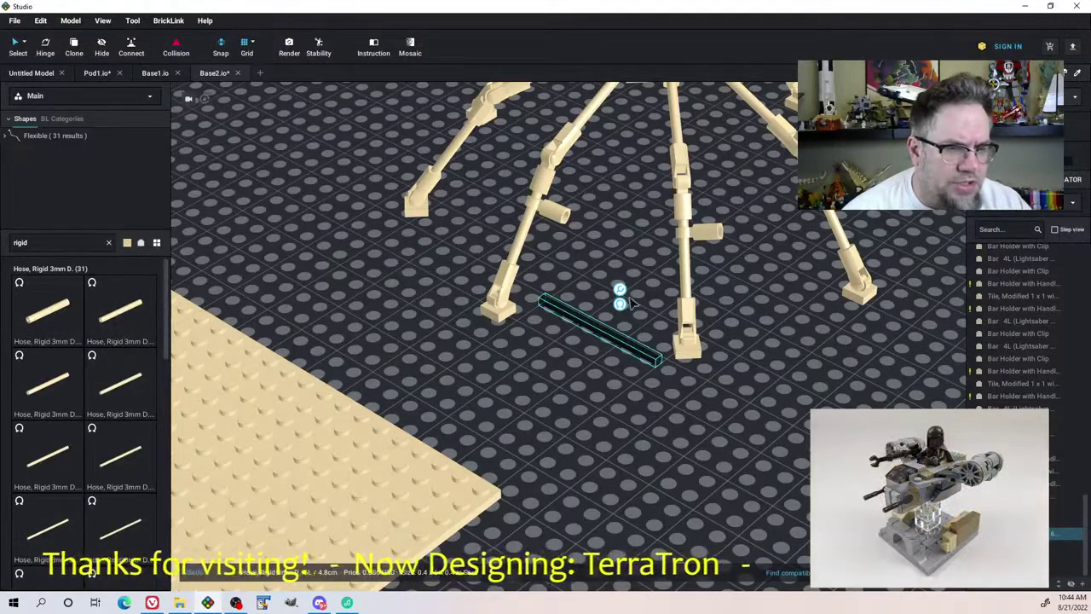
Rotate the pasted bar holder on its hinge so that it faces the holder on the neighbouring canopy arm
click(714, 235)
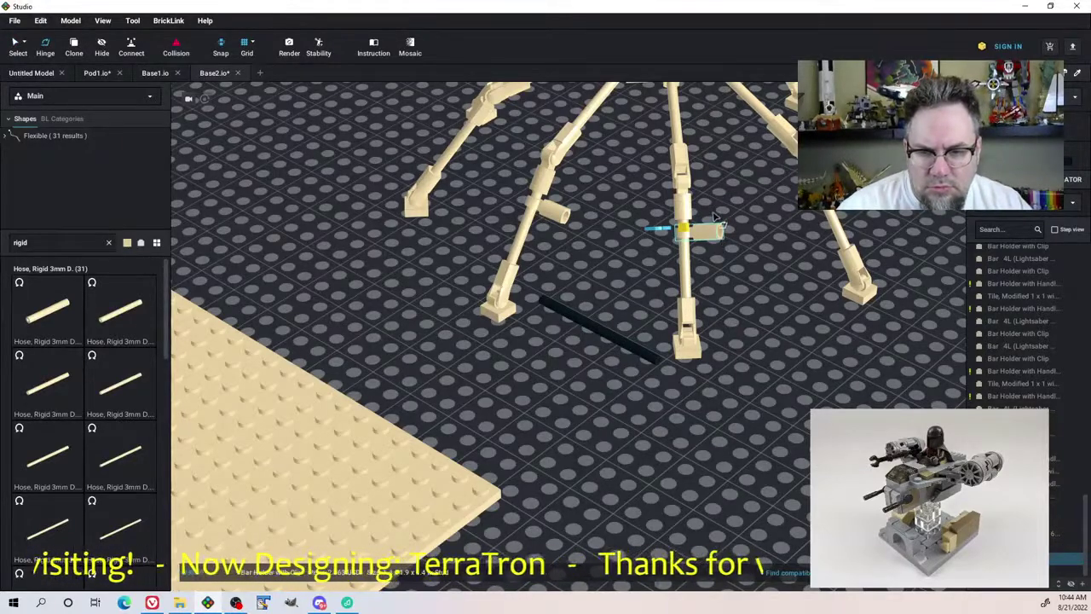
click(656, 230)
right_drag(656, 230, 670, 248)
drag(643, 226, 748, 230)
mouse_move(730, 219)
right_down()
mouse_move(738, 204)
mouse_move(739, 217)
right_up()
Move the 6L hose away from the canopy feet, try bending it by its end, cancel the bend, and delete the hose
click(617, 351)
drag(615, 353, 600, 414)
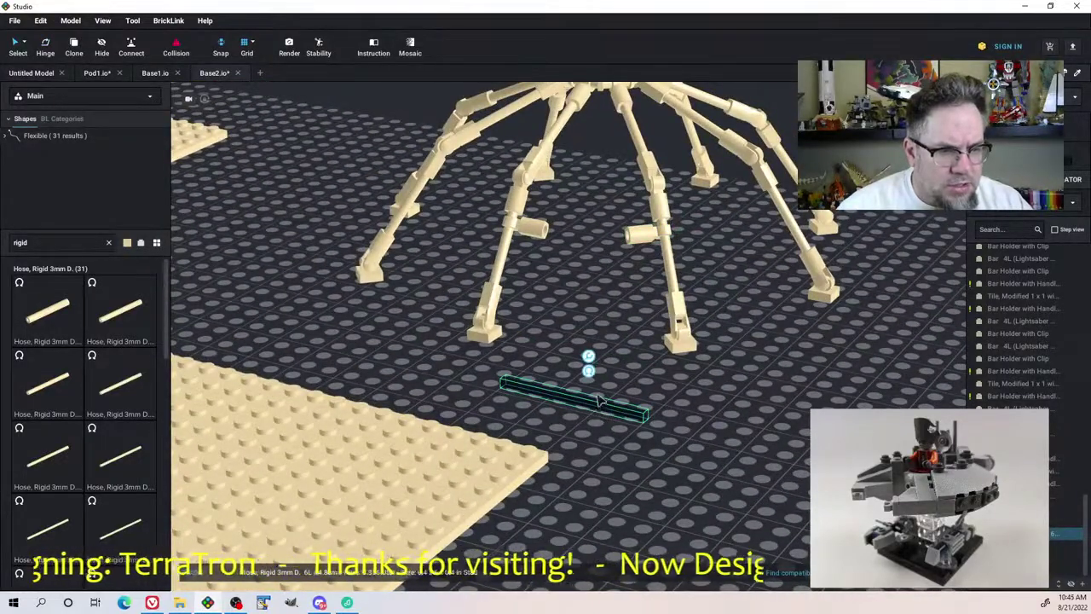
click(588, 372)
right_drag(607, 380, 614, 403)
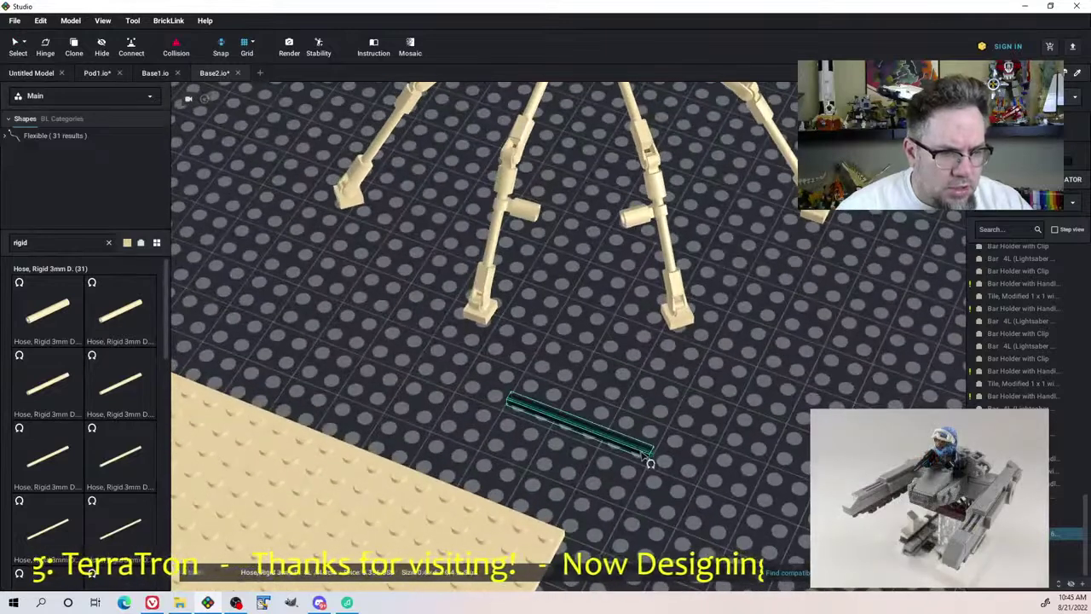
drag(654, 461, 638, 425)
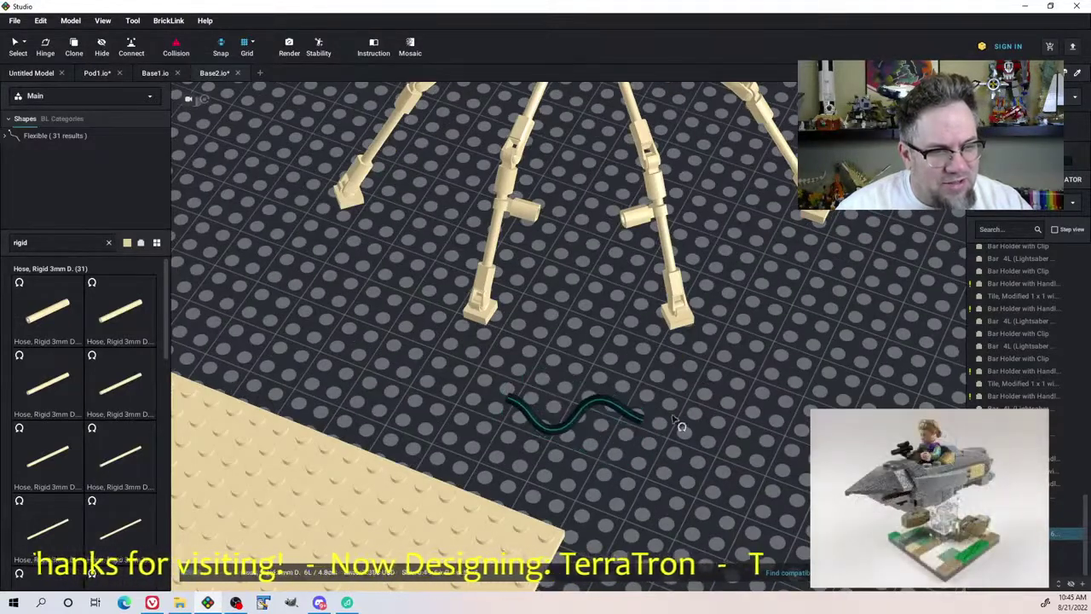
right_drag(679, 416, 650, 405)
key(Escape)
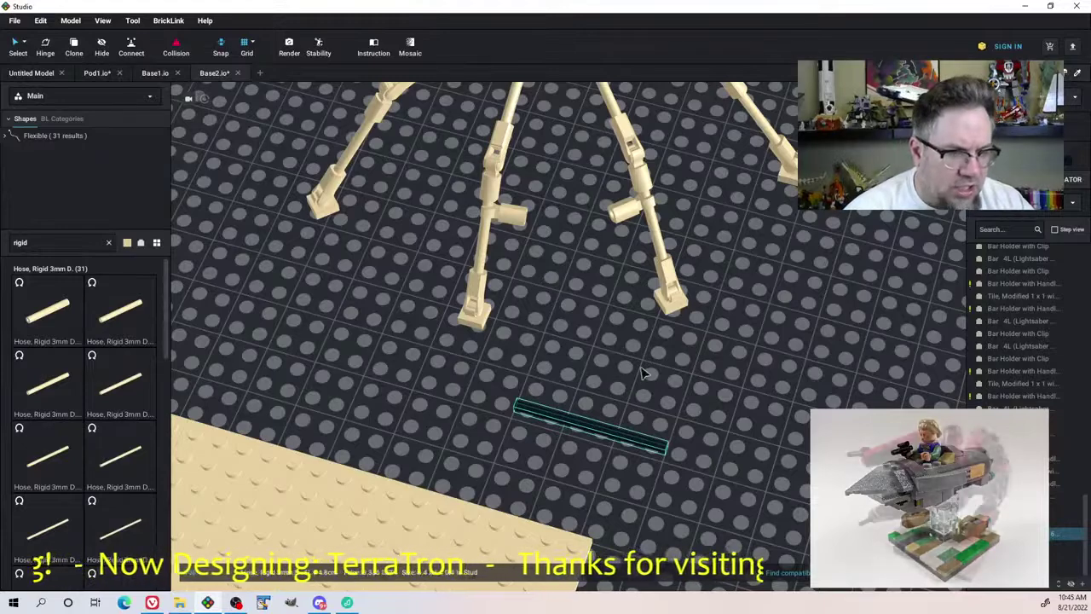
key(Delete)
Add a 5L rigid hose, line it up with the two canopy arms, change its colour, and attach it to one arm's bar holder
drag(45, 382, 648, 401)
key(Up)
key(Left)
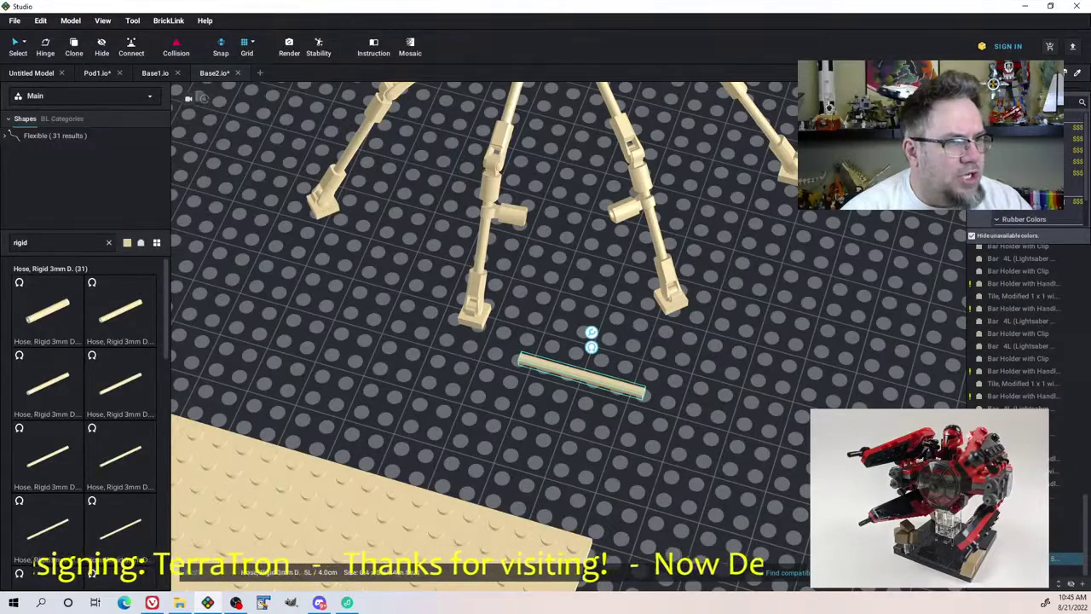
click(1014, 138)
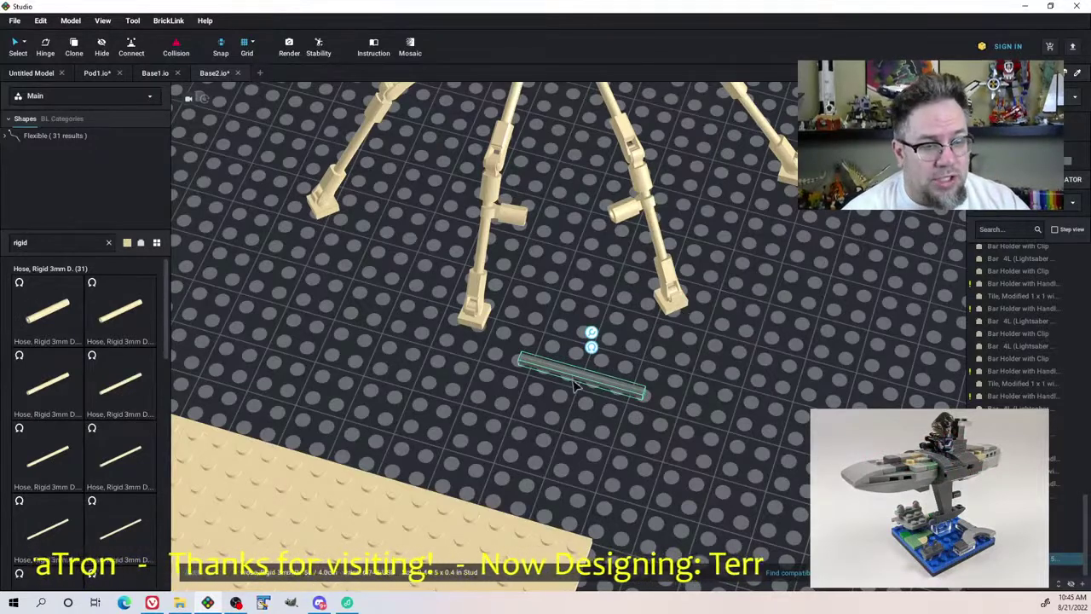
drag(559, 364, 548, 226)
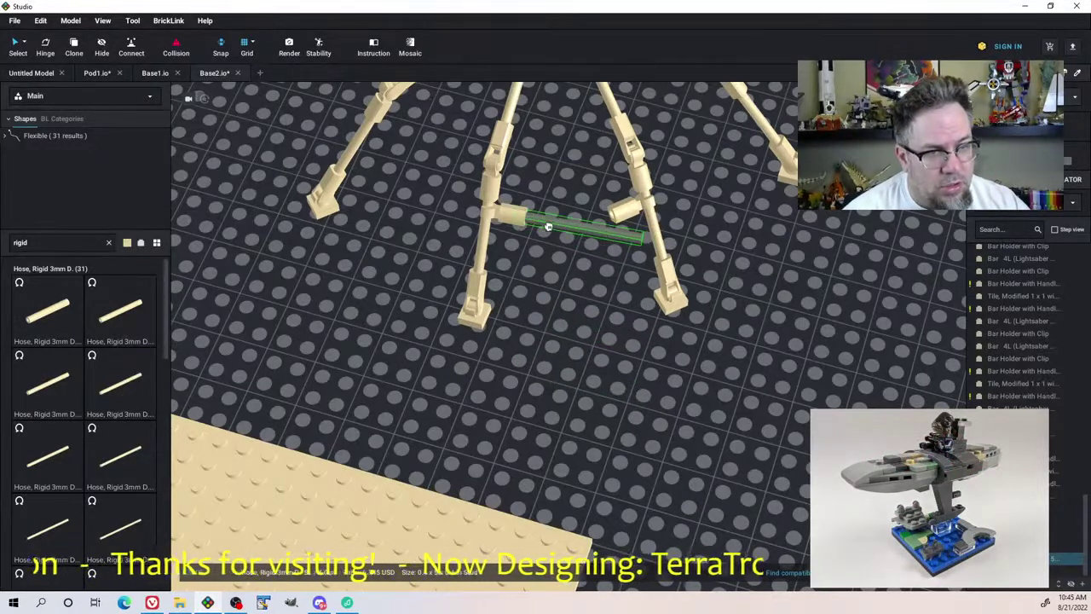
Try to rotate the 5L hose on its hinge in the bar holder
key(h)
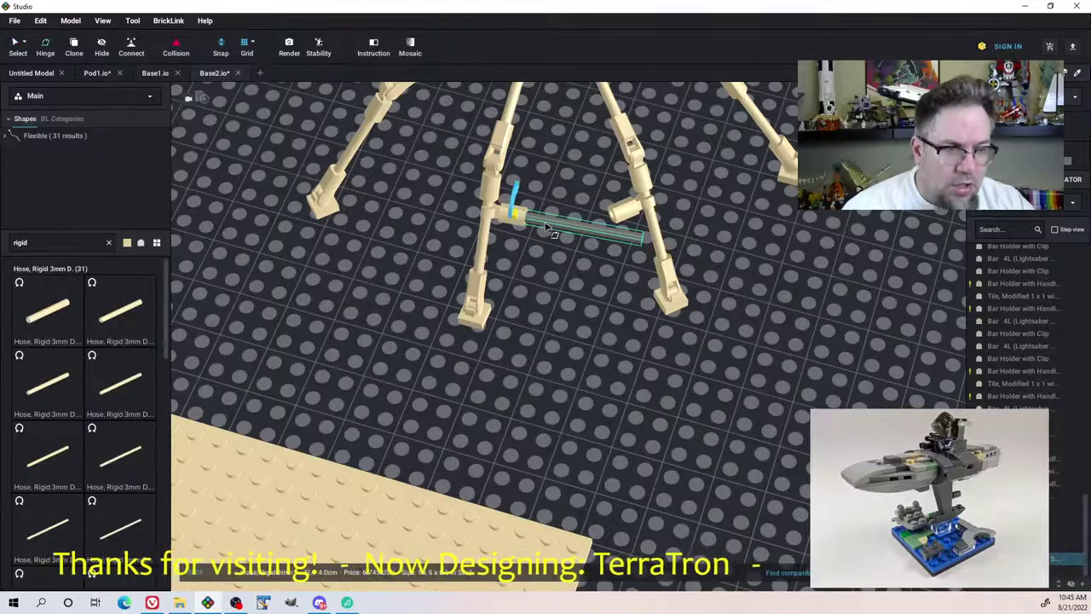
right_drag(595, 276, 571, 262)
click(571, 263)
click(614, 244)
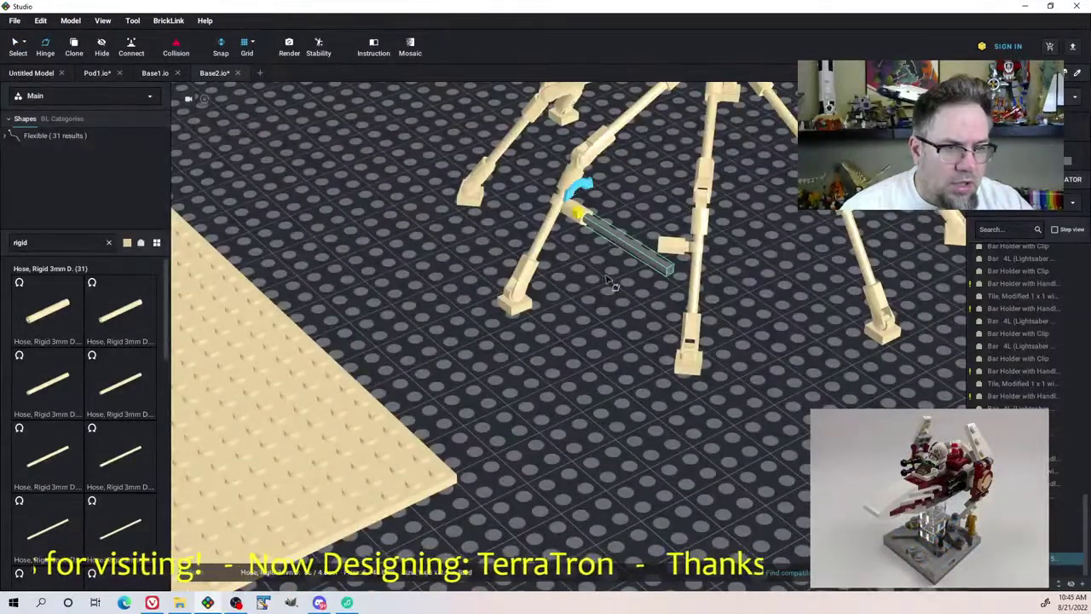
click(613, 284)
click(622, 243)
click(606, 292)
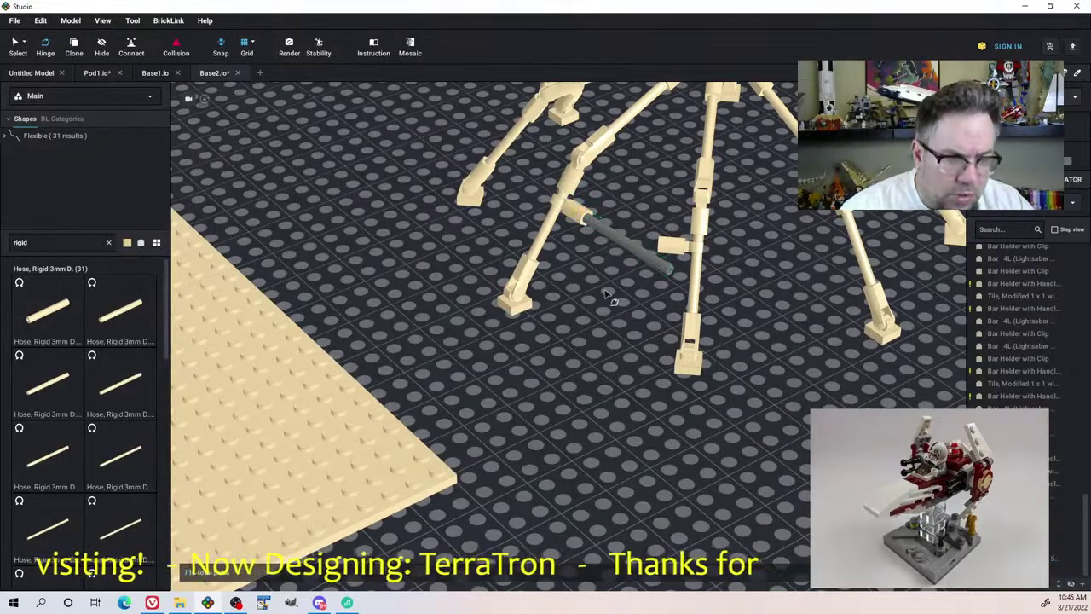
key(h)
Bend the 5L hose's free end into the neighbouring arm's bar holder, check the sag, and delete the hose
click(626, 244)
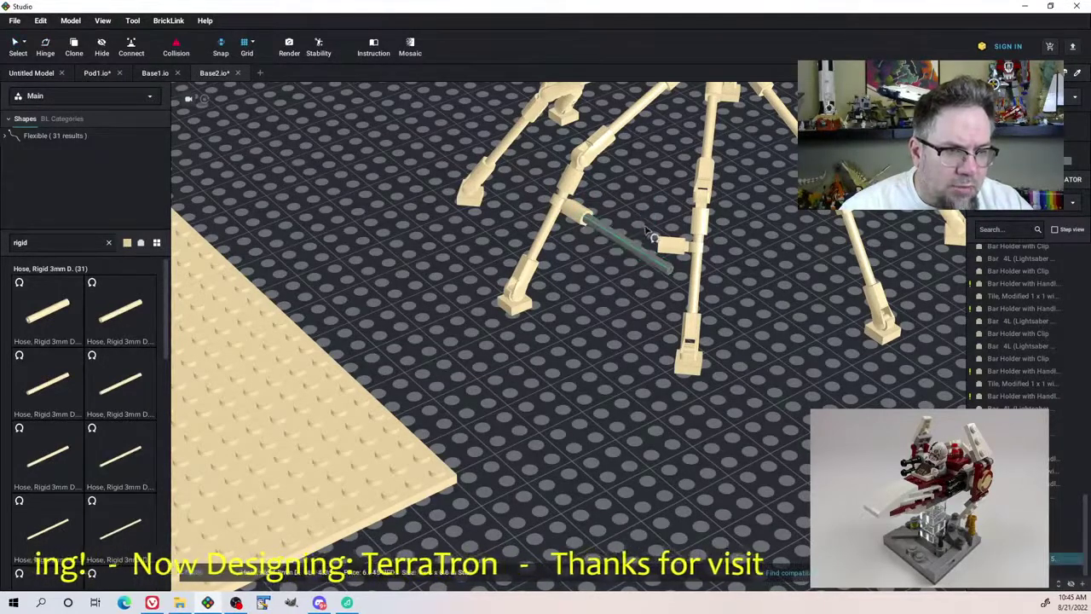
right_drag(648, 220, 641, 242)
drag(641, 241, 633, 232)
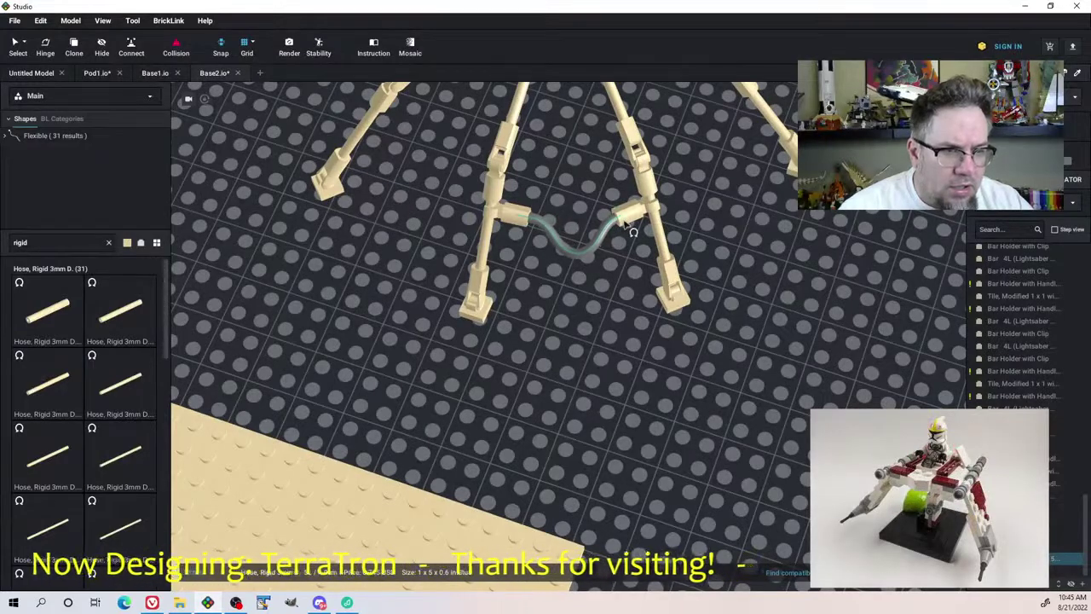
click(615, 271)
mouse_move(616, 271)
right_down()
mouse_move(615, 245)
mouse_move(621, 260)
right_up()
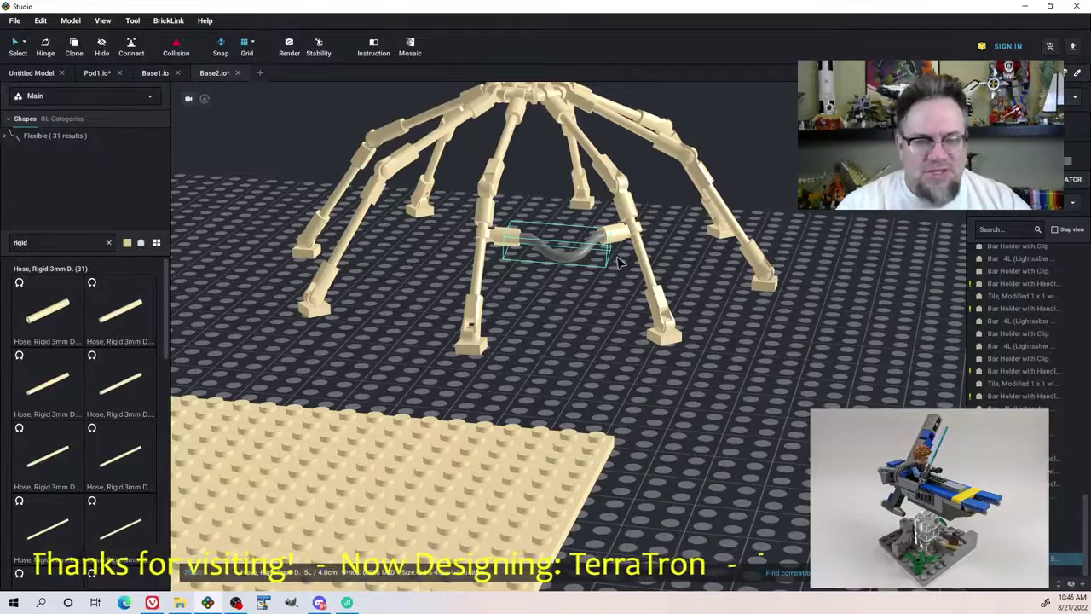
right_drag(575, 233, 555, 265)
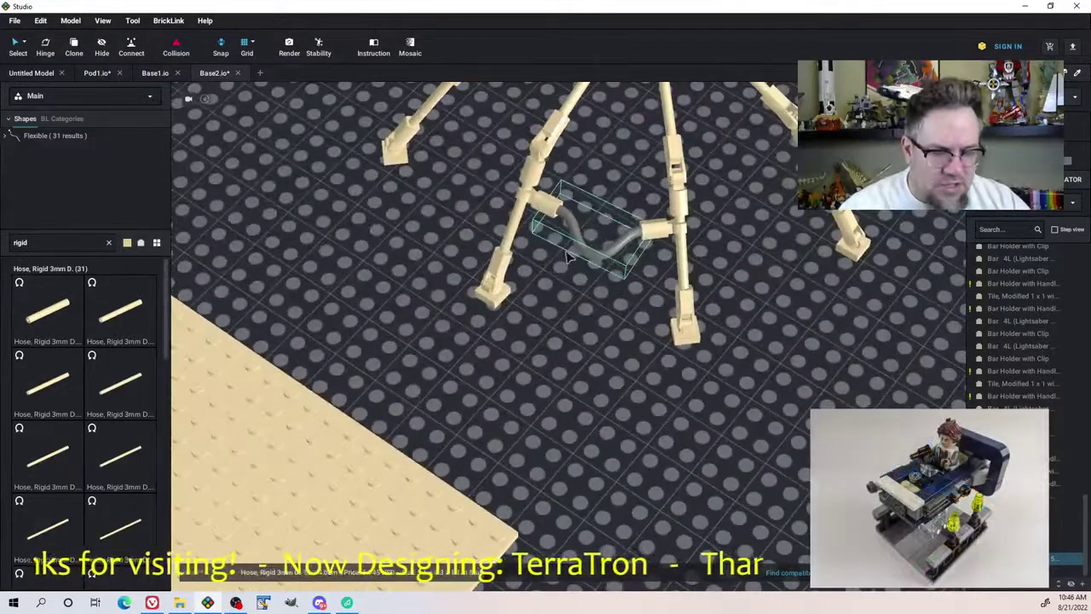
key(Delete)
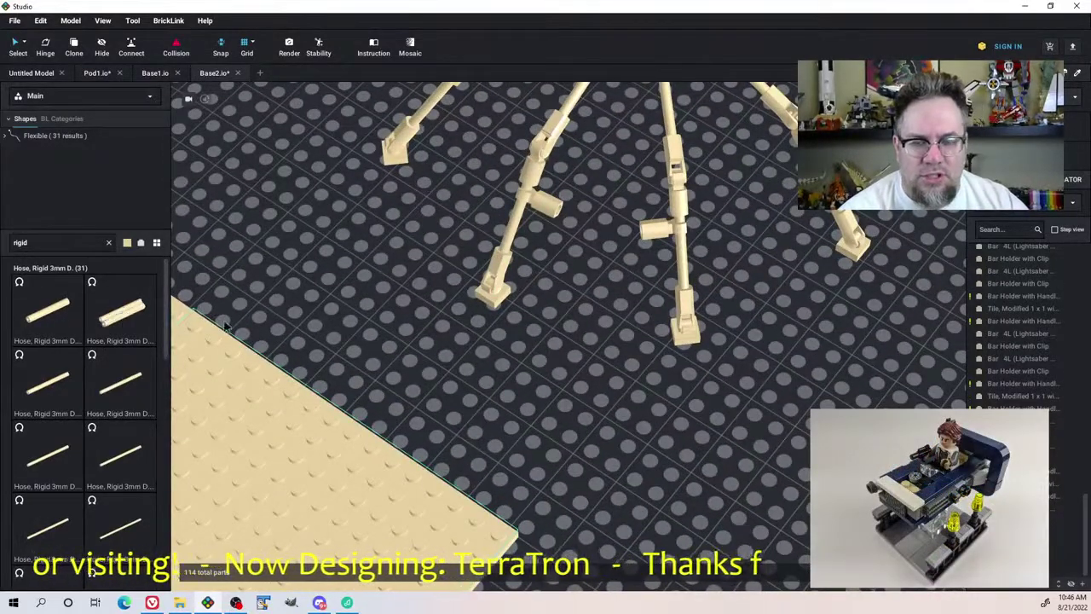
Try a 3L rigid hose and a slightly longer one as the crossbar between the two arms' bar holders, deleting each
drag(226, 326, 626, 242)
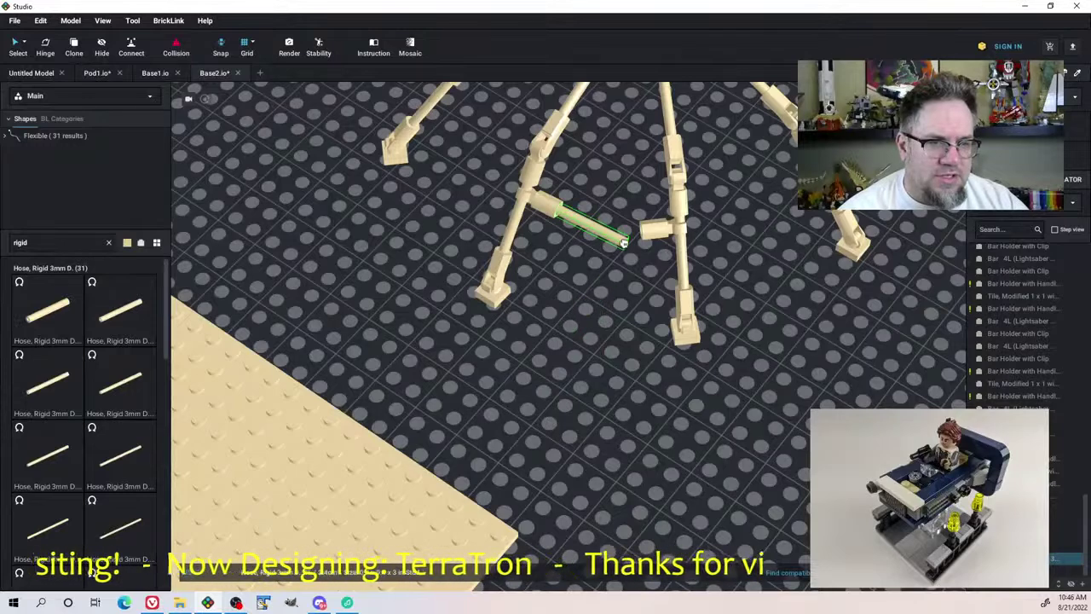
click(579, 344)
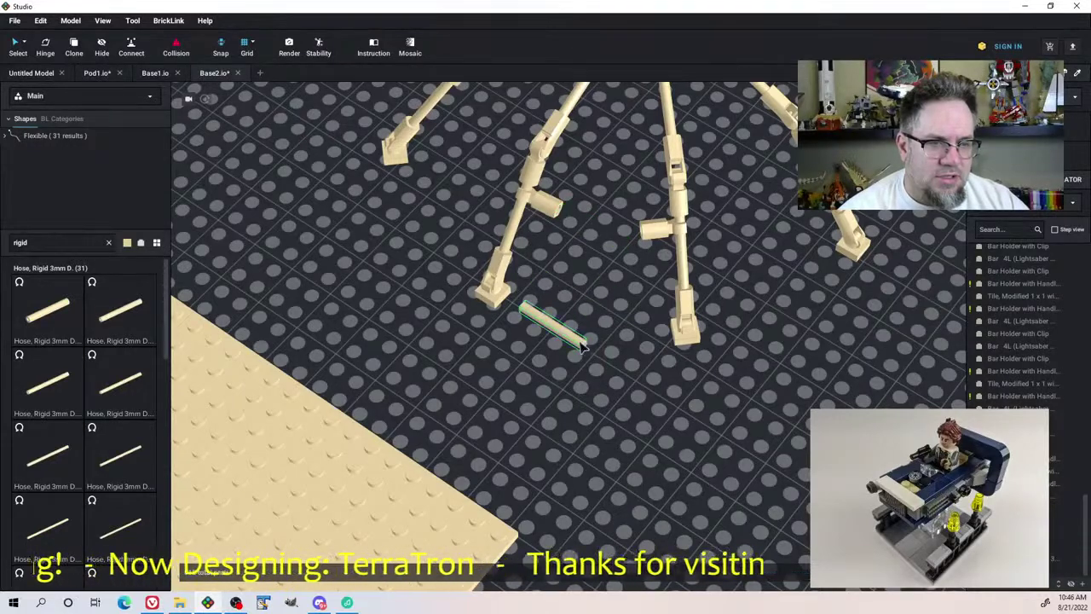
drag(545, 334, 577, 230)
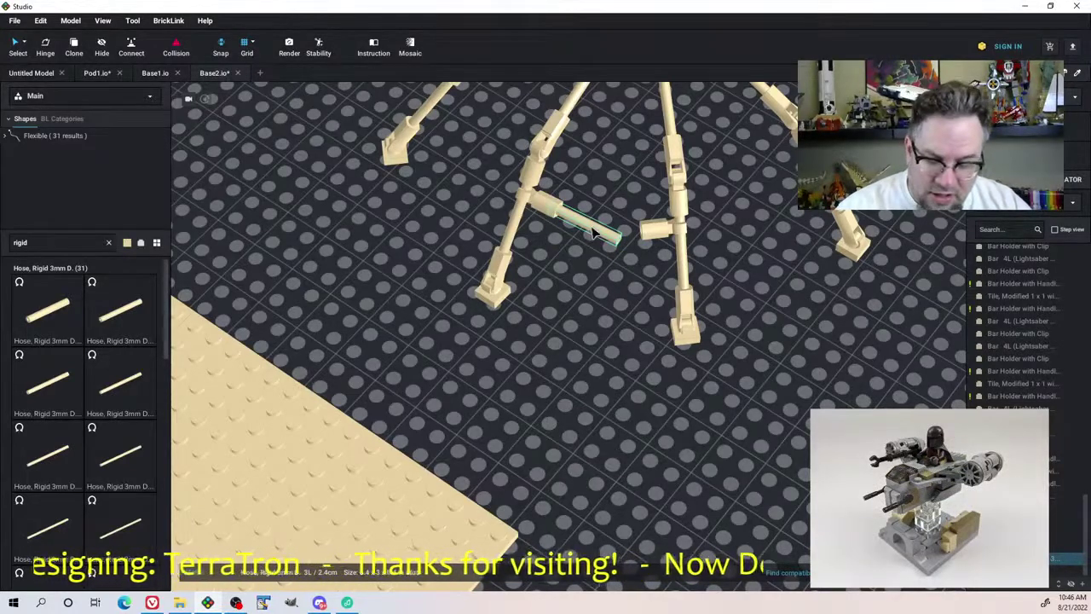
click(594, 232)
click(603, 198)
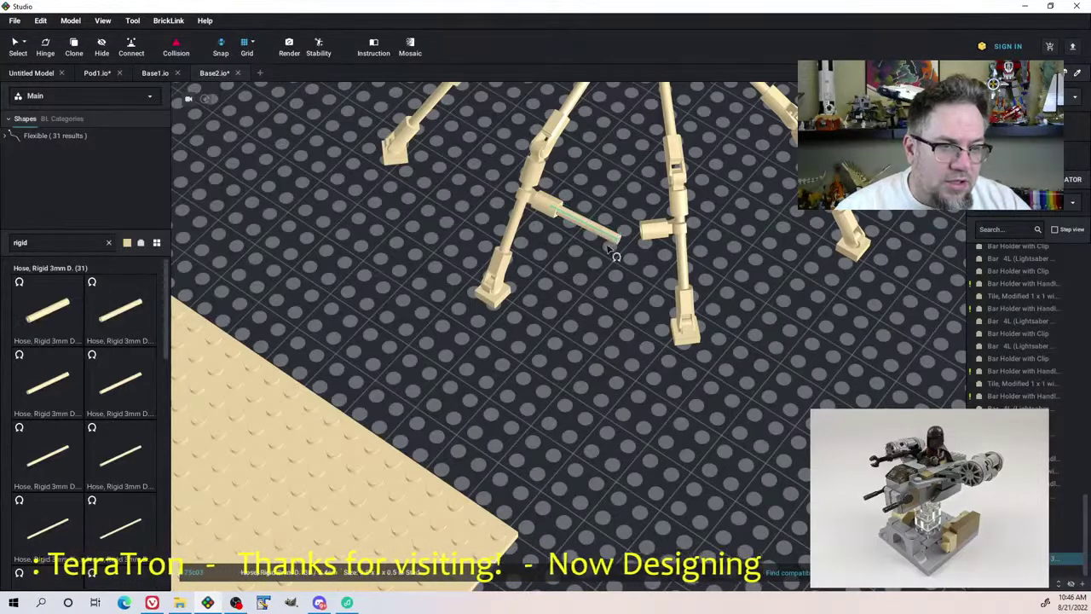
drag(623, 251, 473, 383)
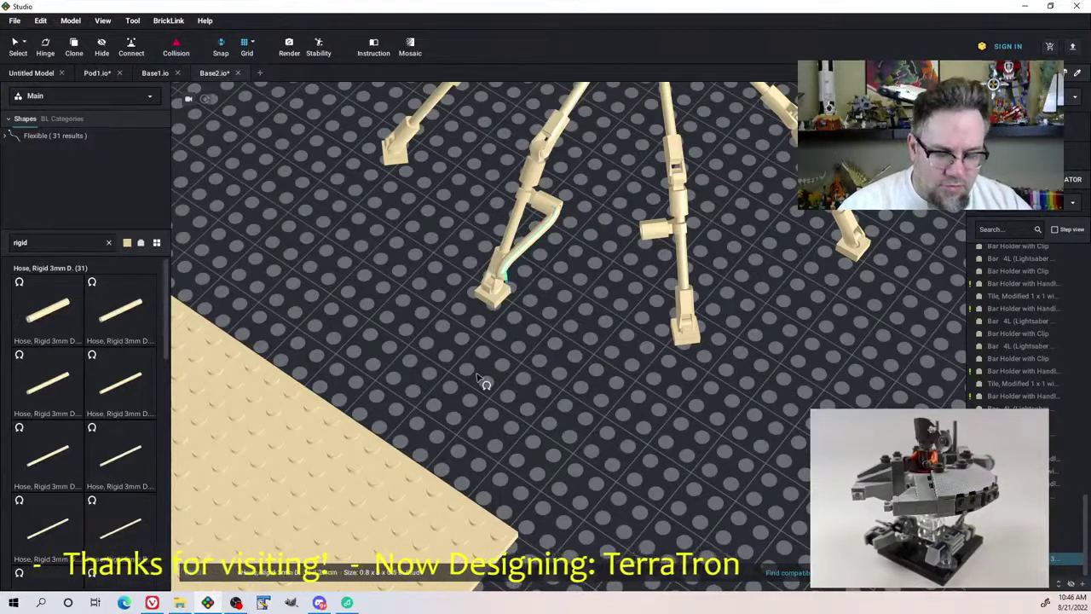
click(564, 327)
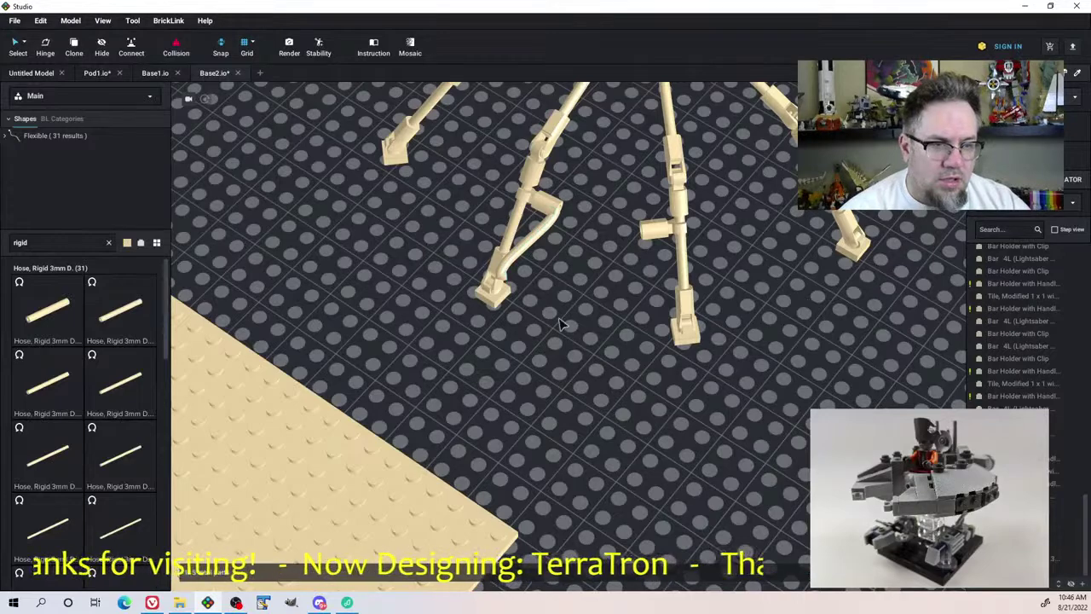
click(529, 249)
key(Delete)
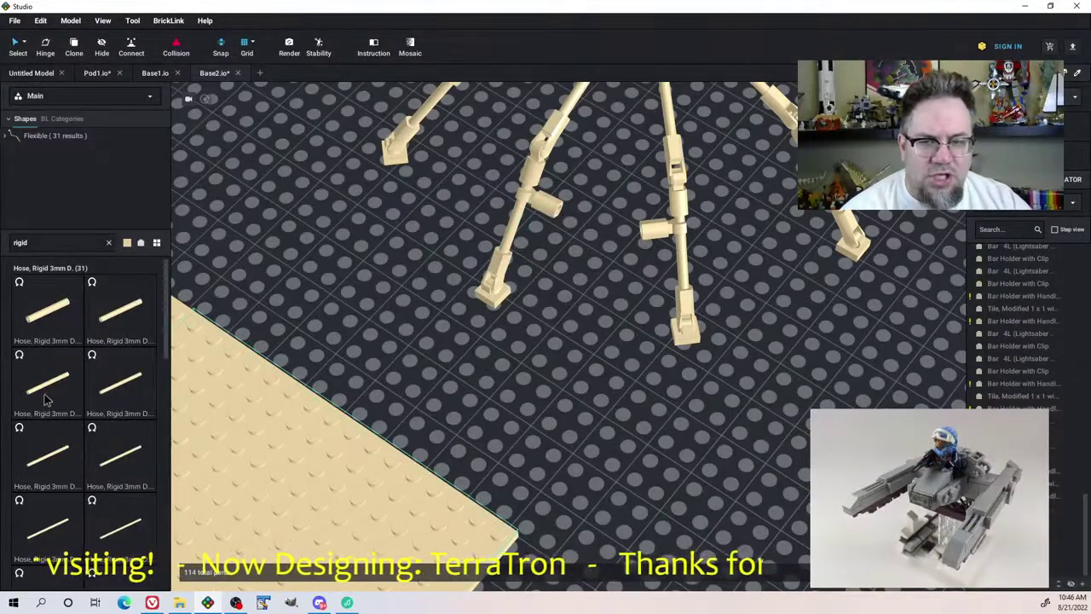
drag(47, 398, 637, 261)
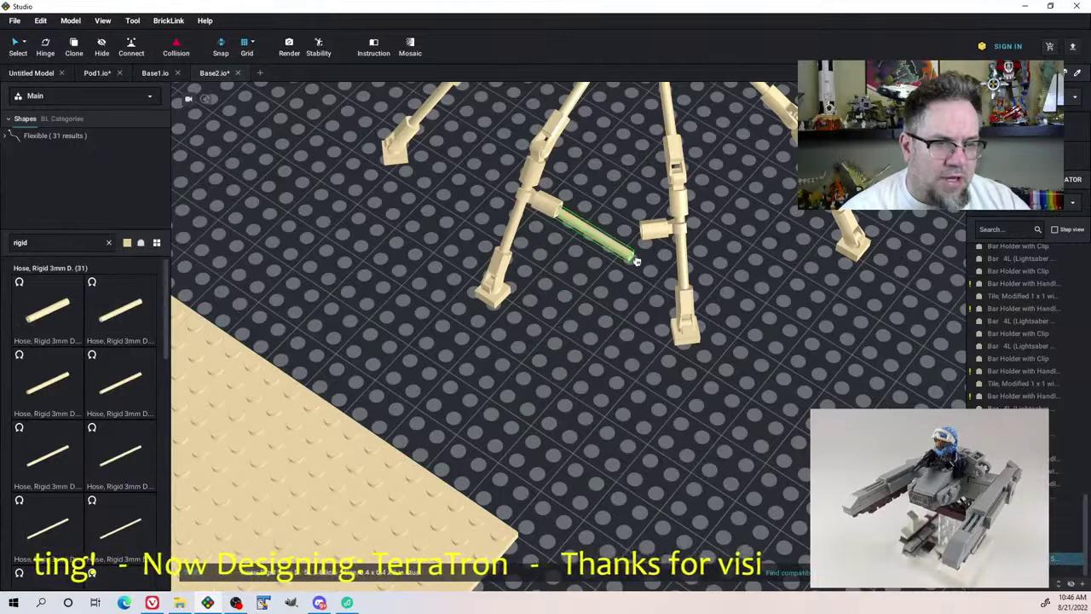
key(Delete)
Attach a 4L rigid hose to one arm's bar holder and bend its free end into the holder on the neighbouring arm
drag(127, 311, 639, 261)
click(641, 257)
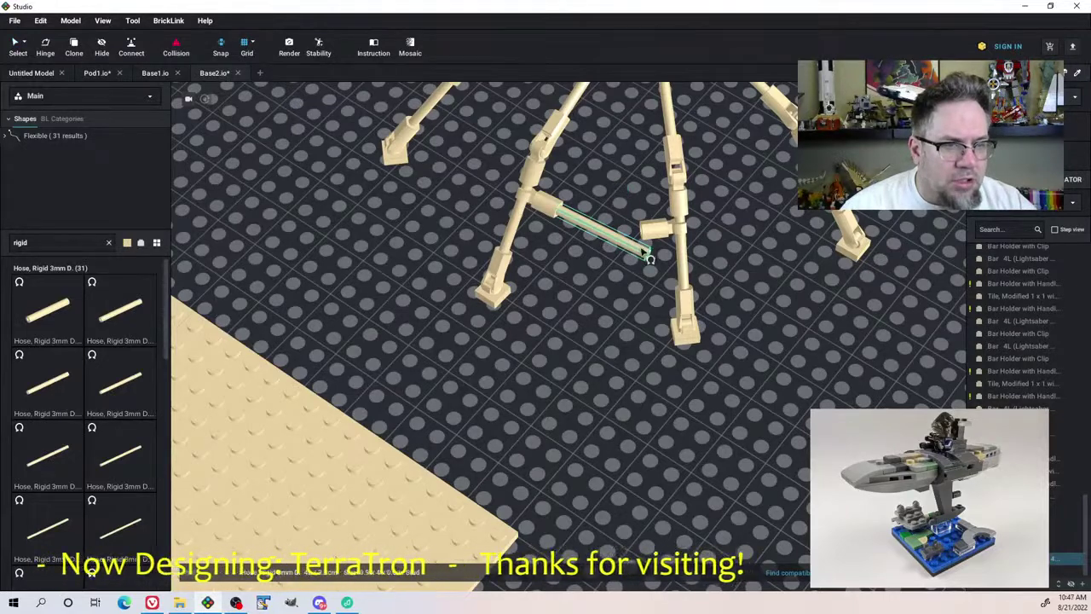
drag(652, 267, 649, 238)
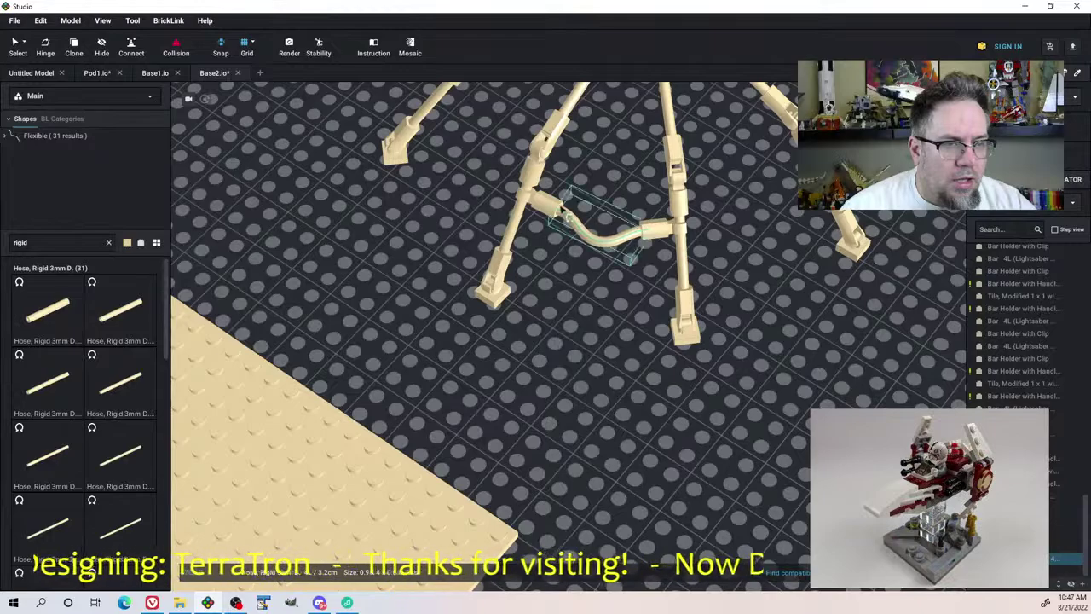
drag(566, 217, 564, 214)
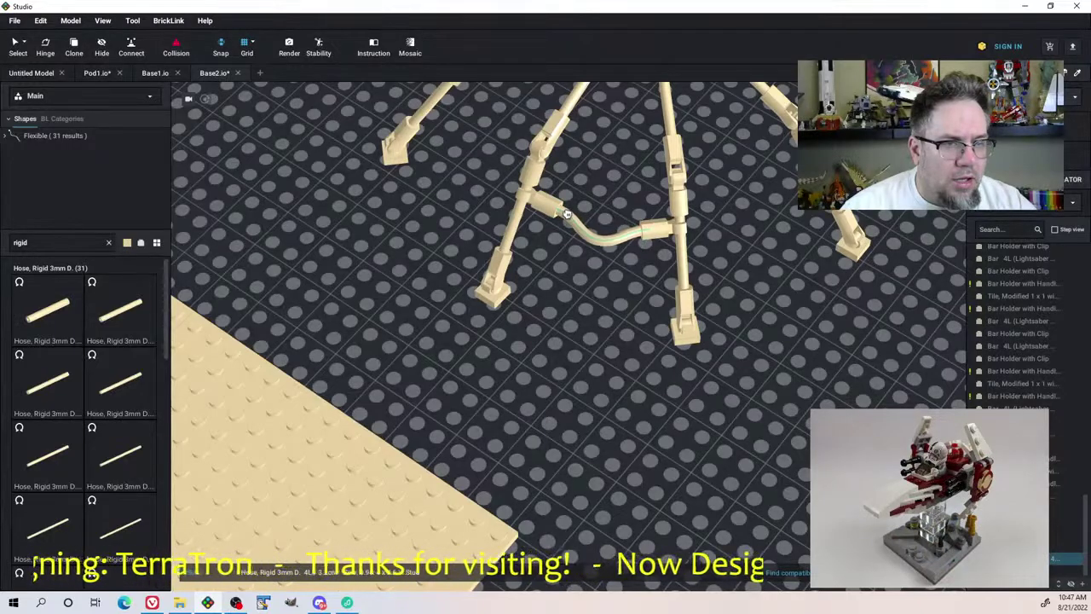
click(566, 223)
right_drag(566, 239, 591, 266)
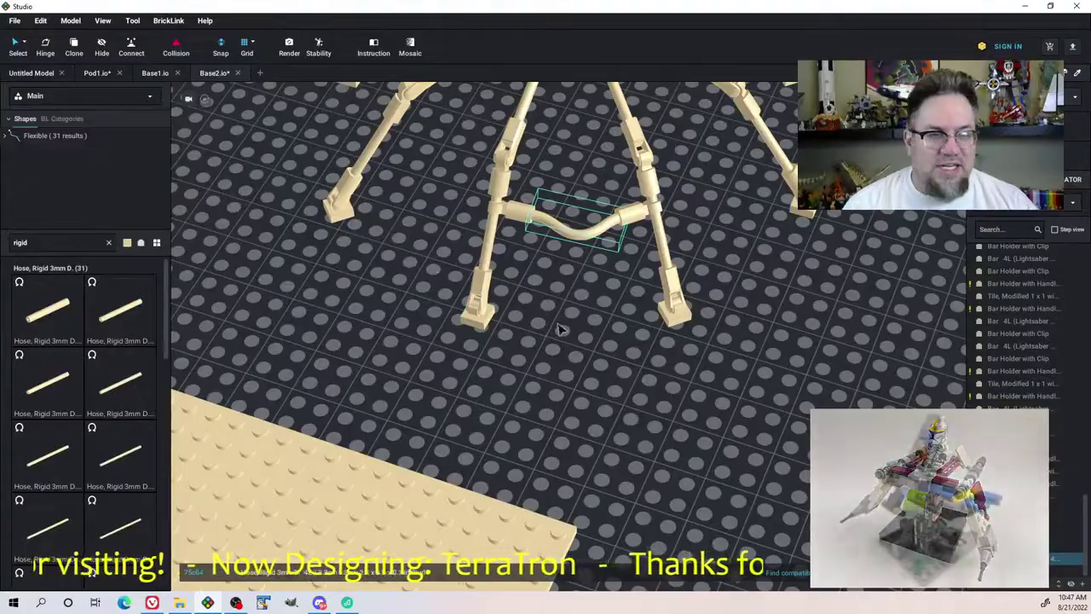
Copy the 4L hose with both its bar holders and paste the crossbar onto the next canopy arm
right_drag(562, 329, 545, 308)
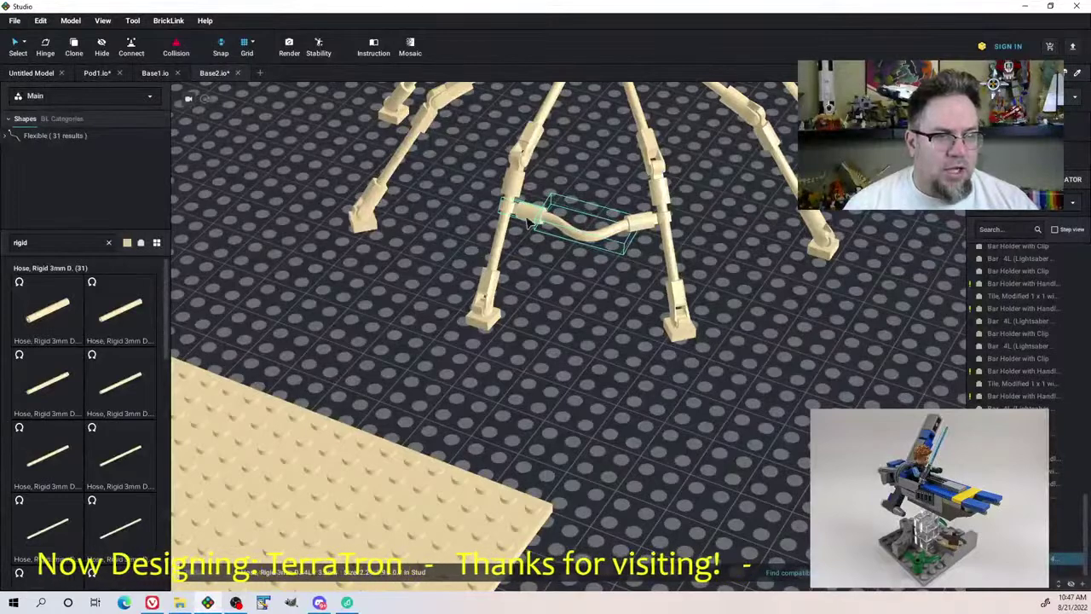
click(530, 218)
ctrl+click(645, 226)
right_drag(646, 226, 640, 226)
ctrl+click(596, 238)
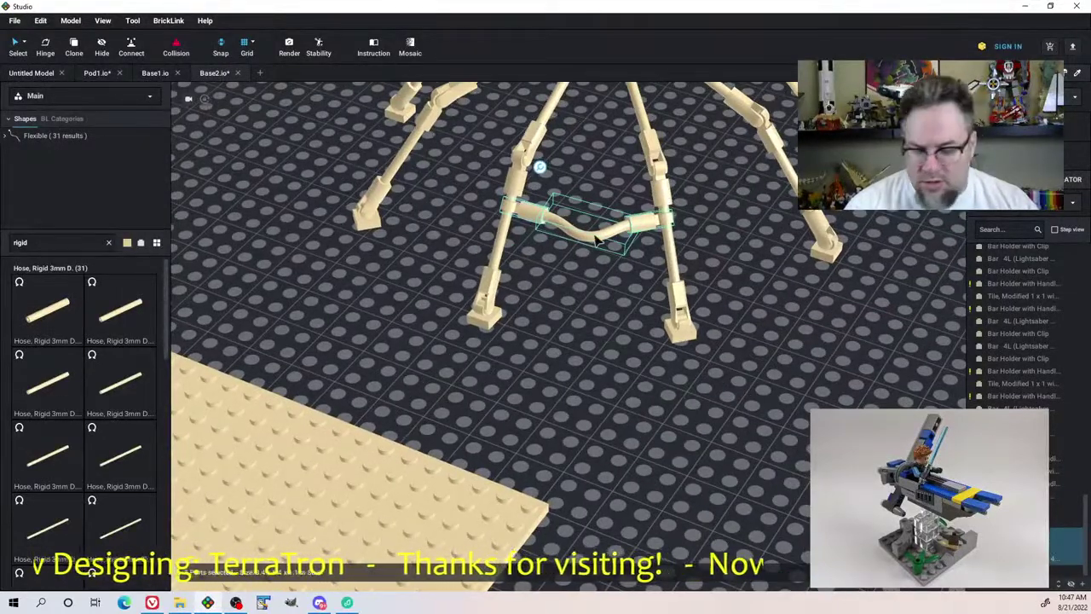
key(ctrl+c)
key(ctrl+v)
right_drag(433, 191, 454, 194)
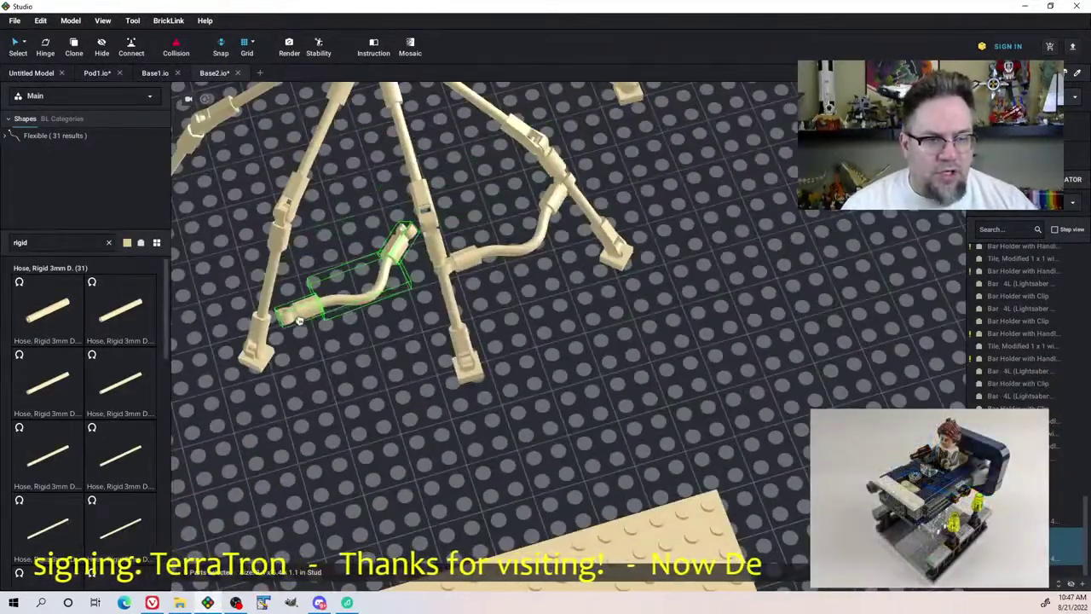
drag(284, 262, 280, 265)
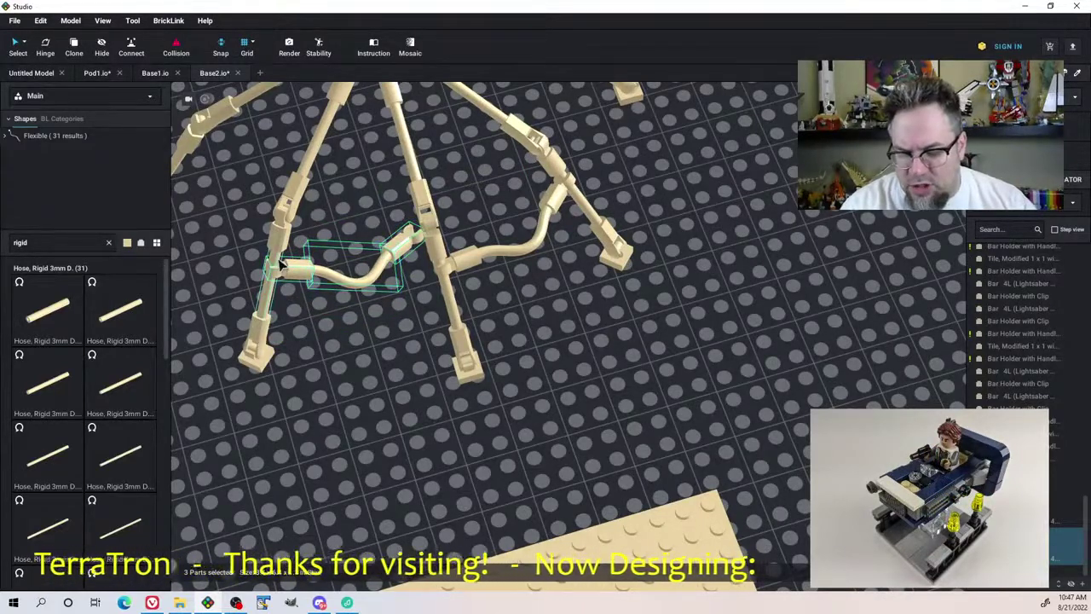
Rotate the pasted crossbar on its clip hinge so its far bar holder meets the neighbouring arm
key(h)
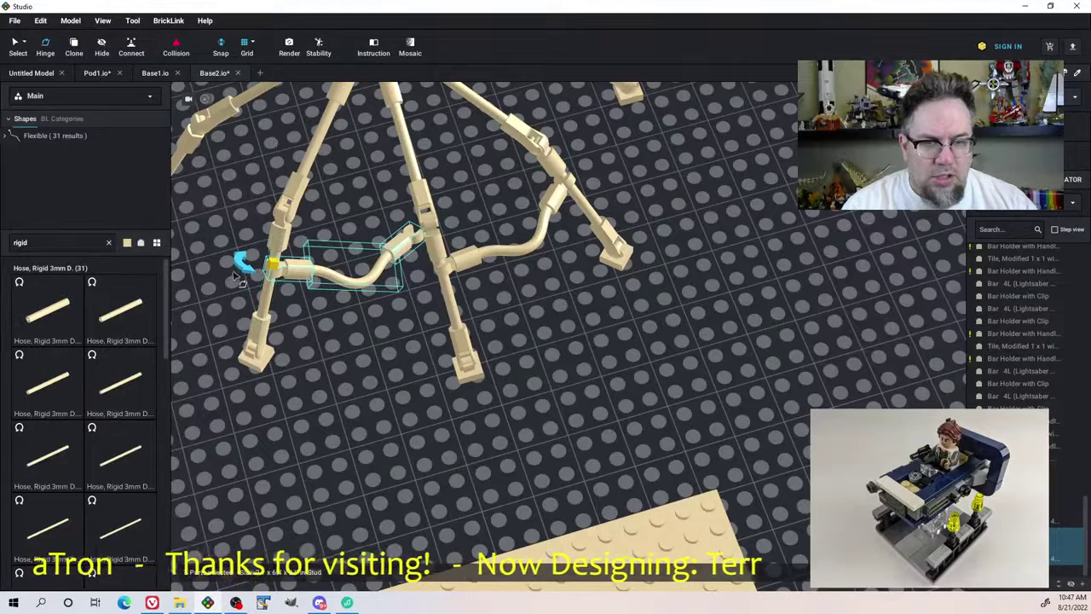
drag(239, 258, 242, 252)
click(415, 330)
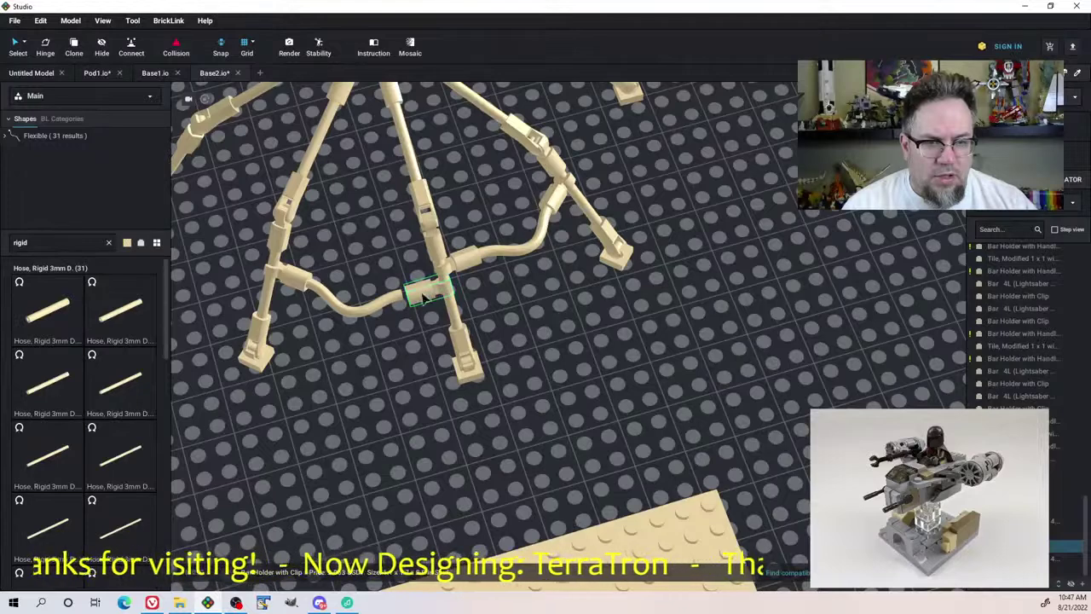
Bend the end of the pasted 4L hose to line up with its far bar holder
click(409, 297)
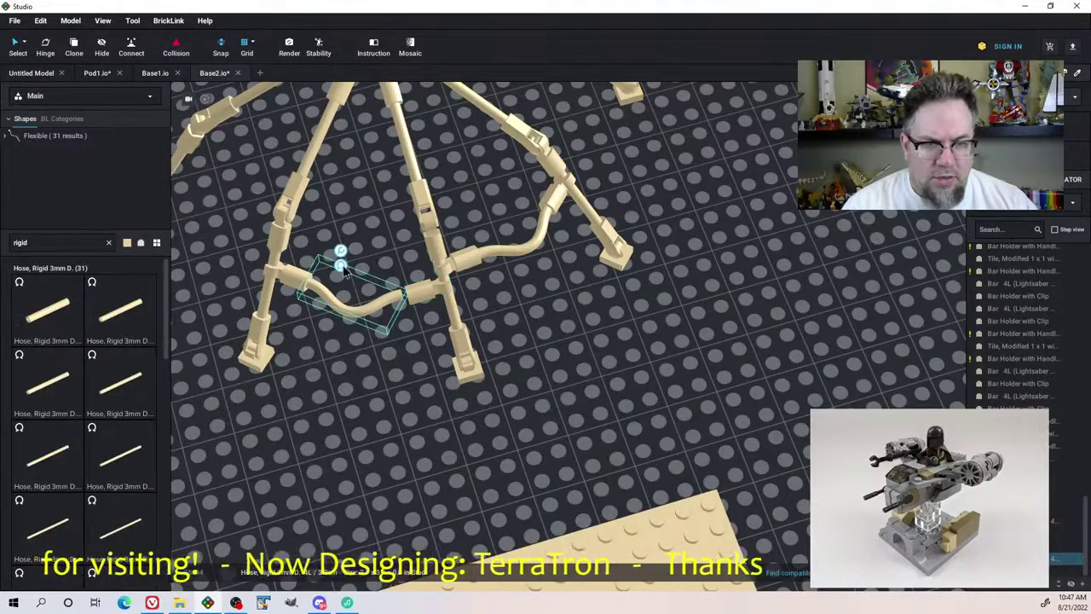
click(342, 266)
click(408, 298)
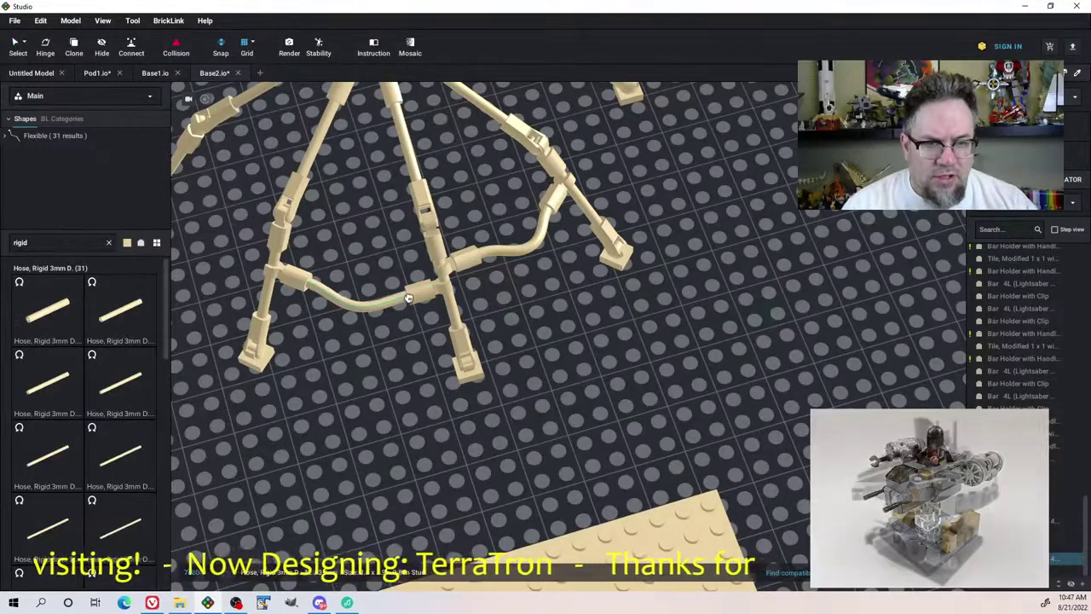
click(408, 296)
right_drag(419, 330, 418, 321)
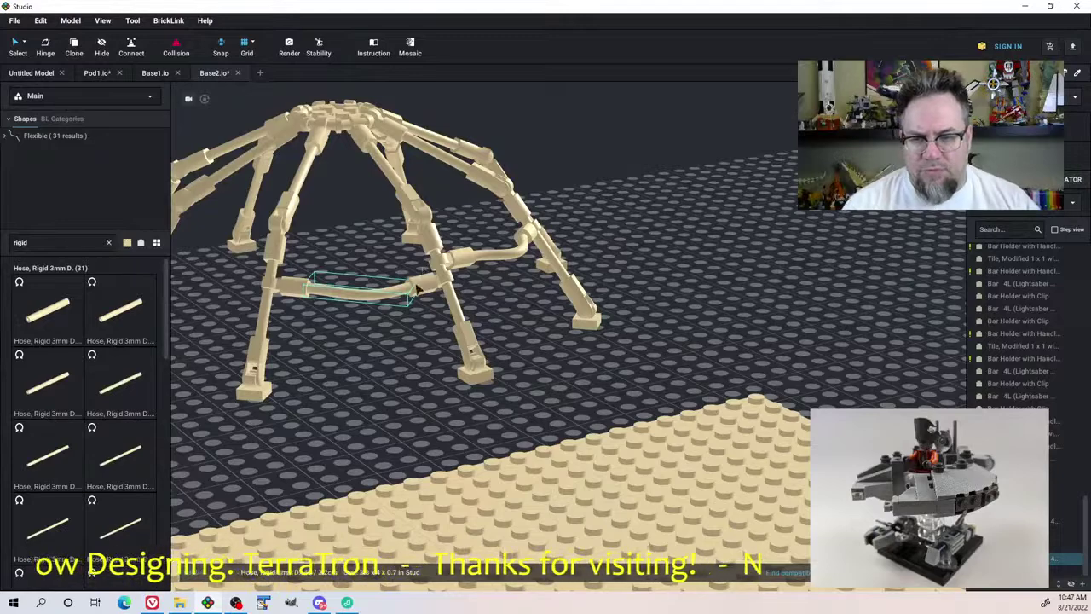
click(410, 377)
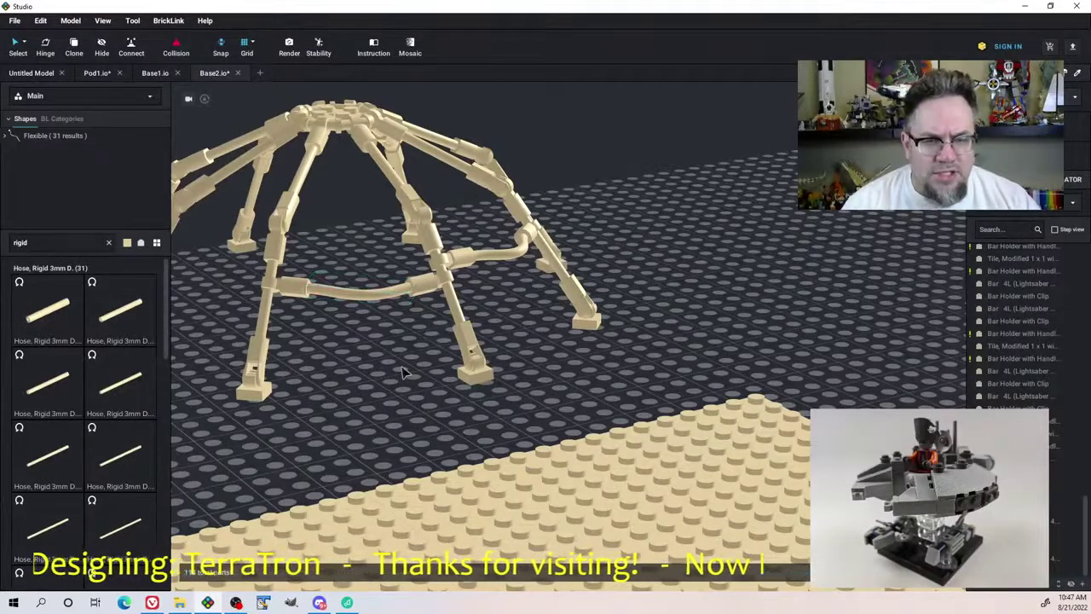
right_drag(505, 300, 602, 277)
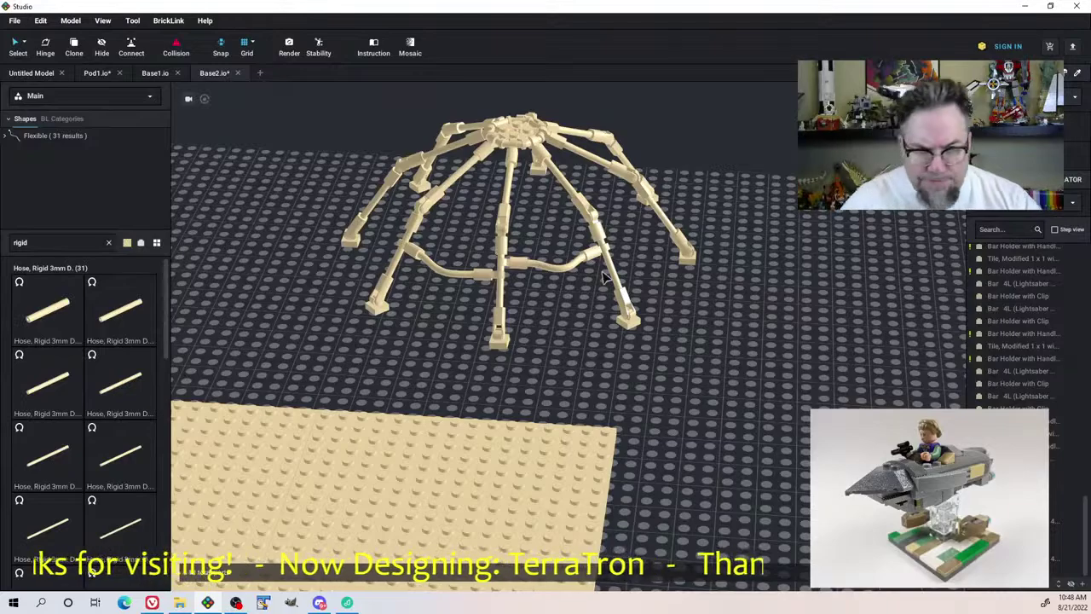
right_drag(490, 256, 535, 265)
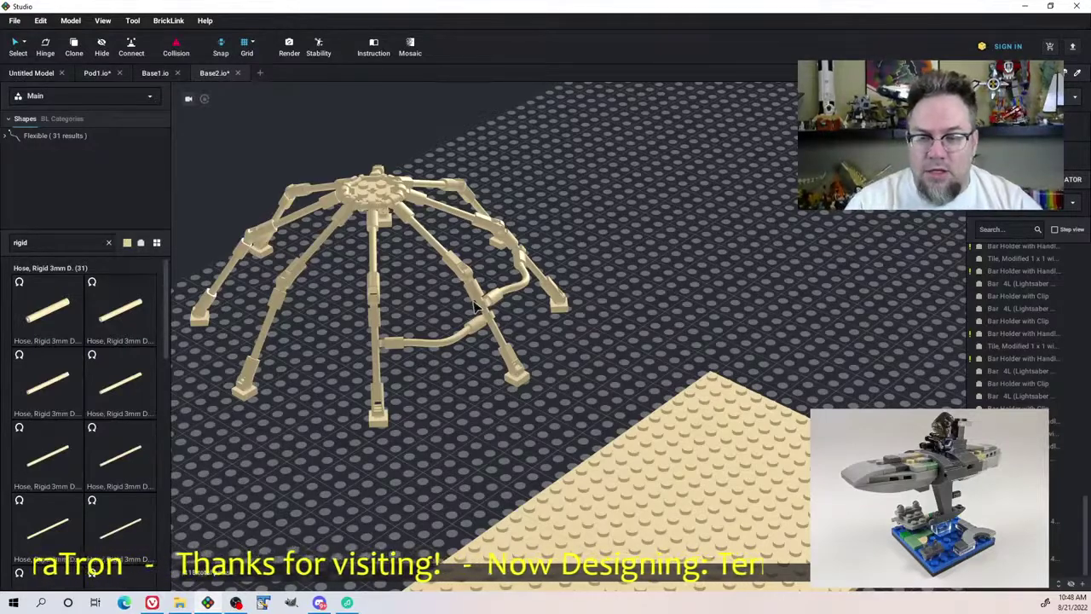
Switch to the web browser, search for images of "terraforming dome" in a new tab, and open the Agritecture biodome picture
mouse_move(607, 262)
right_down()
mouse_move(577, 224)
mouse_move(623, 248)
right_up()
scroll(590, 254, down, 3)
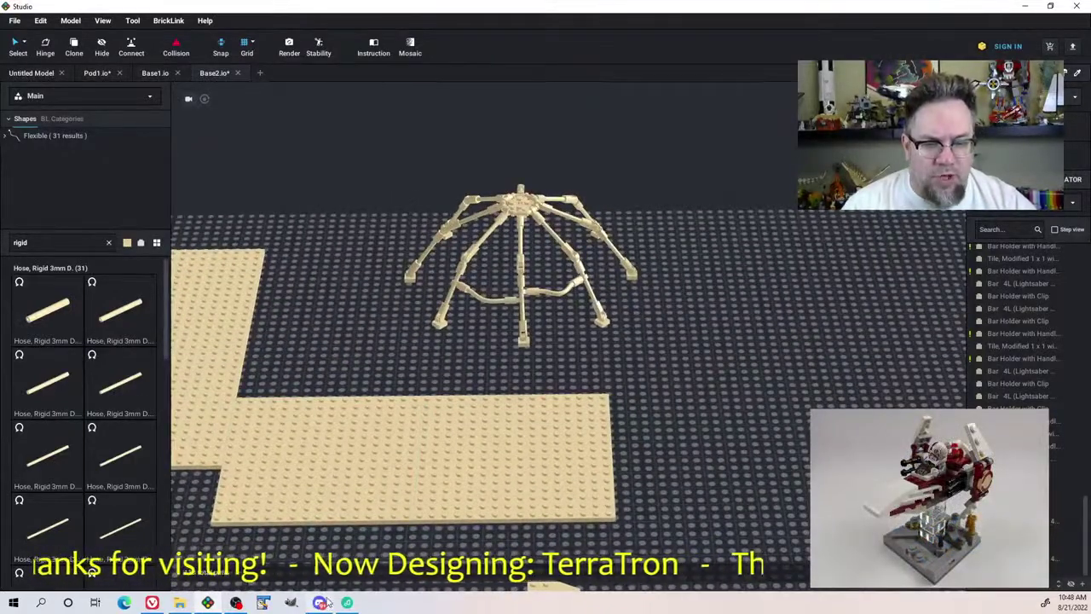
click(158, 603)
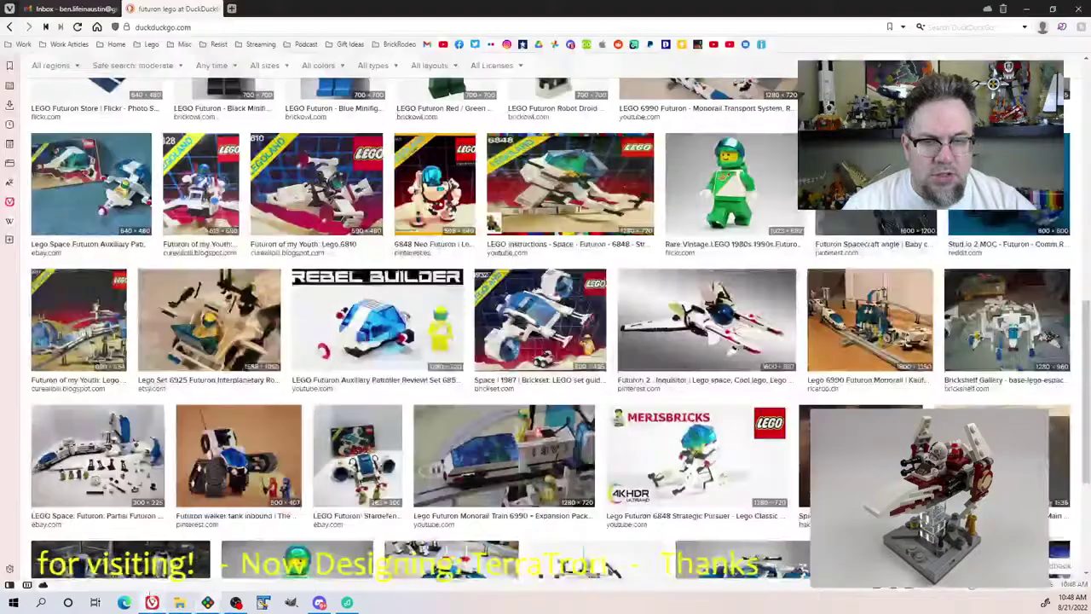
click(231, 8)
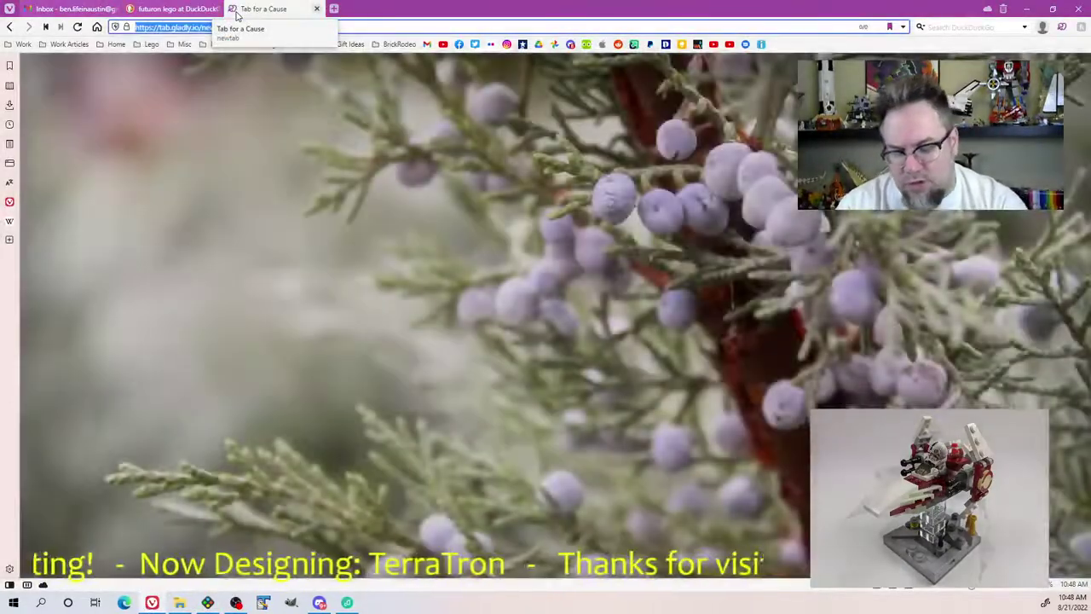
text(terraf)
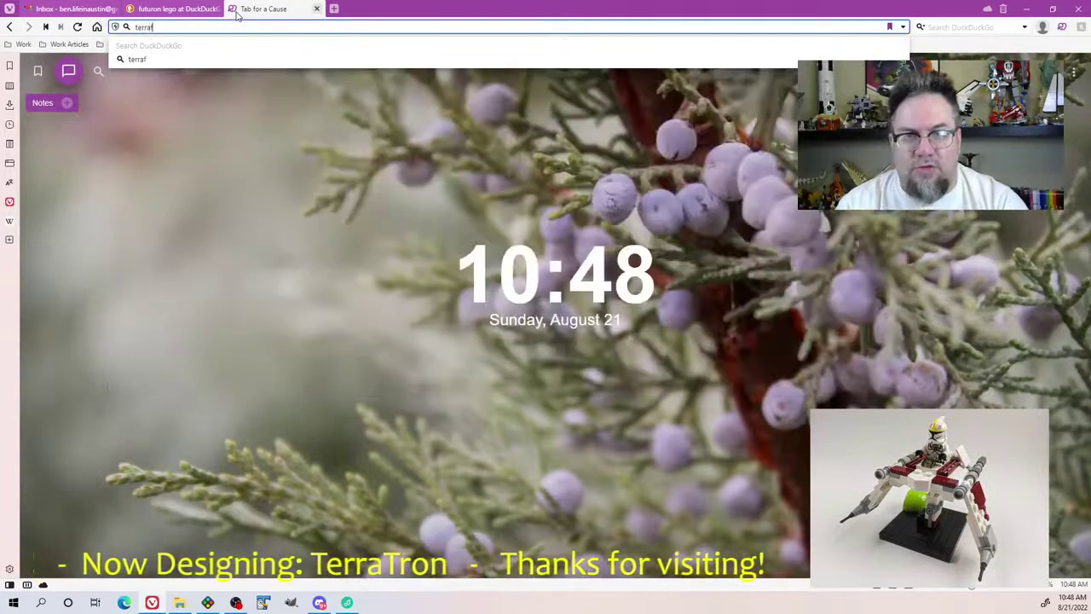
text(orming dome)
key(Return)
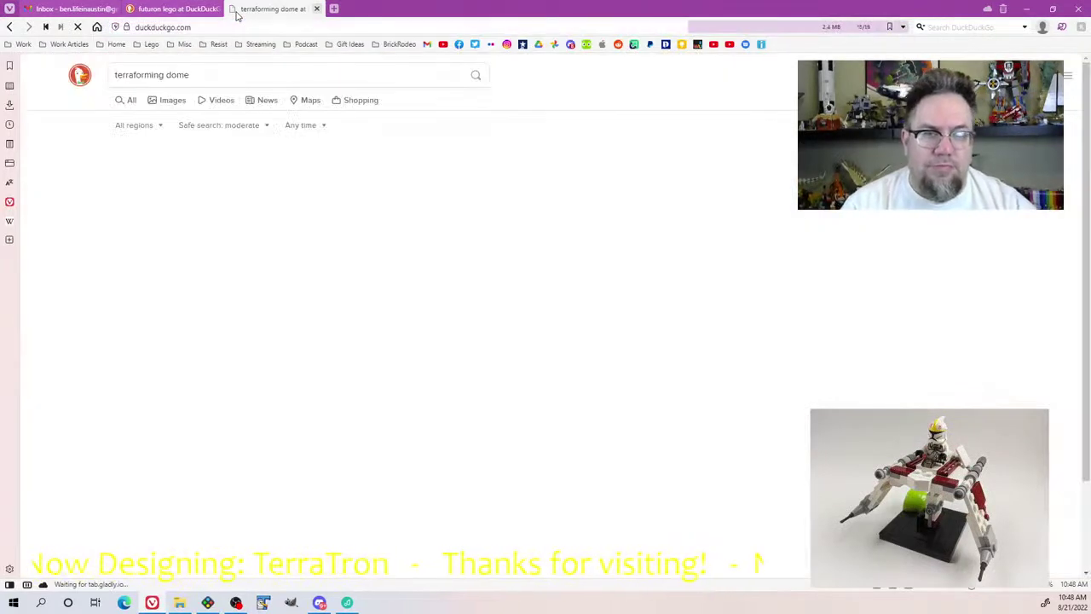
click(173, 101)
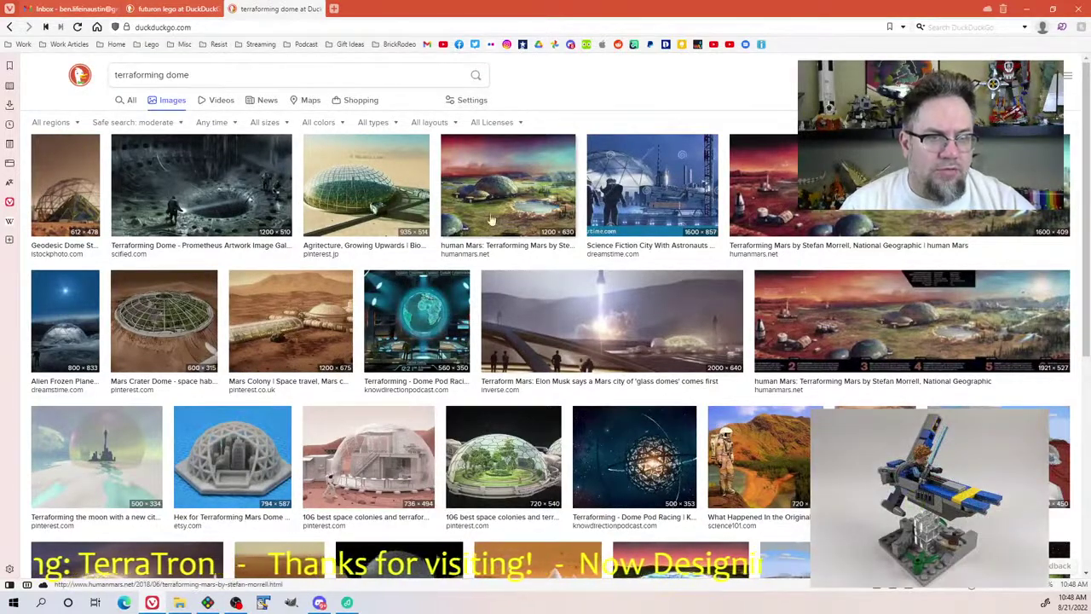
click(385, 205)
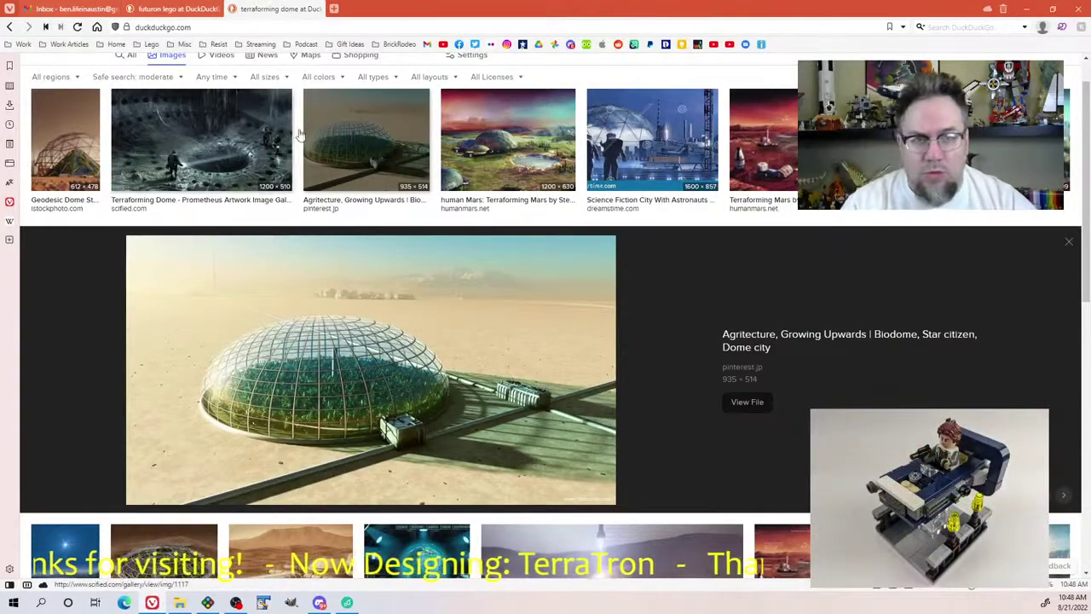
Switch back to Studio, select the whole eight-armed canopy, and move it across to the tan terrain plate
click(207, 603)
right_drag(447, 324, 451, 358)
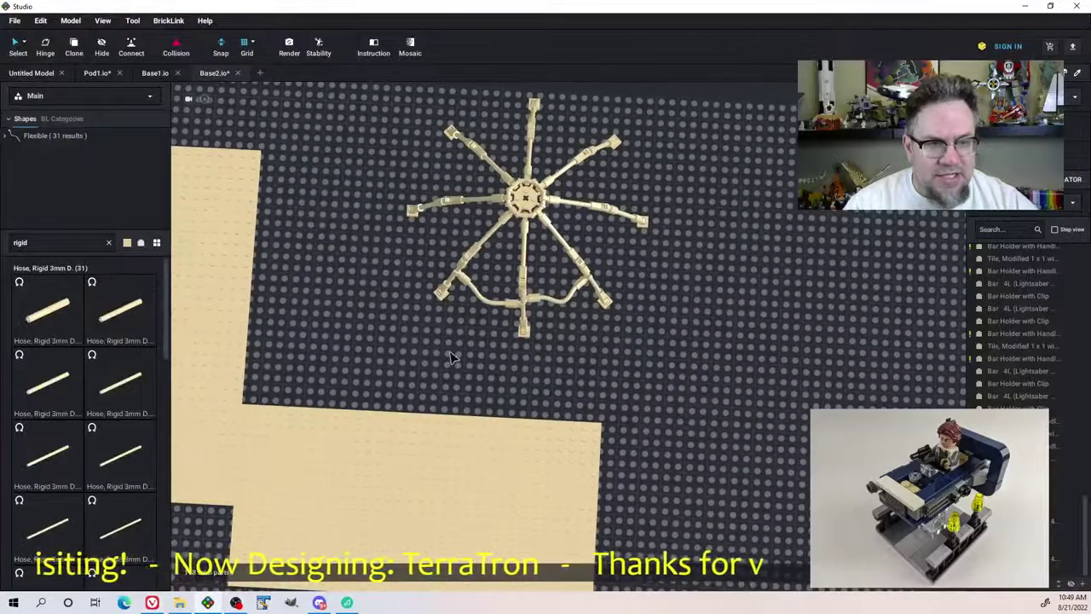
middle_drag(482, 300, 582, 316)
click(736, 241)
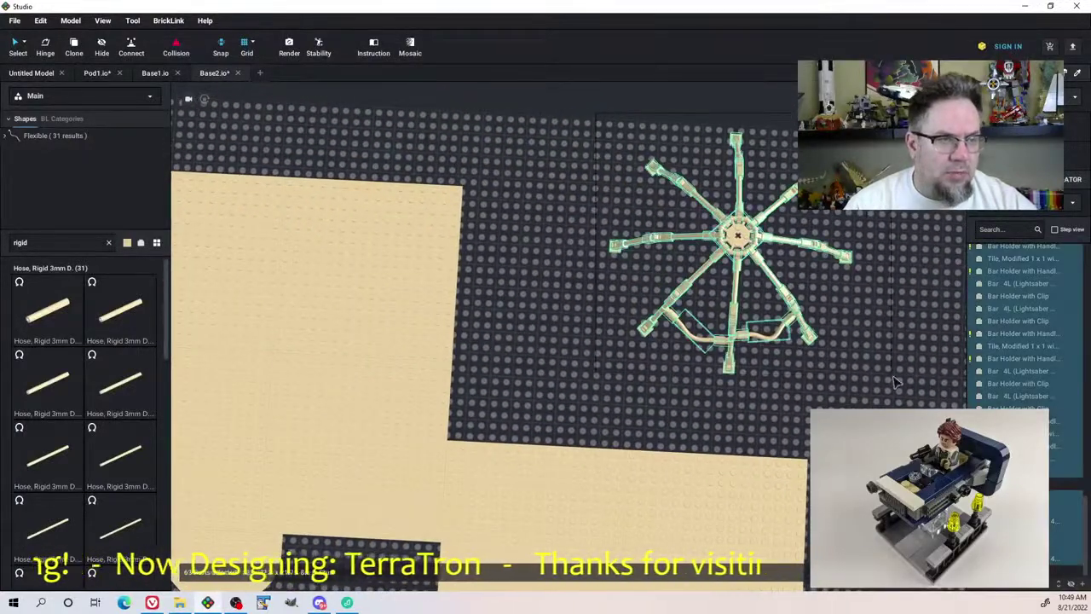
drag(736, 241, 373, 257)
right_drag(372, 258, 377, 244)
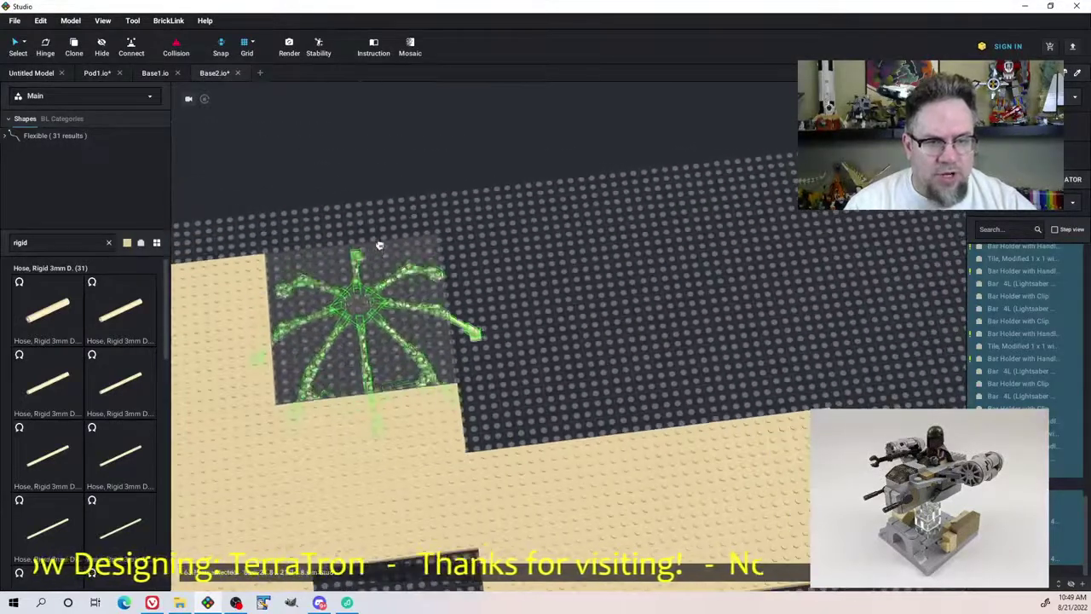
drag(377, 244, 341, 275)
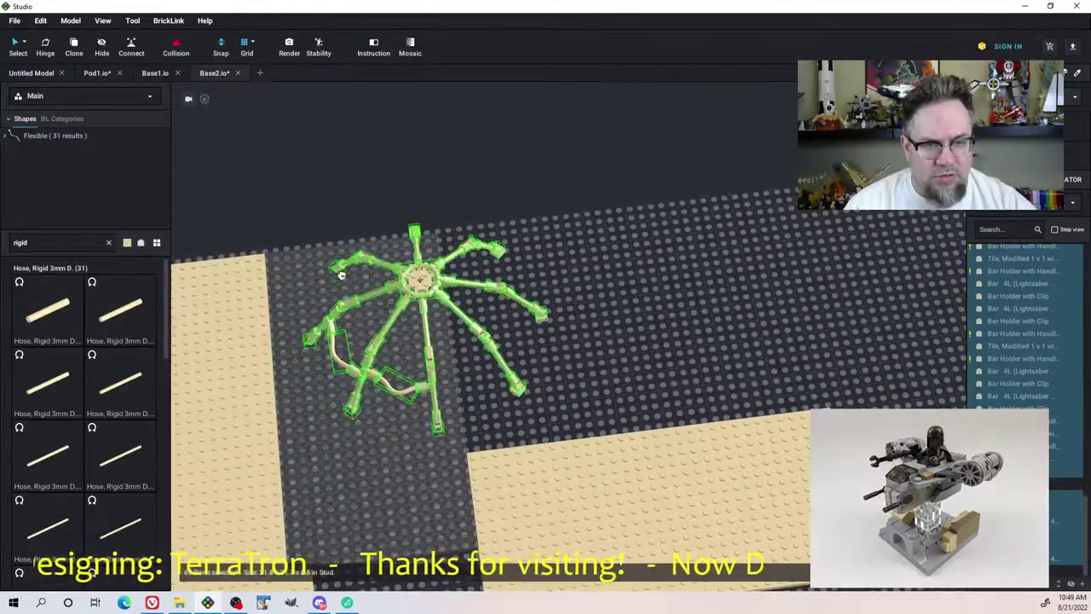
Nudge the canopy sideways, farther over the tan plate and away from the uncovered ground beside it
right_drag(340, 275, 477, 262)
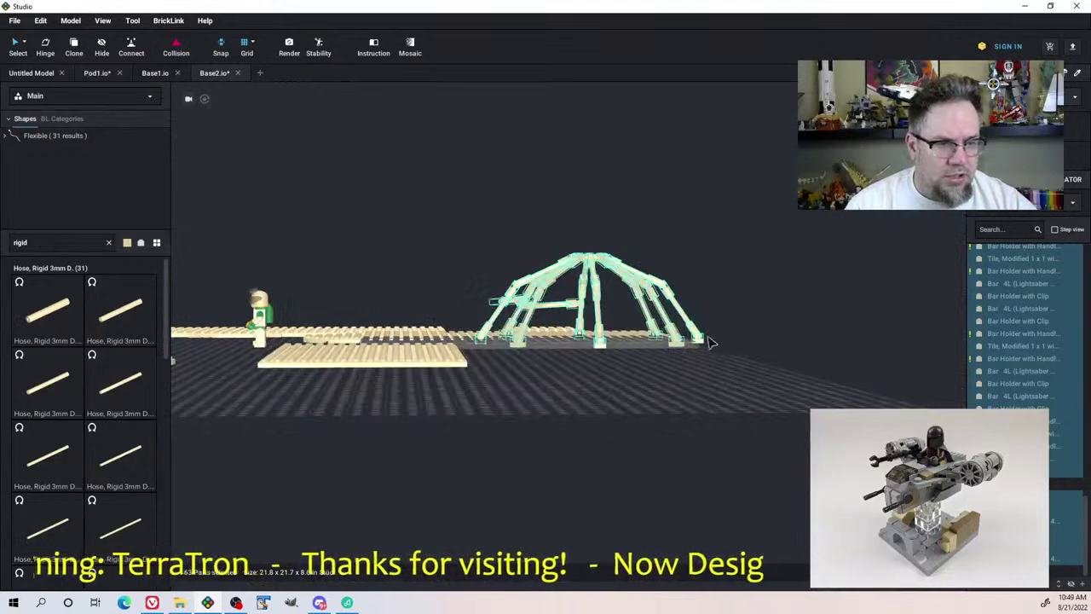
right_drag(719, 341, 678, 356)
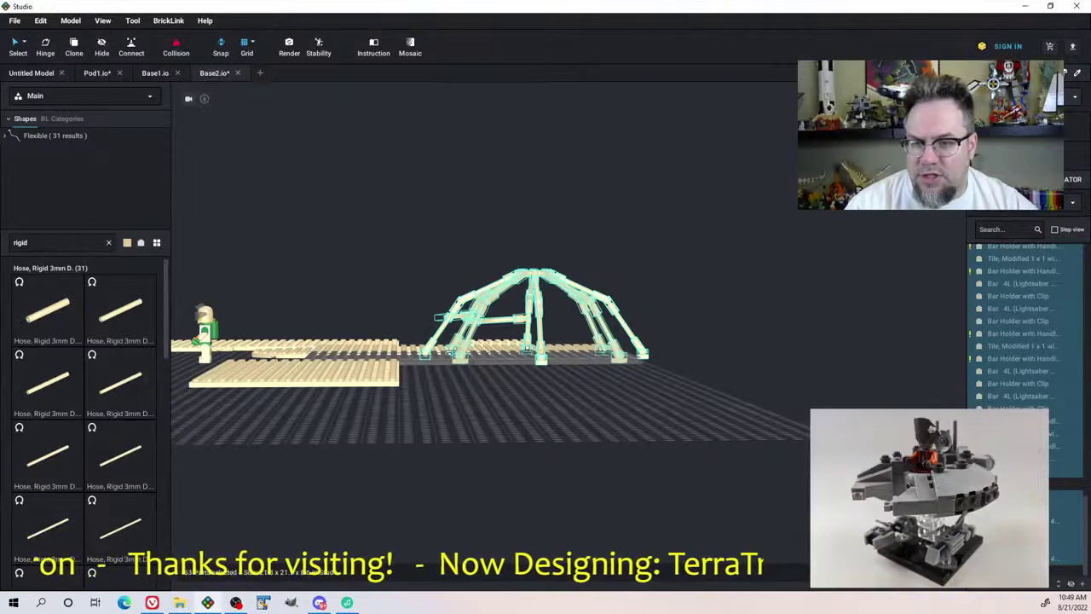
right_drag(473, 418, 558, 446)
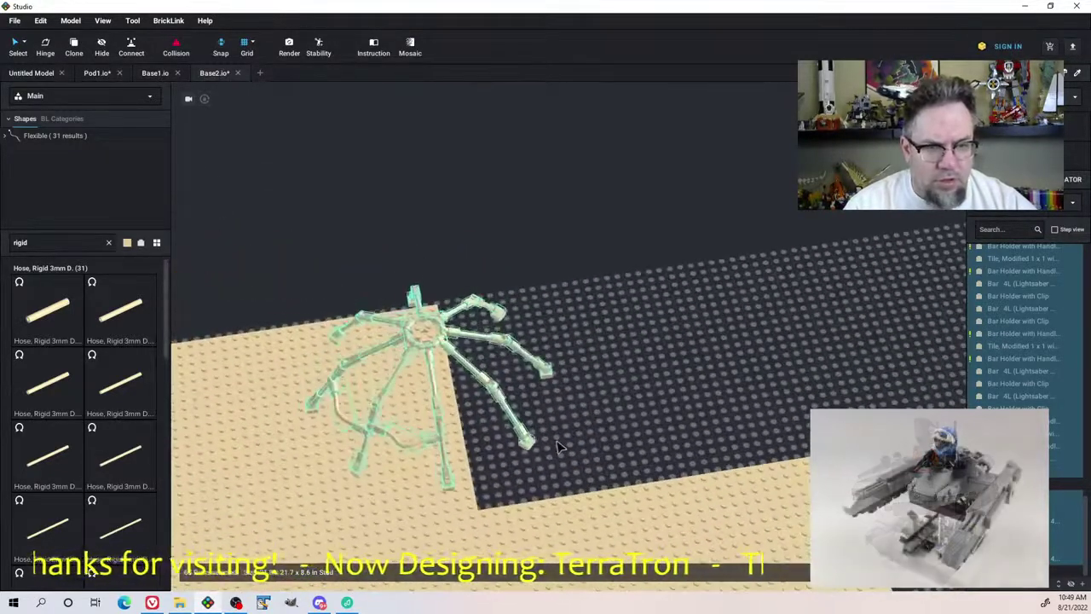
key(a)
key(a)
key(a)
key(a)
key(a)
key(a)
key(a)
key(a)
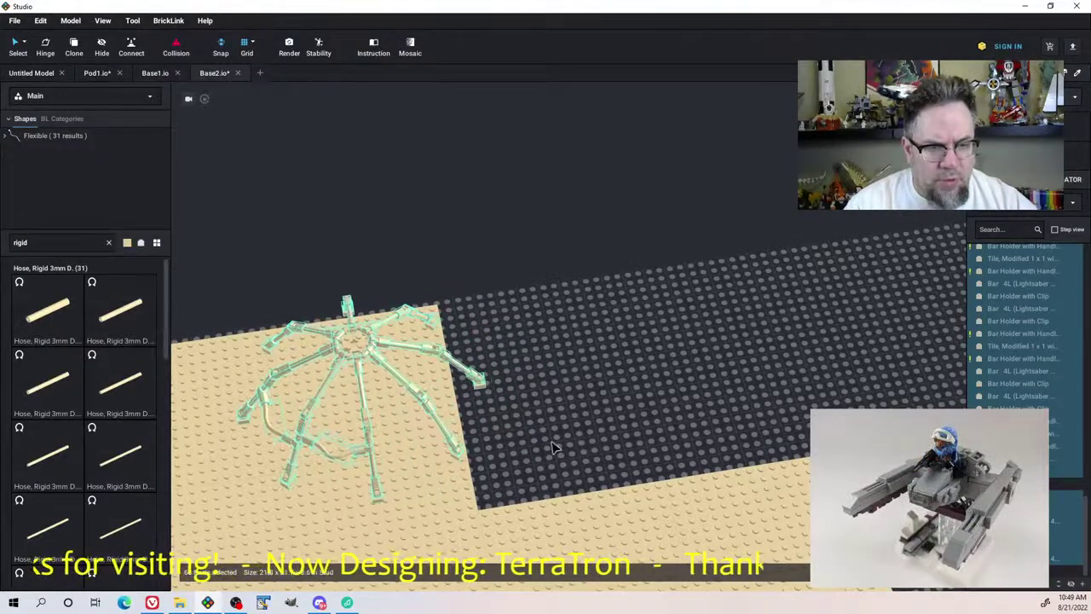
Rotate the canopy about its vertical axis to bring its crossbars round to one side, and deselect it
key(Left)
key(Left)
key(Left)
key(Left)
key(Left)
key(Left)
right_drag(552, 448, 535, 433)
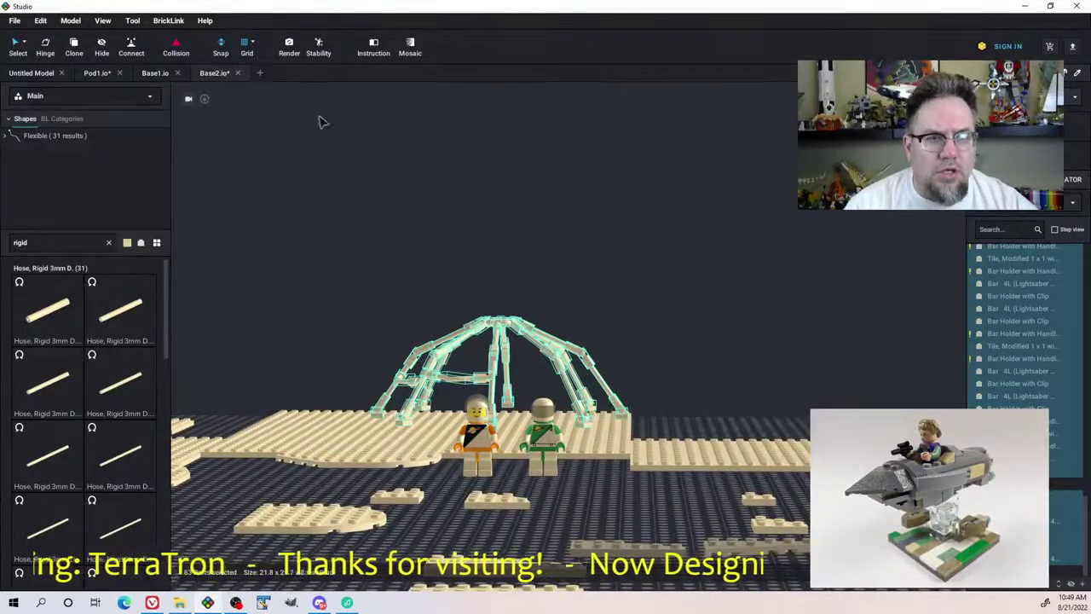
right_drag(613, 405, 699, 410)
click(698, 422)
Delete the crossbar joining the arm nearest the minifigures to its neighbour, including the rigid hose and both bar holders
middle_drag(528, 450, 543, 335)
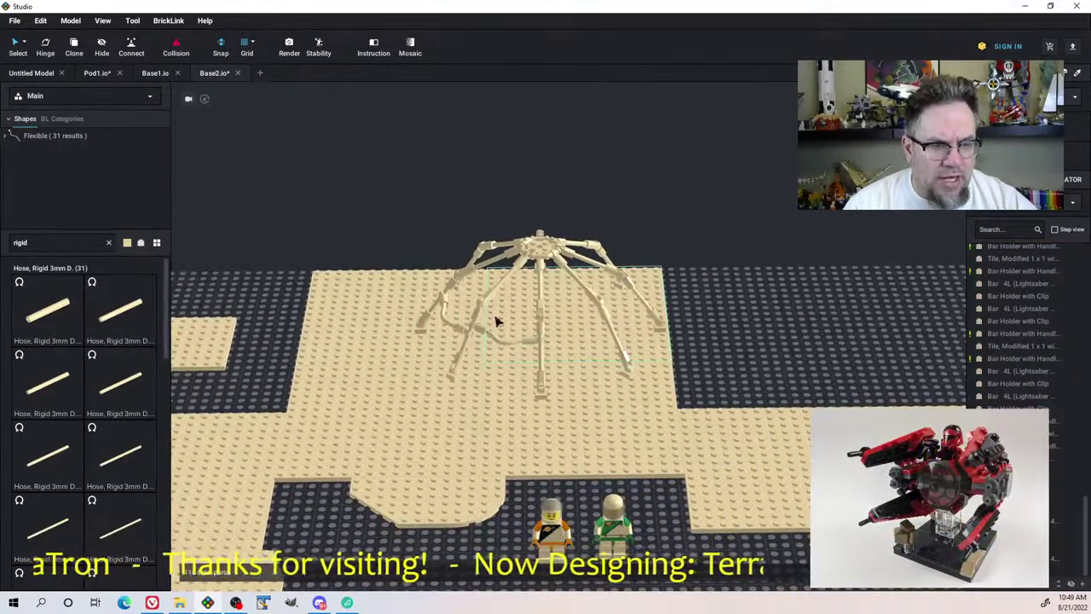
scroll(498, 321, up, 3)
key(Delete)
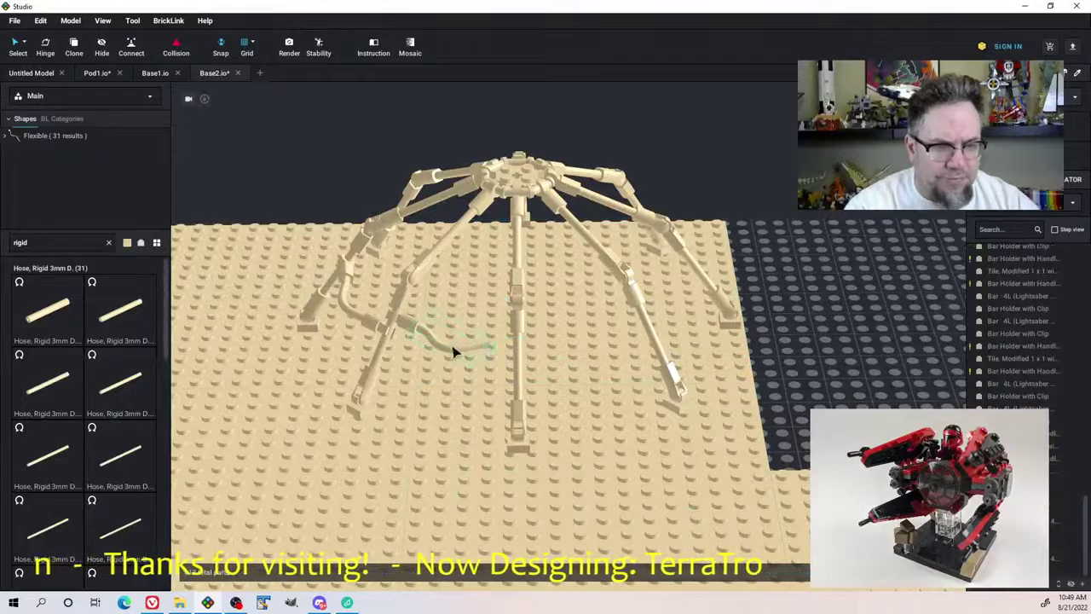
drag(440, 345, 410, 338)
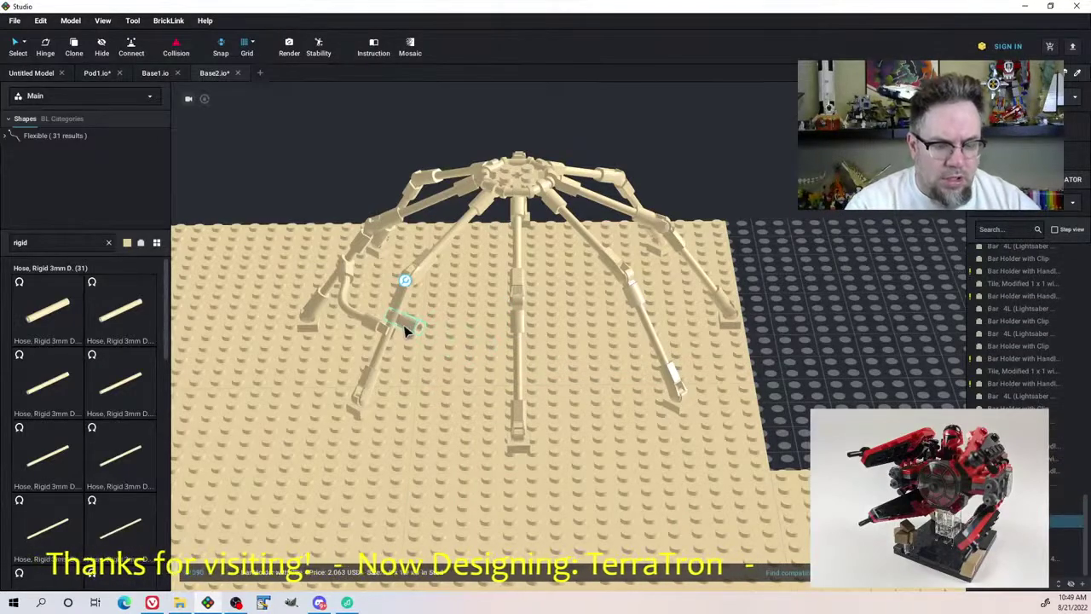
right_drag(402, 324, 445, 382)
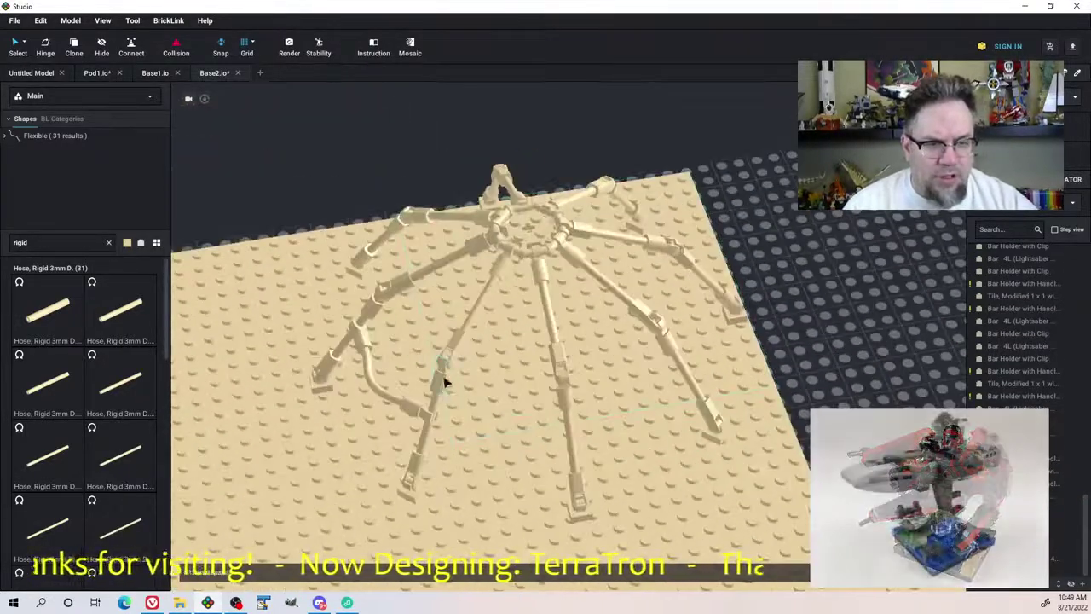
middle_drag(445, 382, 444, 308)
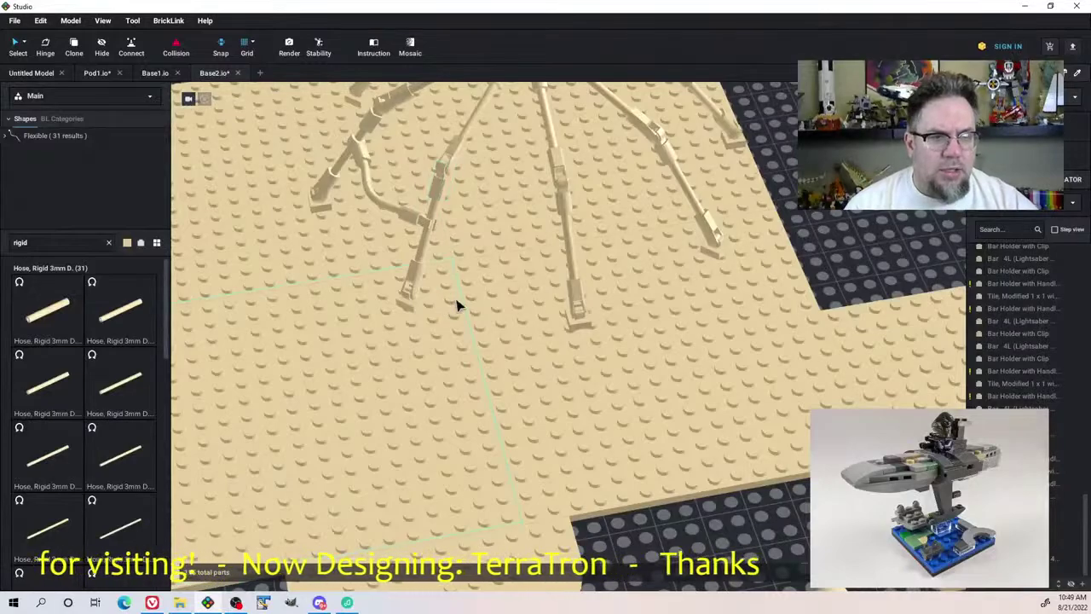
Select the whole canopy and rotate it about its vertical axis to bring the remaining crossbar round to the minifigures' side
right_drag(457, 305, 645, 277)
scroll(532, 288, down, 5)
key(4)
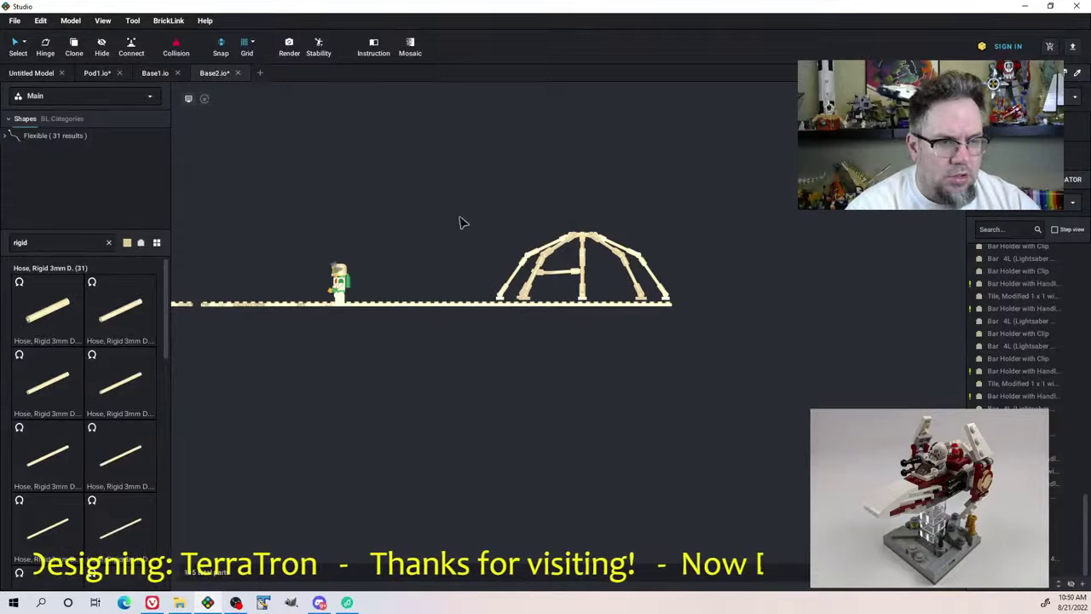
drag(459, 220, 739, 317)
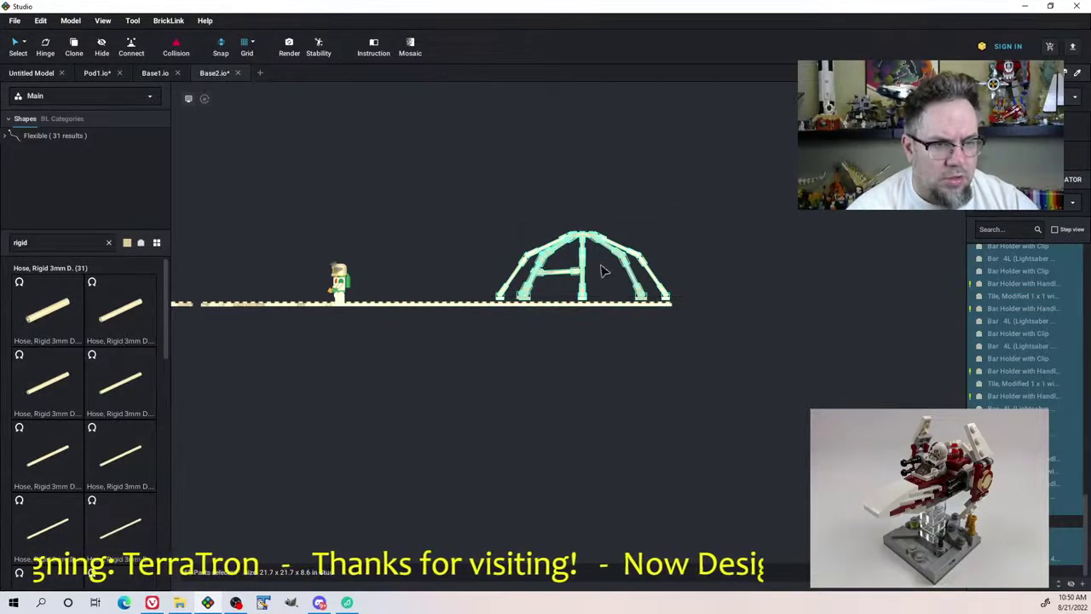
right_drag(601, 265, 653, 308)
key(Right)
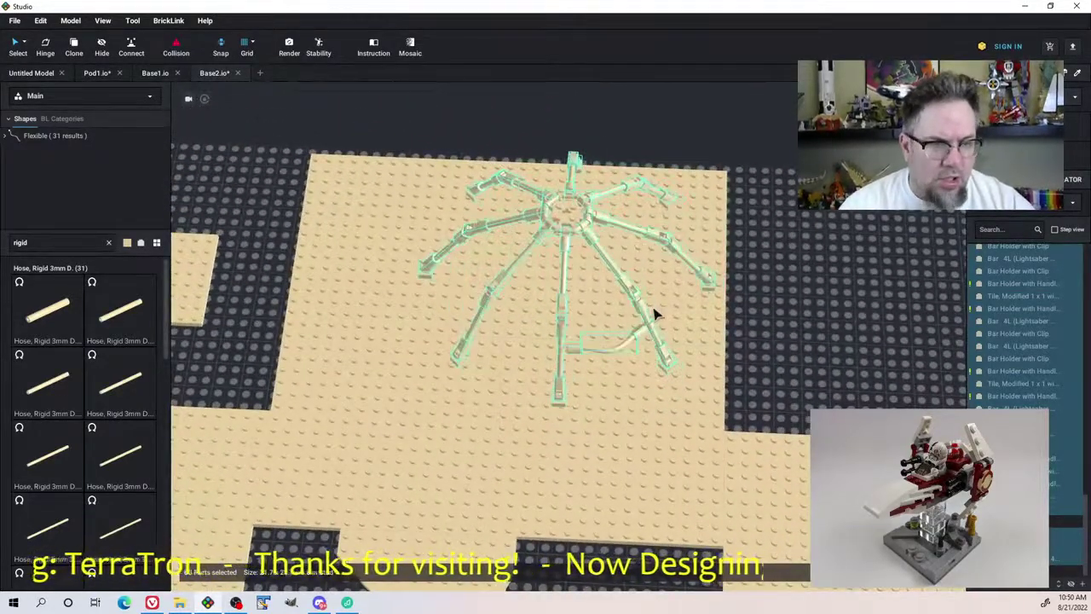